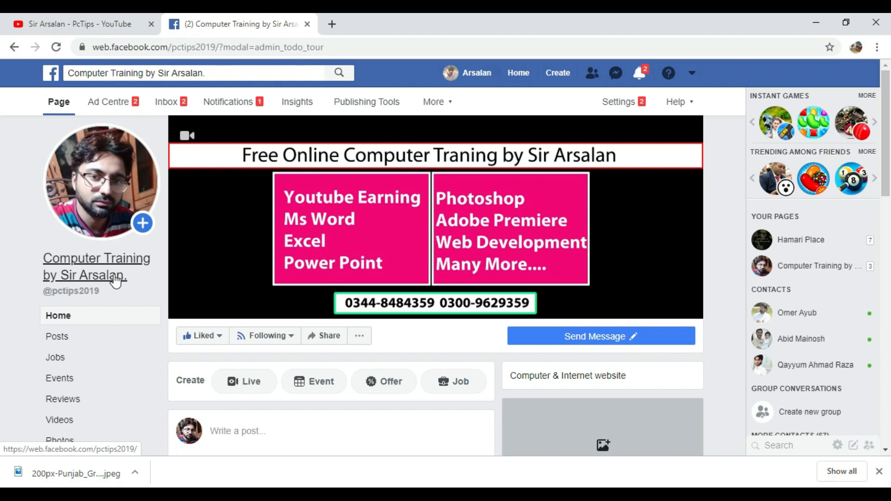
Step: Minimize the Facebook browser window to bring the blank Excel workbook into view
click(817, 24)
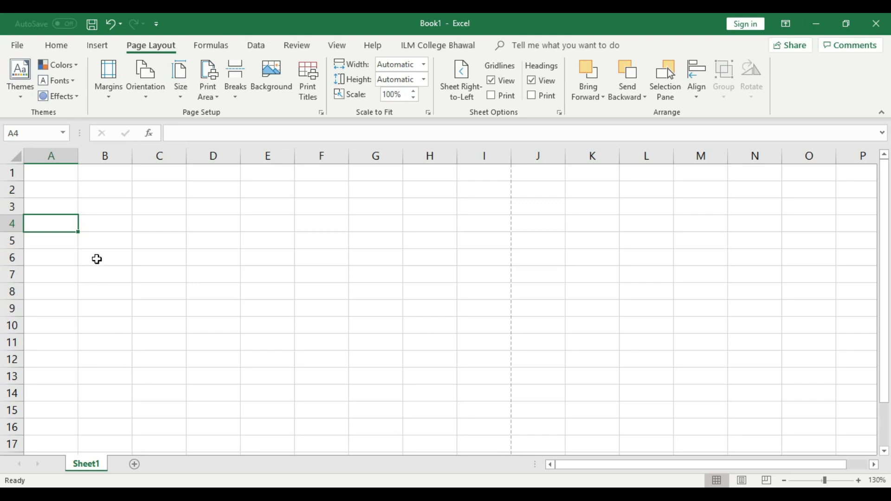
Step: Zoom the blank Sheet2 in to 160% and select cell A4
click(860, 481)
click(859, 481)
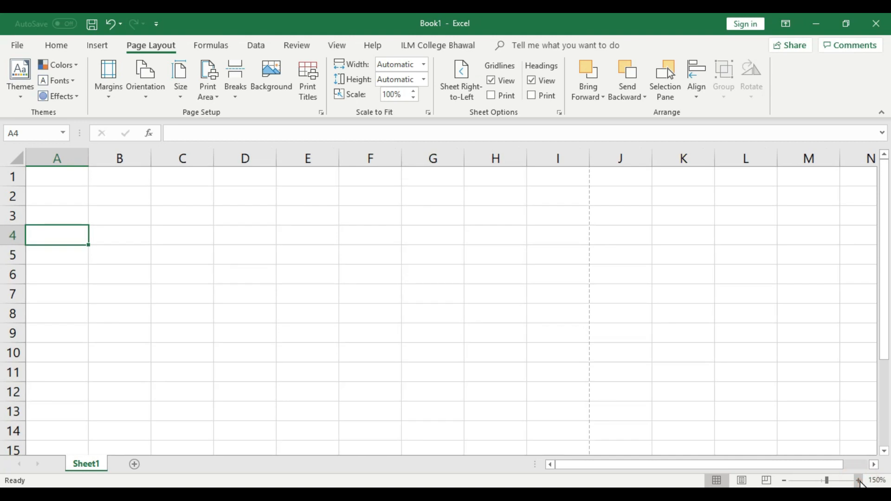
drag(638, 467, 576, 468)
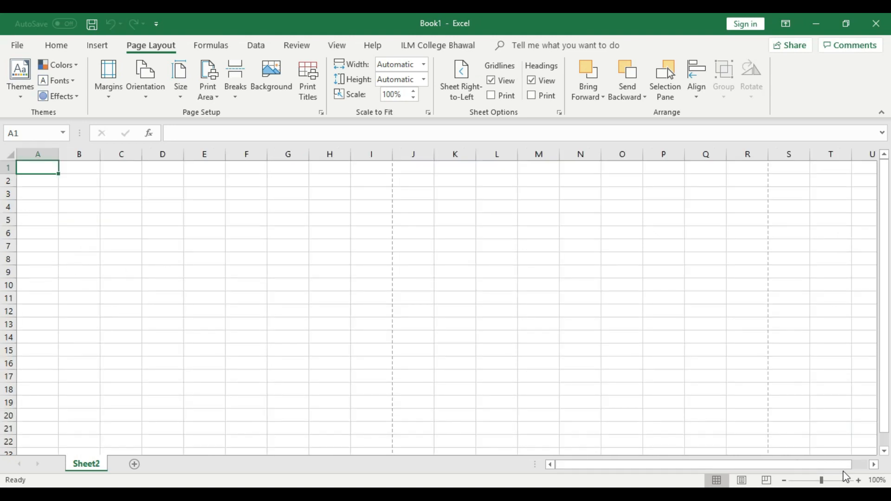
click(858, 480)
click(859, 481)
click(859, 481)
click(859, 480)
click(859, 481)
click(859, 481)
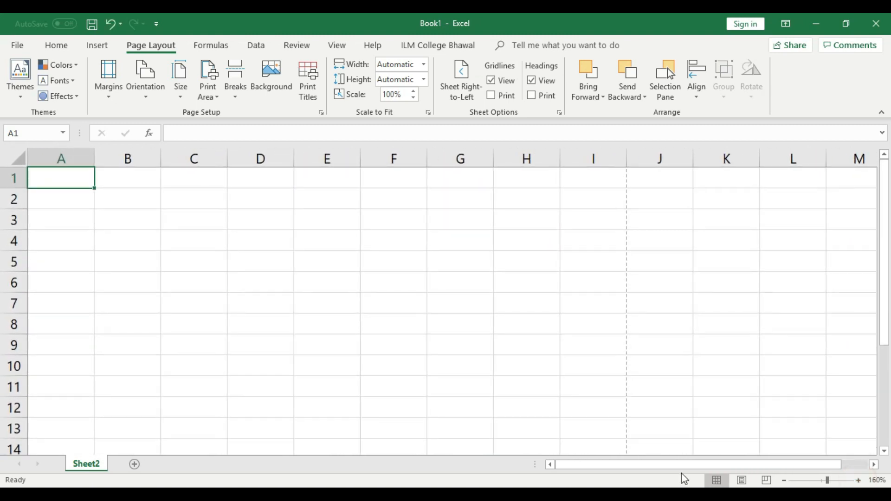
drag(668, 467, 649, 465)
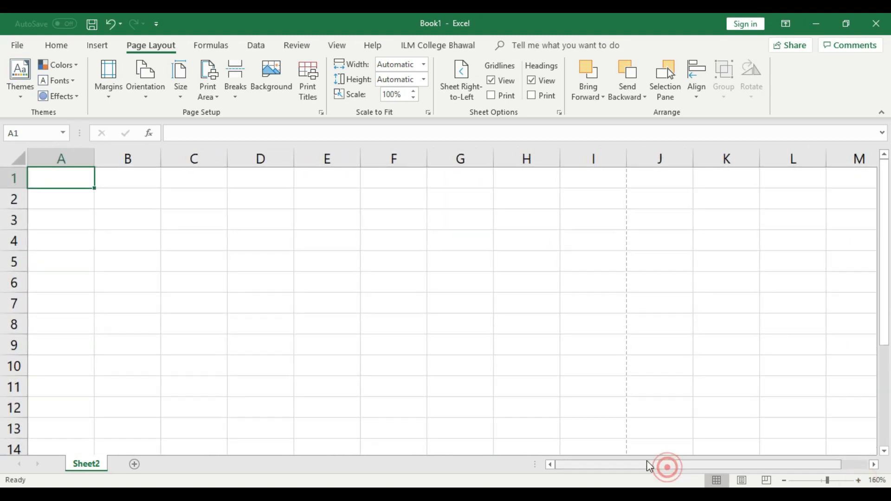
click(70, 241)
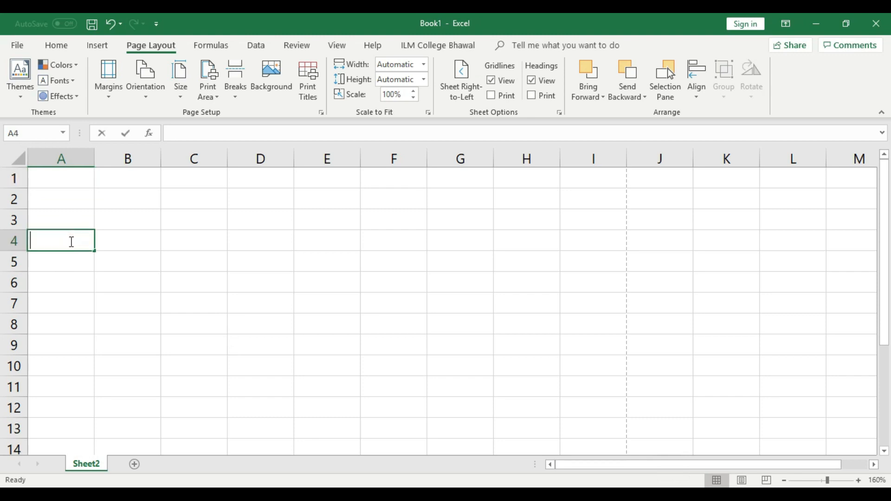
Step: Enter the heading Name in A4 and merge and center A4:B4
text(Name)
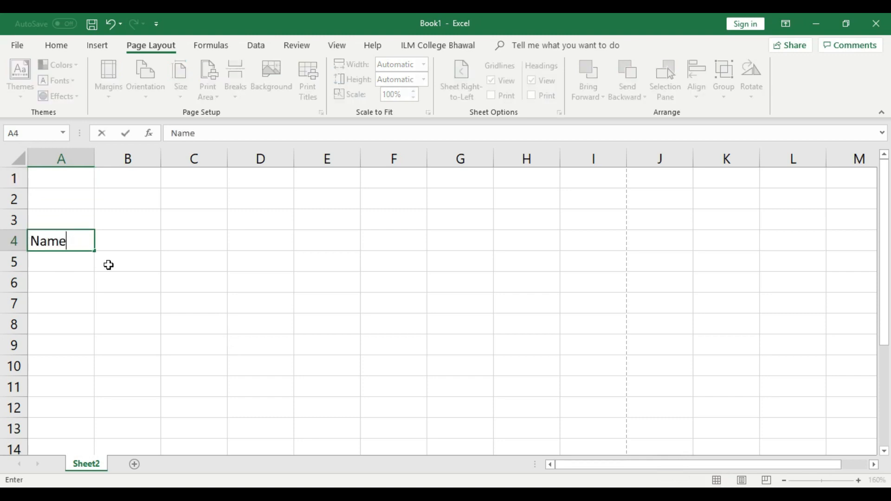
click(109, 265)
drag(66, 238, 127, 236)
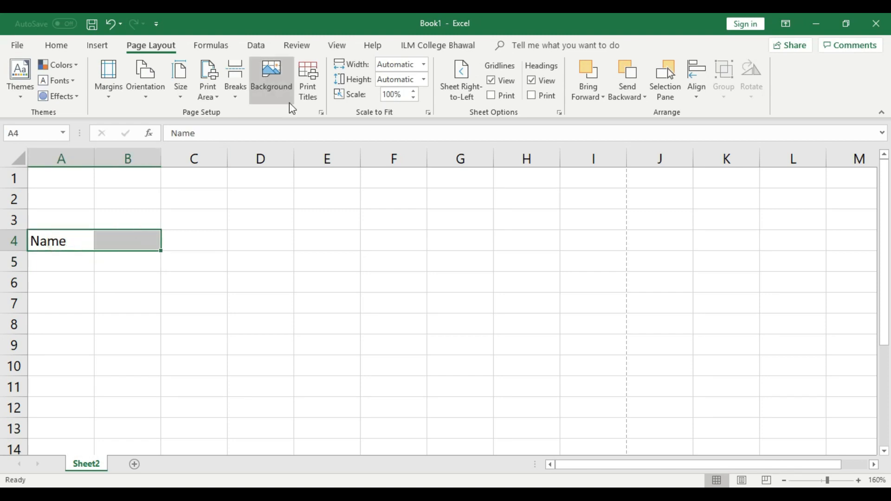
click(58, 45)
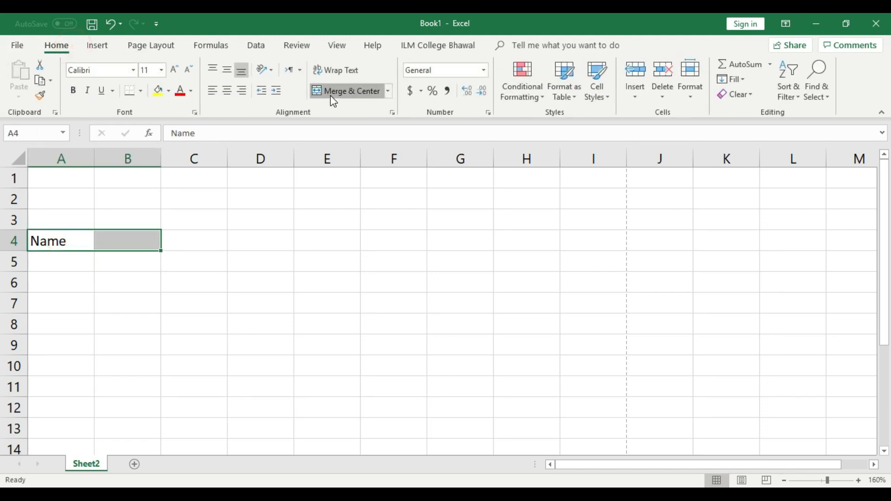
click(333, 100)
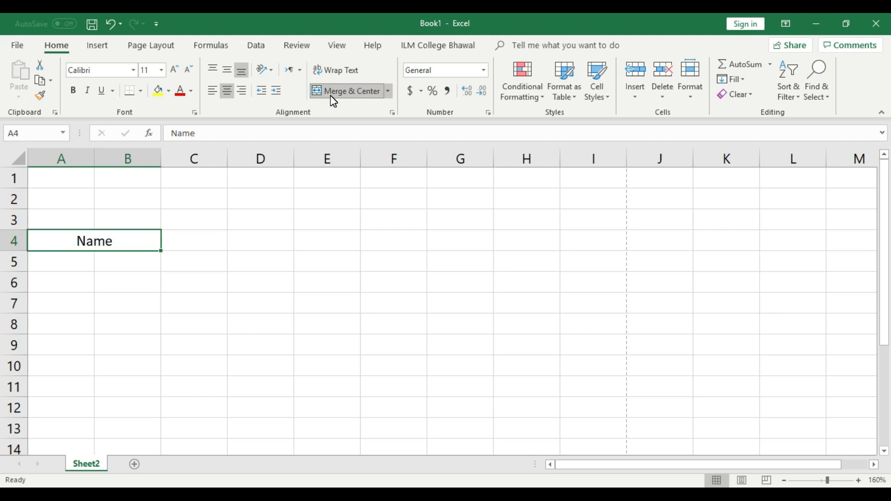
Step: Merge C4:E4 into a blank entry cell and merge F4:G4
drag(215, 242, 320, 243)
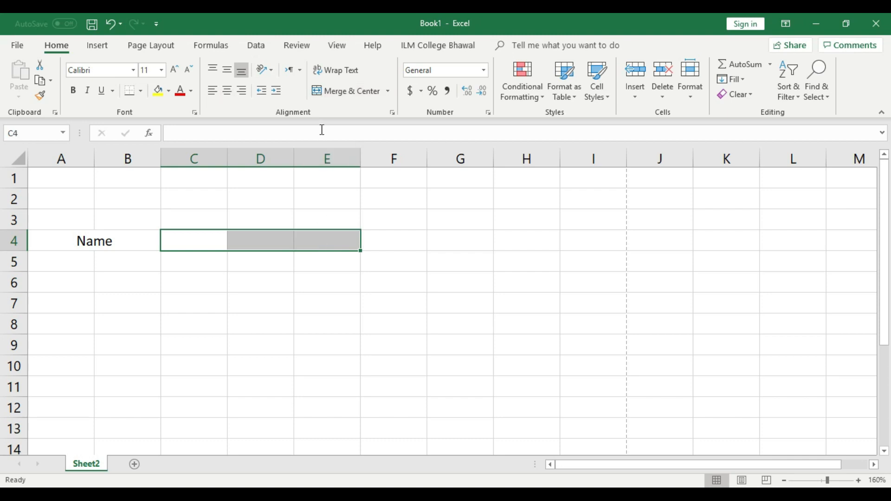
click(343, 92)
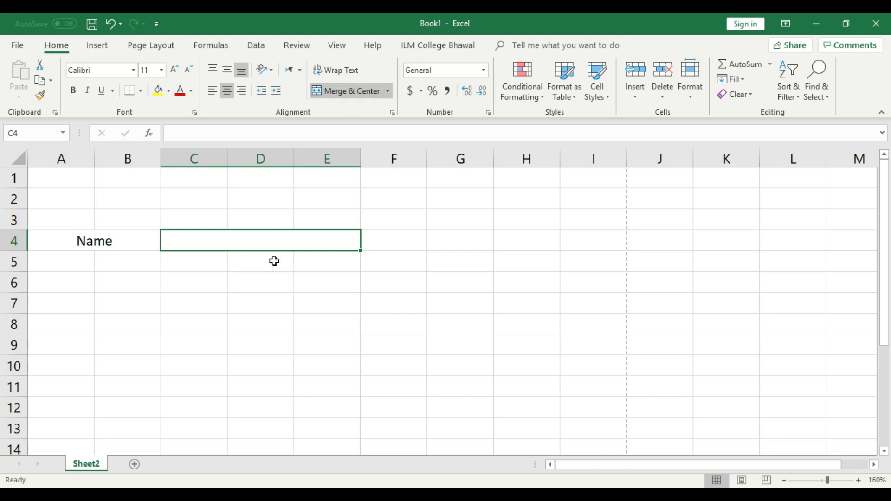
click(389, 242)
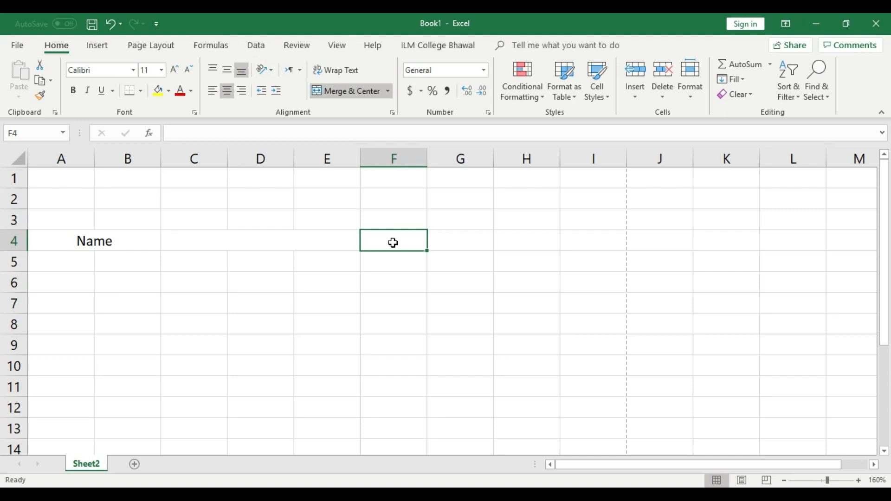
drag(393, 243, 444, 241)
click(355, 93)
Step: Type the heading Father Name into the merged F4 cell
click(439, 325)
double_click(424, 241)
text(Father Name)
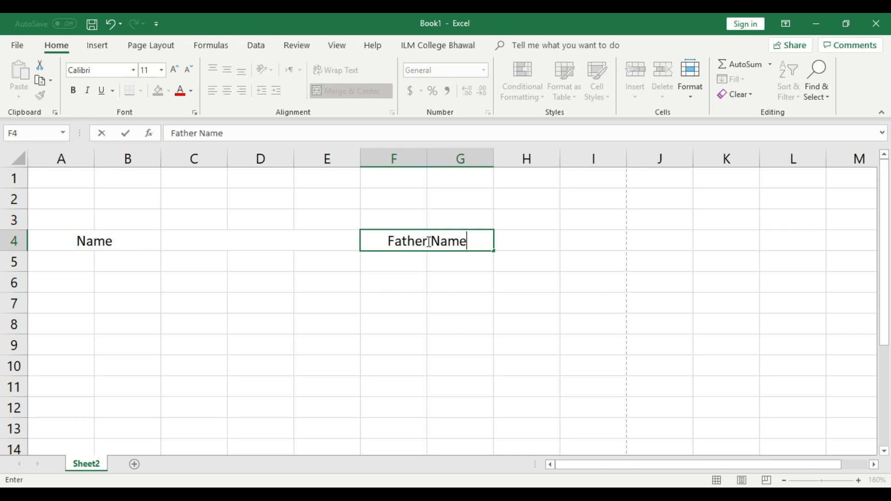
click(469, 291)
drag(512, 241, 575, 241)
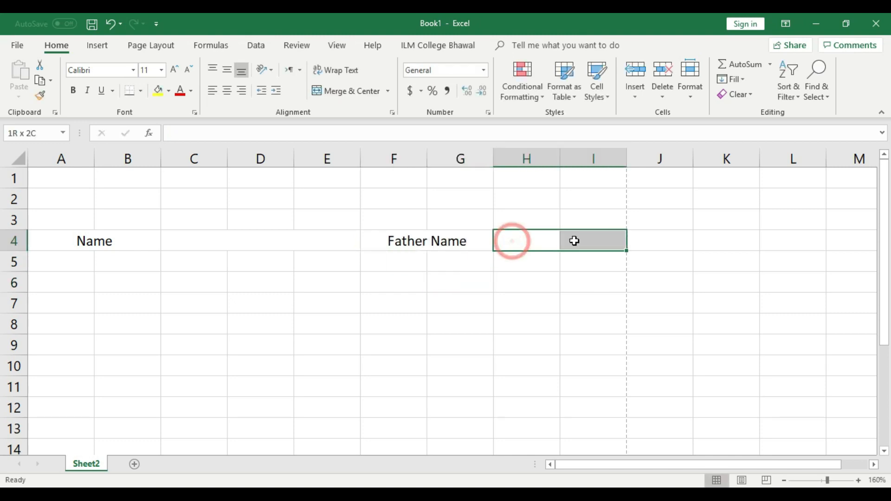
Step: Merge H4:I4 and give it a thick outside border
click(364, 90)
click(472, 305)
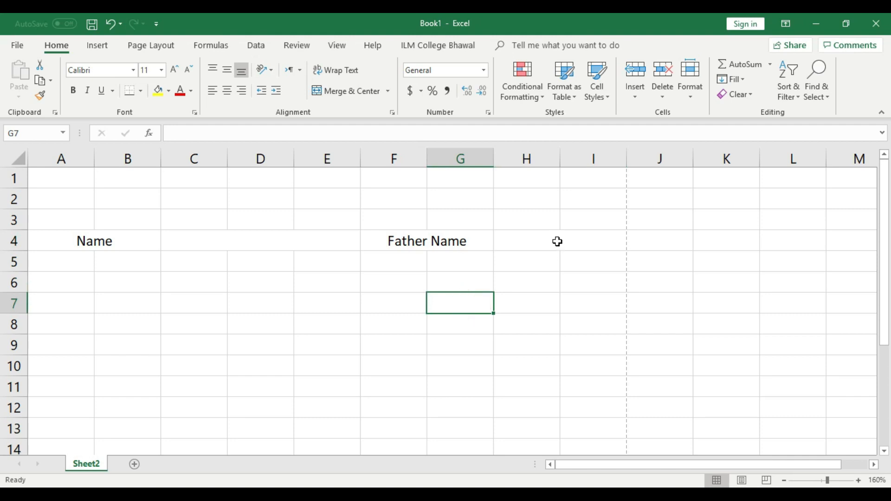
click(557, 242)
click(143, 90)
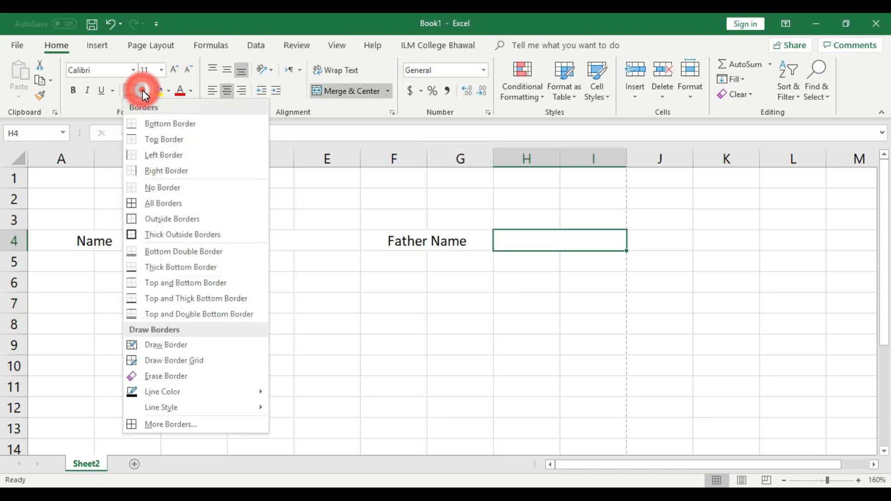
click(153, 234)
click(410, 306)
Step: Add thick outside borders to the Father Name, merged C4 and Name cells
click(435, 240)
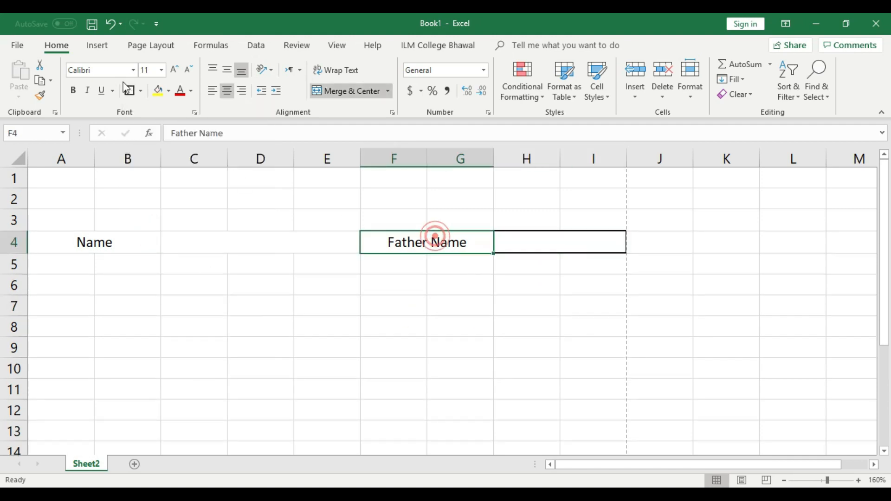
click(131, 91)
click(301, 305)
click(296, 247)
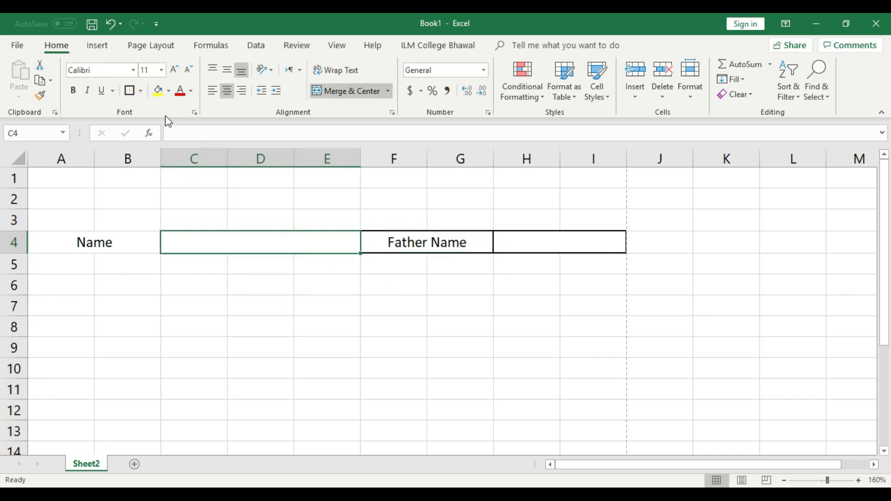
click(130, 91)
click(286, 351)
click(137, 246)
click(130, 90)
click(182, 317)
Step: Select the bordered headings across row 4 from A to I
drag(92, 157, 92, 157)
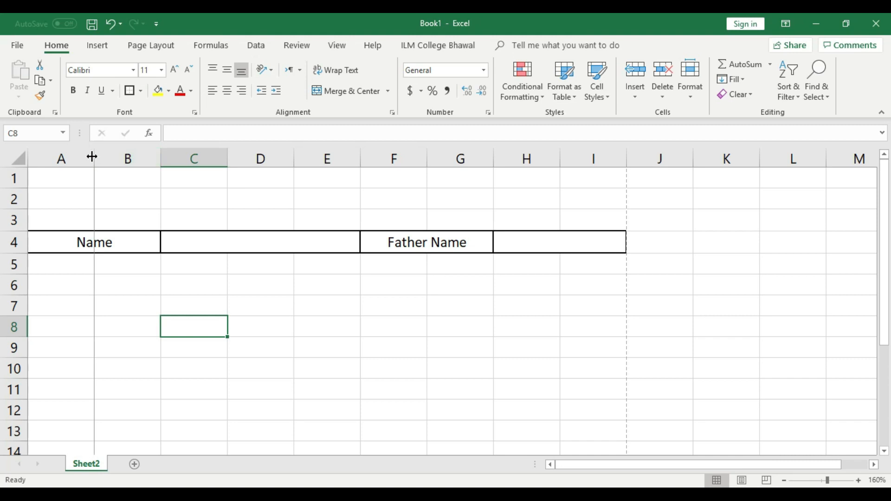
click(262, 298)
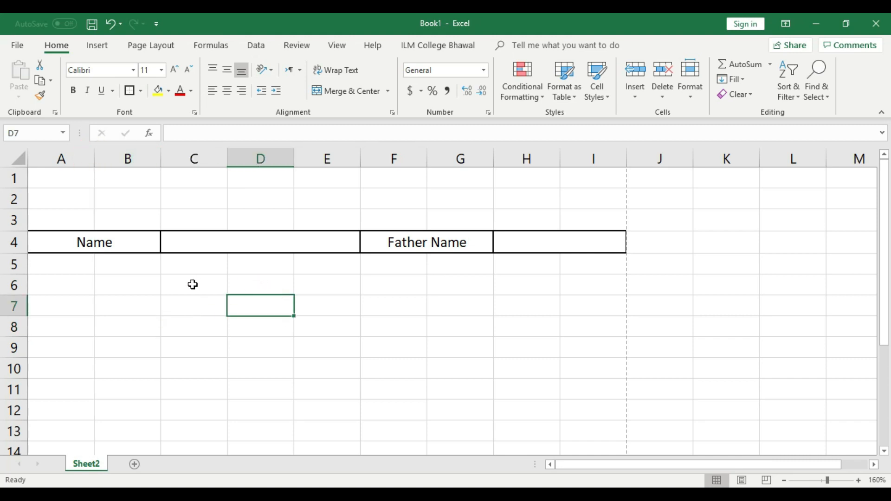
click(73, 280)
click(105, 324)
click(49, 285)
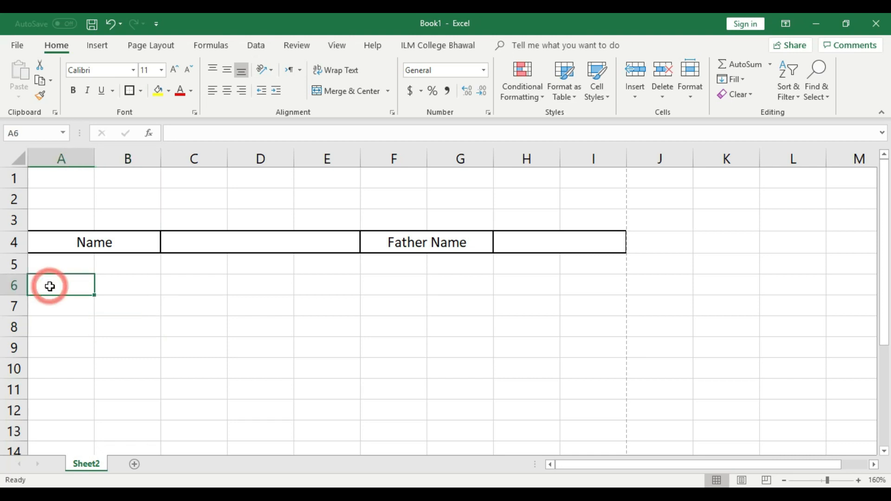
click(88, 239)
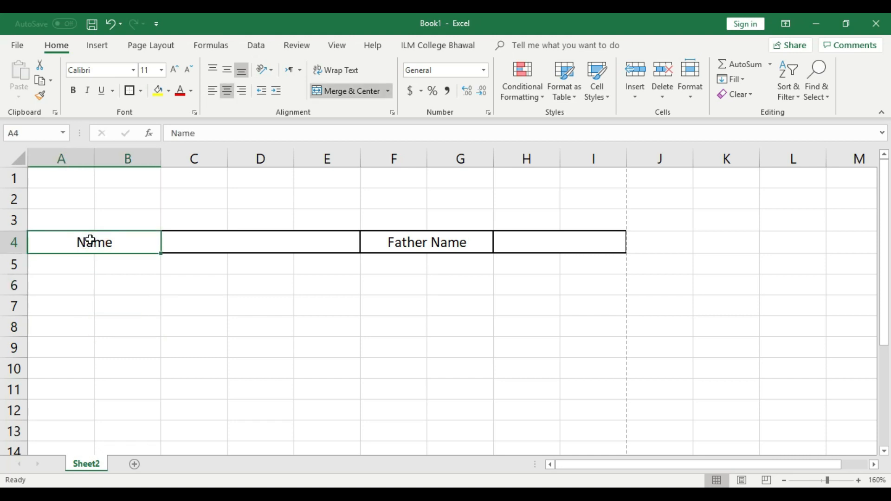
click(85, 322)
drag(82, 243, 518, 248)
click(436, 322)
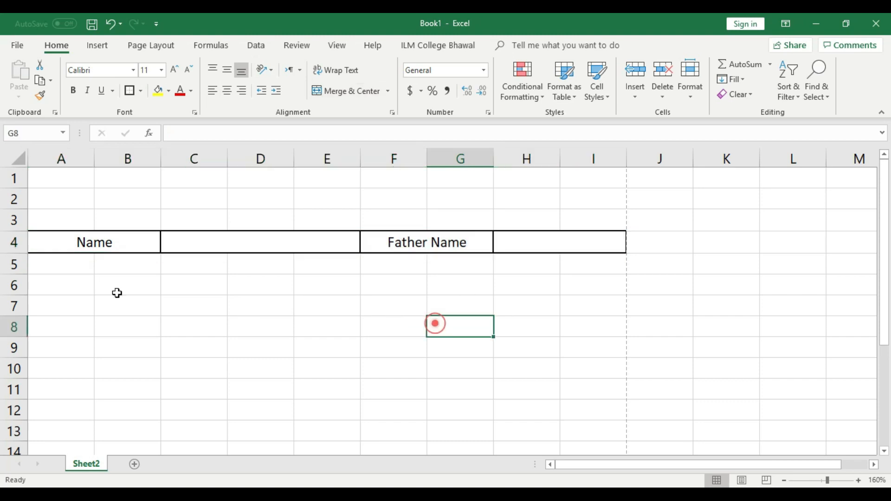
Step: Copy row 4's bordered headings into row 6
click(11, 240)
key(ctrl+c)
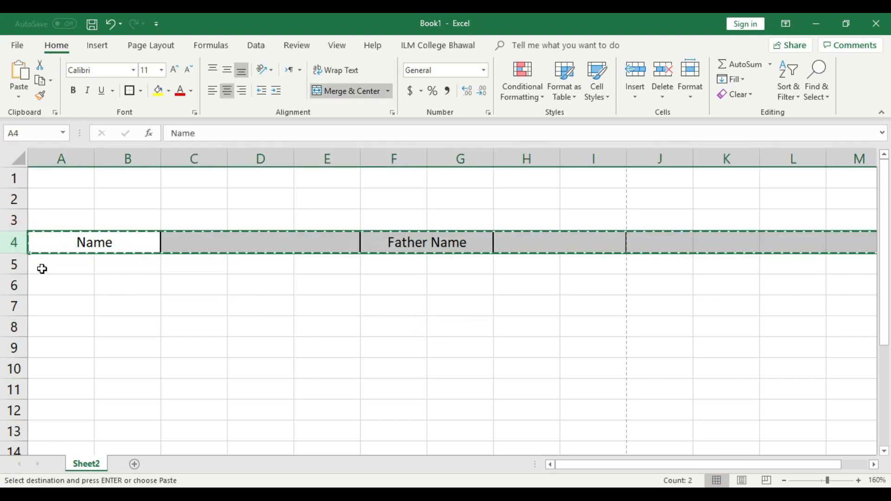
click(12, 285)
key(ctrl+v)
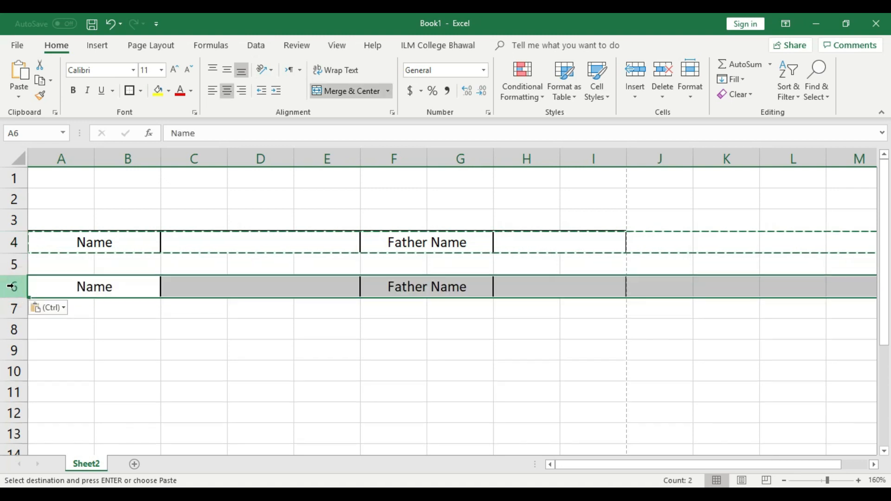
click(193, 343)
Step: Relabel row 6's headings as Class in A6 and Roll No in F6
double_click(128, 288)
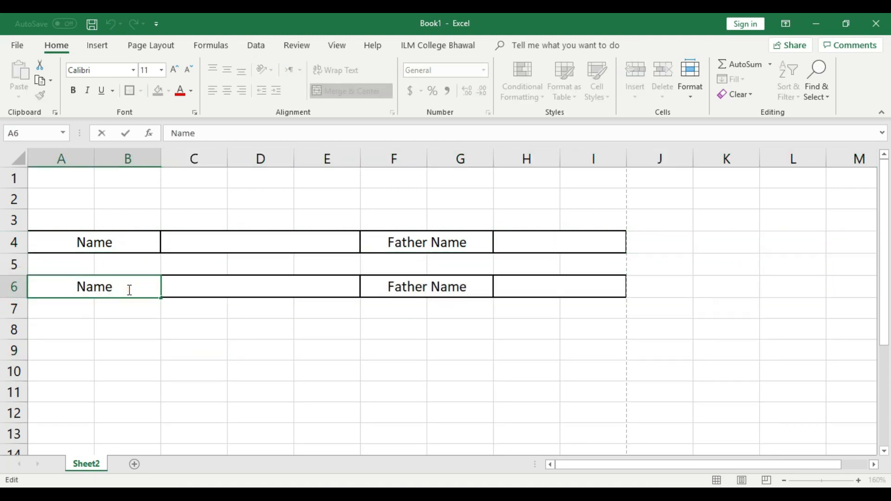
key(BackSpace)
key(BackSpace)
key(BackSpace)
key(BackSpace)
text(Class)
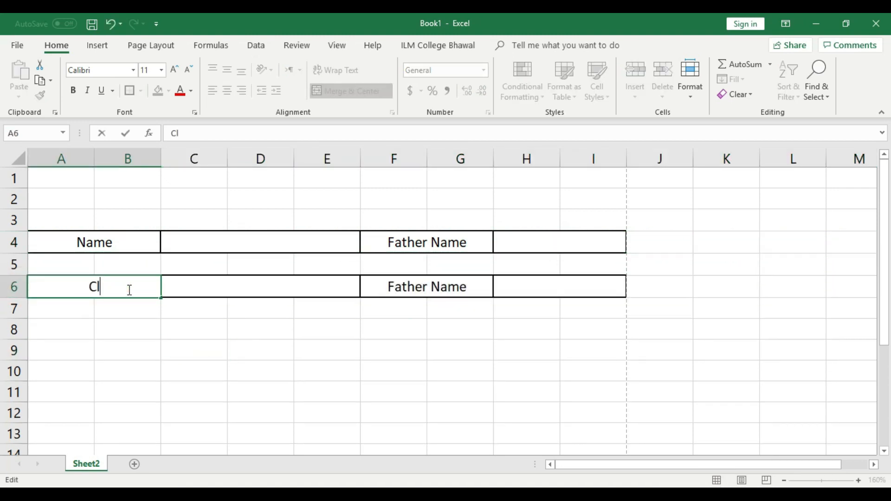
click(271, 334)
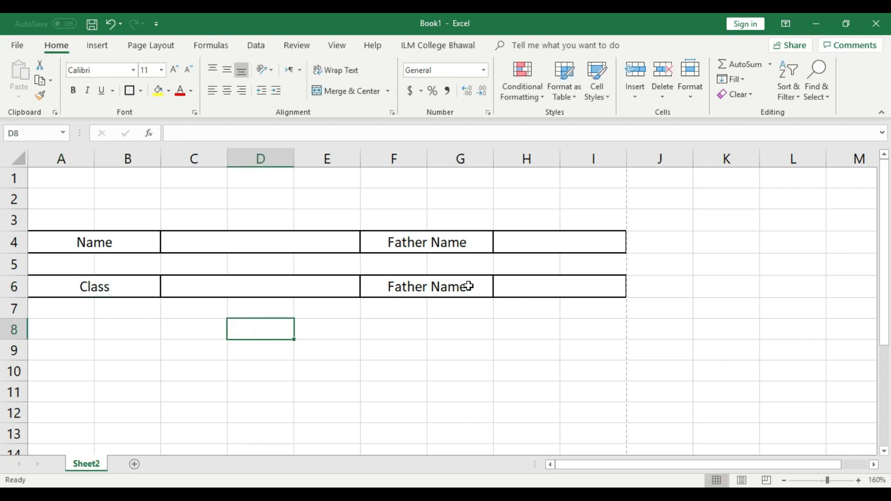
double_click(469, 286)
key(BackSpace)
key(BackSpace)
key(BackSpace)
key(BackSpace)
key(BackSpace)
key(BackSpace)
key(BackSpace)
key(BackSpace)
key(BackSpace)
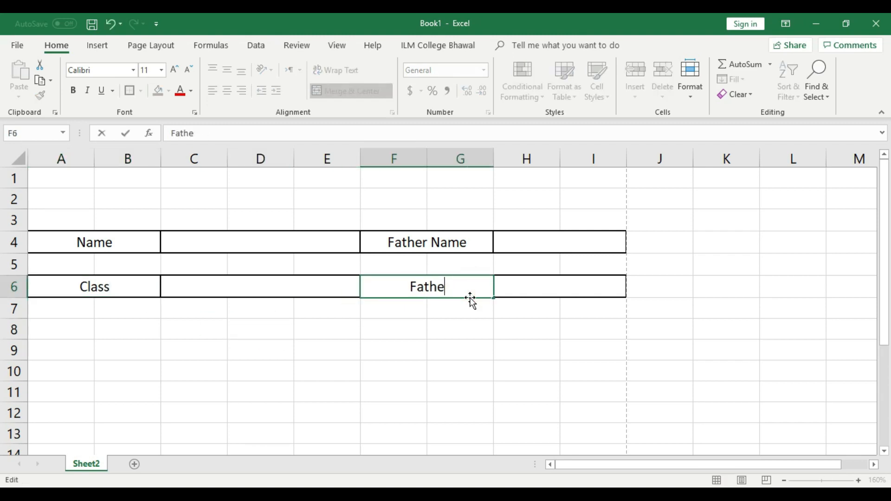
key(BackSpace)
key(BackSpace)
text(Roll No)
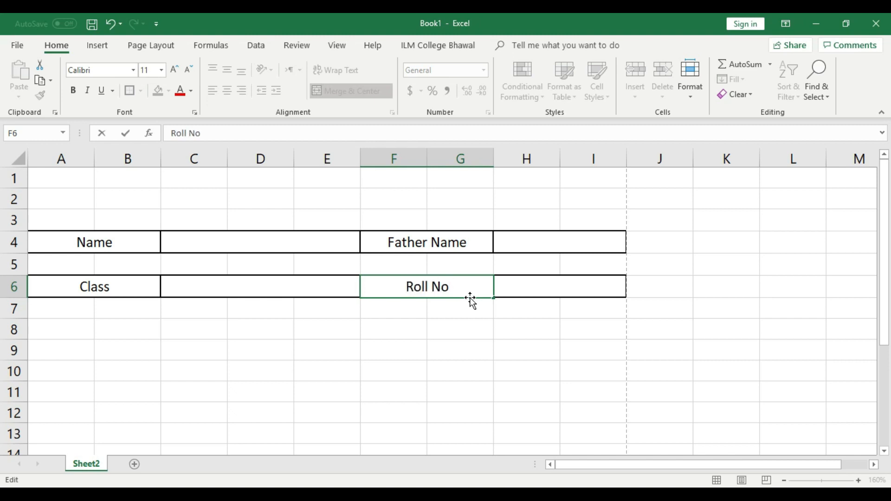
click(473, 325)
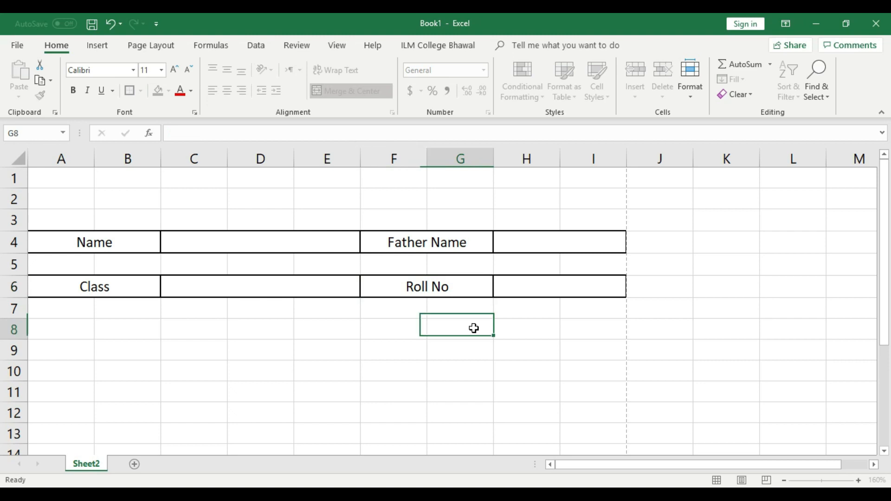
Step: Zoom out to 150% and select row 5 from column A to I
click(785, 481)
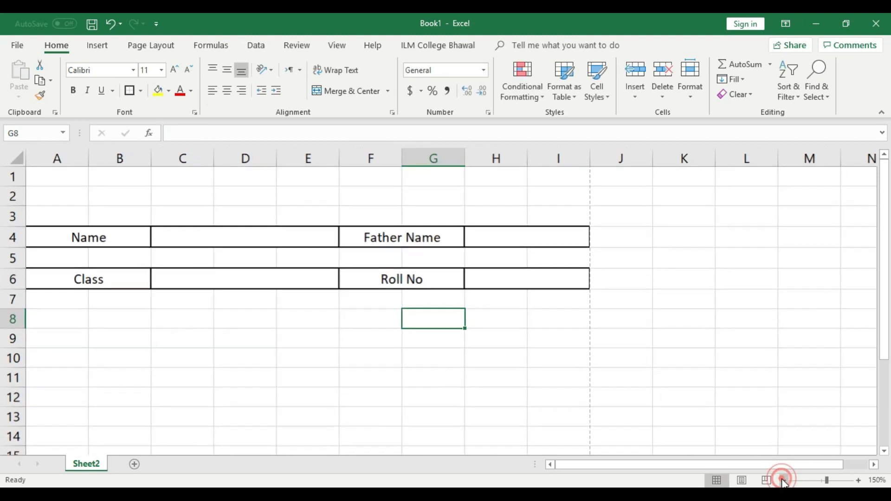
click(459, 395)
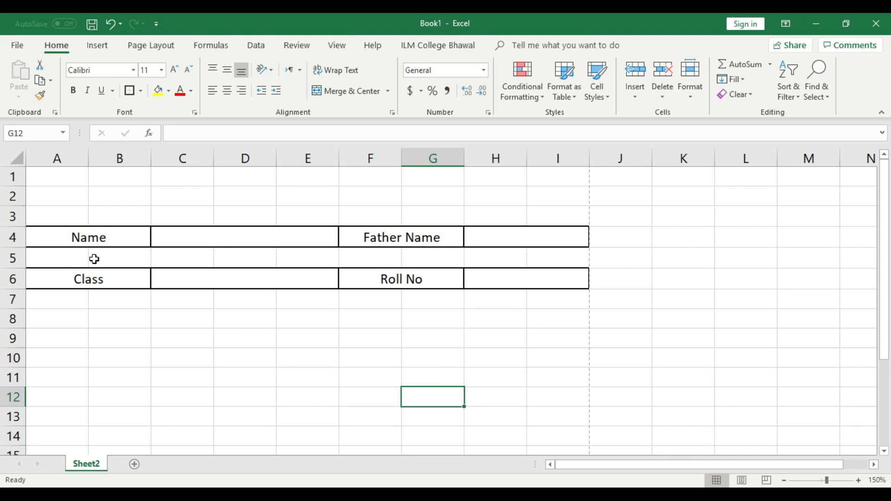
click(156, 320)
click(167, 250)
drag(37, 258, 533, 258)
click(529, 338)
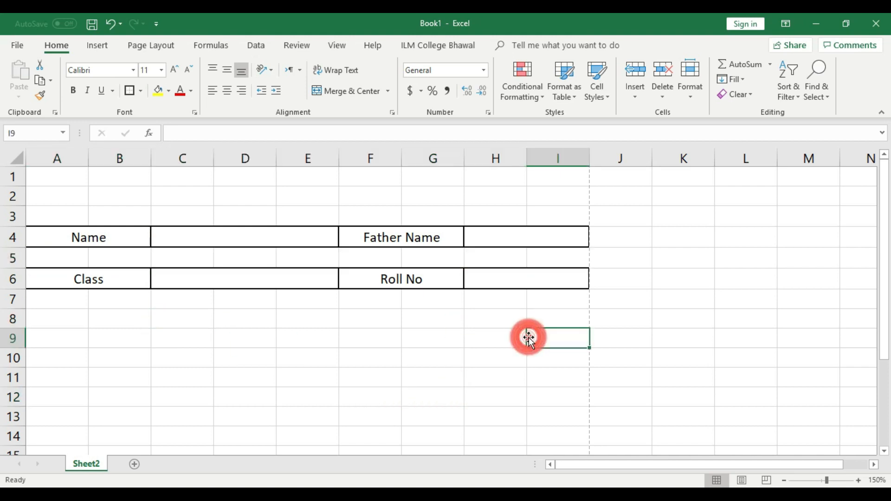
drag(57, 259, 534, 259)
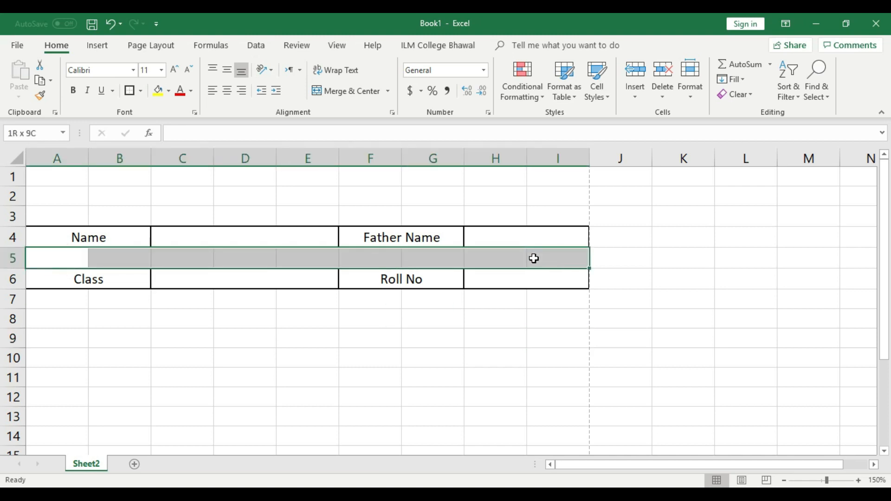
click(531, 319)
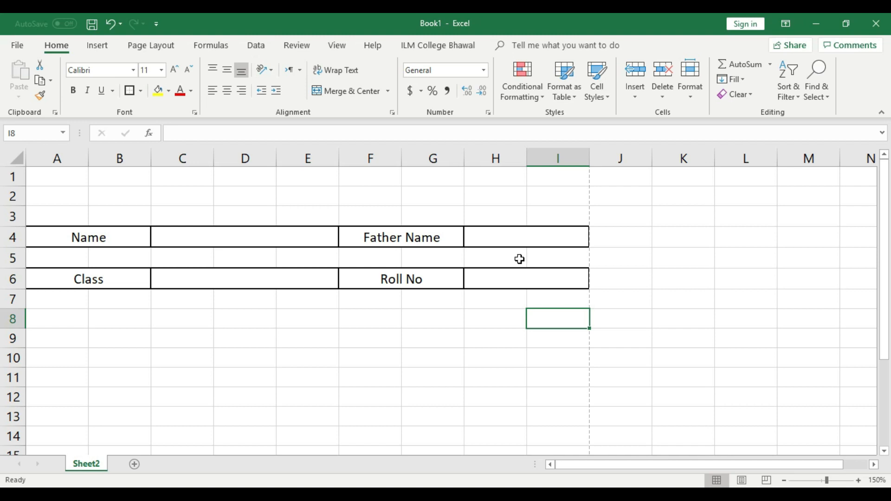
Step: Review the Name, Father Name, Roll No and blank entry cells in rows 4 and 6
click(113, 238)
click(211, 239)
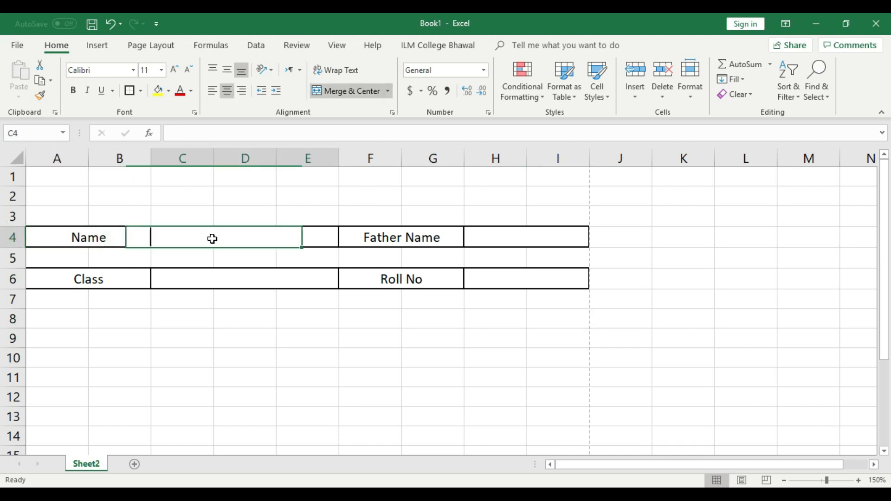
click(430, 233)
click(128, 239)
click(177, 237)
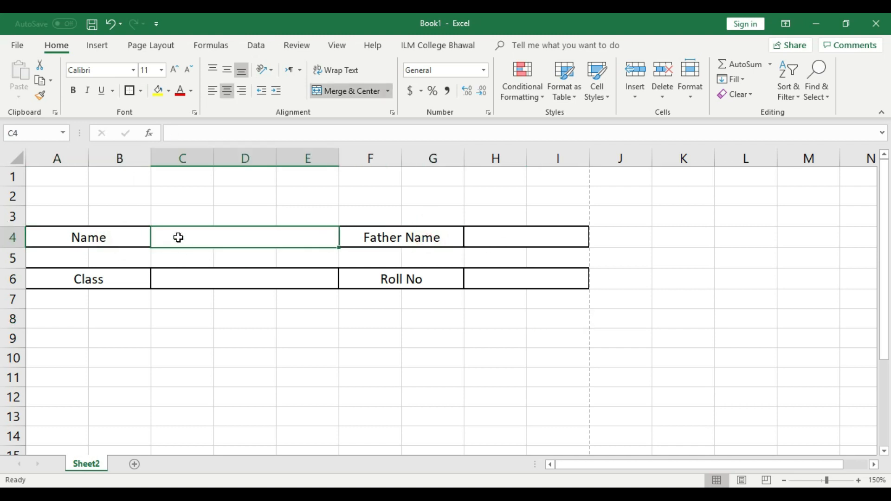
click(232, 286)
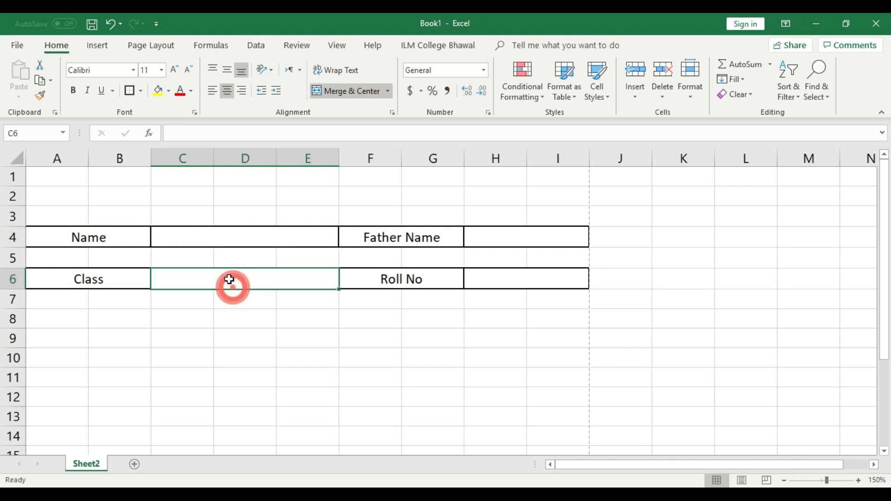
click(412, 237)
click(429, 282)
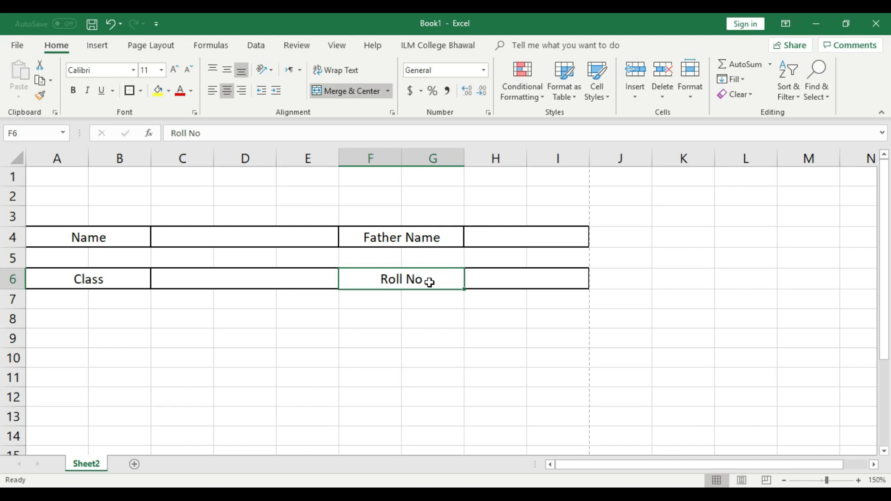
click(422, 332)
Step: Move the Father Name label from F4 into A6
click(408, 237)
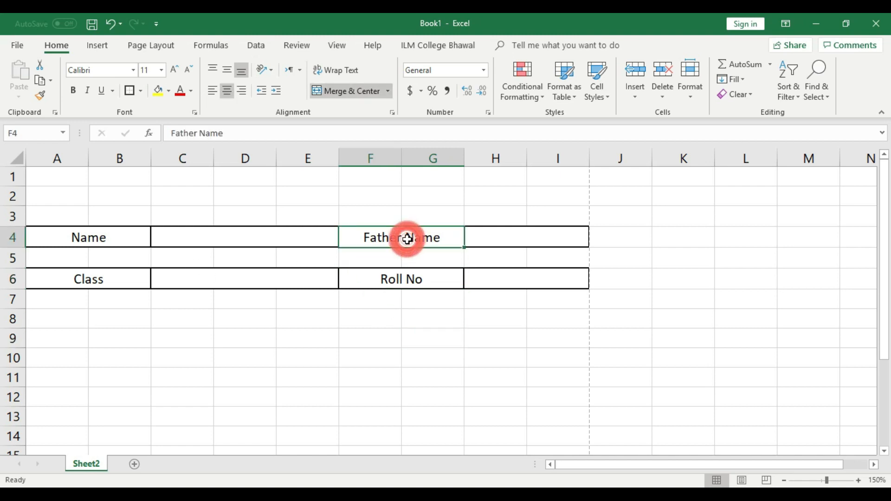
key(ctrl+c)
click(79, 276)
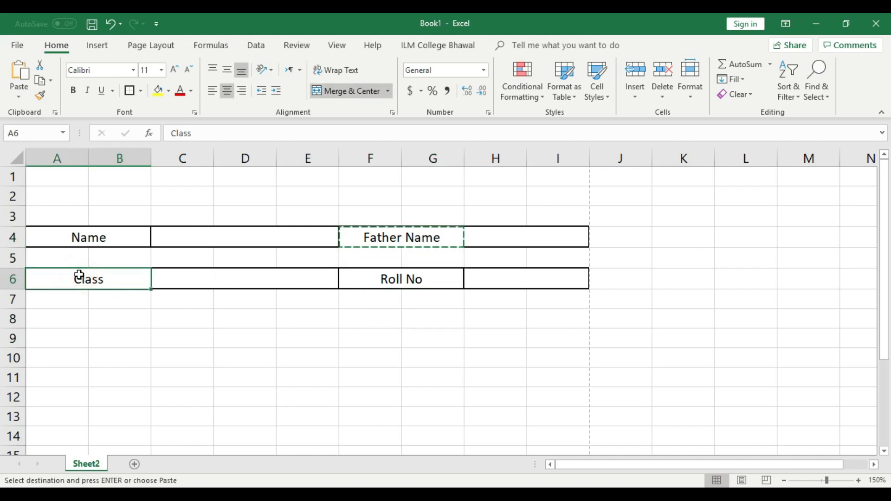
key(ctrl+v)
click(147, 338)
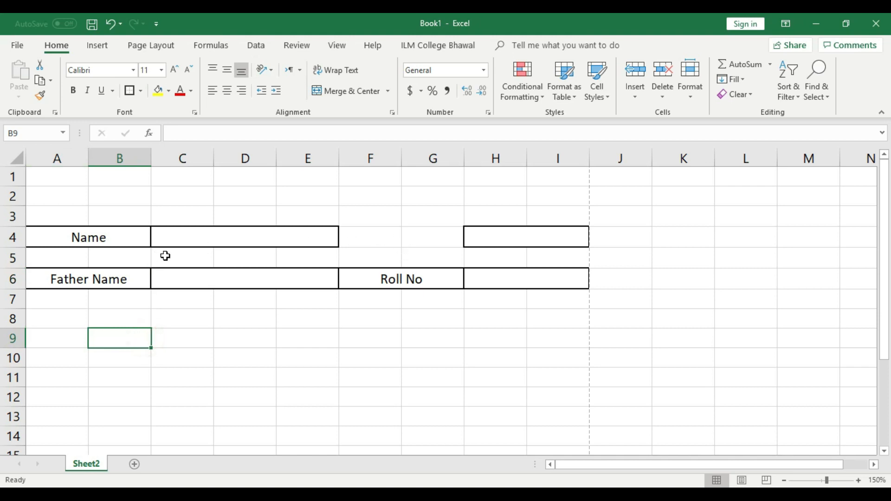
Step: Merge F4:G4 again and enter Class in it
drag(384, 244, 432, 237)
click(344, 91)
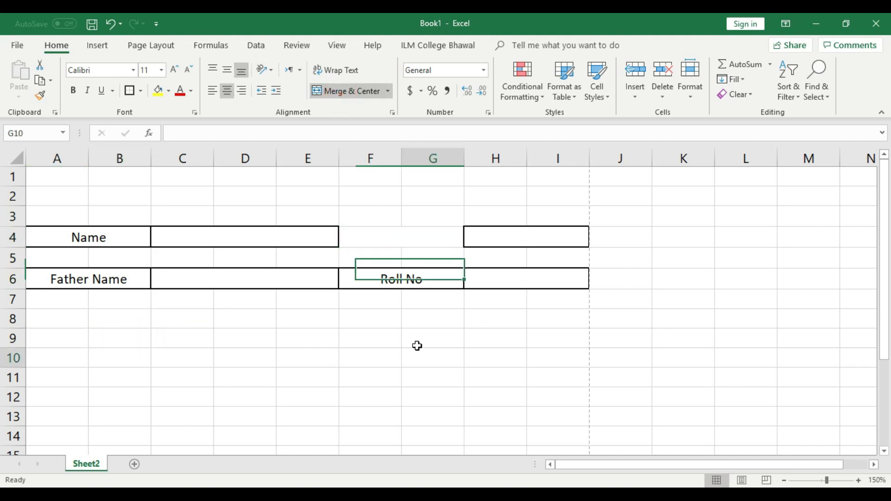
double_click(416, 235)
key(Escape)
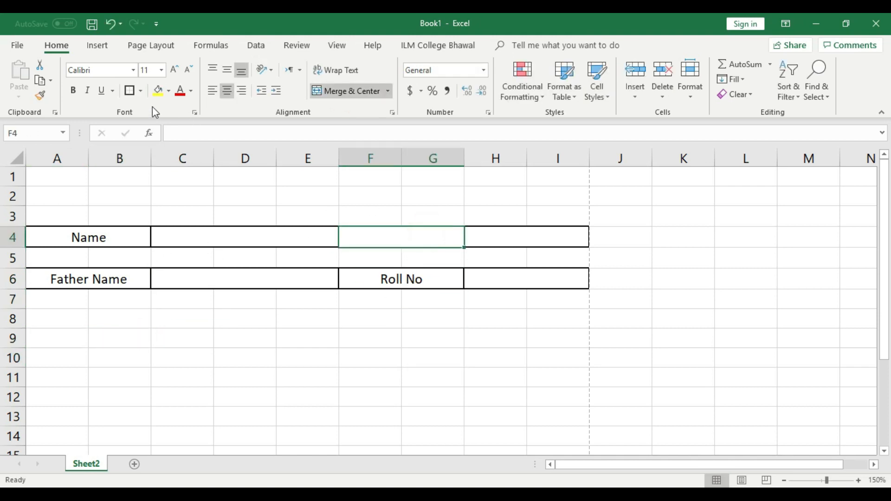
click(376, 350)
click(410, 237)
double_click(410, 237)
text(Class)
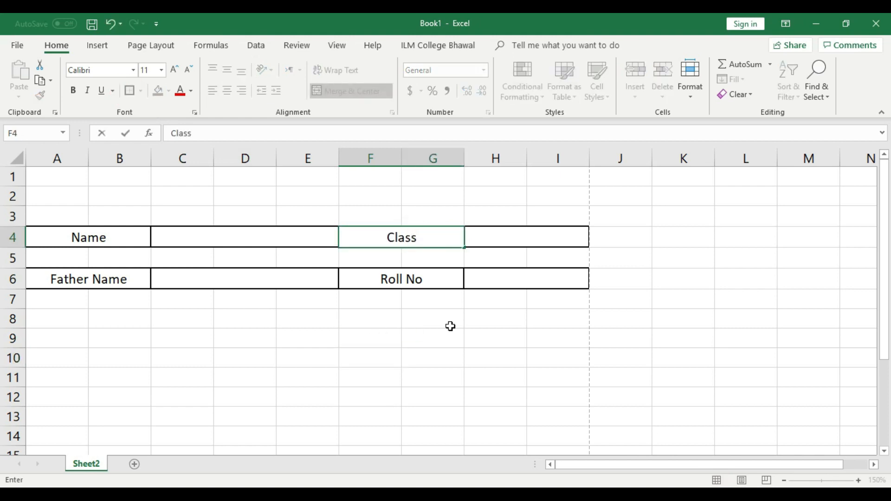
click(454, 332)
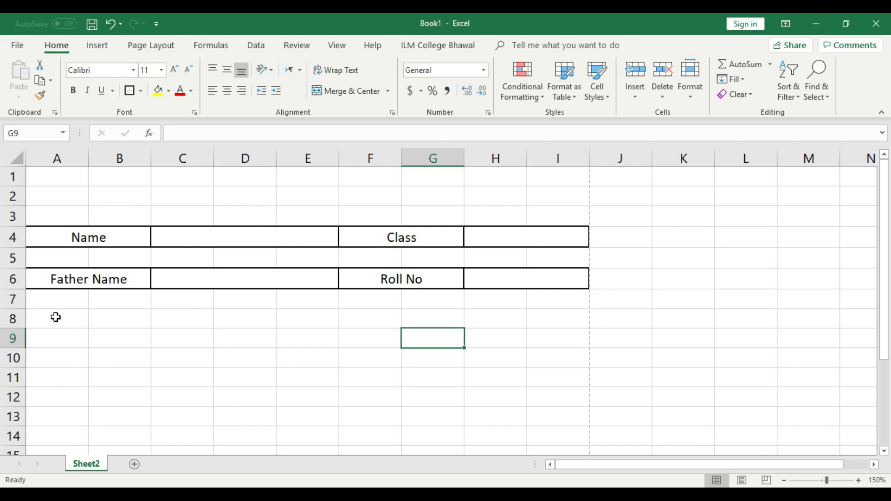
click(74, 385)
Step: Fill A8:I8 with solid black
drag(57, 318, 552, 319)
click(169, 90)
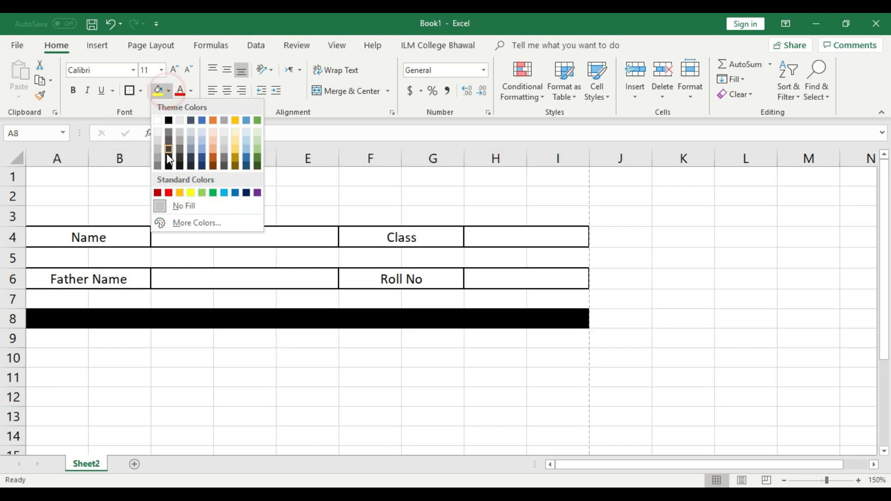
click(169, 121)
click(268, 376)
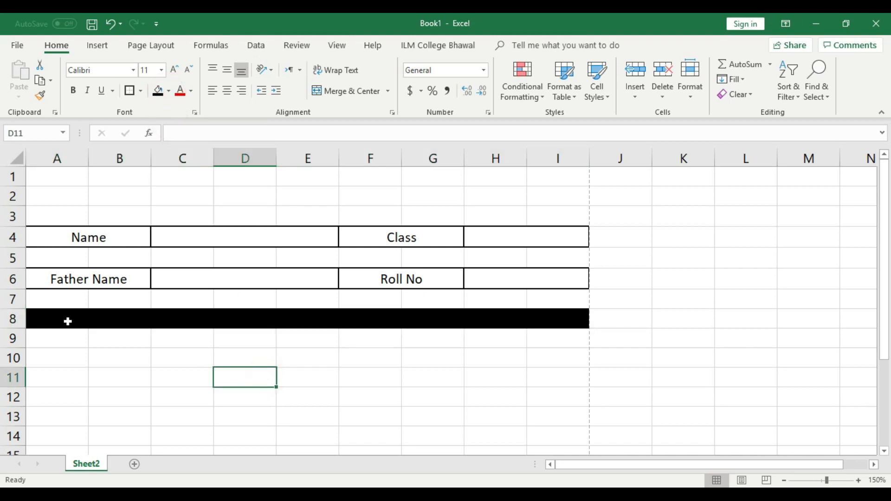
click(60, 359)
Step: Make the row 8 font white and begin editing cell A8
drag(48, 316, 583, 318)
click(191, 91)
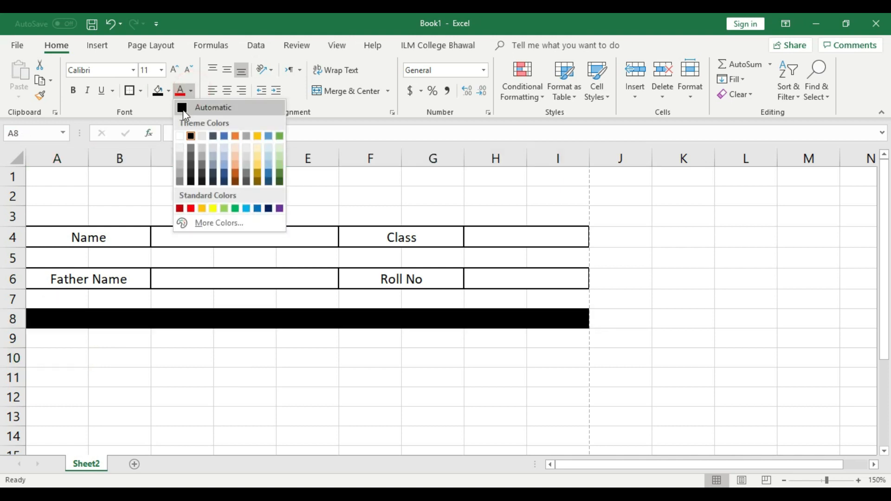
click(180, 136)
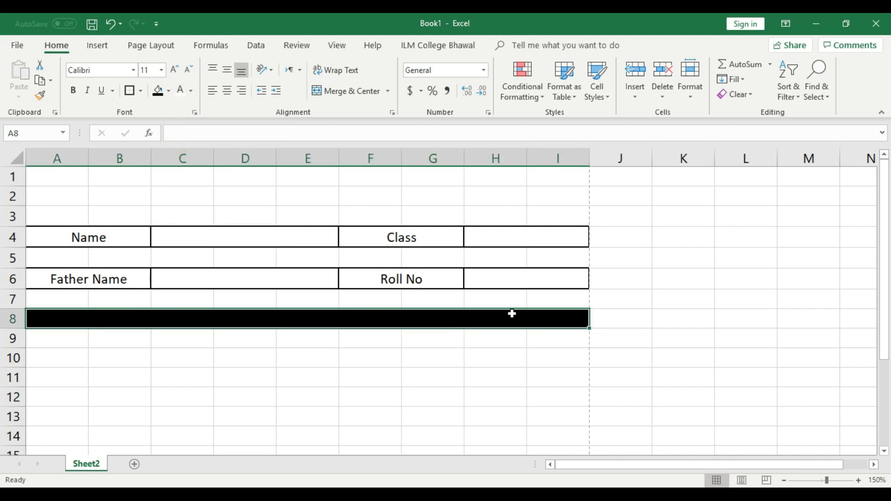
click(371, 398)
double_click(55, 321)
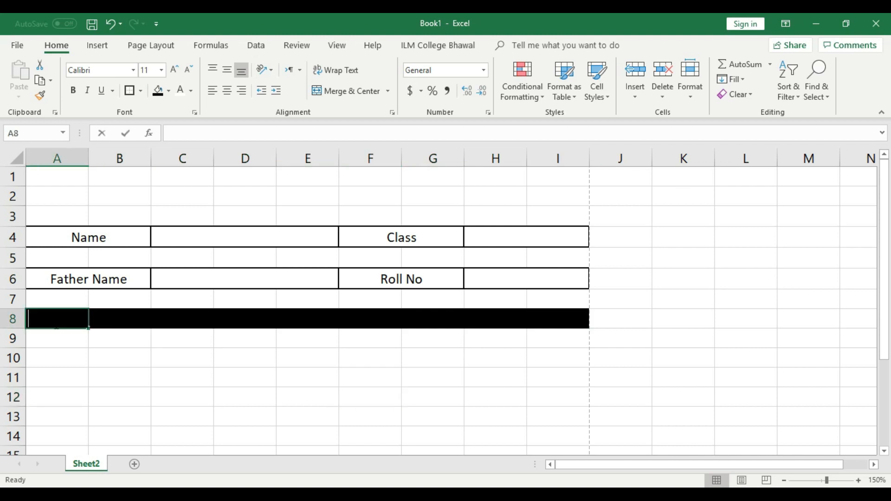
Step: Enter S.no in A8 and Subject centred across merged B8:C8
text(S.no)
click(83, 359)
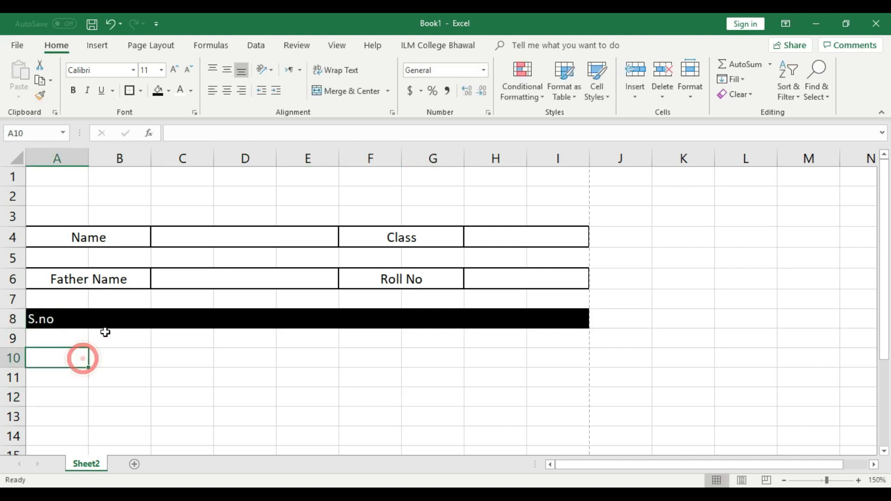
click(113, 322)
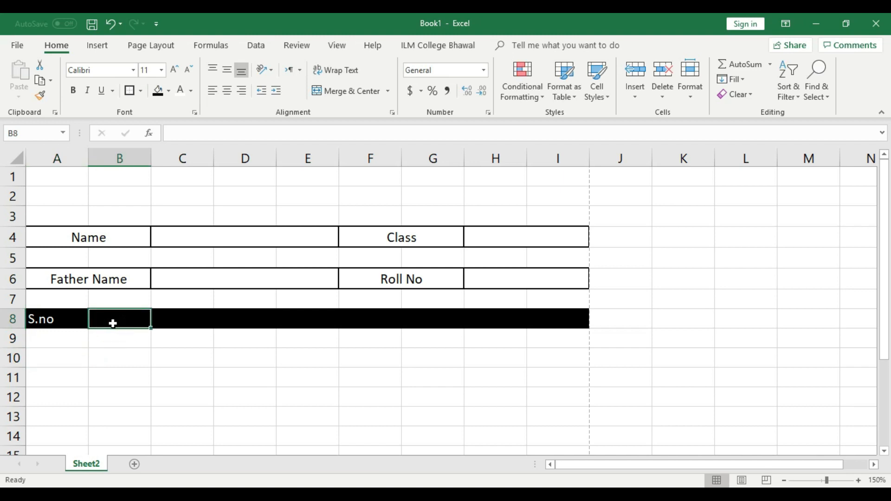
text(Subject)
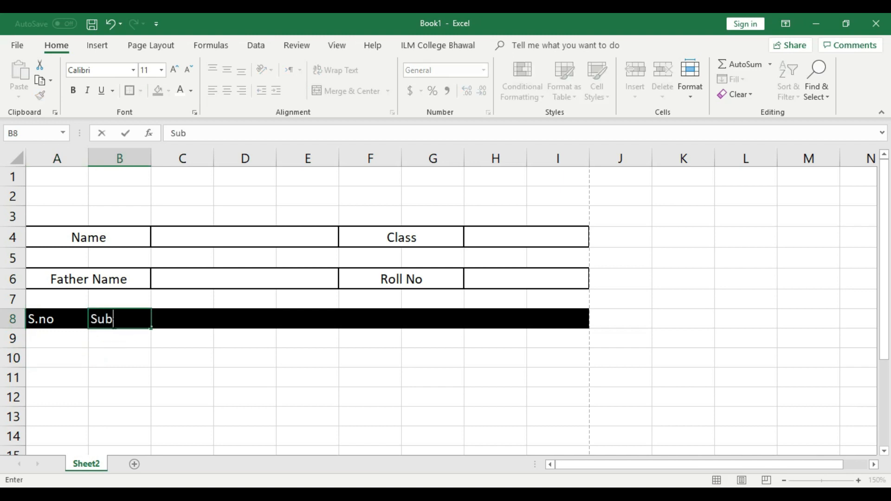
click(138, 354)
drag(125, 318, 205, 319)
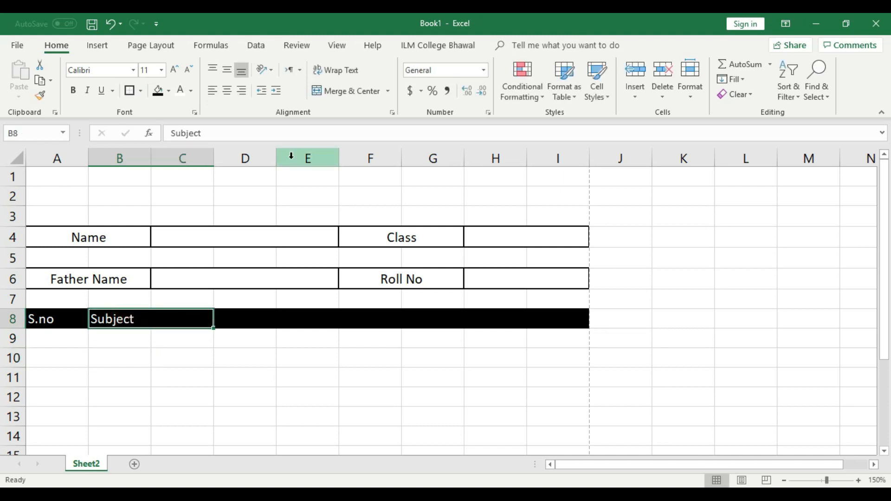
click(345, 92)
click(278, 341)
Step: Merge D8:E8 and enter the Total Marks heading in it
click(247, 319)
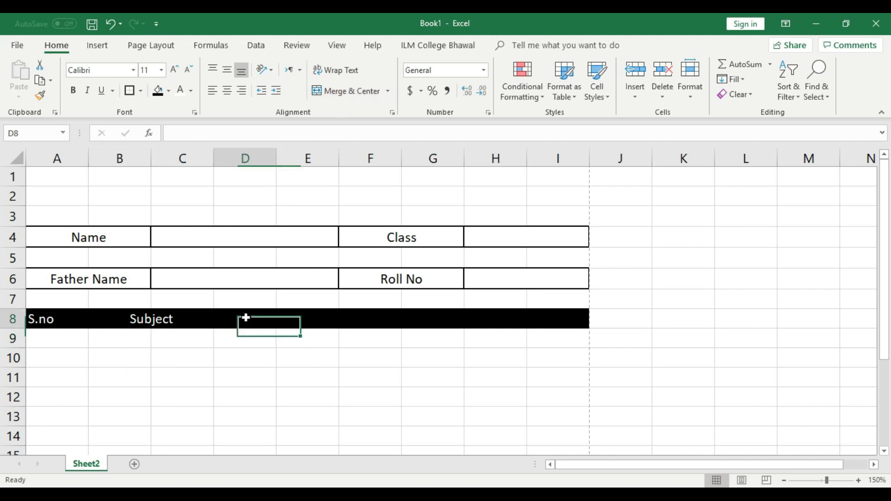
click(247, 369)
drag(239, 320, 298, 319)
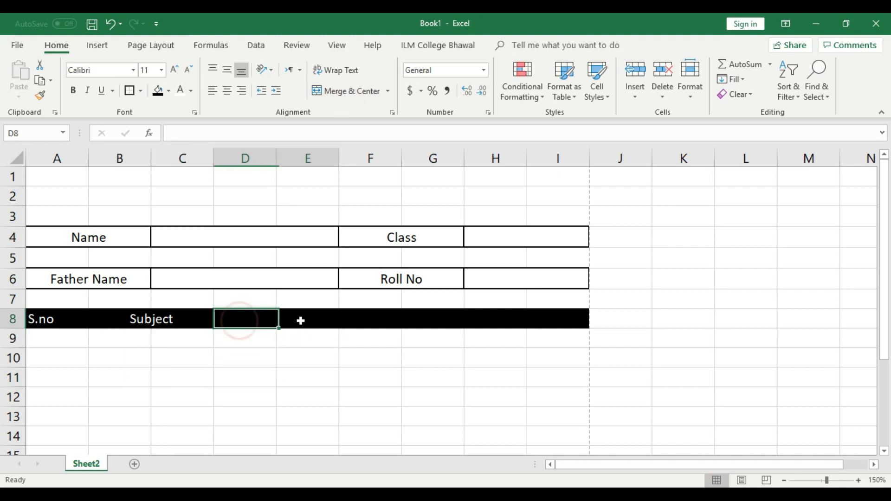
click(346, 91)
click(285, 364)
double_click(280, 316)
text(Total Marks)
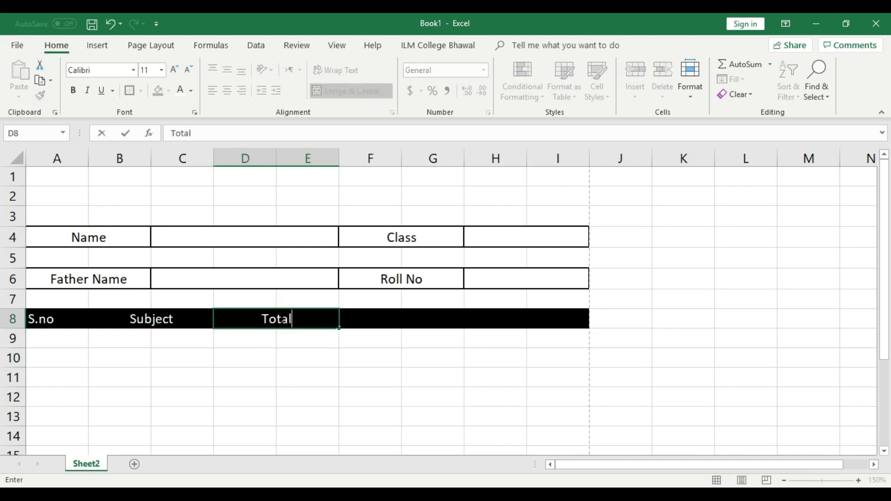
click(284, 360)
Step: Merge F8:G8 and enter the Obtain Marks heading
drag(355, 321, 434, 318)
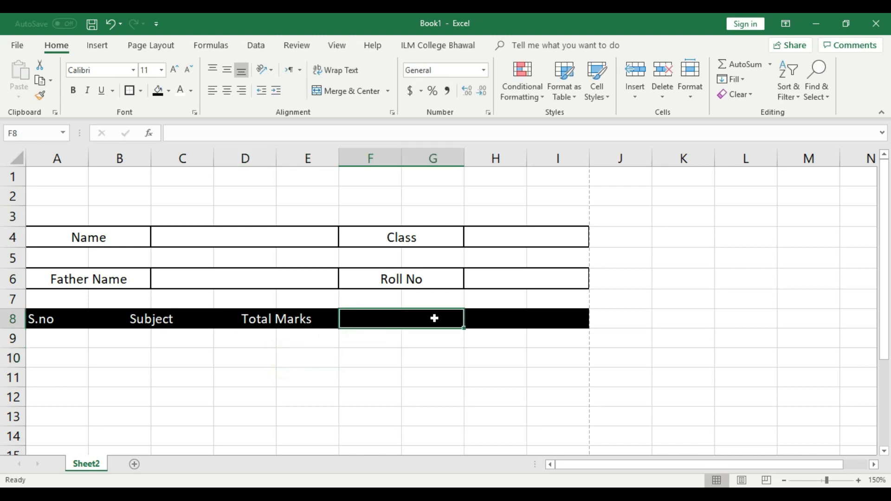
click(353, 92)
click(469, 377)
click(404, 317)
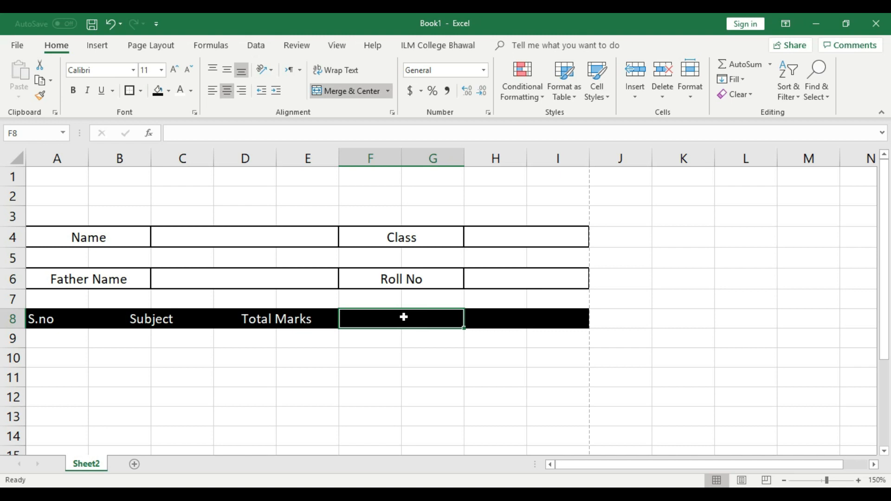
text(Obtain Marks)
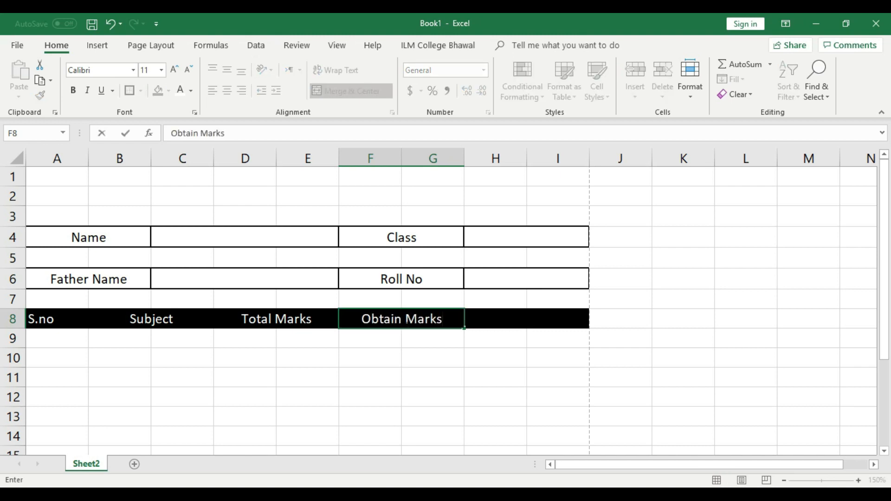
click(412, 356)
Step: Merge H8:I8 and enter the Remarks heading
click(479, 322)
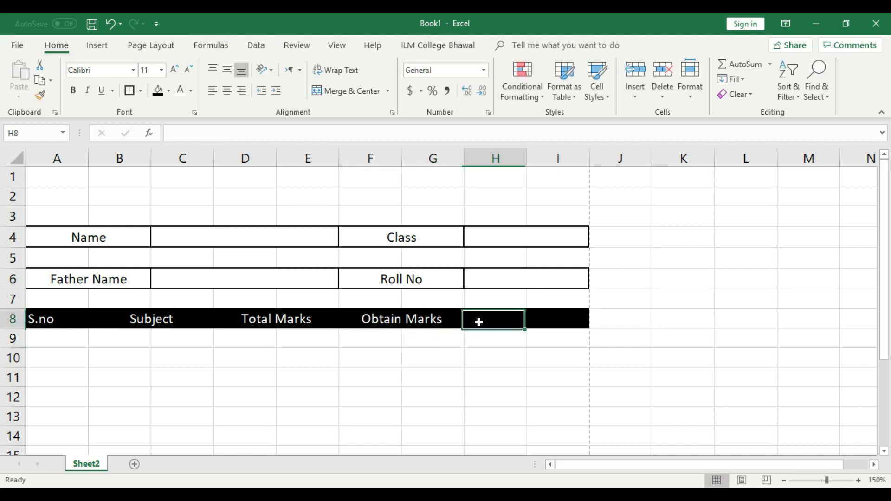
drag(478, 321, 565, 319)
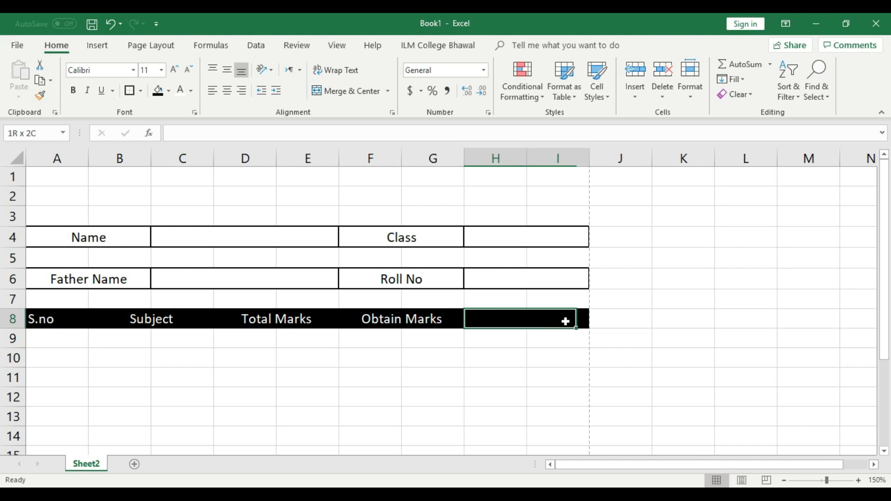
click(371, 91)
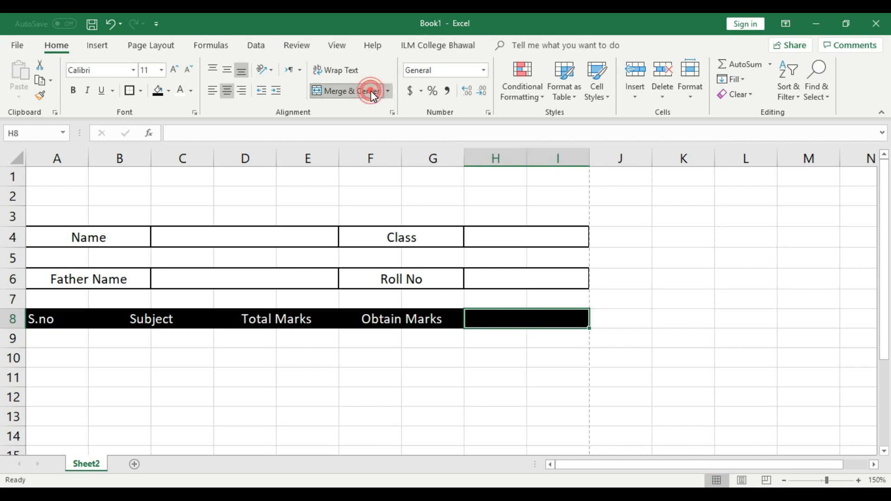
click(518, 318)
text(Remarks)
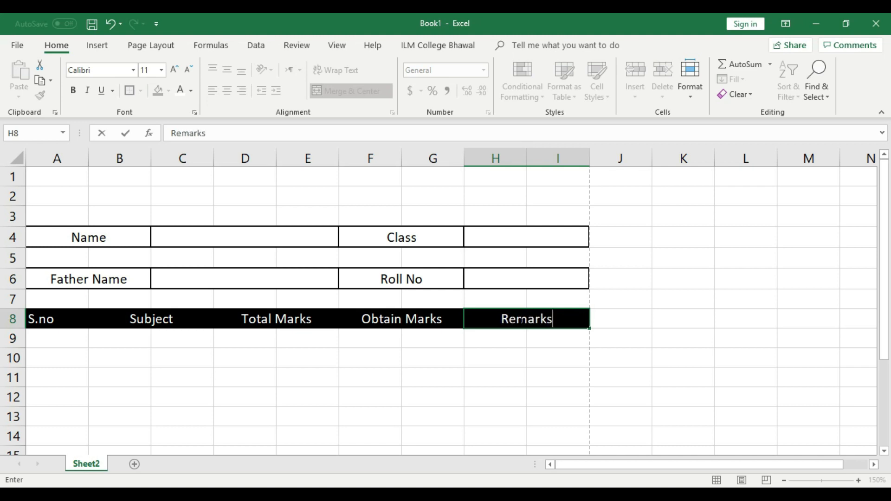
click(542, 361)
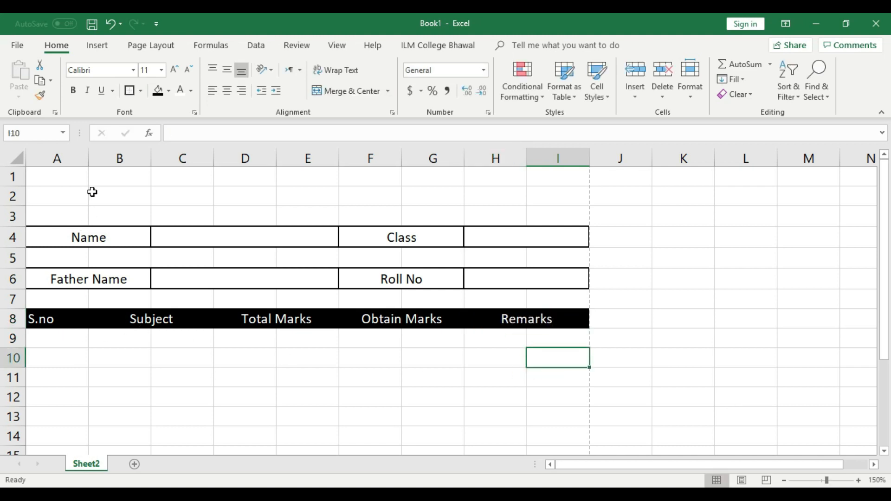
Step: Autofit column A to the S.no heading and check the finished row 8 header
double_click(88, 157)
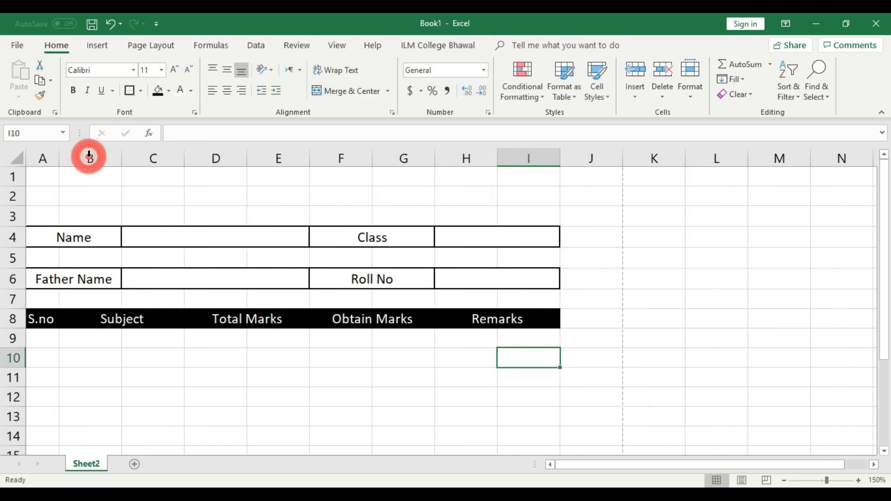
click(39, 316)
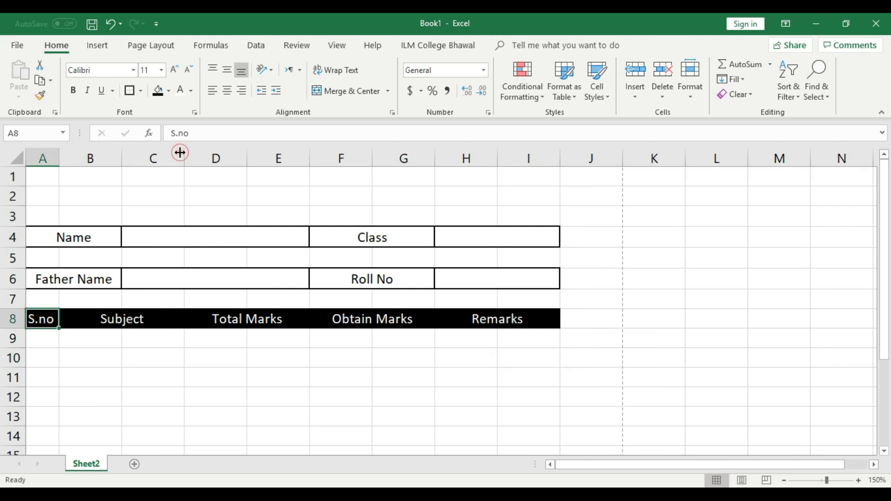
click(168, 338)
click(335, 376)
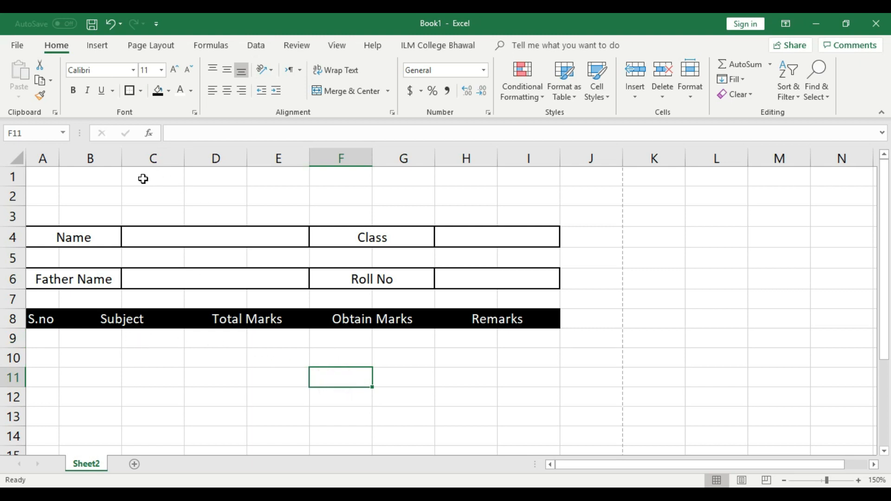
click(13, 319)
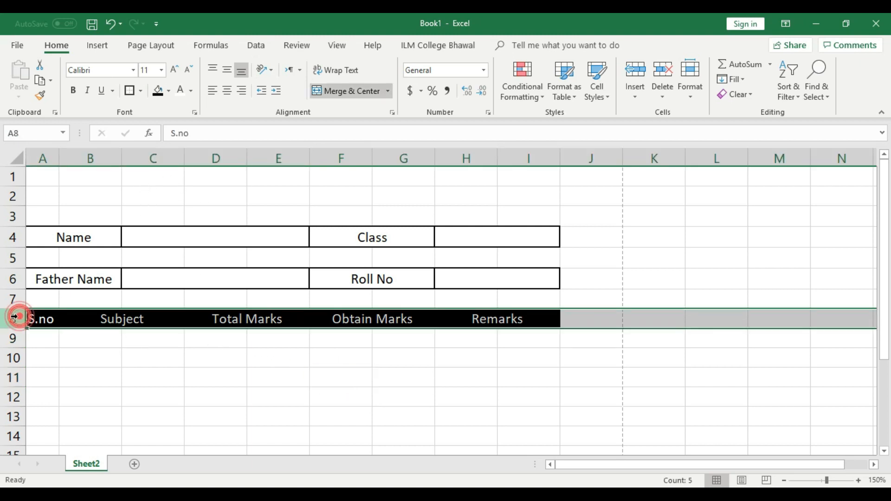
click(379, 362)
scroll(245, 386, down, 1)
scroll(251, 328, up, 1)
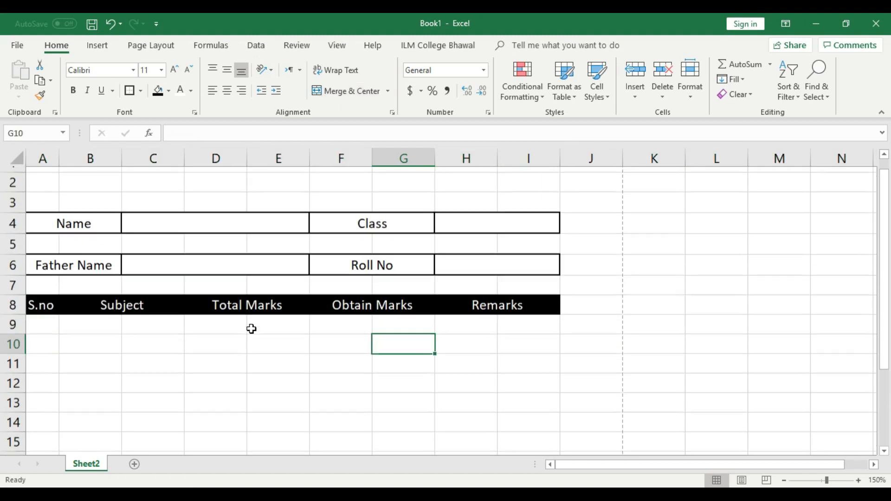
click(290, 383)
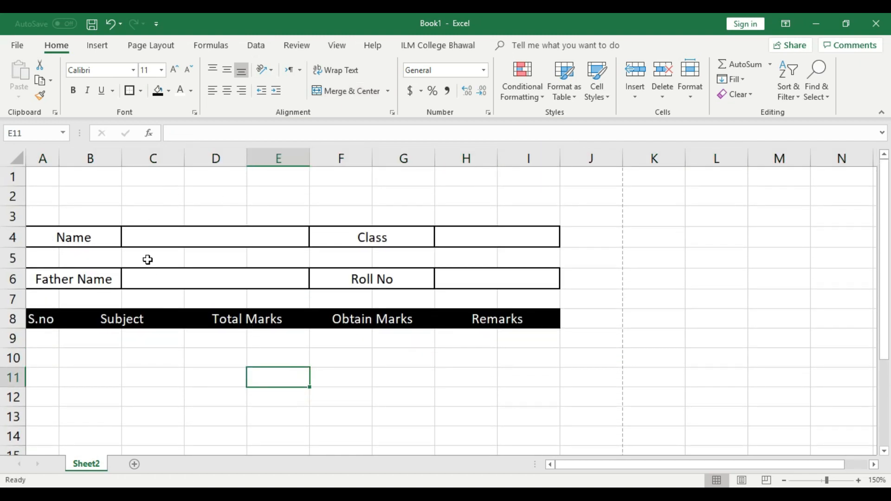
key(ctrl+p)
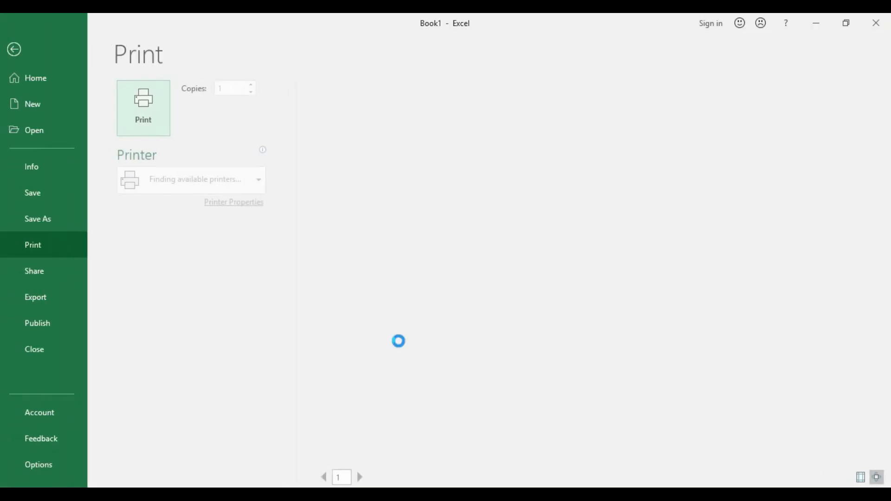
click(881, 478)
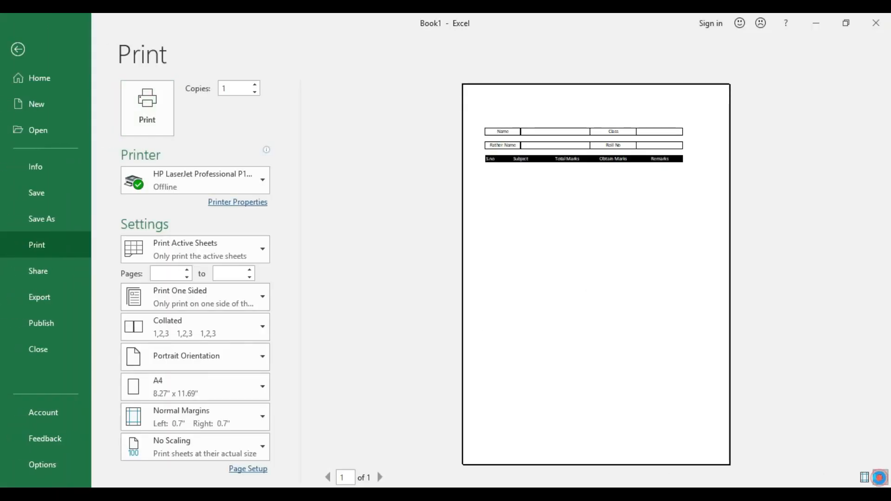
click(882, 477)
click(881, 478)
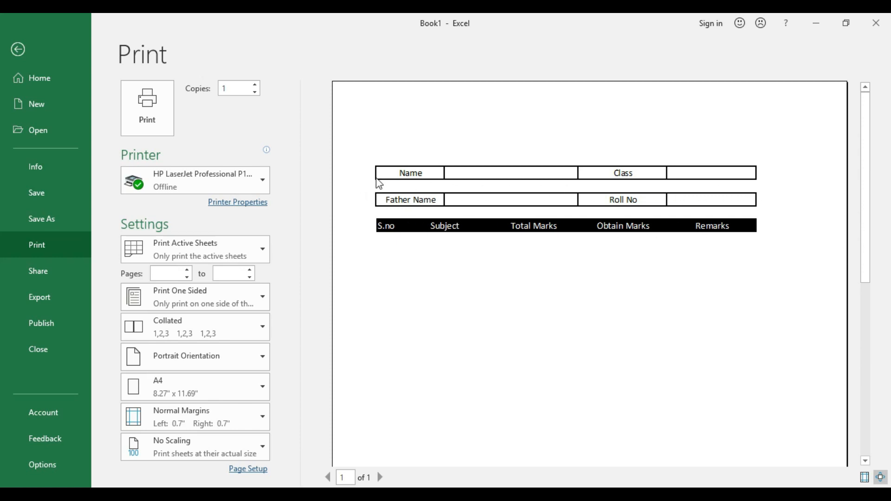
click(18, 50)
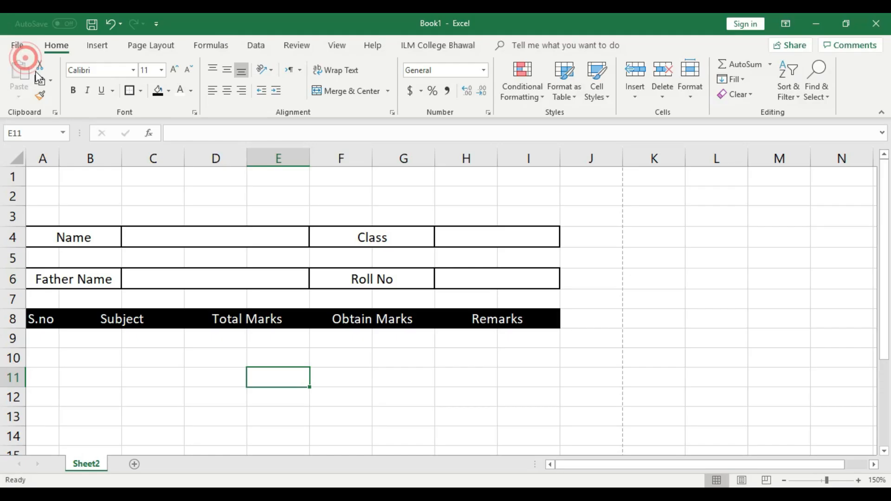
click(329, 255)
drag(29, 251, 520, 255)
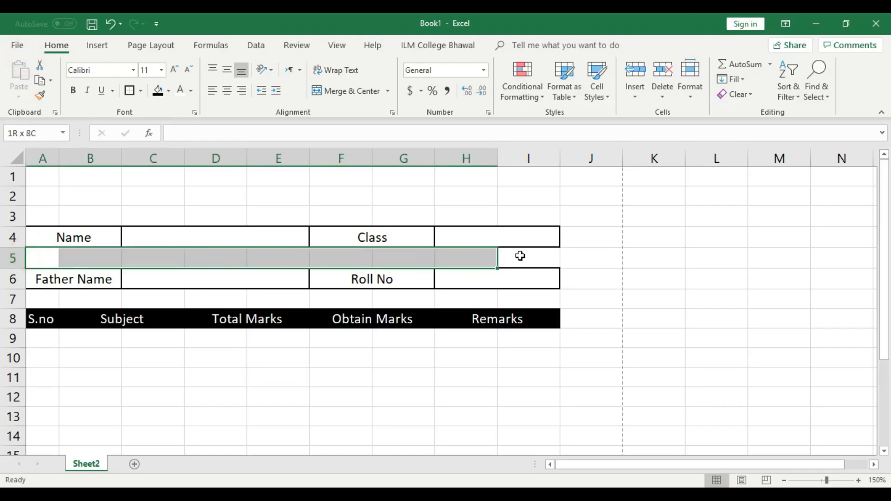
click(470, 384)
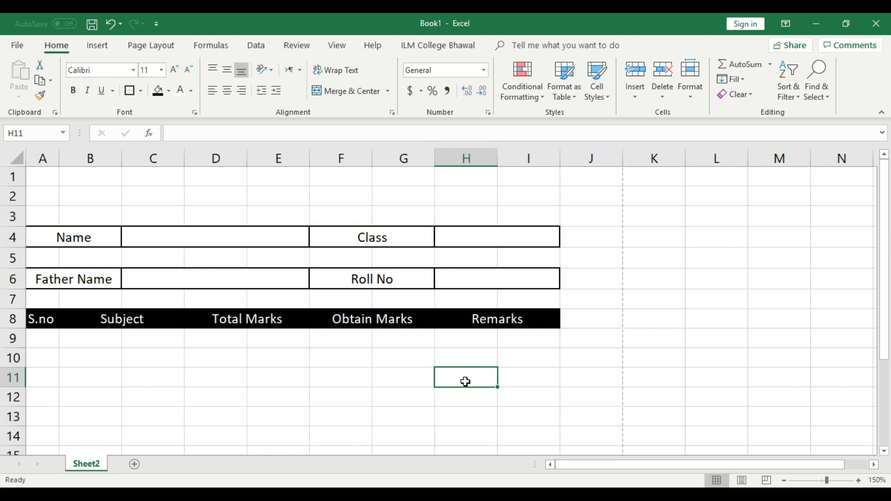
click(371, 383)
scroll(89, 318, down, 1)
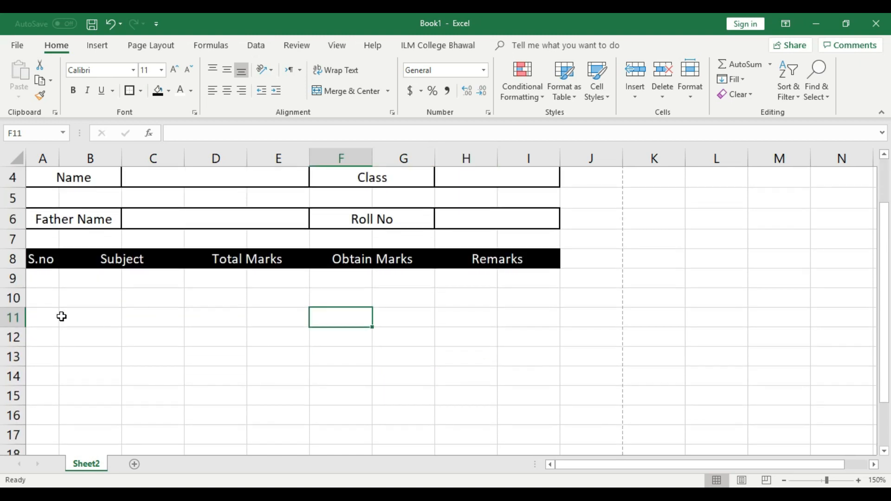
click(44, 281)
text(1)
click(44, 297)
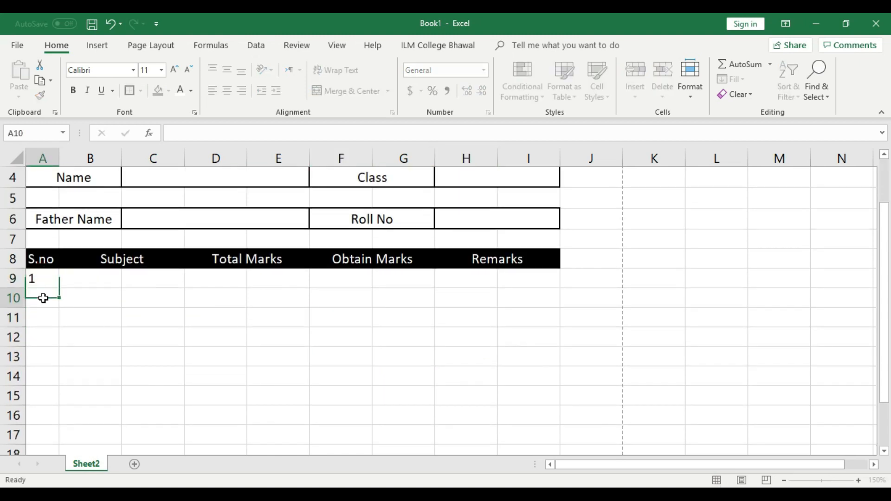
text(2)
click(47, 326)
text(3)
click(43, 338)
text(4)
click(50, 358)
text(5)
click(52, 372)
text(6)
click(54, 396)
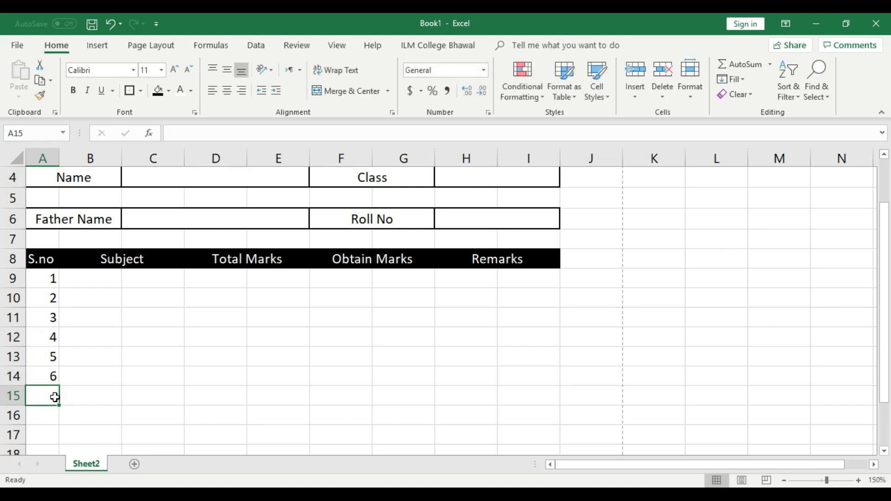
click(51, 413)
drag(51, 279, 52, 373)
click(125, 363)
drag(41, 281, 48, 376)
key(Delete)
click(93, 363)
Step: Enter 1 in A9 and centre it
click(43, 281)
text(1)
click(83, 315)
click(44, 279)
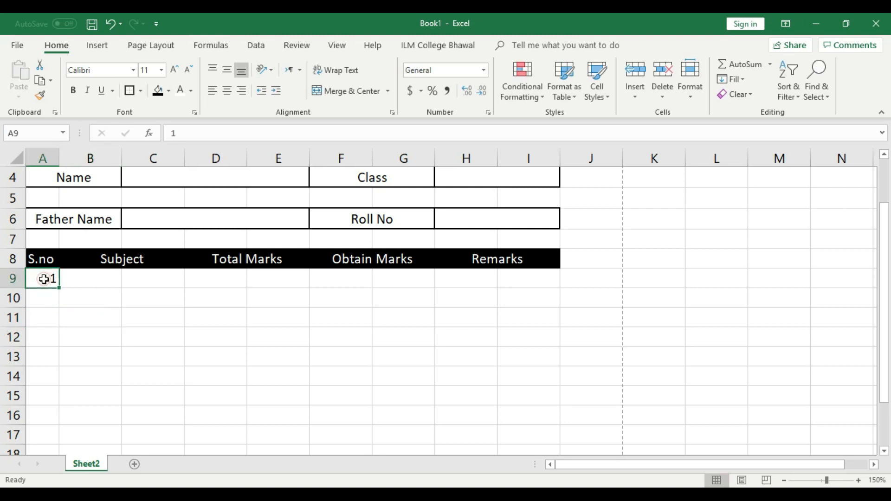
click(227, 91)
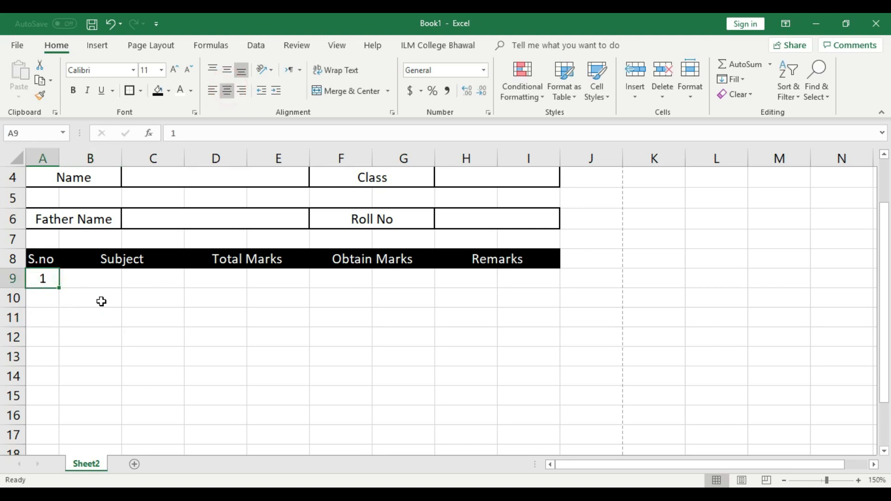
Step: Raise row 9 to about 23.25 high, then select the Class value cells H4:J4
drag(20, 289, 17, 294)
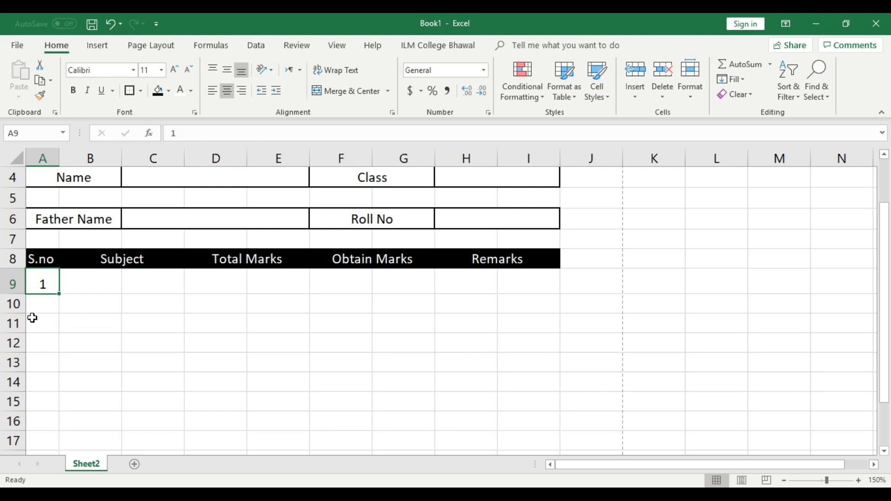
click(16, 305)
click(19, 324)
click(14, 304)
click(10, 283)
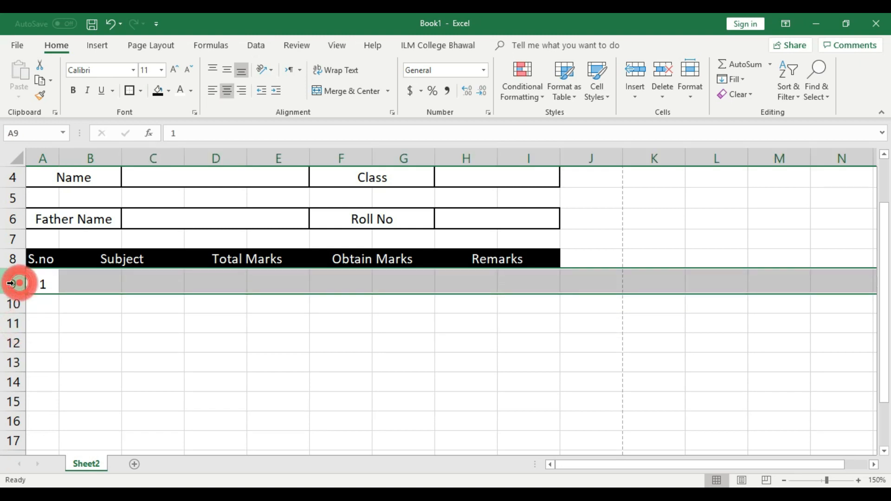
click(34, 306)
click(189, 322)
scroll(265, 348, up, 1)
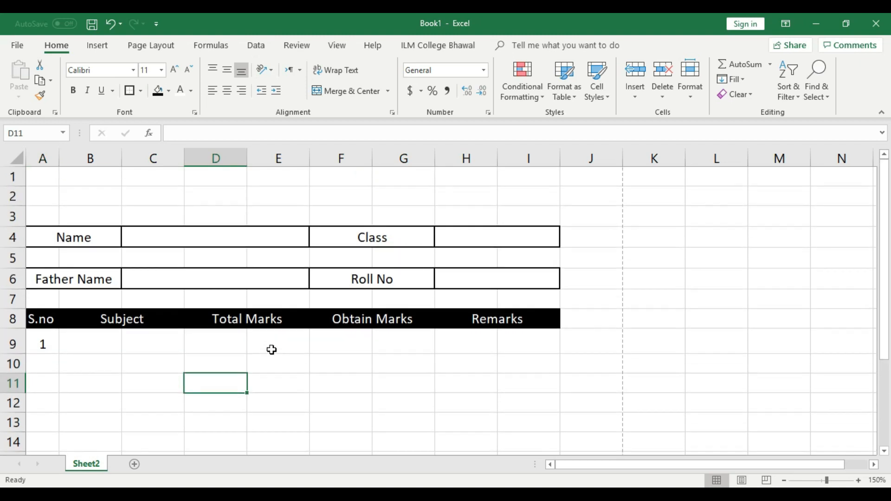
scroll(297, 383, down, 1)
drag(41, 282, 513, 281)
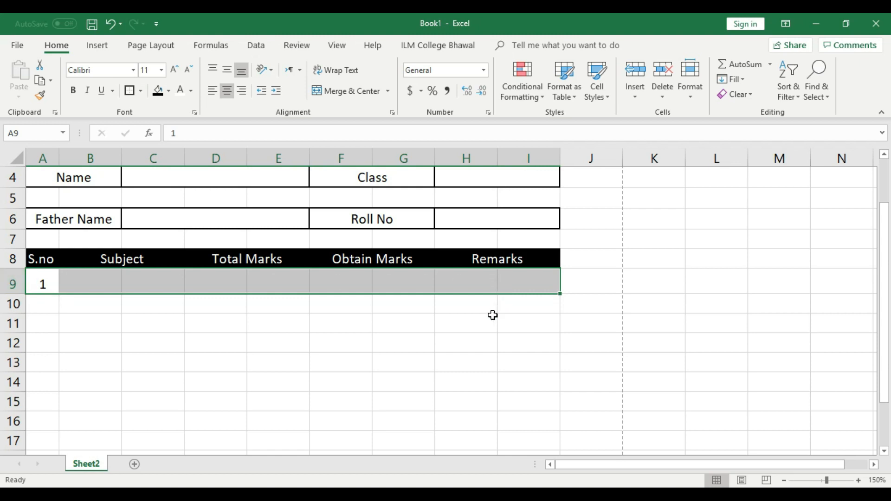
click(478, 322)
scroll(475, 321, up, 1)
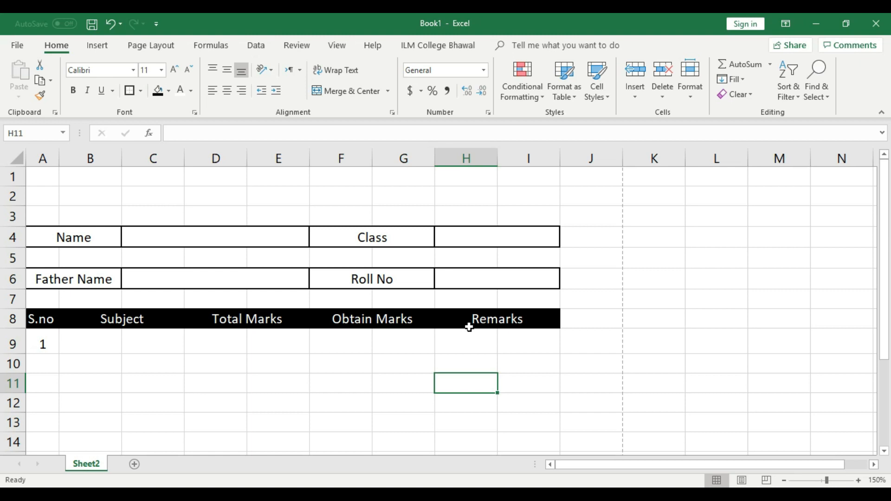
drag(545, 235, 573, 234)
Step: Merge H4:J4 beside Class and H6:J6 beside Roll No, then give both outside borders
click(353, 91)
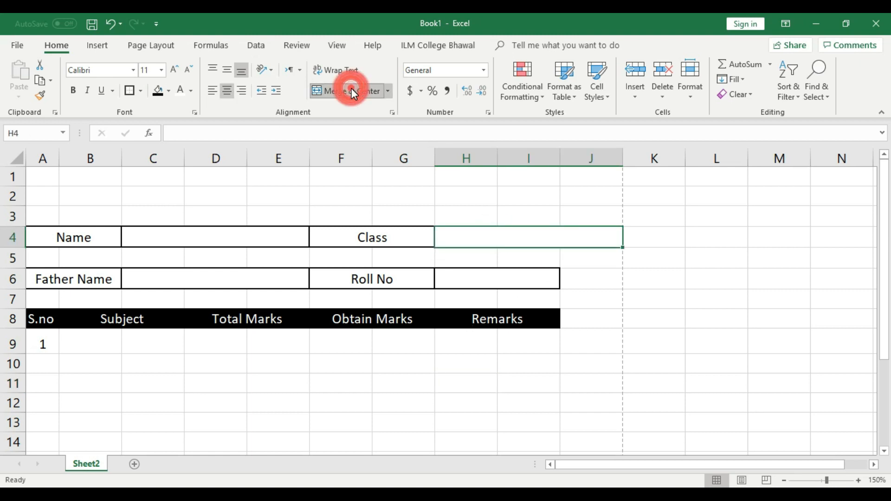
drag(482, 283, 571, 280)
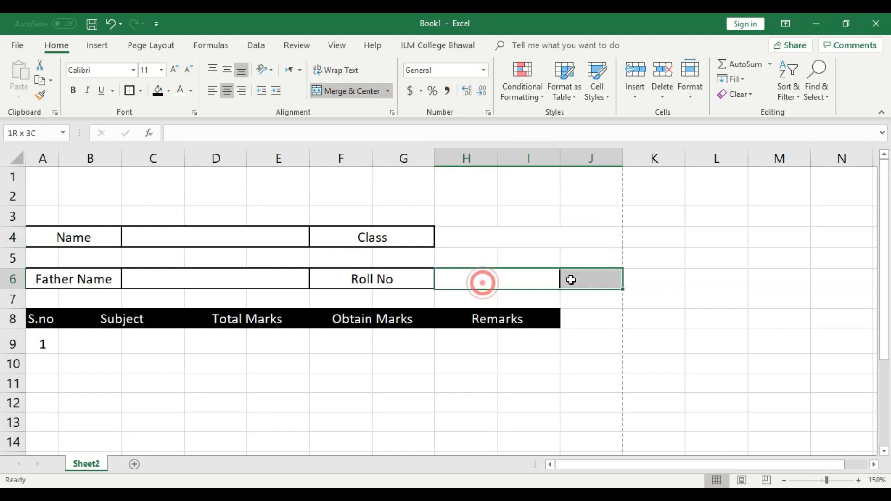
click(353, 96)
click(497, 240)
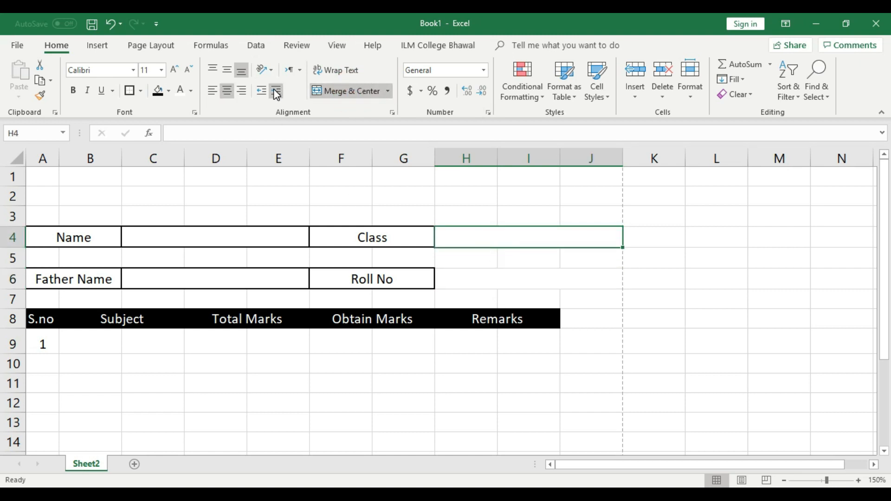
click(131, 93)
click(497, 278)
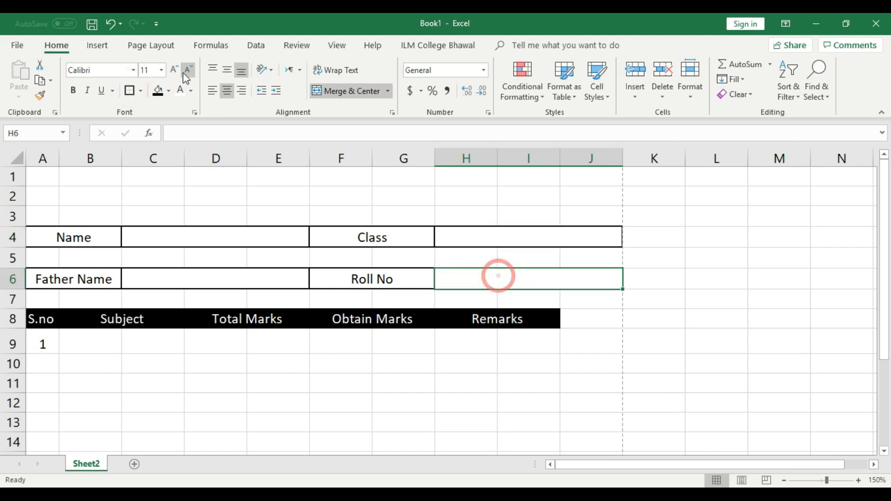
click(129, 91)
click(503, 384)
scroll(483, 377, down, 1)
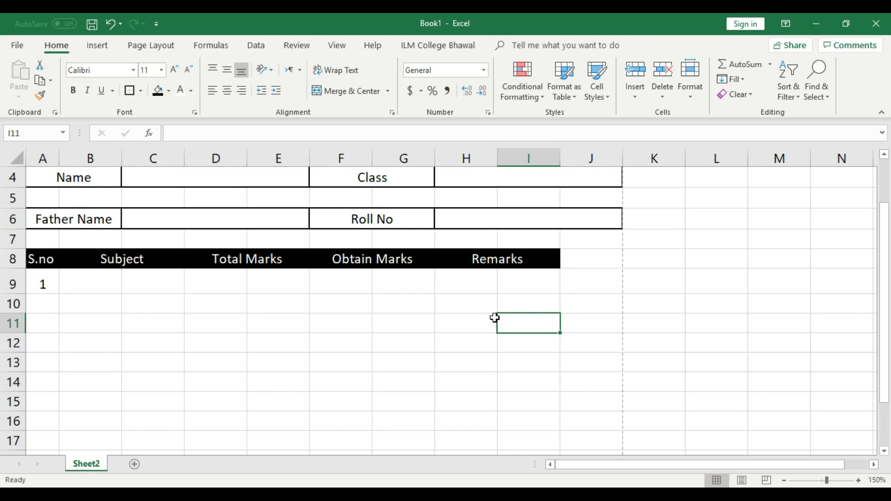
Step: Enter 1 in A9, make row 9 taller and middle-align its contents
click(45, 286)
text(1)
drag(14, 295, 17, 300)
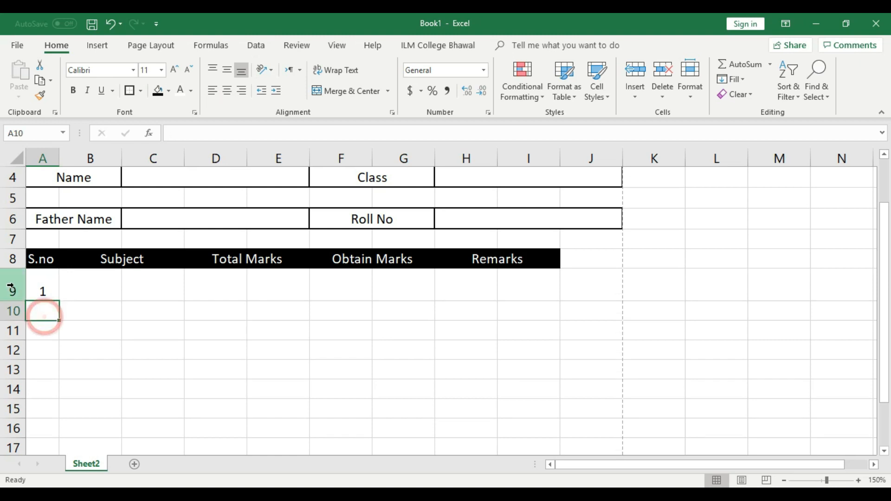
click(14, 290)
click(228, 71)
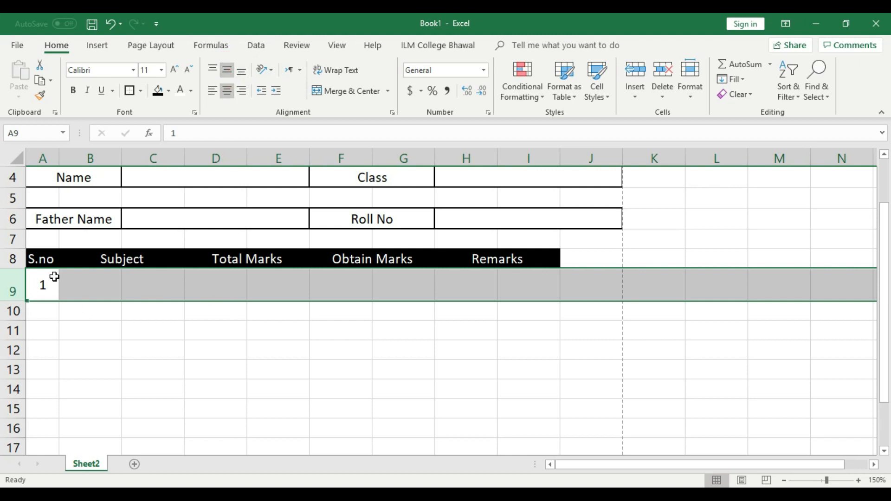
click(94, 366)
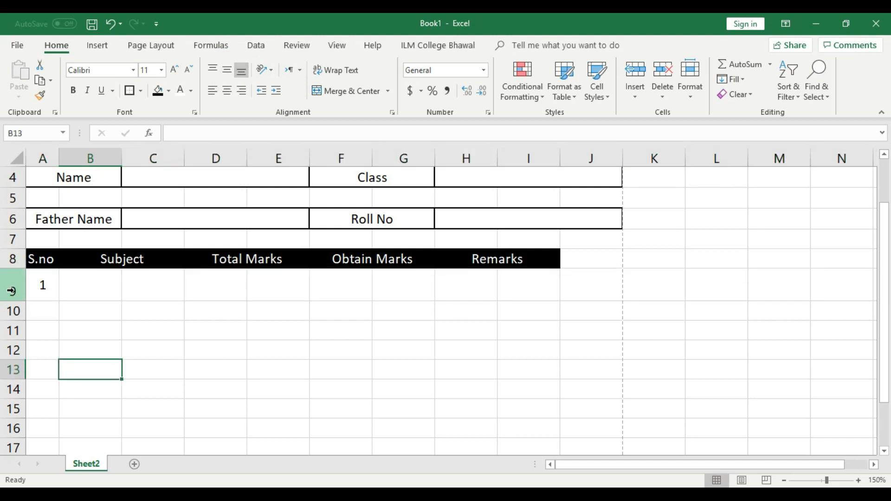
Step: Copy row 9 with its height and alignment into rows 10 through 14
click(11, 290)
key(ctrl+c)
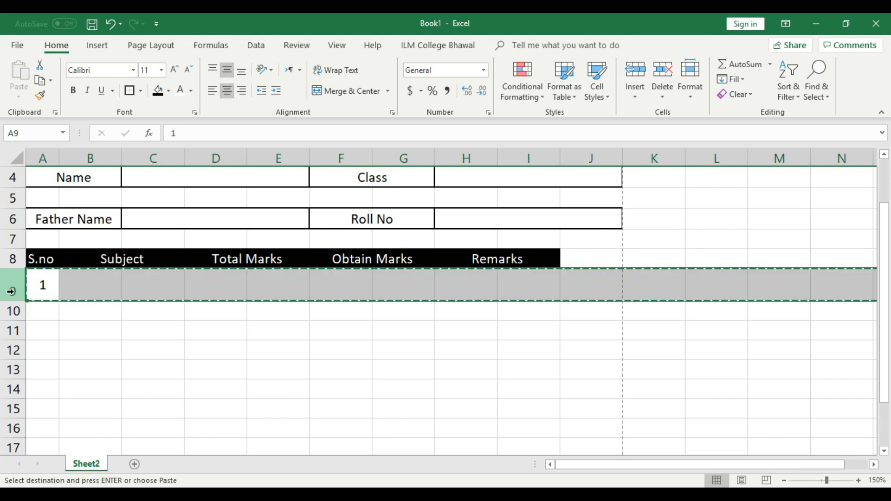
click(10, 312)
key(ctrl+v)
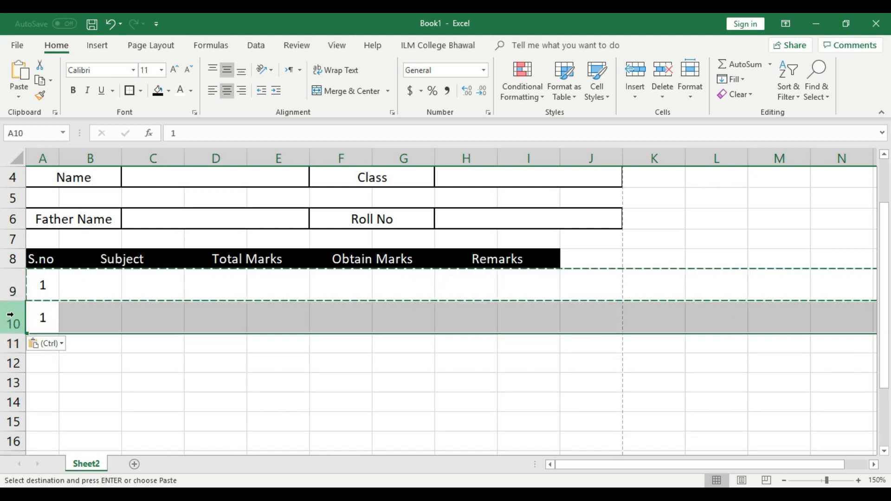
click(180, 403)
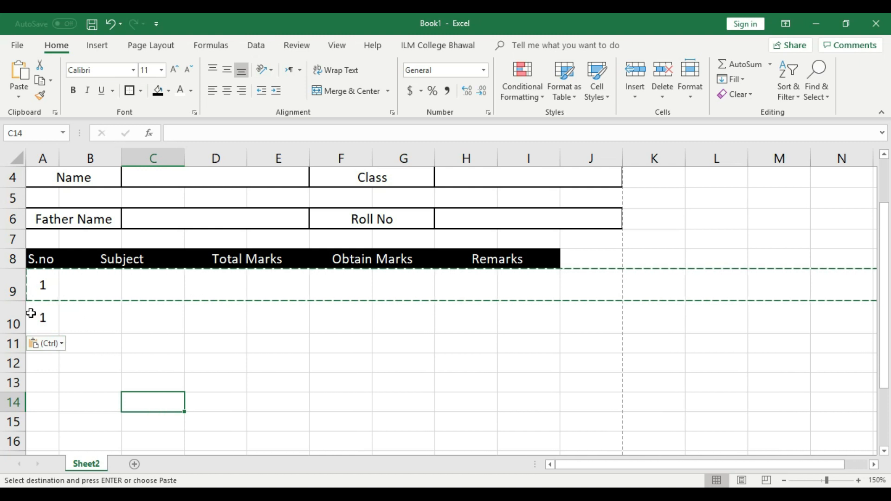
drag(10, 290, 10, 312)
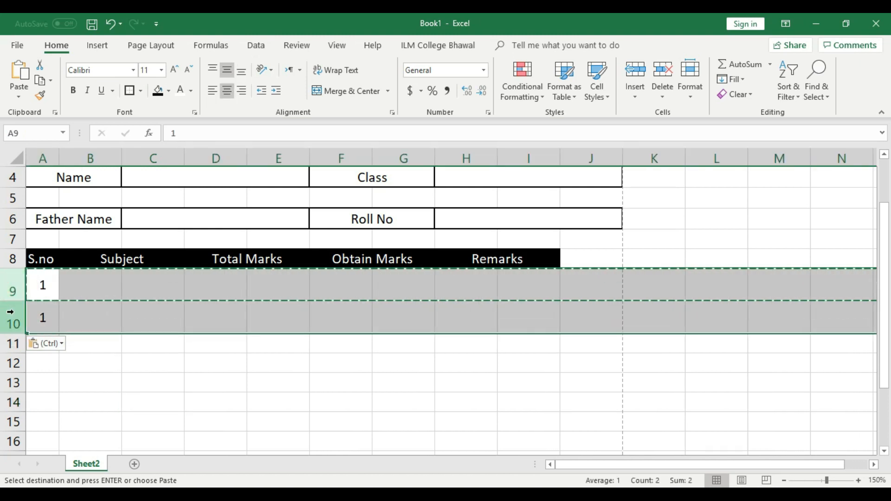
click(10, 344)
key(ctrl+v)
scroll(10, 342, down, 2)
click(11, 281)
key(ctrl+v)
scroll(143, 374, up, 2)
click(44, 284)
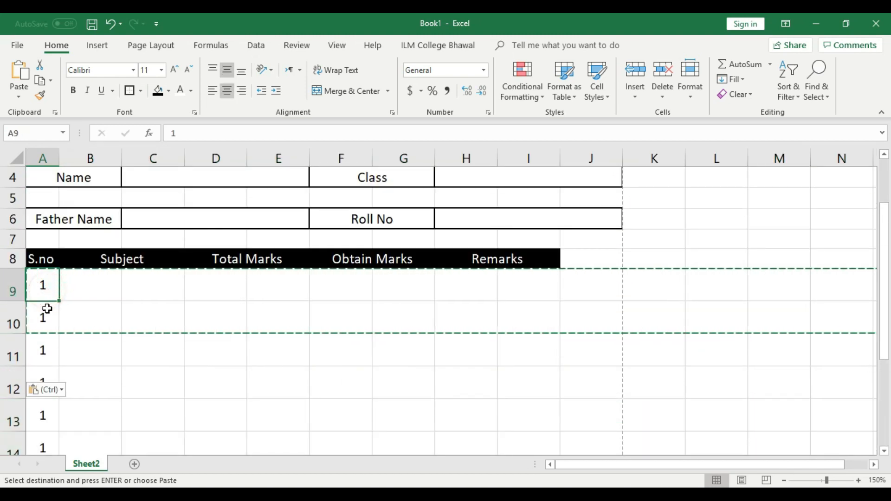
Step: Set A10 to 2 and A11 to 3, and fill the series down to 6 in A14
click(43, 318)
text(2)
click(51, 350)
text(3)
click(60, 338)
drag(53, 296, 47, 315)
scroll(59, 343, down, 1)
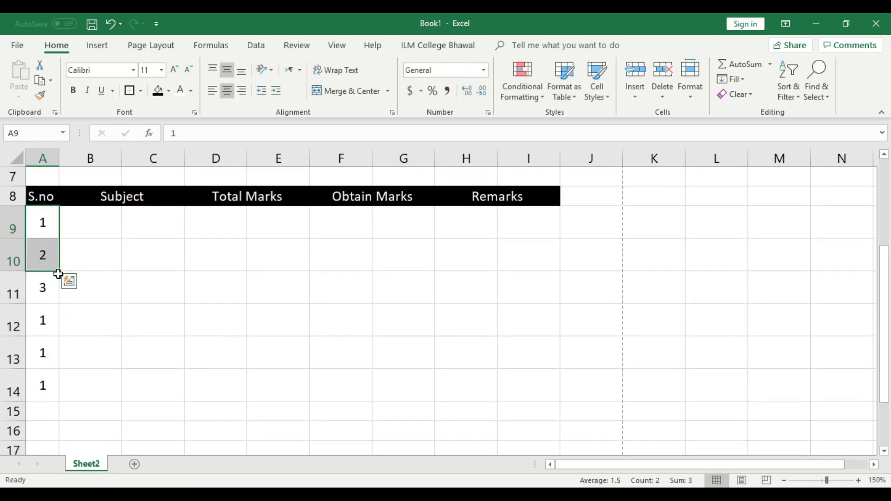
drag(59, 280, 61, 390)
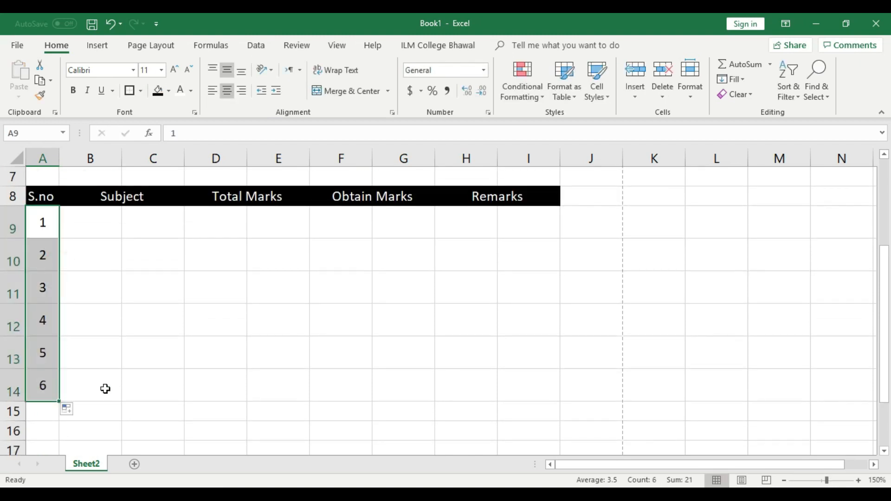
scroll(388, 382, up, 1)
scroll(470, 370, down, 2)
scroll(467, 368, up, 1)
scroll(278, 394, up, 2)
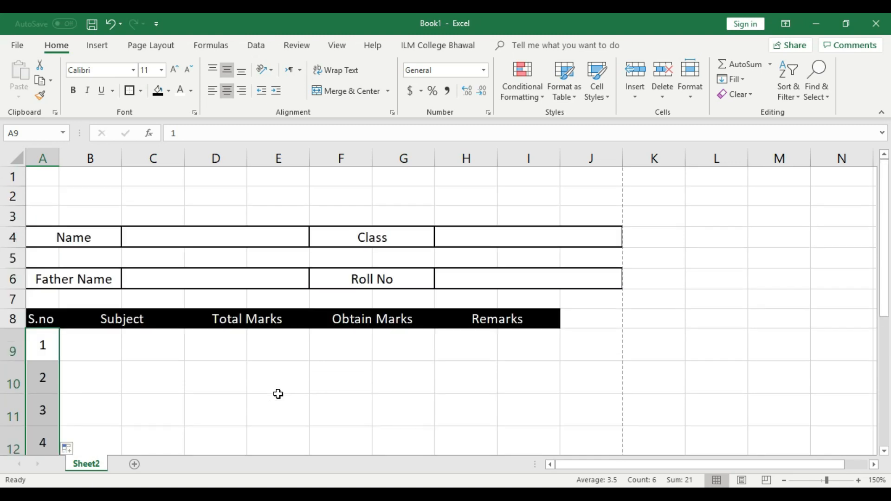
click(153, 45)
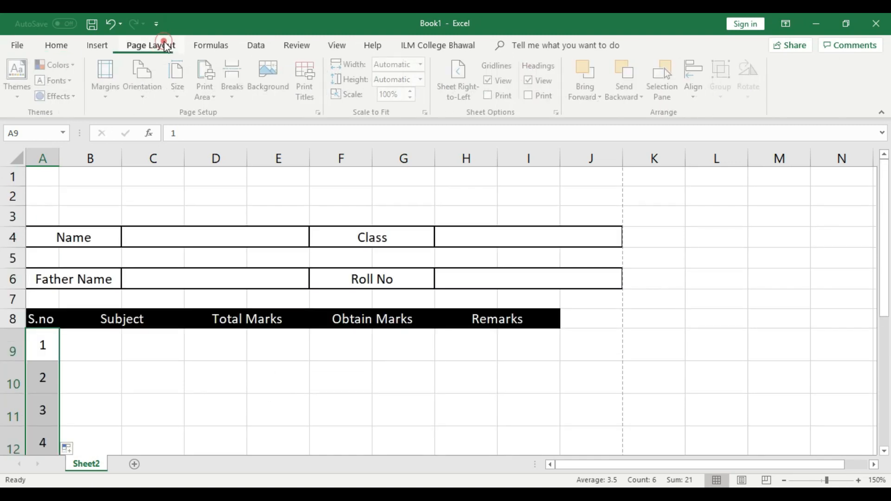
Step: Set the page paper size to A4
click(180, 80)
click(206, 177)
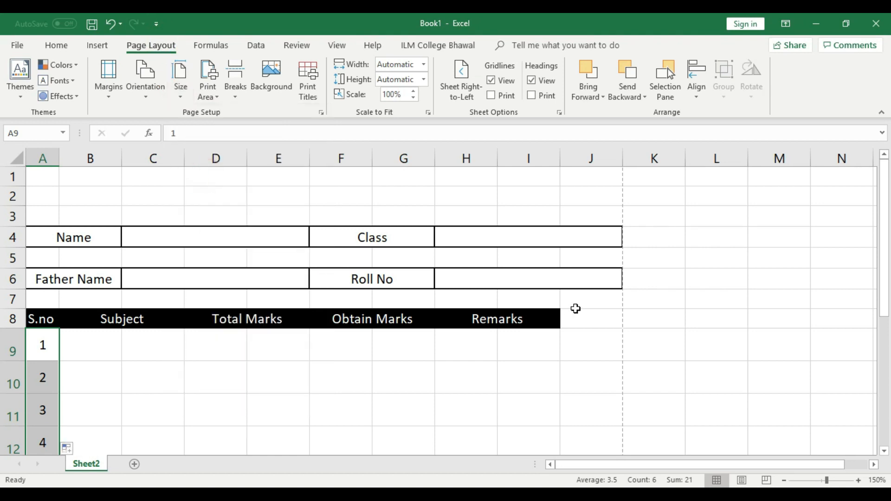
click(591, 329)
scroll(591, 328, down, 1)
scroll(591, 333, up, 1)
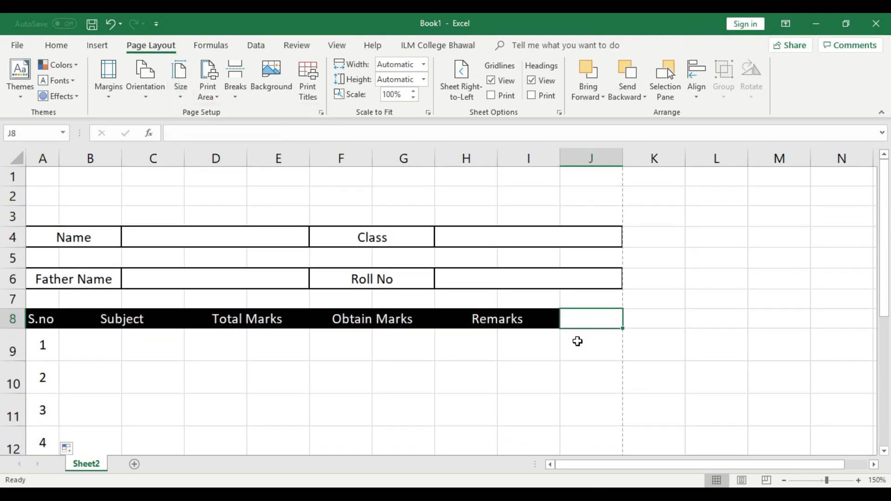
scroll(578, 341, down, 1)
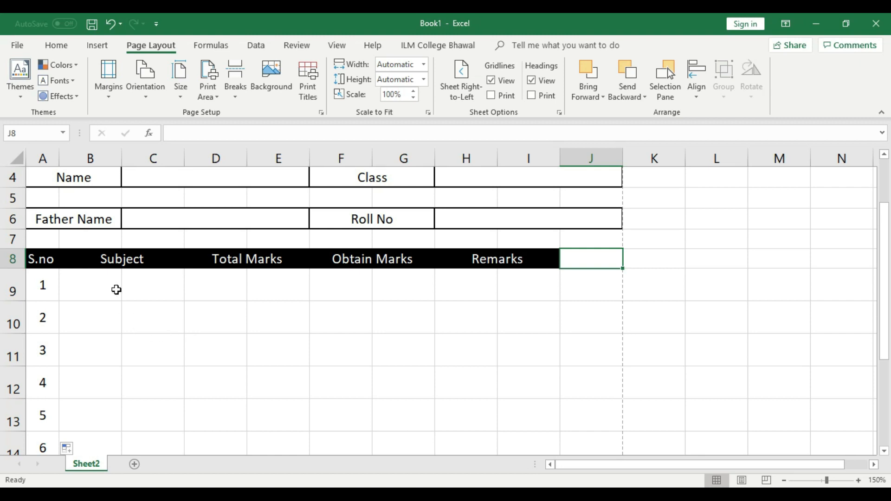
Step: Merge B9:C9 under Subject and fill the merge down to row 14
drag(106, 285, 156, 289)
click(143, 333)
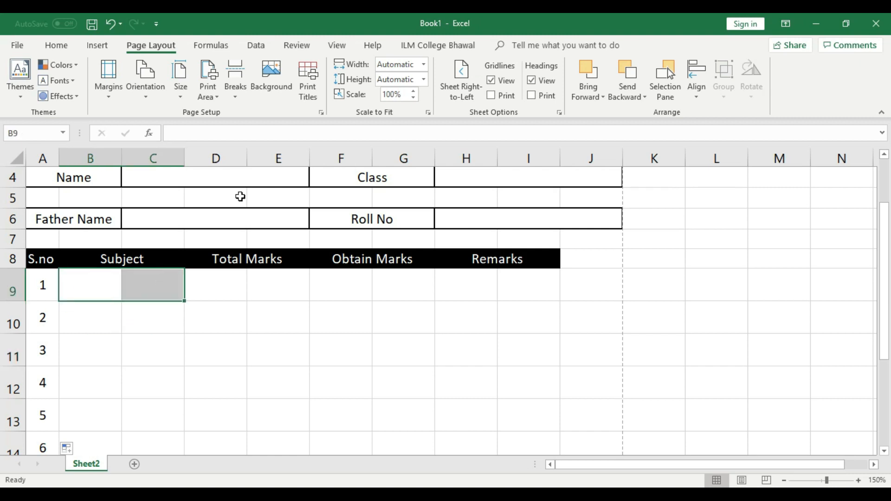
click(58, 46)
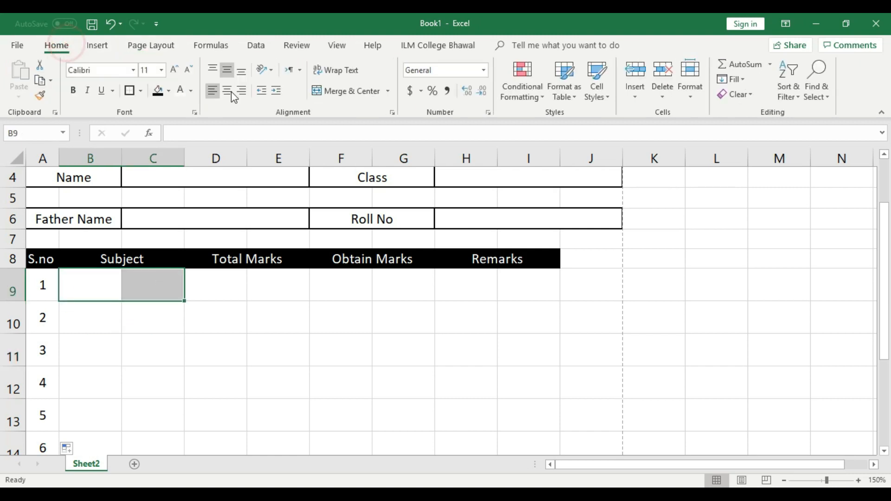
click(349, 91)
scroll(210, 302, down, 3)
click(199, 300)
click(158, 228)
drag(185, 238, 181, 399)
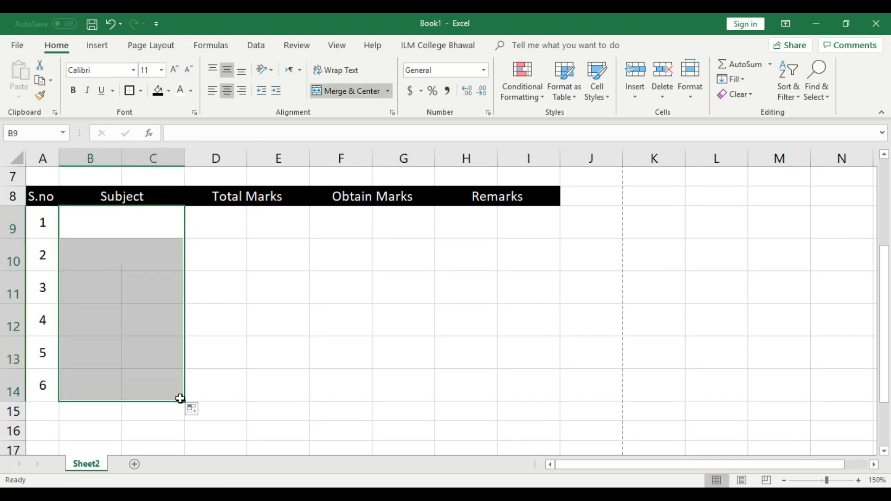
click(238, 342)
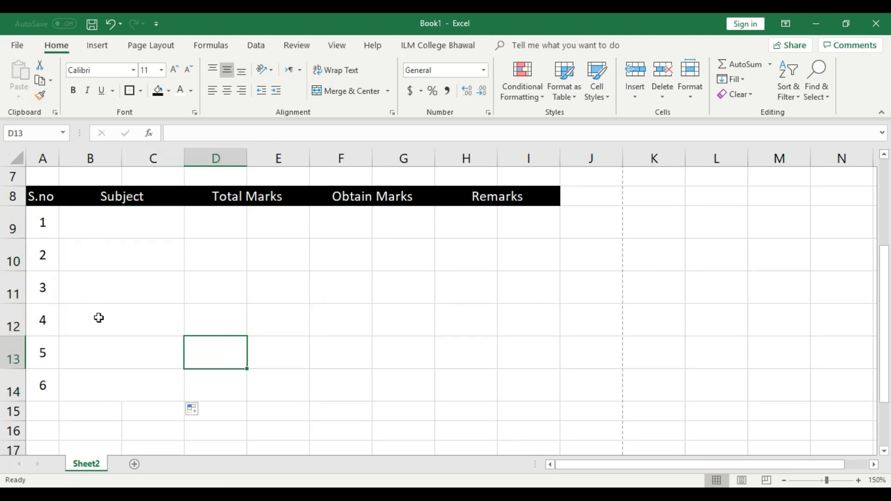
drag(119, 387, 116, 219)
click(284, 324)
Step: Merge D9:E9 under Total Marks and fill the merge down to row 14
drag(219, 228, 287, 224)
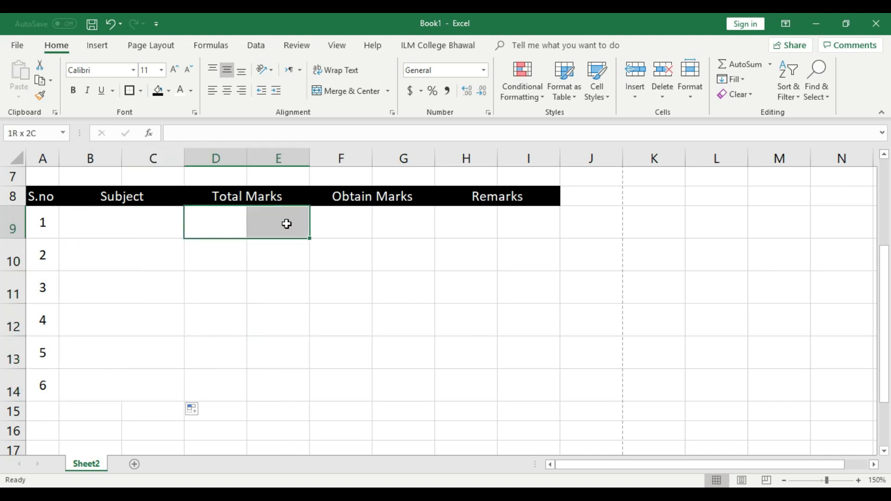
click(350, 90)
click(336, 241)
click(279, 223)
drag(311, 238, 291, 394)
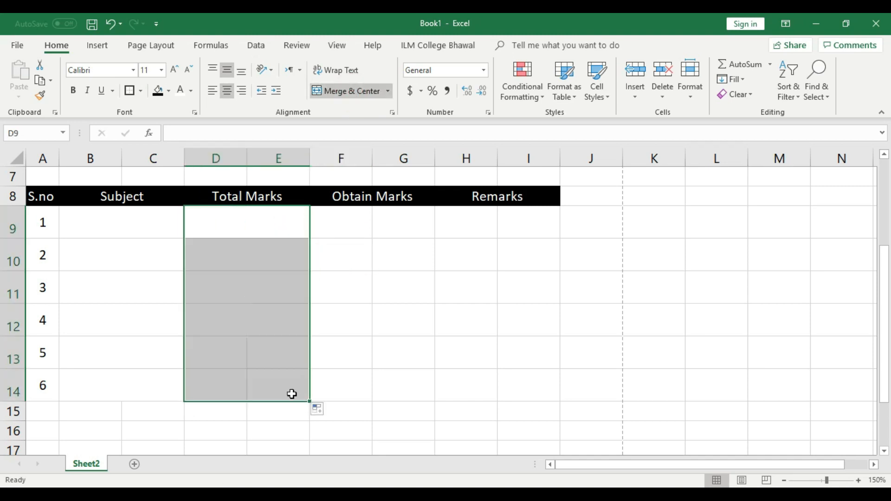
click(346, 270)
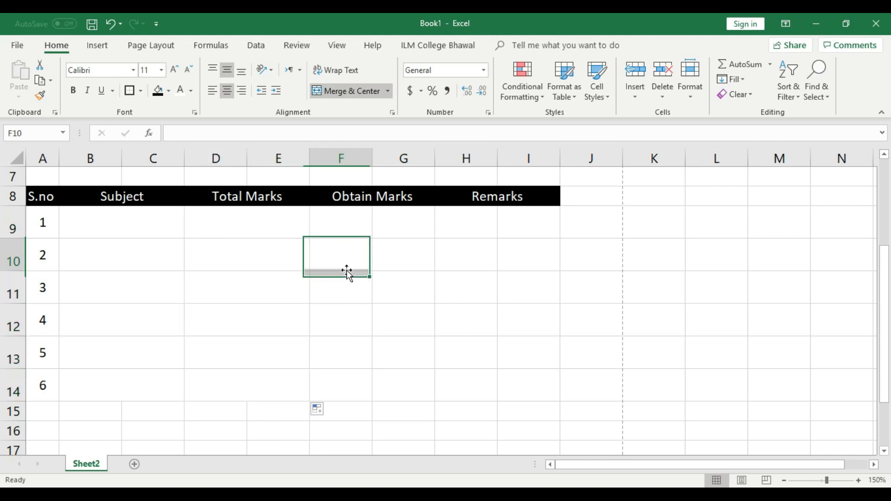
Step: Merge F9:G9 under Obtain Marks and fill the merge down to row 14
click(341, 225)
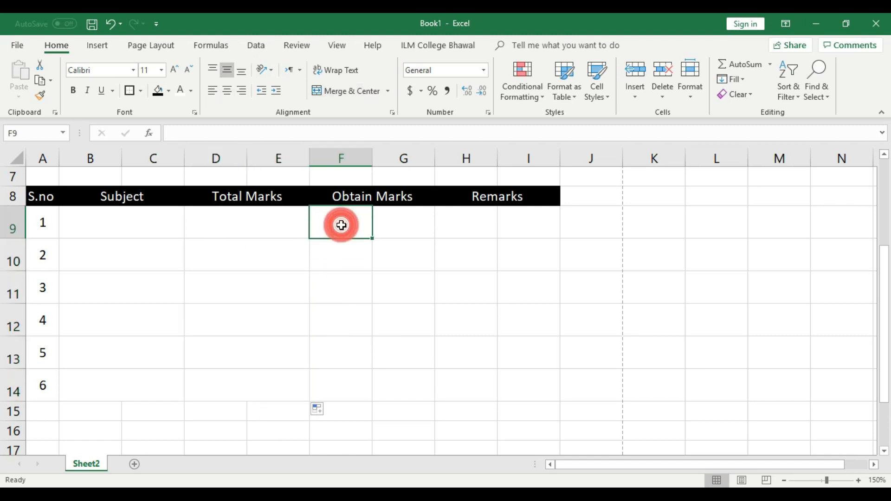
drag(341, 216, 398, 202)
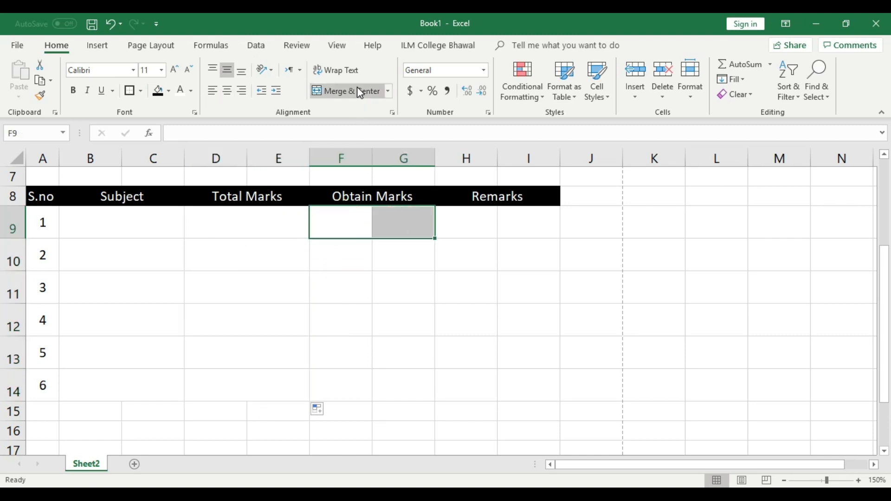
click(357, 89)
click(466, 307)
click(395, 220)
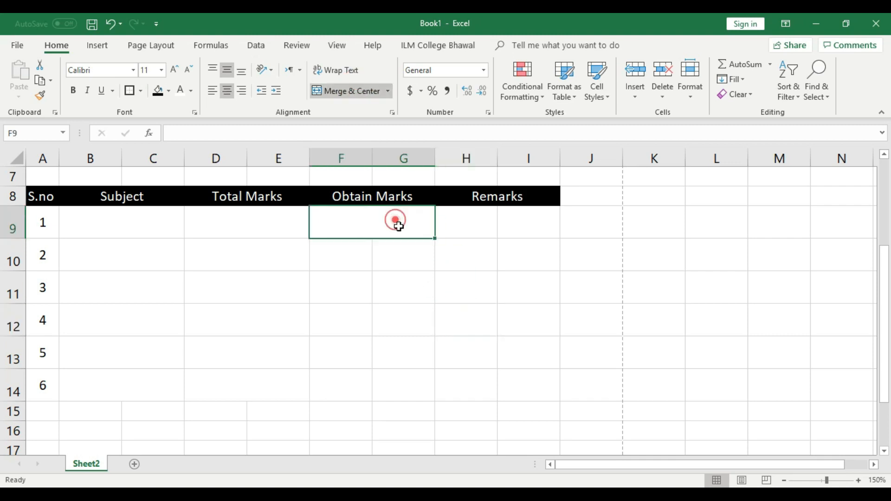
drag(436, 238, 420, 403)
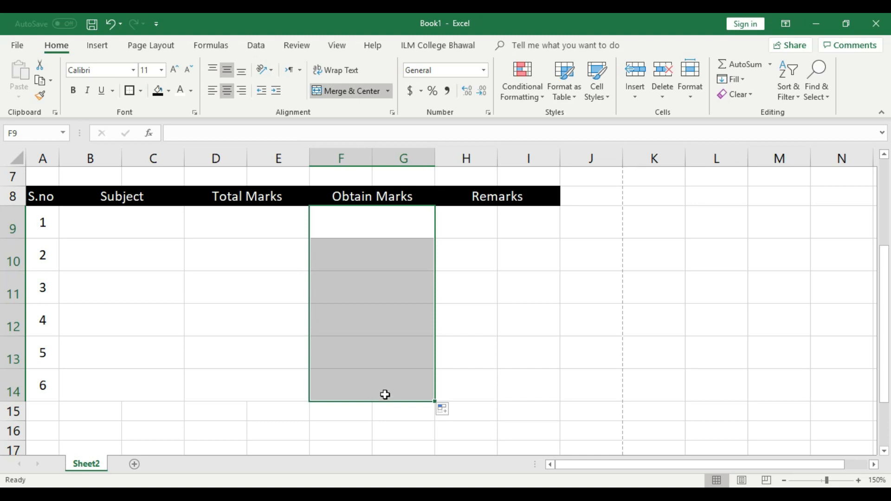
click(491, 295)
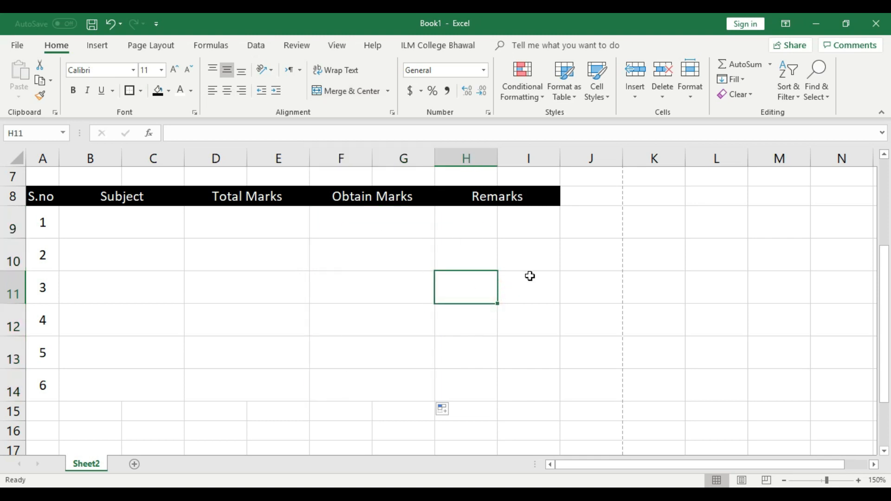
scroll(527, 277, up, 1)
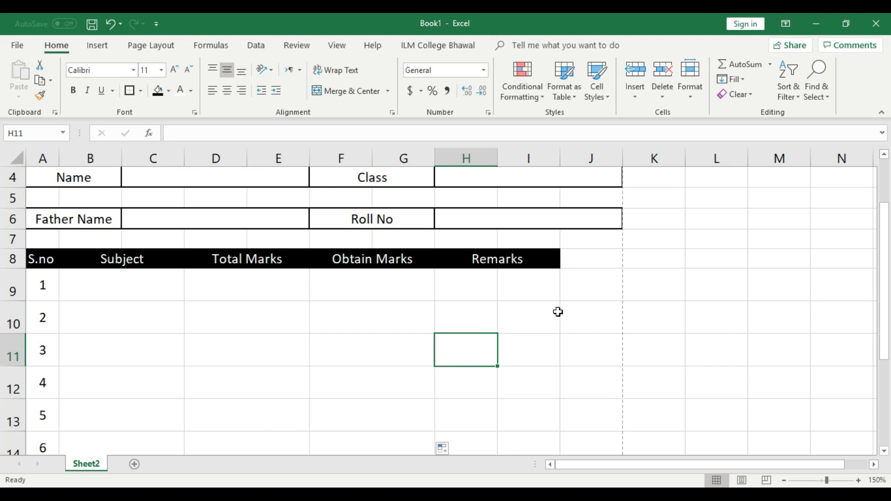
click(508, 328)
Step: Merge and centre the Remarks header across H8:J8
drag(486, 261, 597, 260)
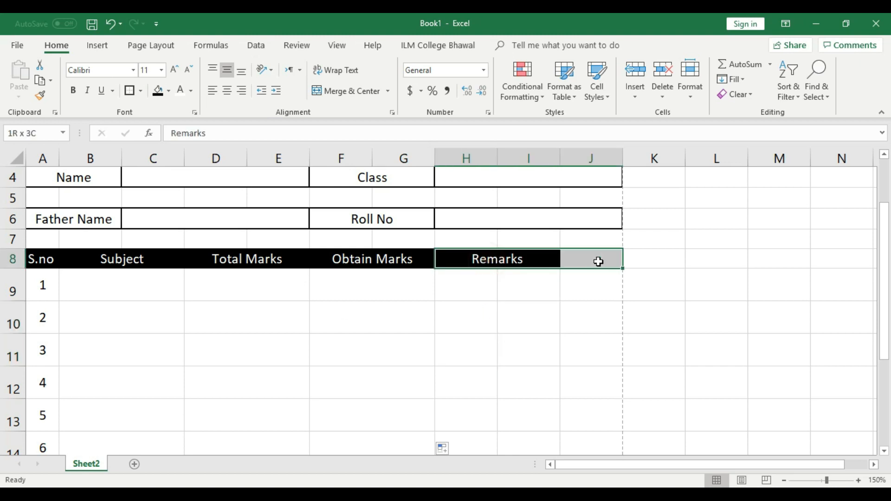
click(365, 96)
click(576, 326)
Step: Merge H9:J9 and fill the merged remark cell down to row 14
drag(460, 288, 599, 286)
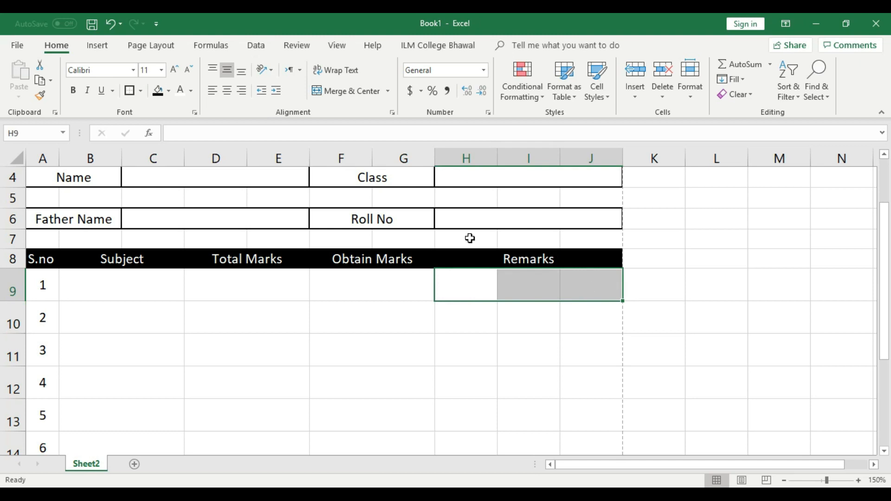
click(347, 95)
scroll(578, 335, down, 1)
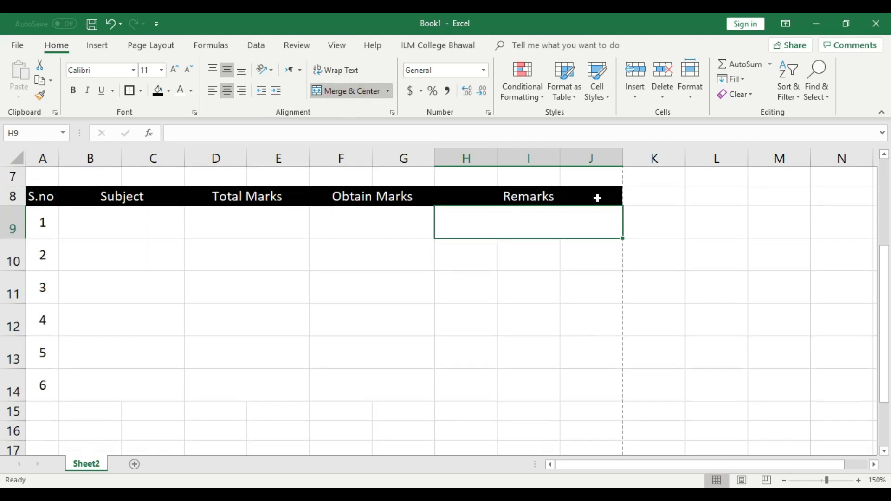
click(604, 283)
click(612, 227)
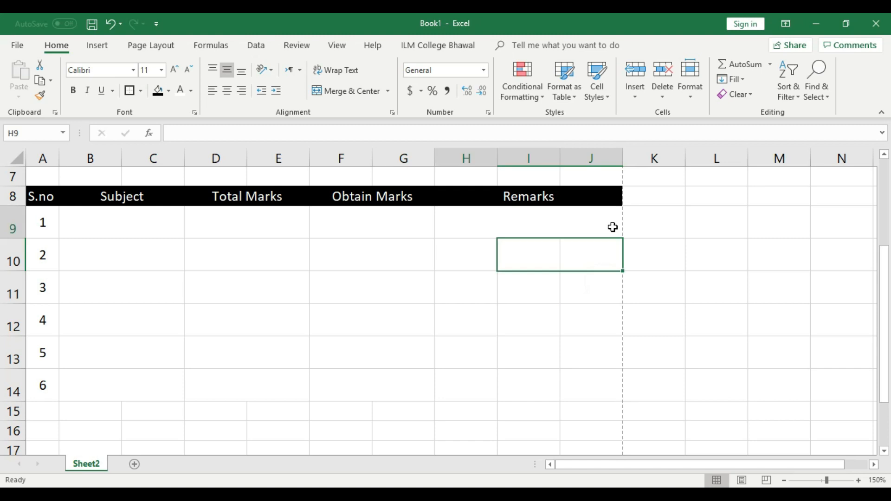
drag(625, 240, 617, 395)
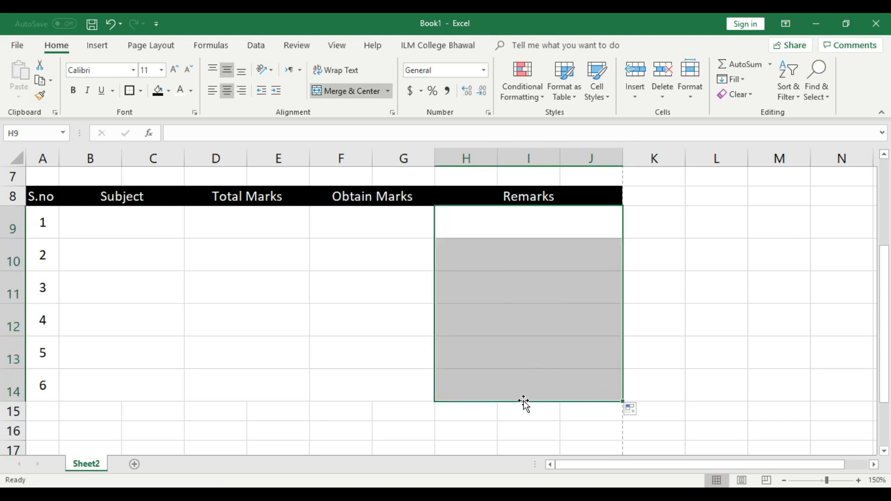
click(547, 328)
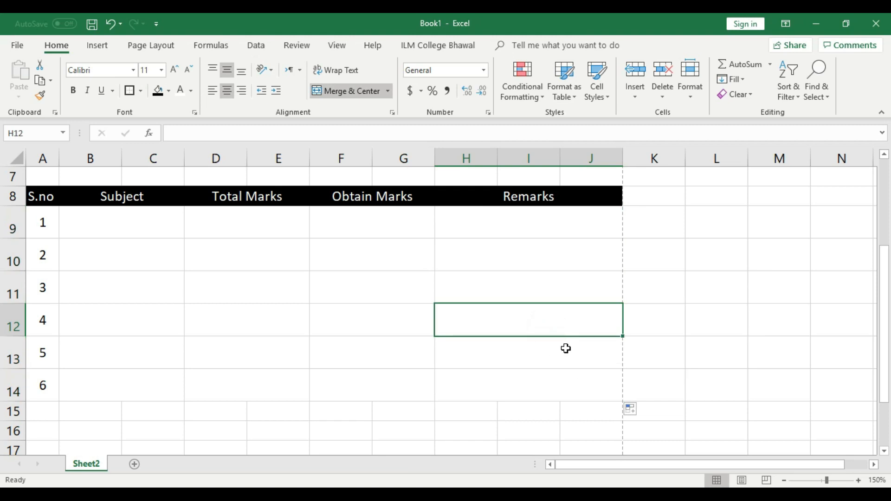
drag(601, 395, 45, 221)
click(455, 363)
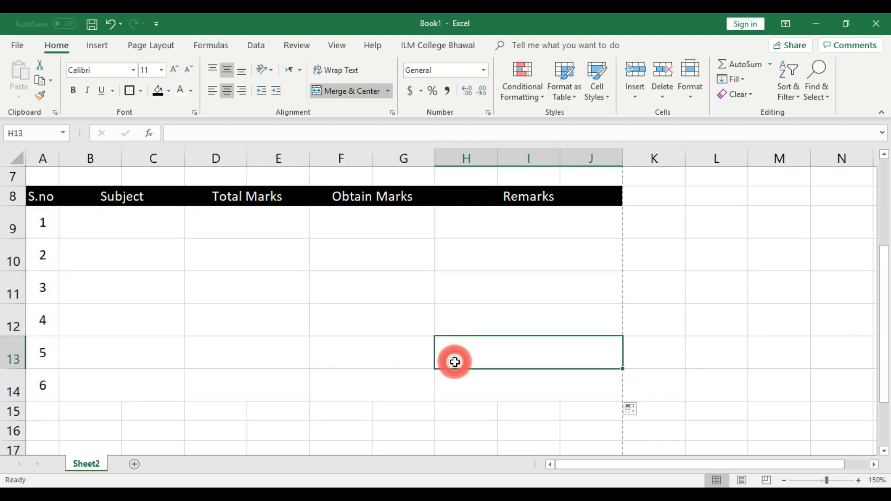
key(ctrl+p)
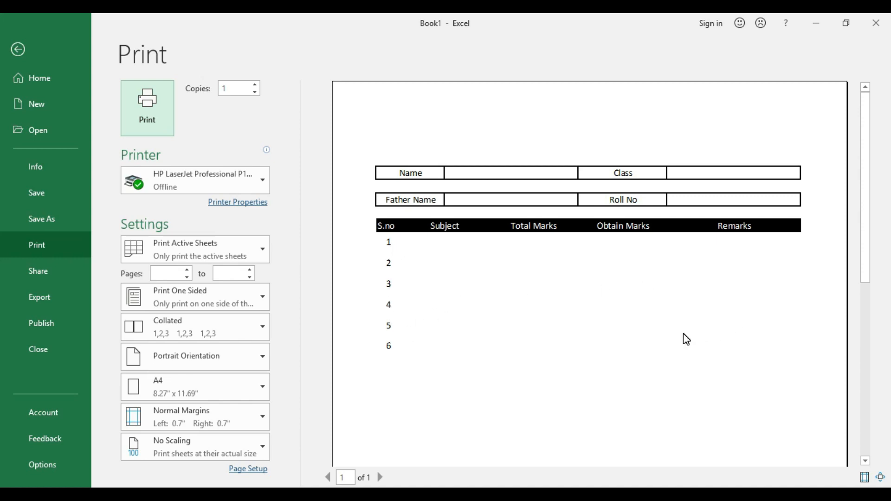
click(18, 51)
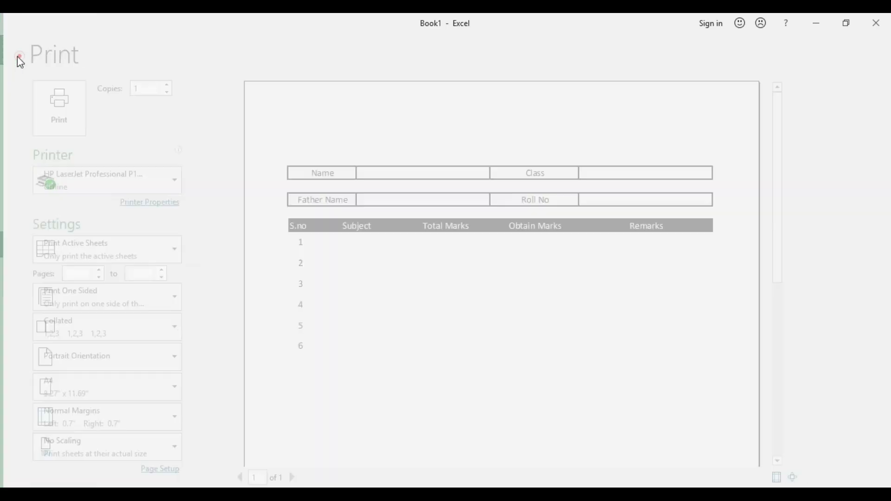
click(540, 412)
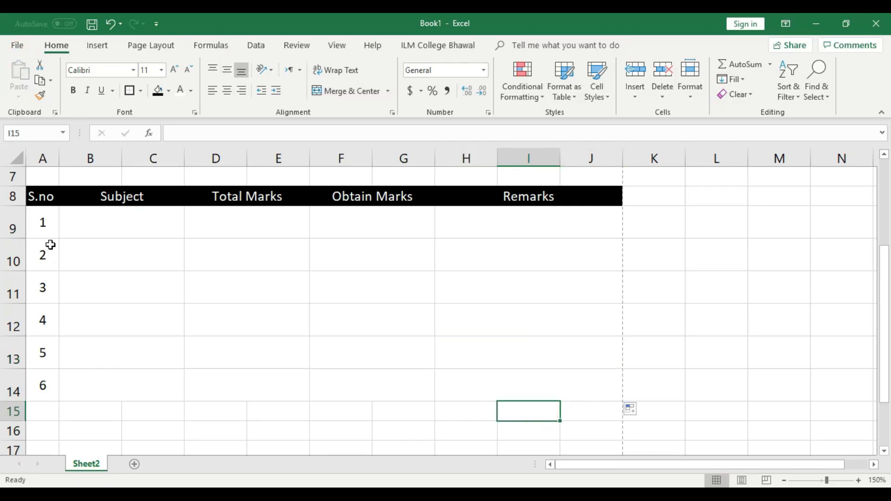
Step: Apply All Borders to the marks table body A9:J14
drag(594, 390, 47, 228)
click(141, 92)
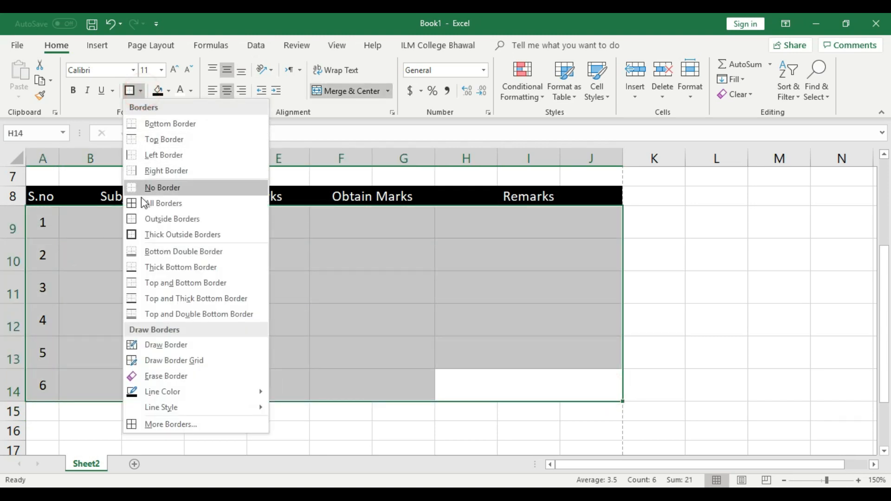
click(154, 205)
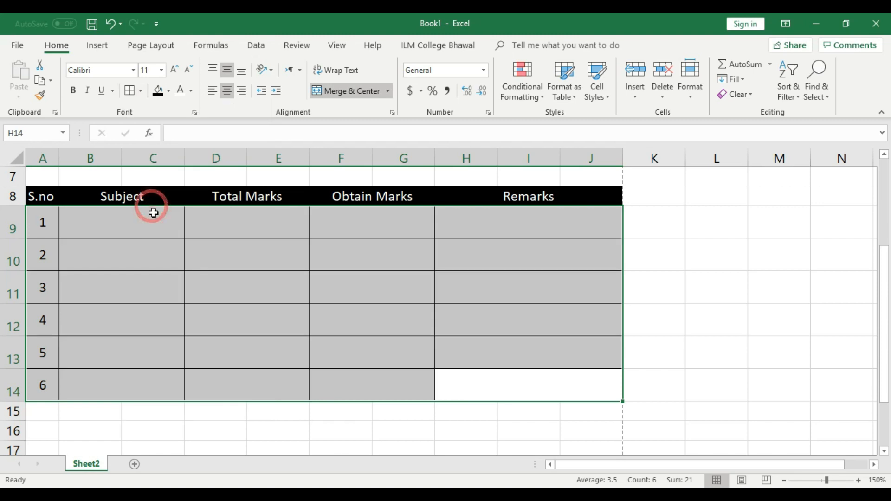
click(504, 340)
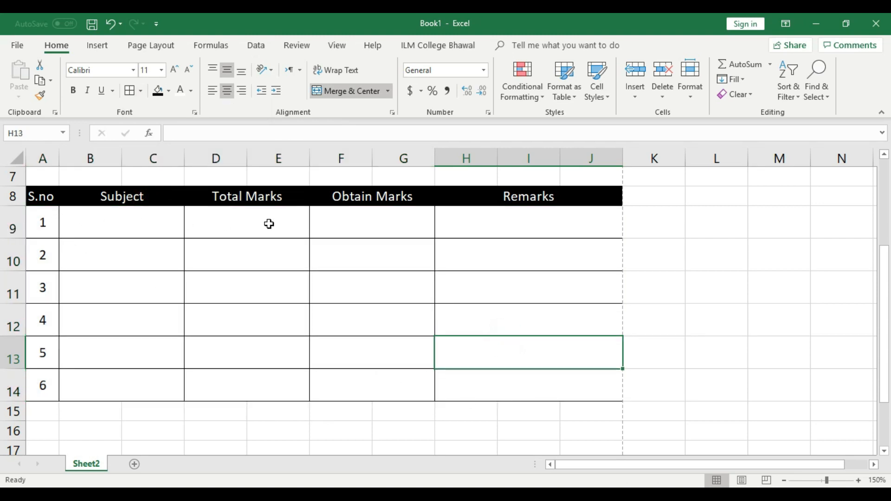
Step: Open the print preview of the bordered mark-sheet with Ctrl+P
click(577, 421)
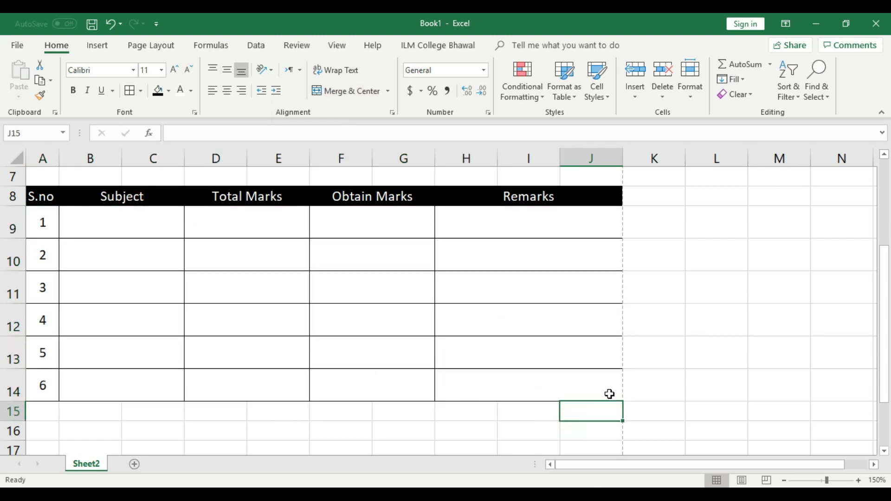
key(ctrl+p)
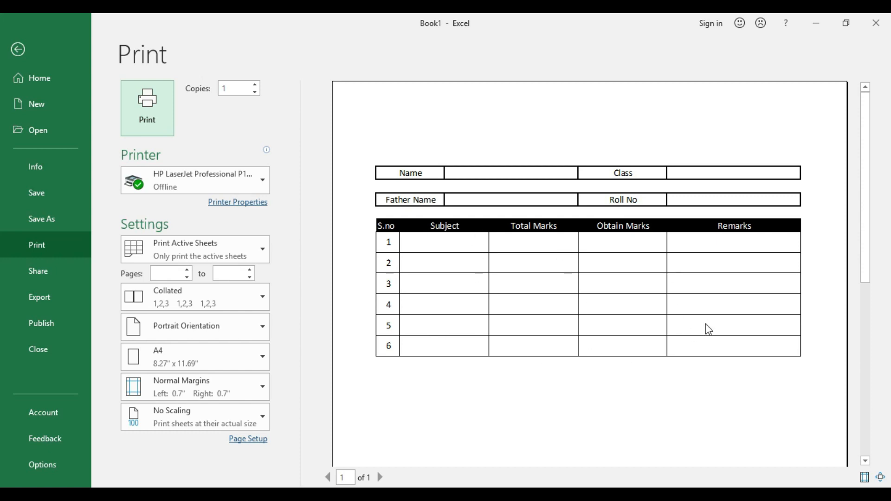
Step: Leave the print preview and make rows 6 and 4 taller
click(18, 50)
click(292, 252)
scroll(278, 272, up, 2)
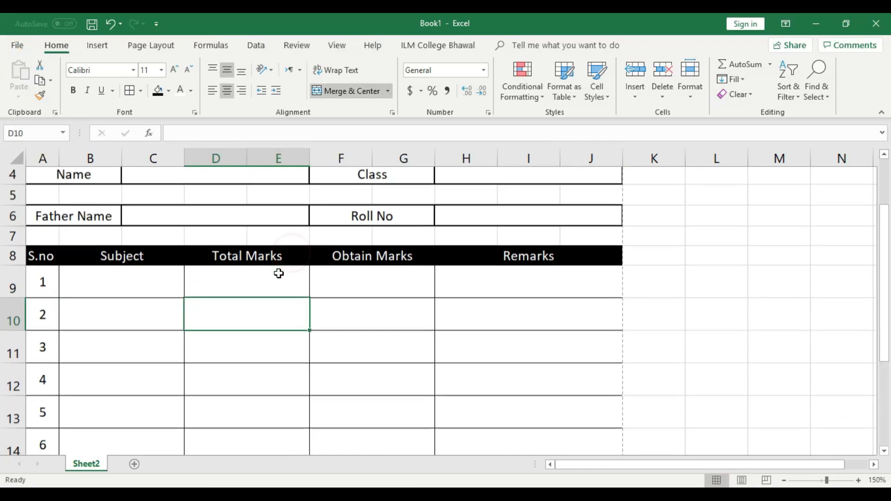
scroll(279, 274, up, 1)
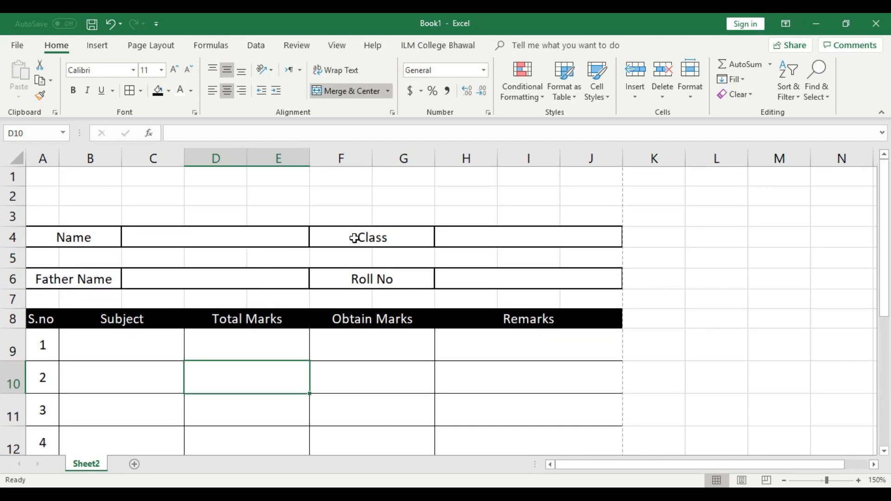
drag(23, 288, 21, 300)
drag(21, 249, 11, 259)
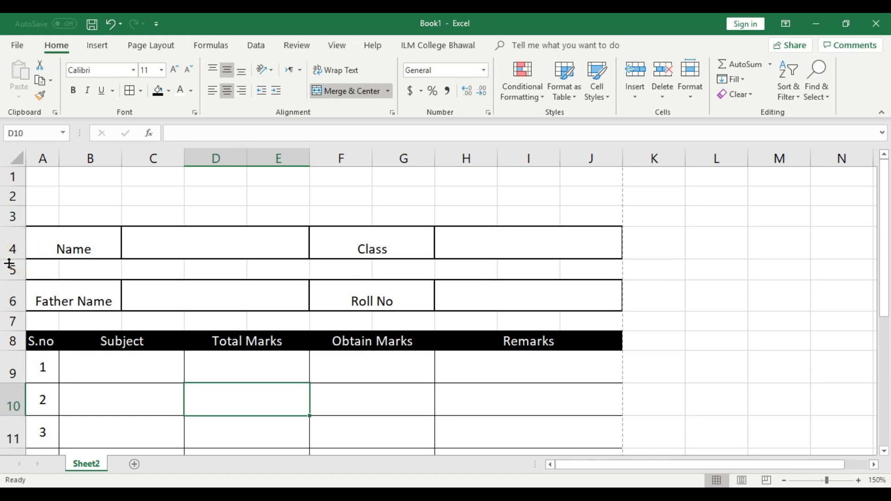
Step: Make the row 4 Name and Class labels bold, vertically centred and size 16
click(14, 241)
click(227, 70)
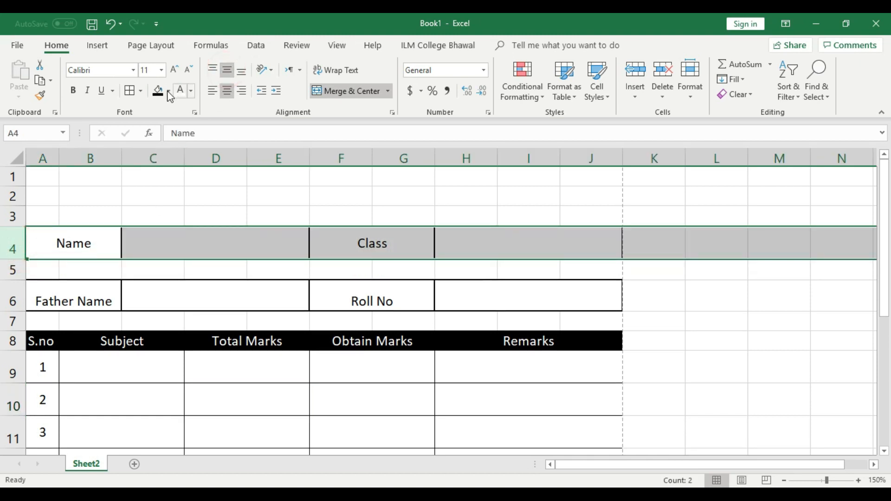
click(72, 90)
click(173, 69)
click(173, 70)
click(173, 70)
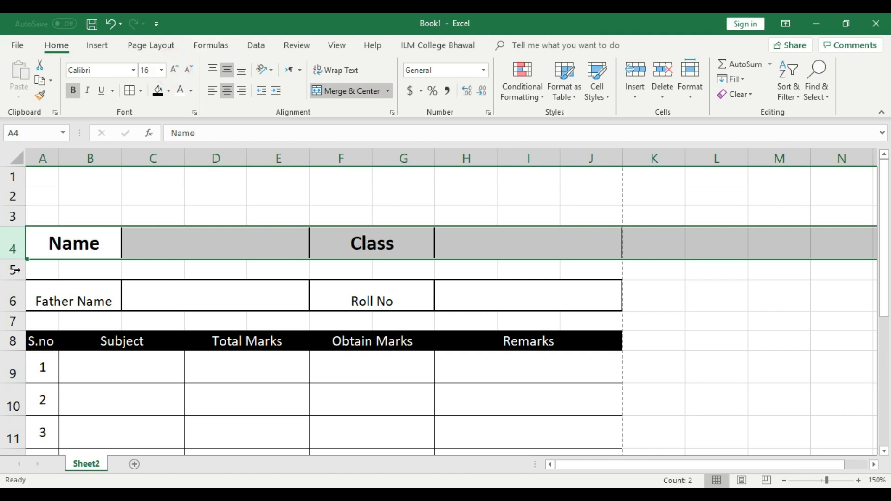
Step: Centre the row 6 Father Name and Roll No labels both ways at size 14
click(12, 293)
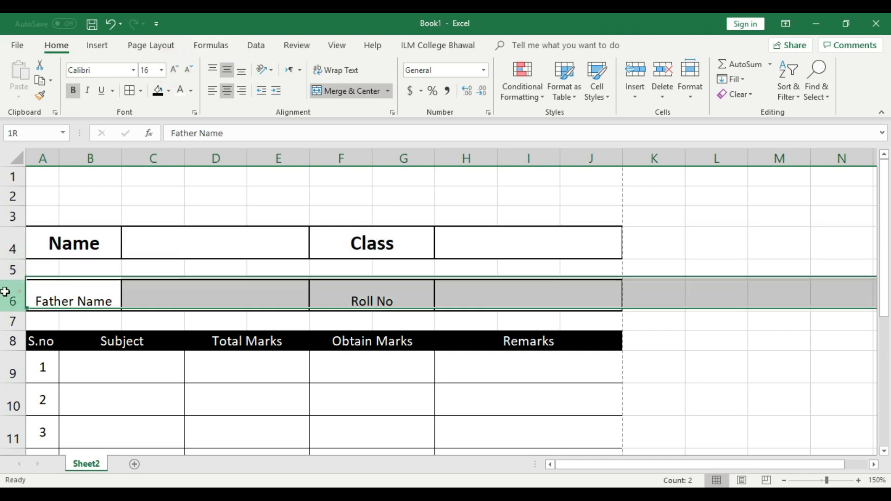
click(226, 91)
click(225, 91)
click(226, 72)
click(174, 69)
click(174, 69)
Step: Settle the row 6 labels at font size 14 after trying 12
click(88, 243)
click(385, 241)
click(78, 291)
click(13, 295)
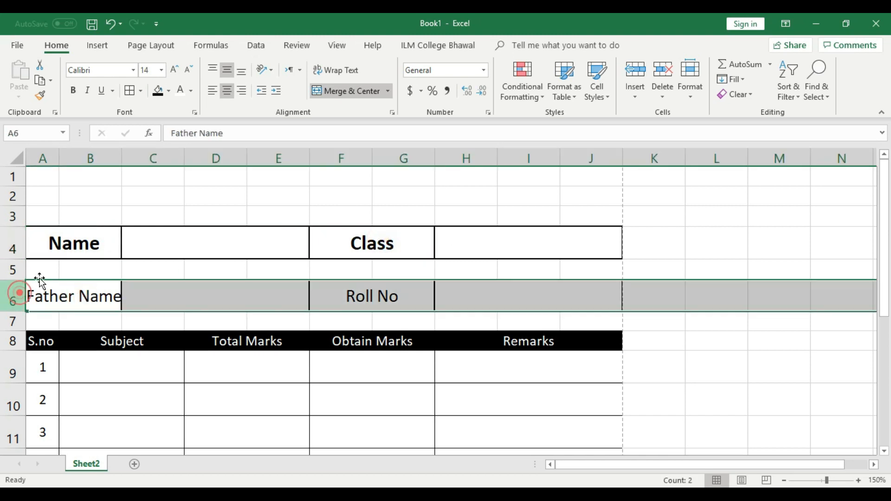
click(174, 69)
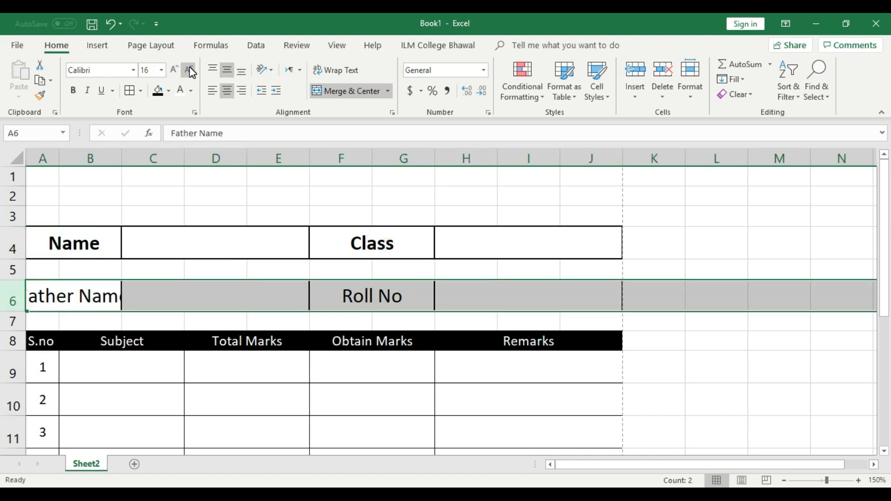
click(189, 68)
click(189, 66)
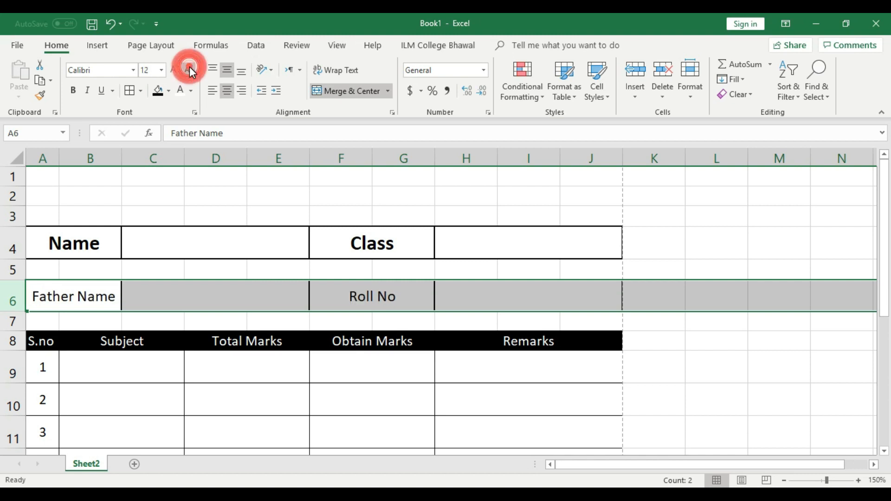
click(177, 70)
Step: Widen column B so Father Name fits, with row 6 enlarged to size 16
click(199, 244)
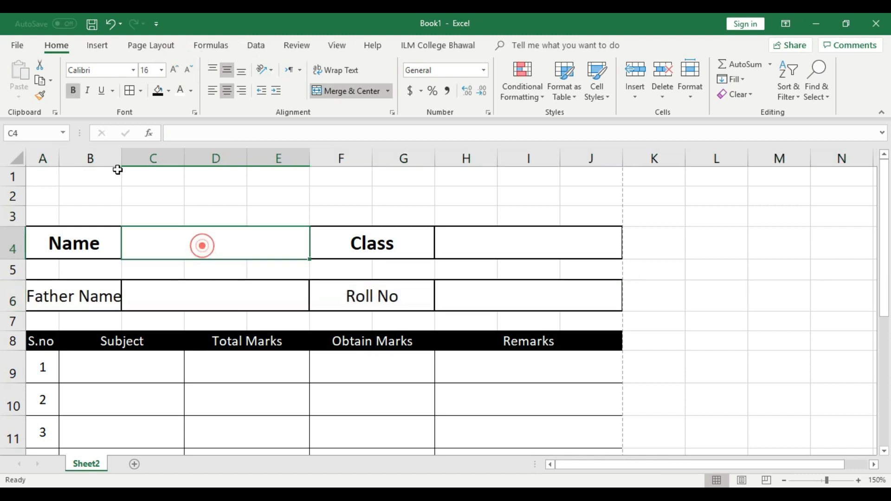
click(123, 156)
drag(122, 156, 135, 155)
click(10, 294)
click(174, 70)
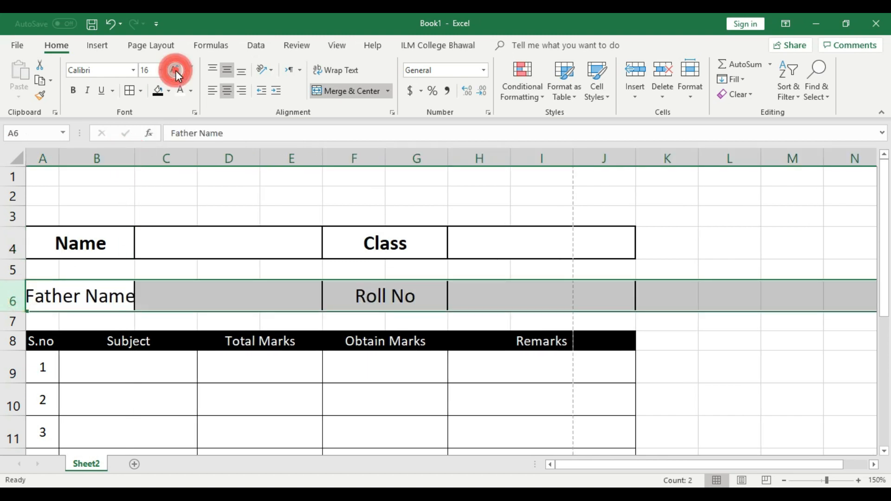
drag(133, 156, 142, 157)
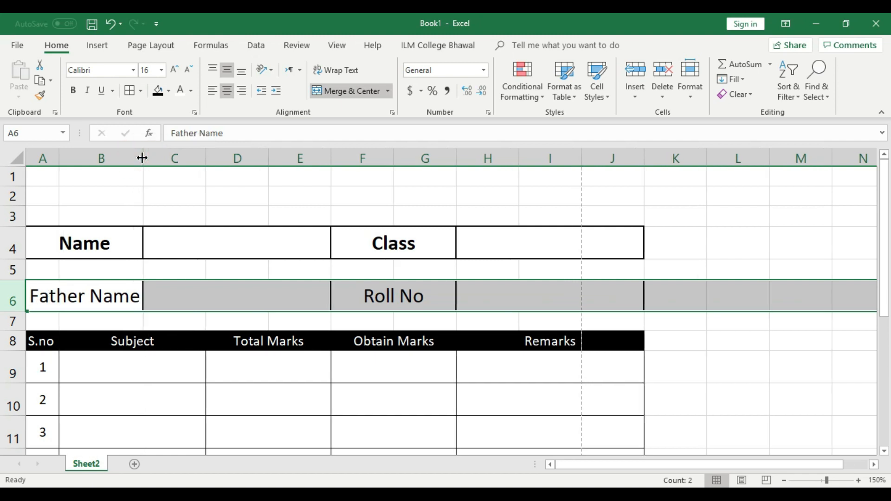
drag(230, 304, 96, 295)
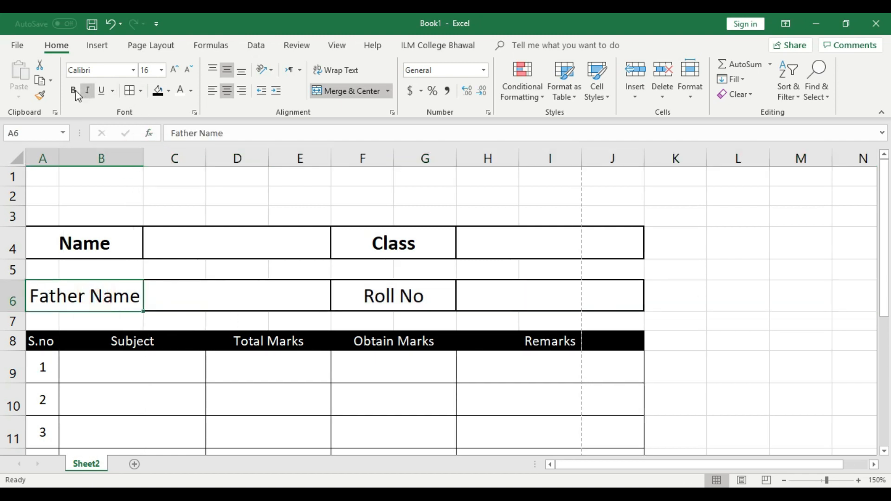
Step: Bold the Father Name and Roll No labels and narrow column J
click(73, 90)
click(398, 296)
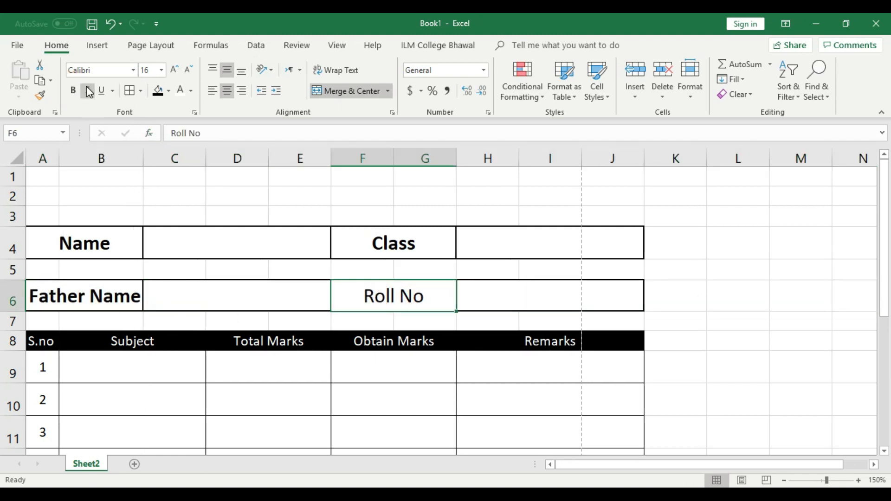
click(73, 90)
click(700, 271)
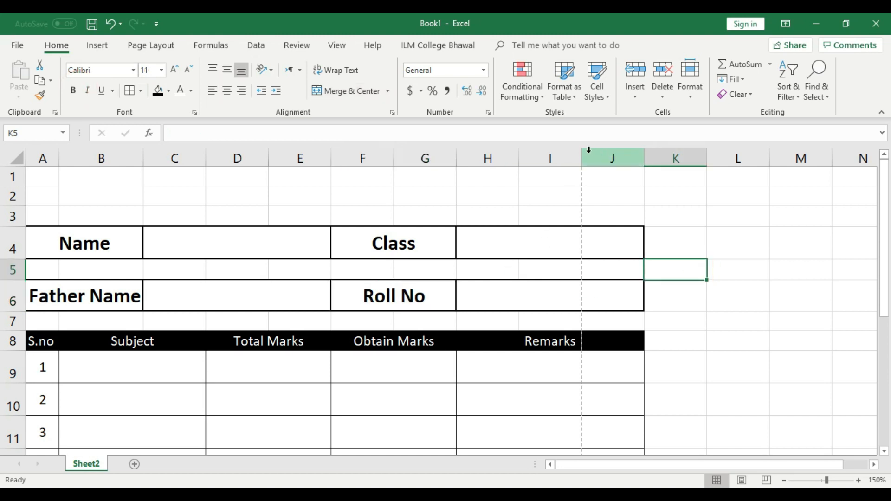
drag(644, 155, 617, 155)
Step: Narrow column J further and zoom the sheet out to 100%
click(717, 251)
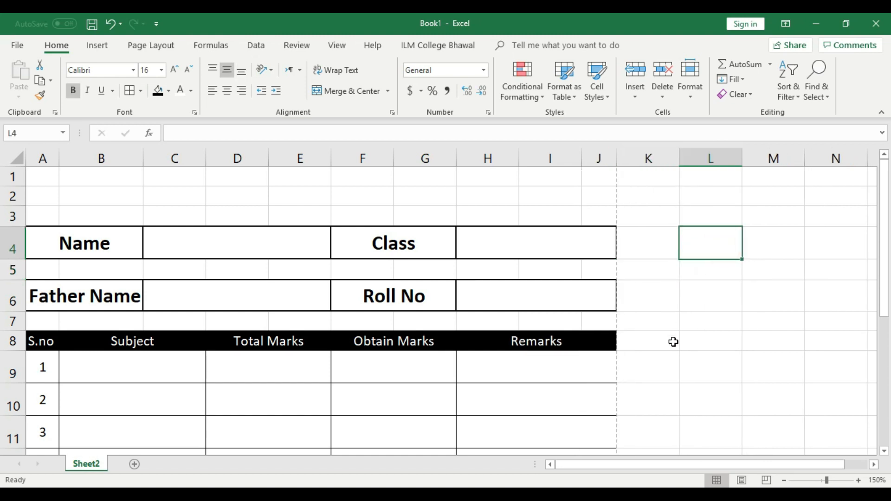
click(783, 482)
click(784, 481)
click(783, 481)
click(783, 481)
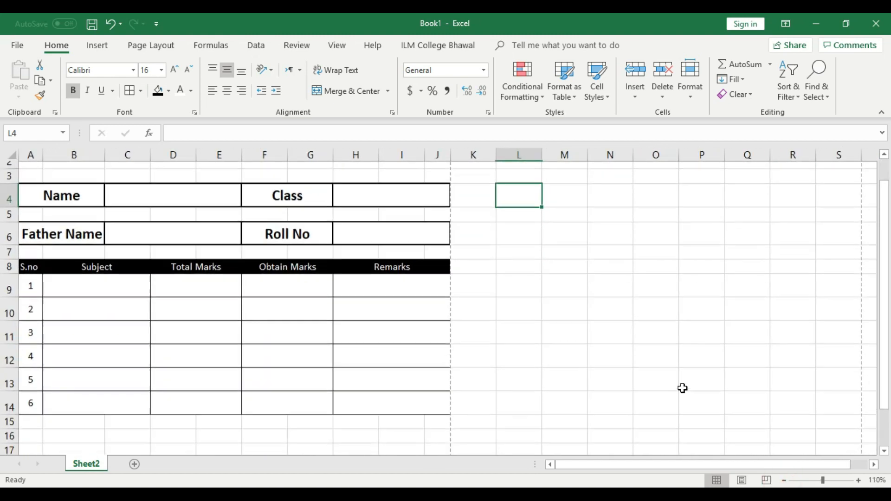
click(784, 481)
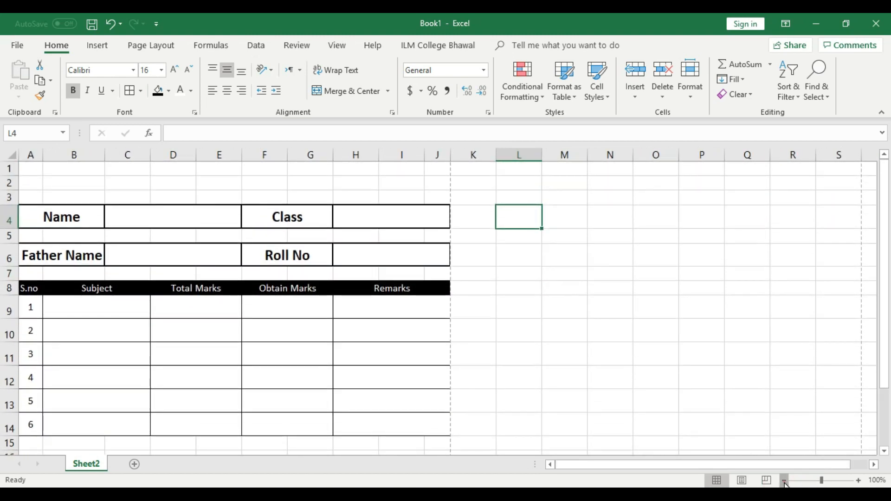
Step: Make header row 8 taller, about 32 points
click(609, 398)
drag(9, 283, 8, 296)
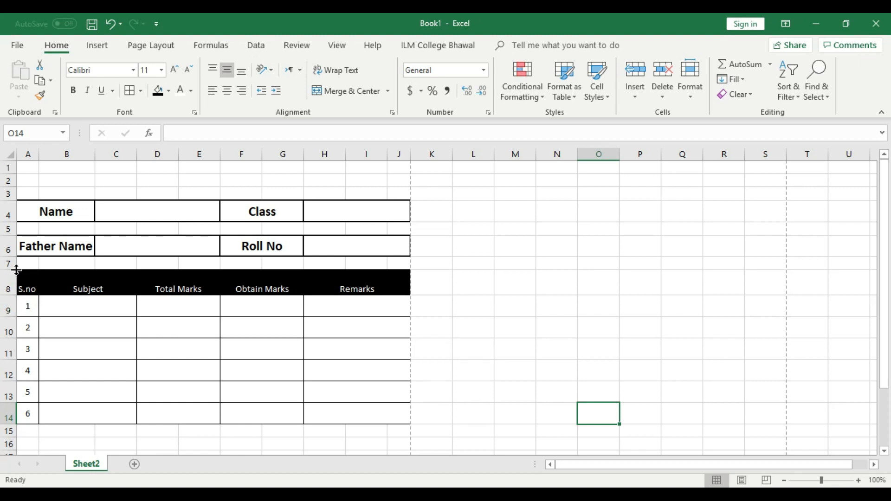
drag(12, 299, 12, 298)
Step: Make the row 8 headings bold, vertically centred and size 14
click(113, 333)
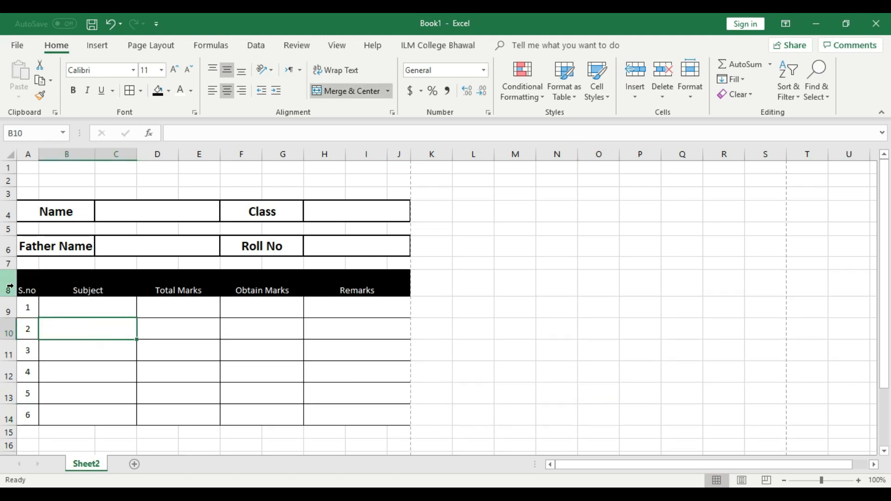
click(10, 283)
click(227, 70)
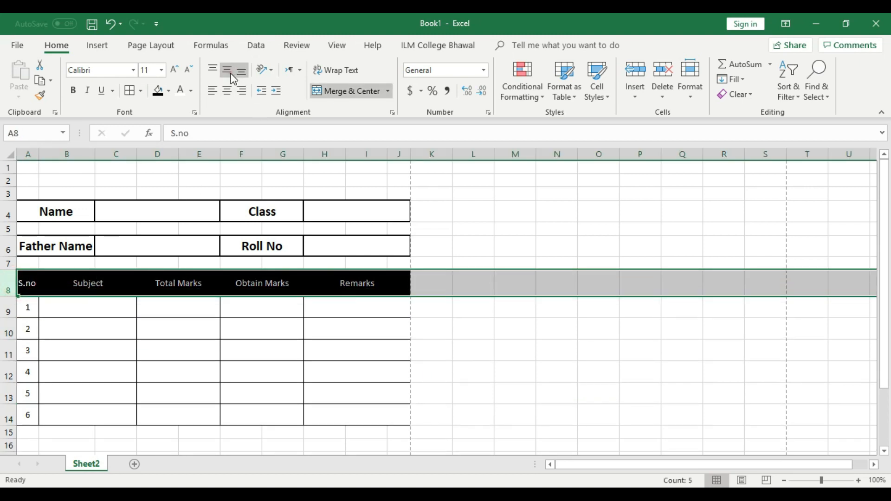
click(72, 90)
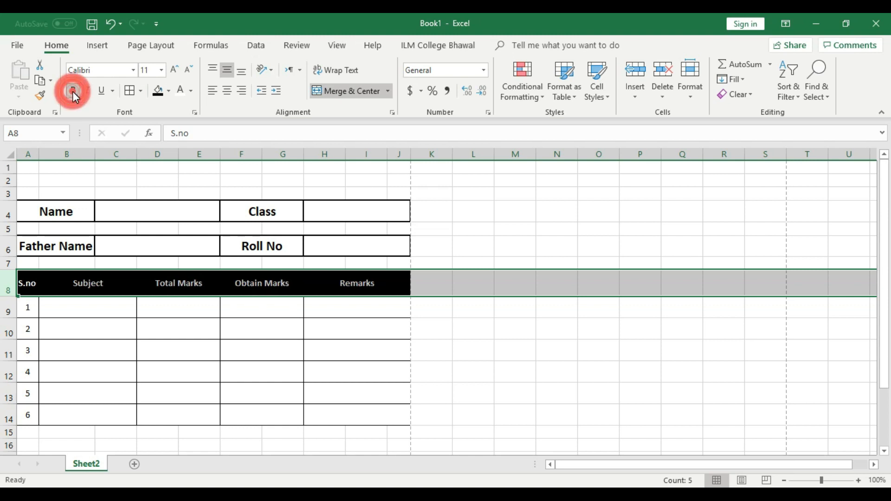
click(174, 70)
click(175, 71)
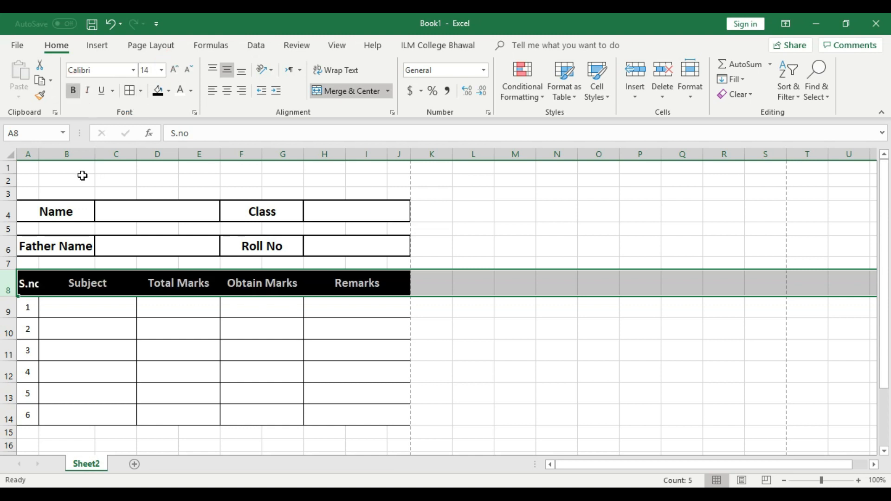
Step: Fit column A to the S.no heading and narrow column J
double_click(38, 152)
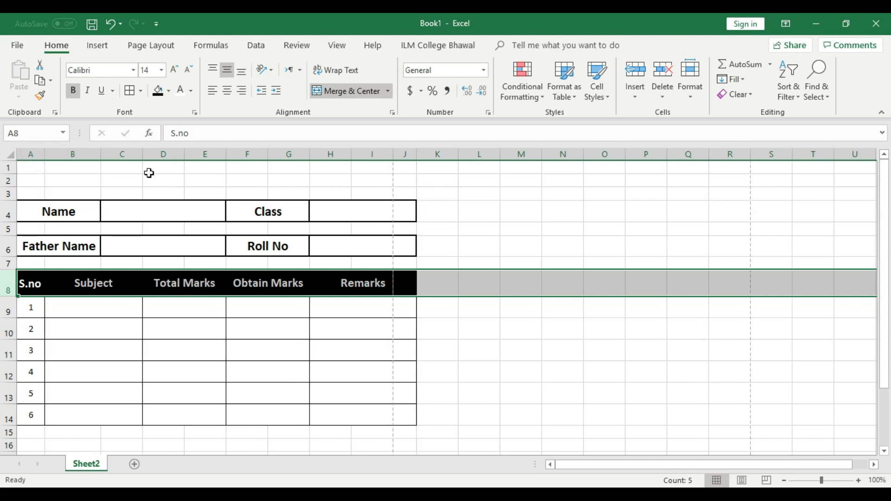
click(221, 300)
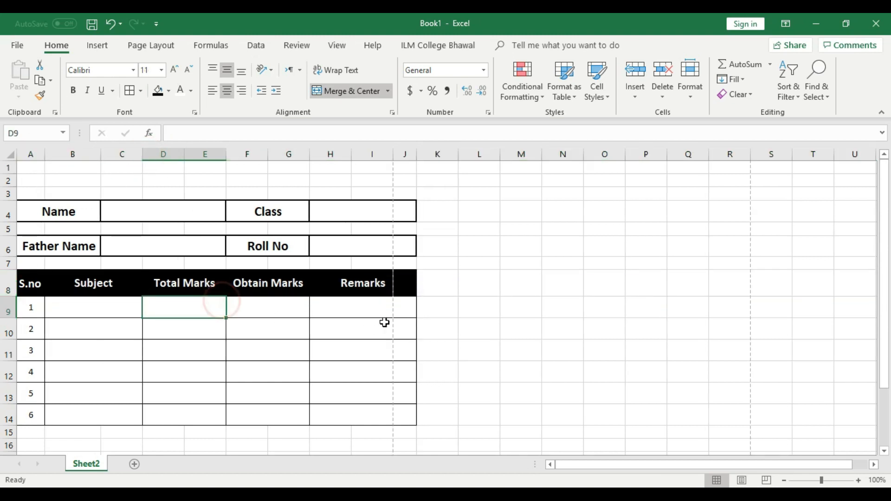
drag(415, 154, 400, 152)
click(479, 218)
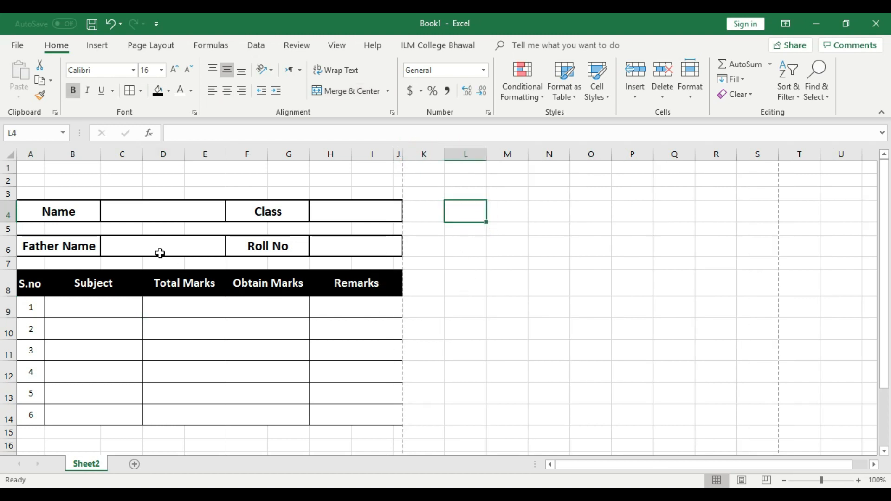
Step: Check formatting of the Name, Class, Father Name, Roll No labels and row 8 headings
click(65, 212)
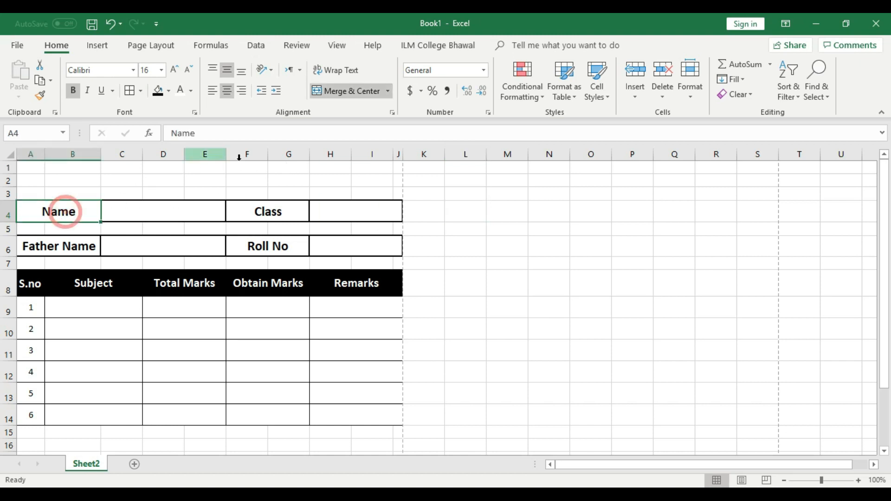
click(271, 215)
click(68, 241)
click(269, 245)
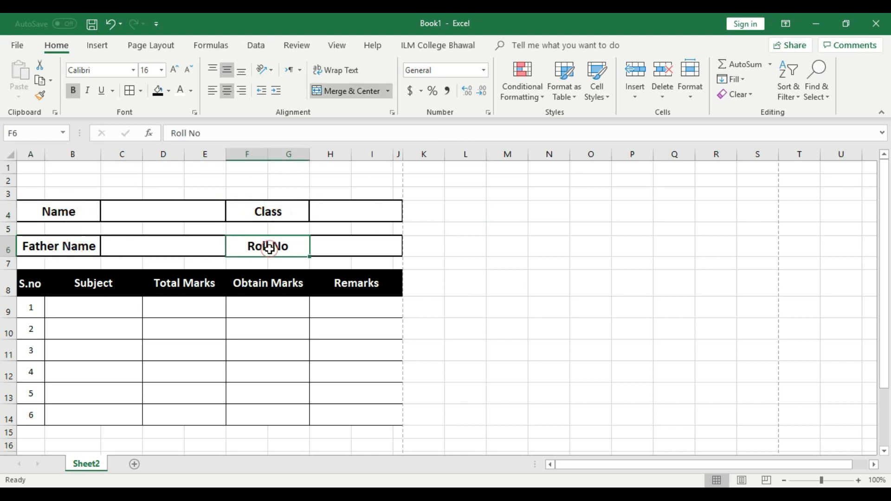
click(32, 283)
click(115, 289)
click(199, 285)
click(291, 281)
click(359, 285)
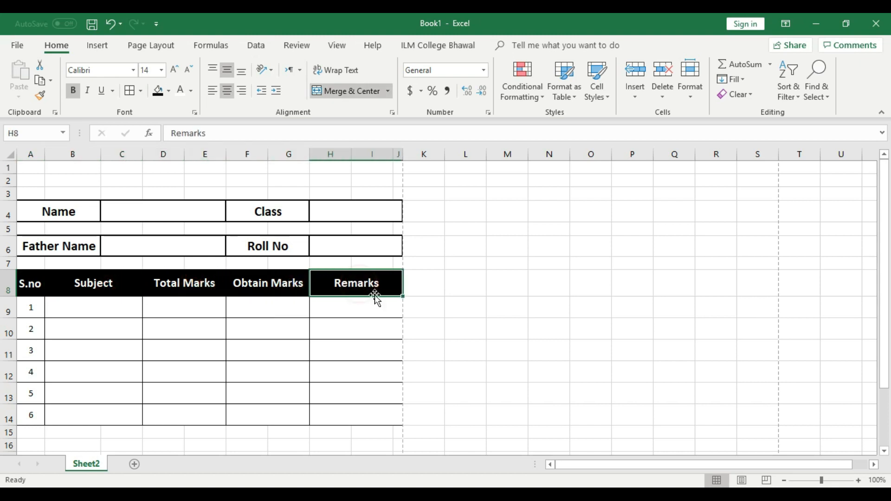
click(482, 305)
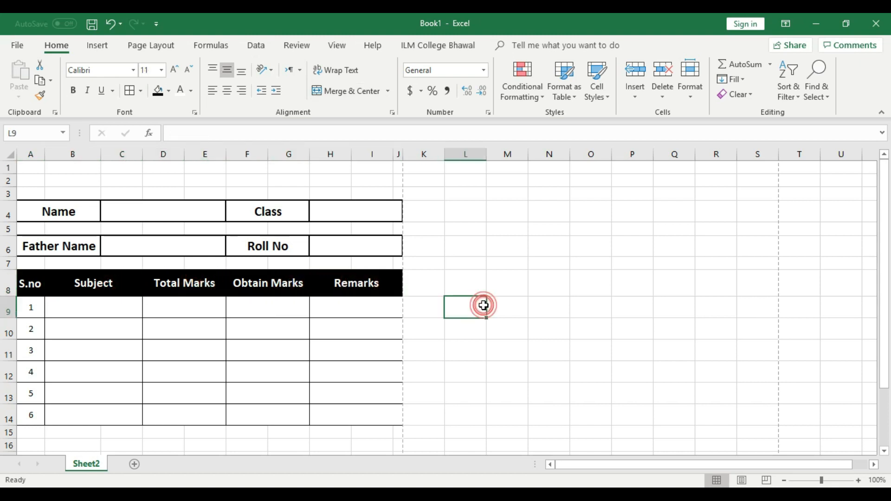
click(398, 154)
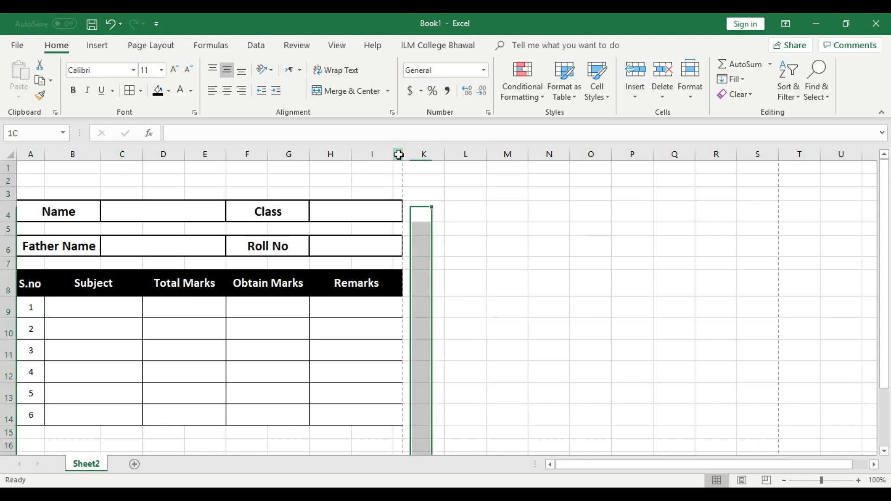
Step: Delete the narrow column J
right_click(398, 155)
click(453, 261)
click(530, 298)
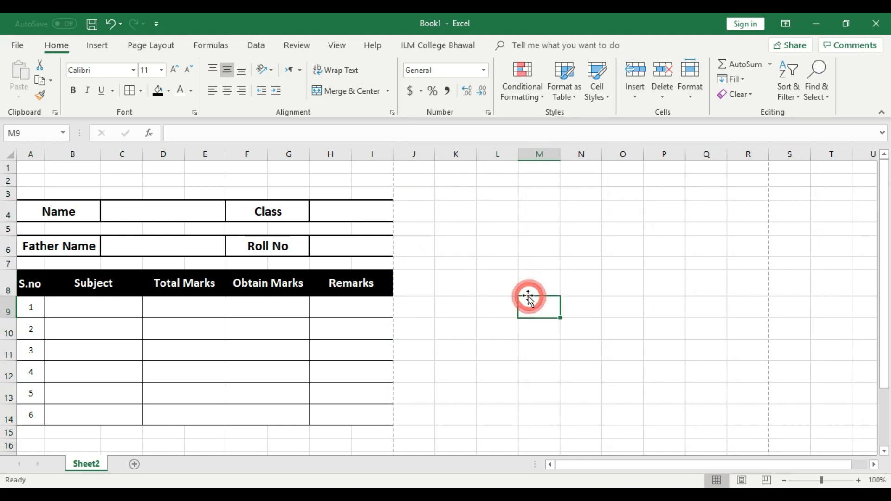
Step: Give the Class entry box H4:I4 a thick outside border
click(364, 216)
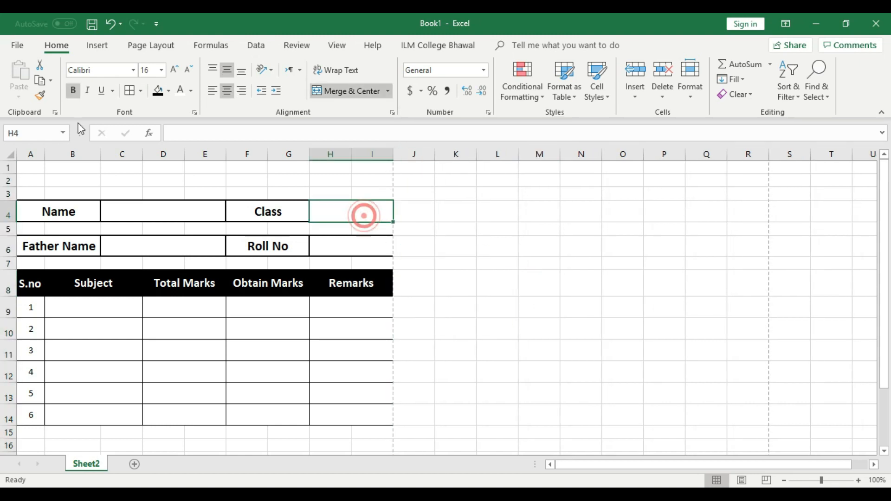
click(140, 91)
click(159, 237)
click(324, 241)
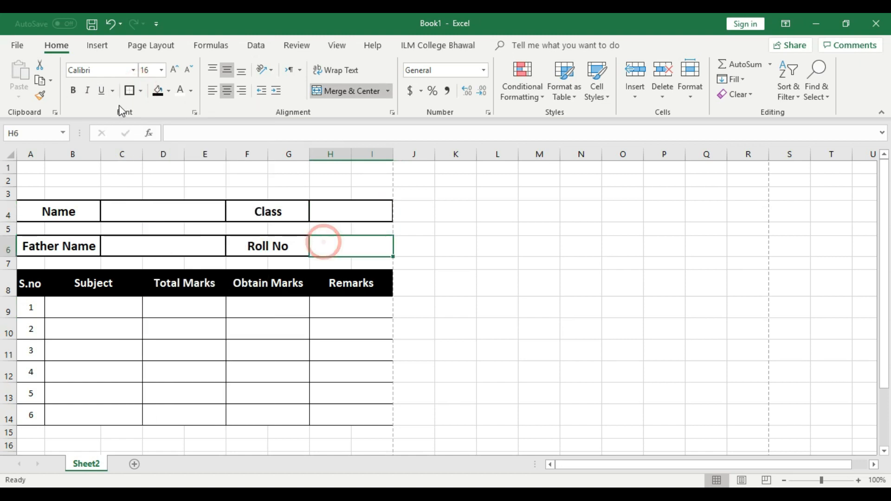
click(364, 282)
click(383, 355)
Step: Apply All Borders to the table body A9:I14 and preview the printout
drag(380, 400, 6, 309)
click(141, 91)
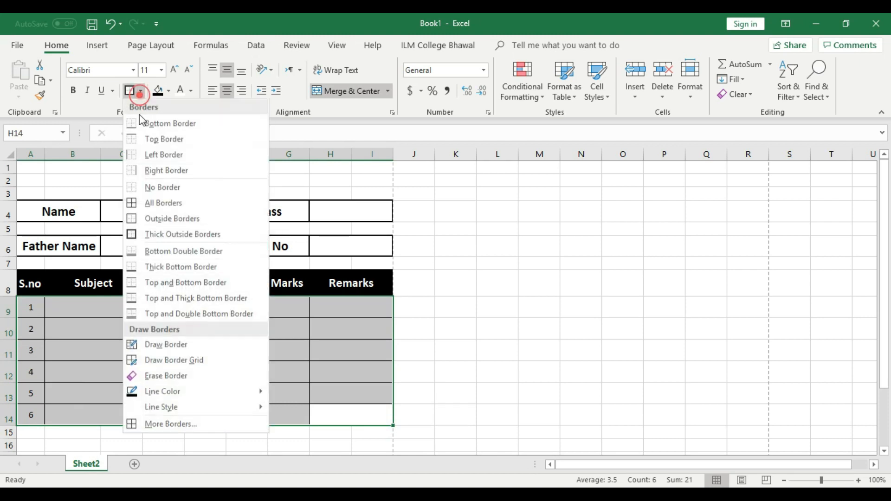
click(163, 203)
click(480, 328)
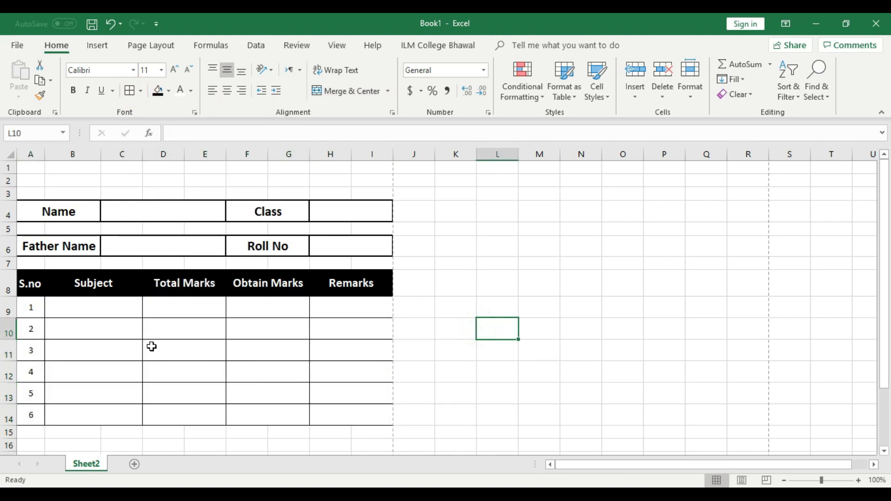
key(ctrl+p)
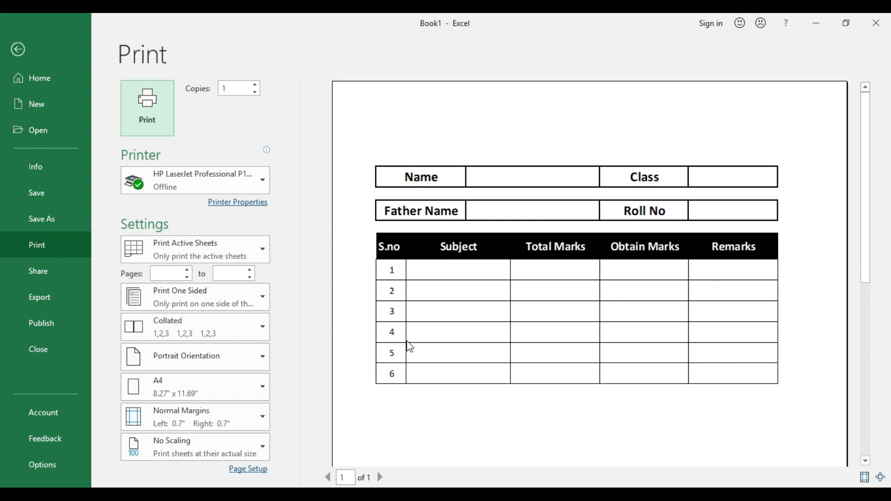
Step: Back on Sheet2, bold the serial numbers in A9:A14 and select the first Subject cell
click(18, 49)
click(465, 301)
scroll(465, 301, down, 1)
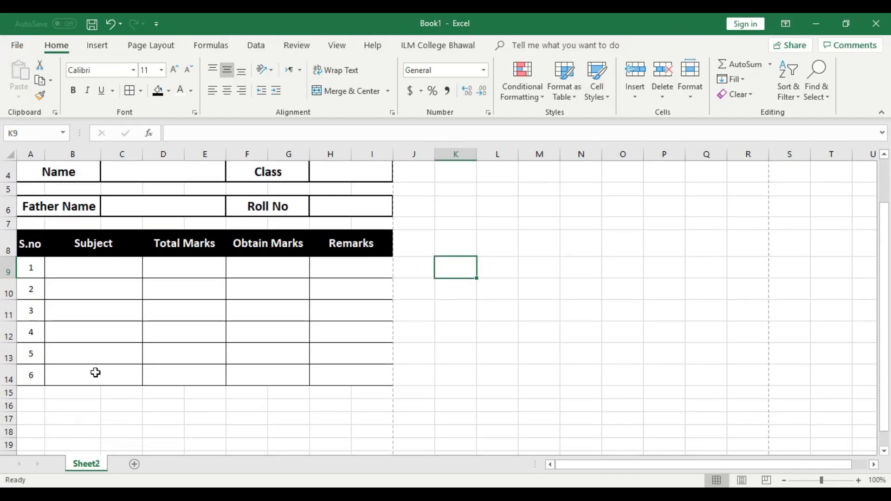
drag(39, 268, 35, 377)
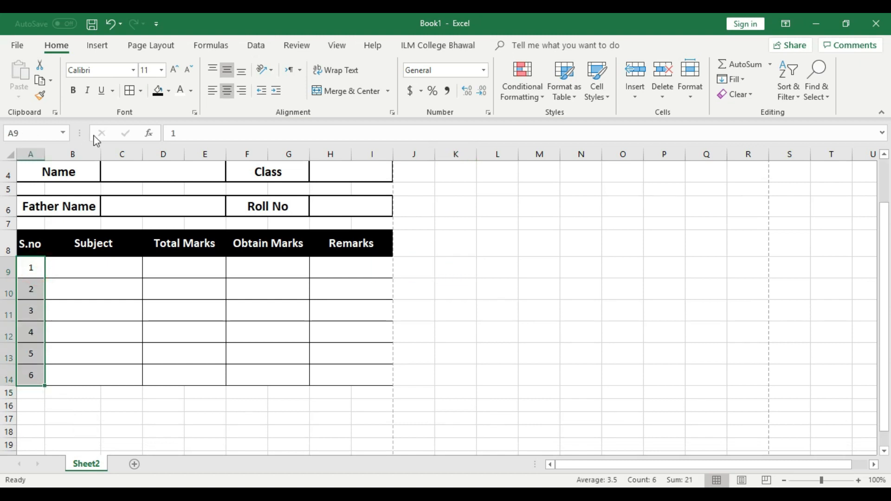
click(116, 325)
click(115, 269)
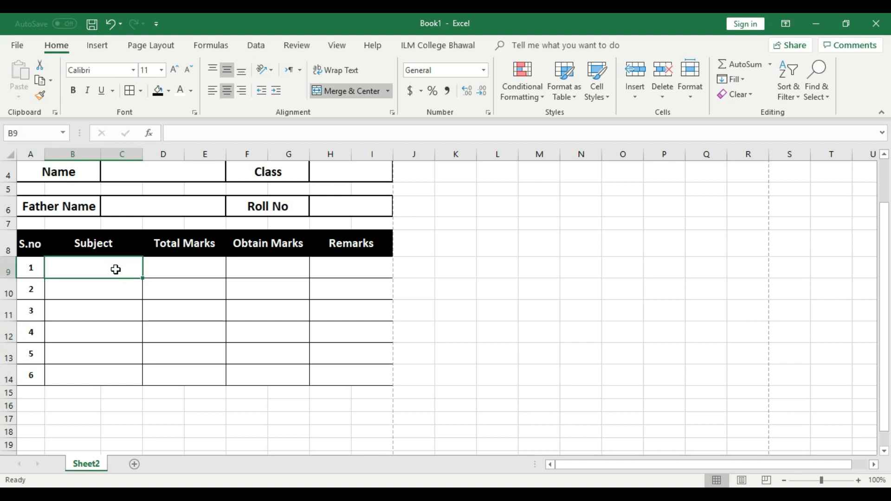
Step: Enter English, Urdu, Math, Computer, Physics and Pak Study down B9:B14
text(English)
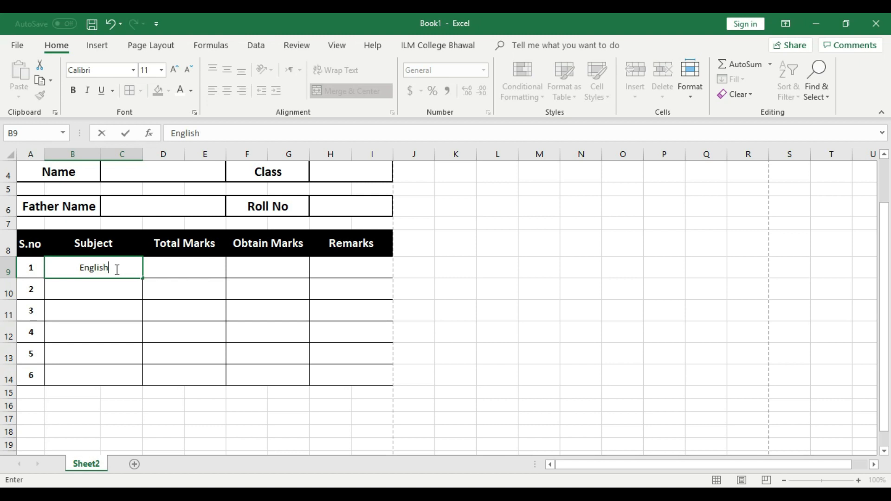
key(Return)
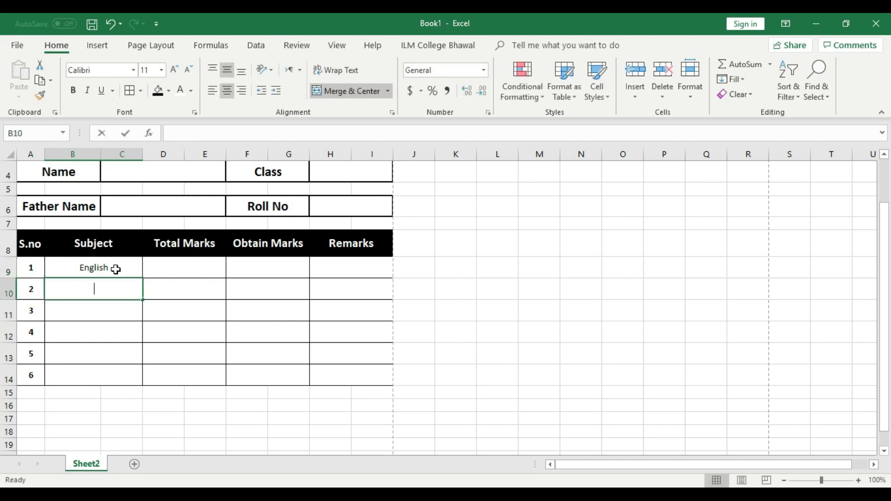
text(Urdu)
key(Return)
text(Math)
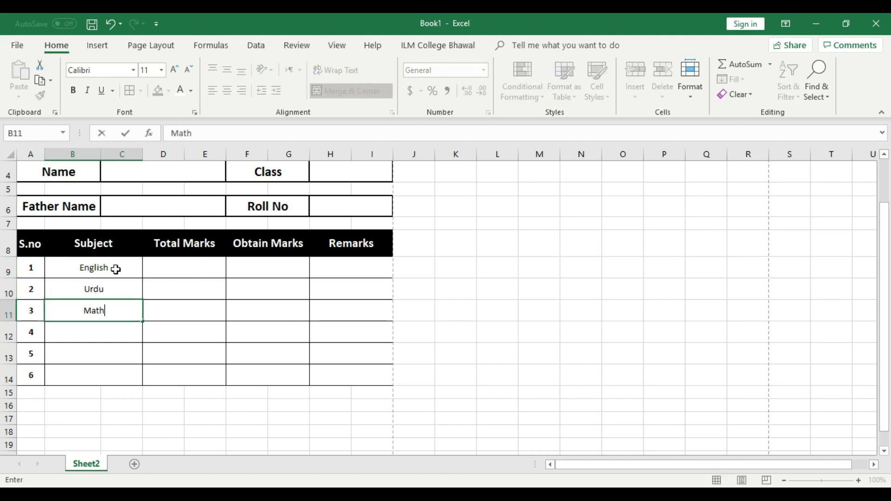
key(Return)
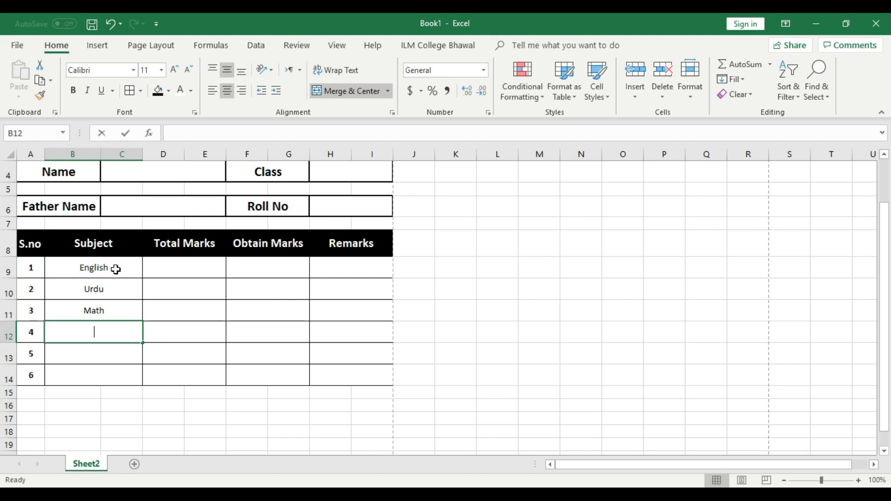
text(Computer)
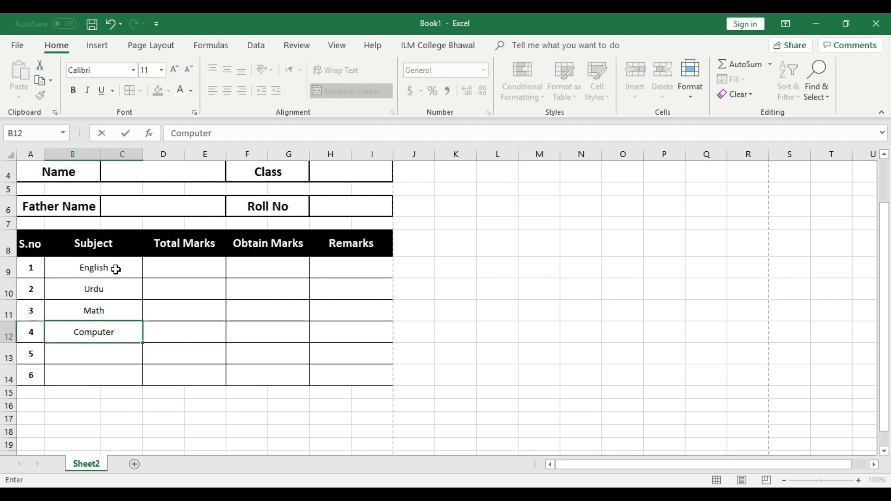
key(Return)
text(Physics)
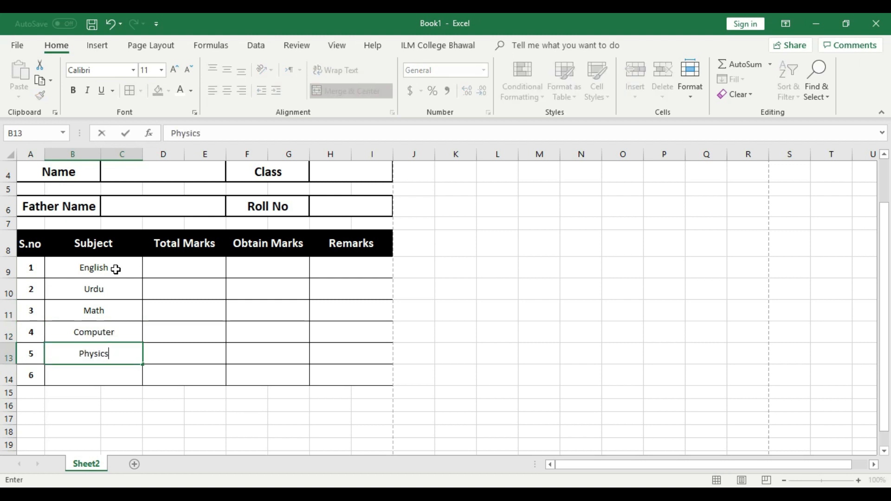
key(Return)
text(P)
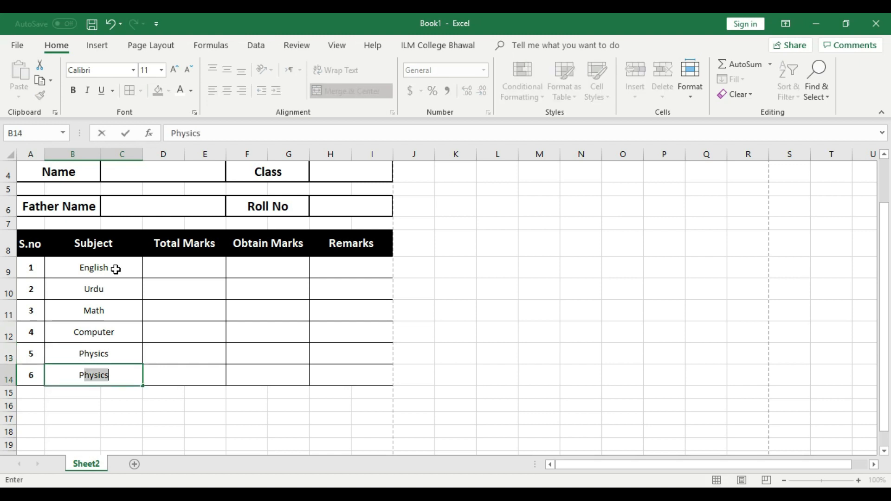
text(Aak Study)
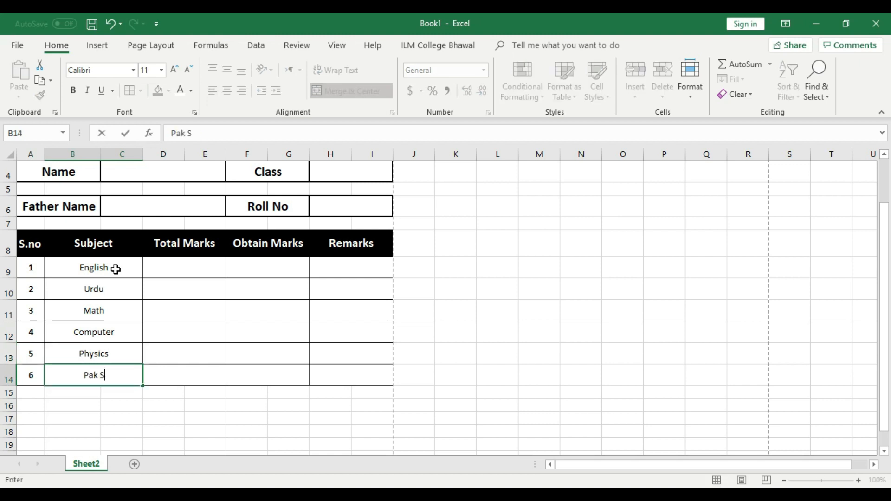
click(211, 327)
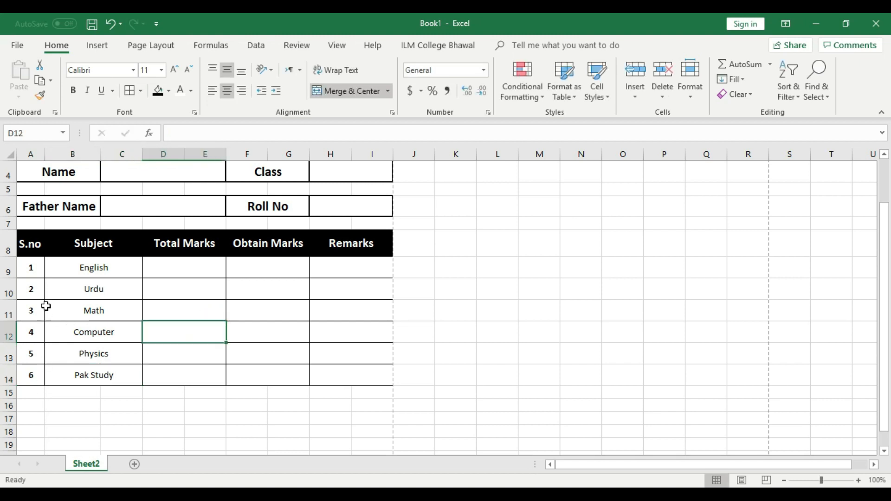
scroll(76, 422, up, 1)
Step: Bold the subject names in B9:B14, undoing an accidental black fill
drag(114, 308, 116, 409)
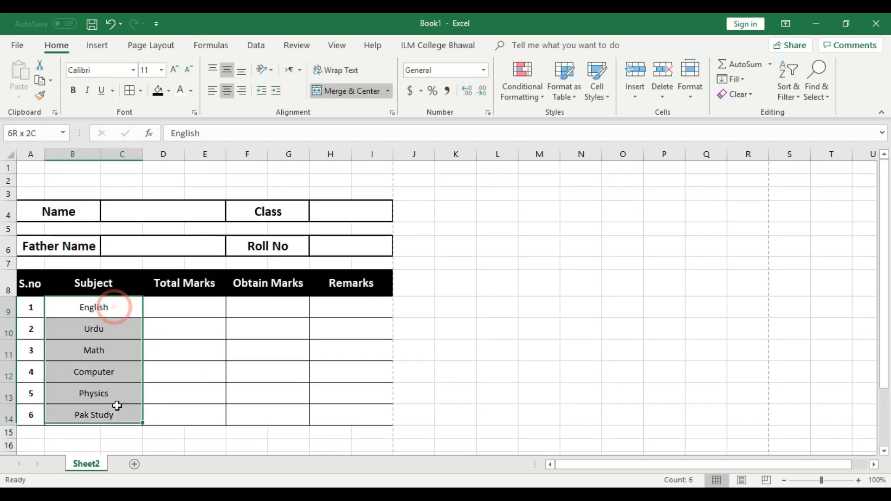
click(158, 90)
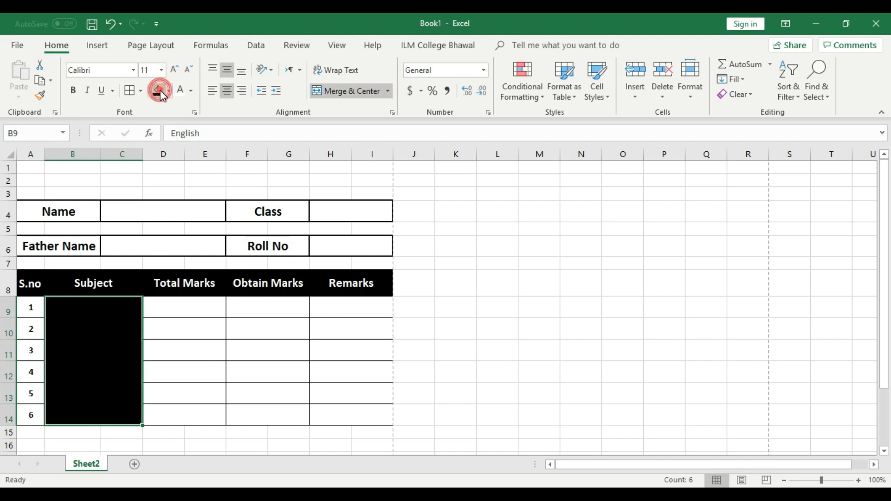
key(ctrl+z)
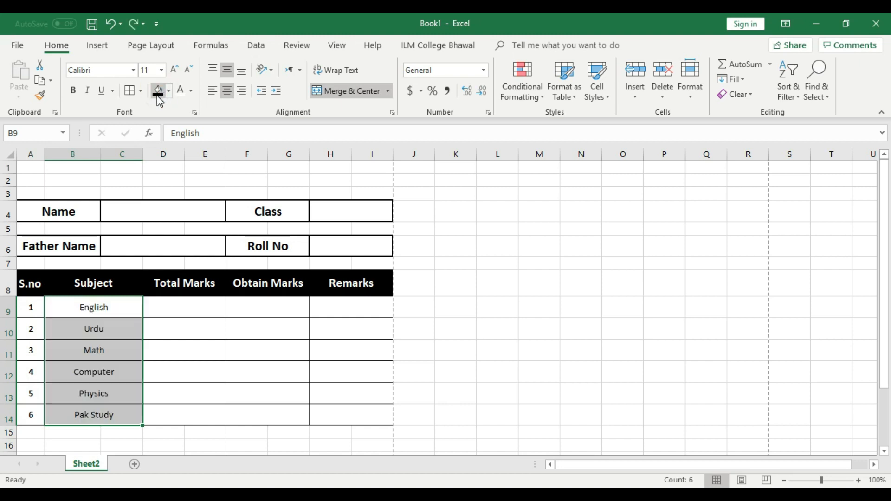
click(73, 90)
click(212, 338)
Step: Shade B9:B14 with White, Background 1, Darker 5% fill
drag(114, 308, 117, 416)
click(170, 91)
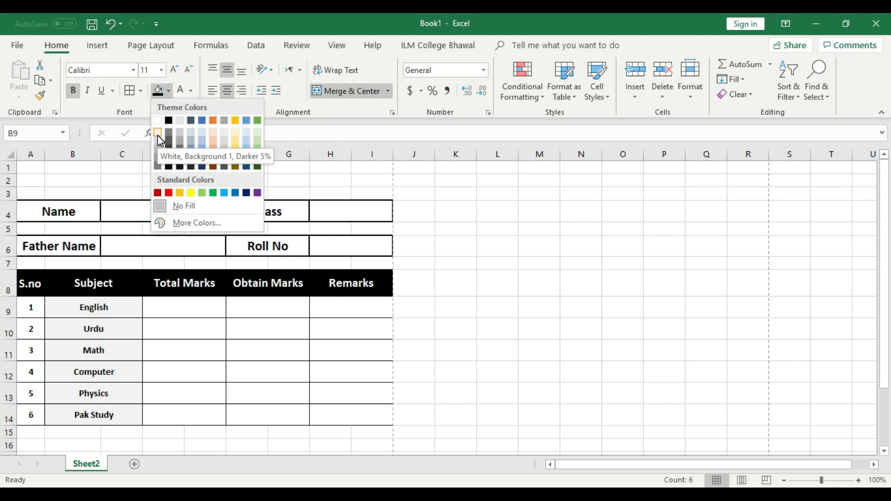
click(157, 134)
click(366, 367)
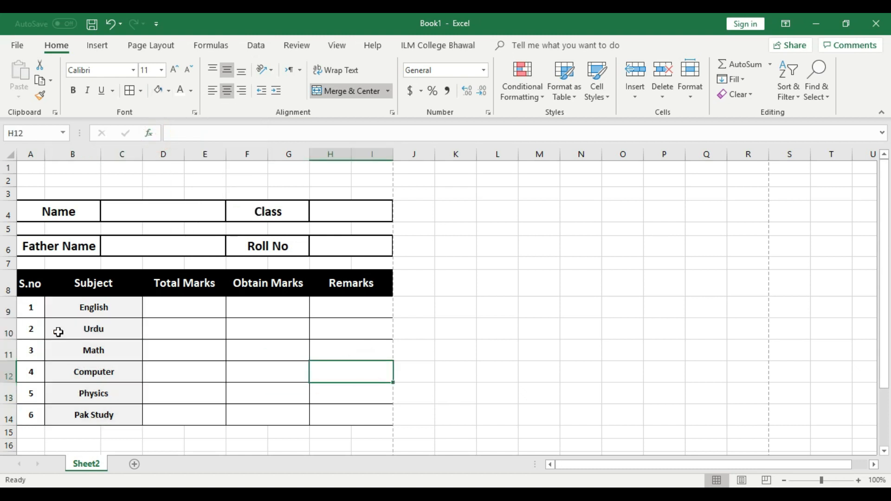
drag(32, 307, 32, 416)
click(246, 371)
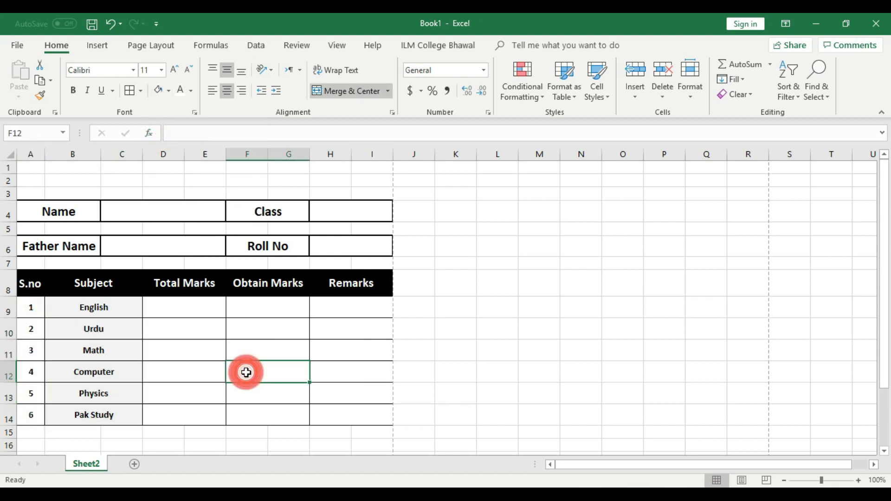
click(191, 312)
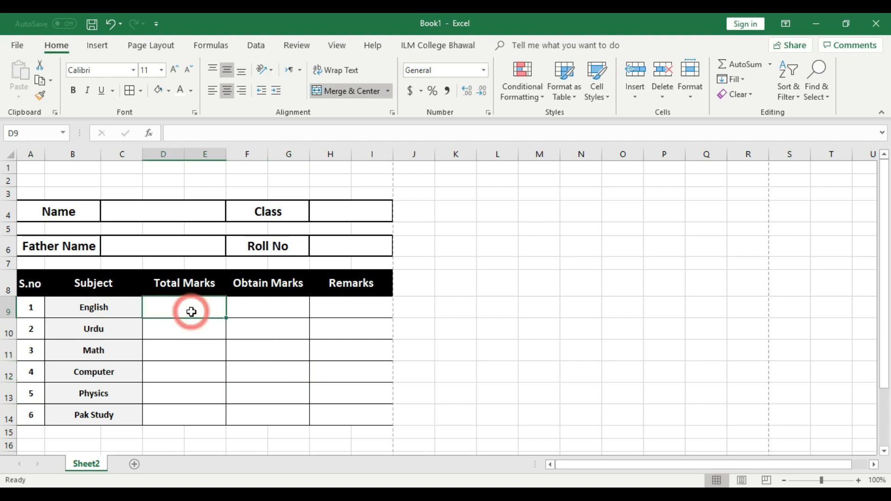
Step: Fill 100 as the Total Marks in D9:D14 for English through Pak Study
text(100)
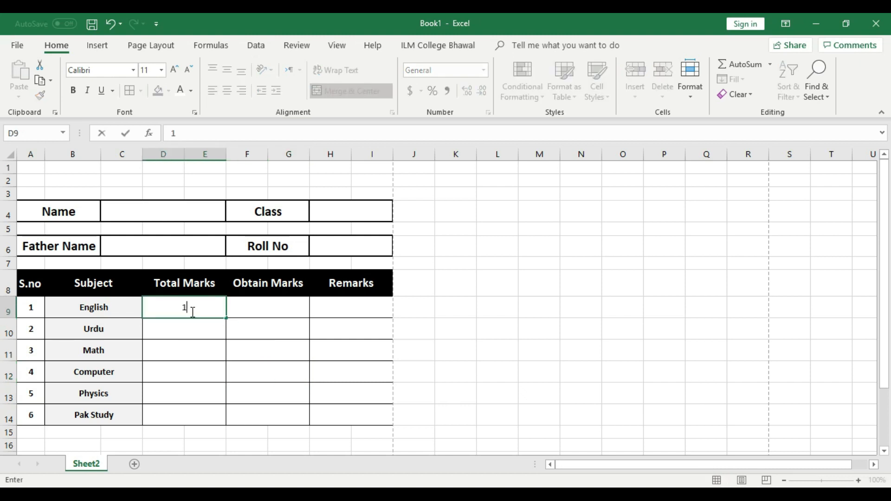
click(207, 310)
drag(226, 318, 231, 415)
click(210, 326)
text(100)
click(209, 350)
click(278, 350)
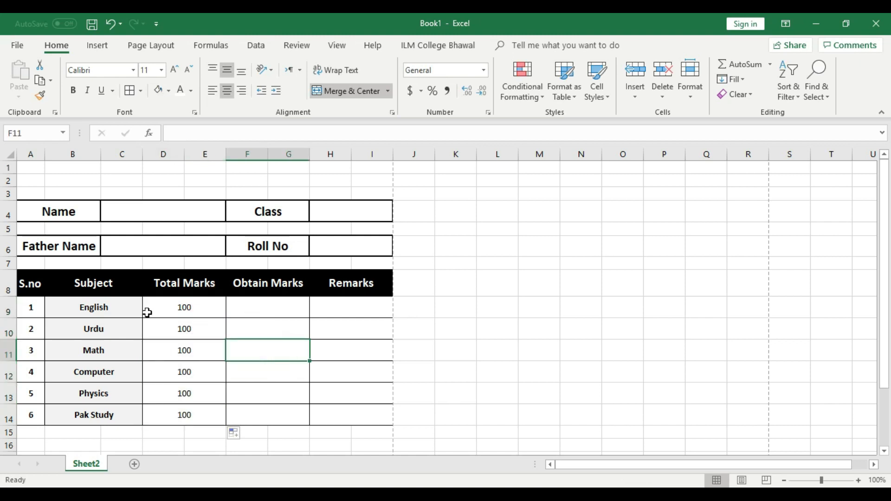
click(293, 311)
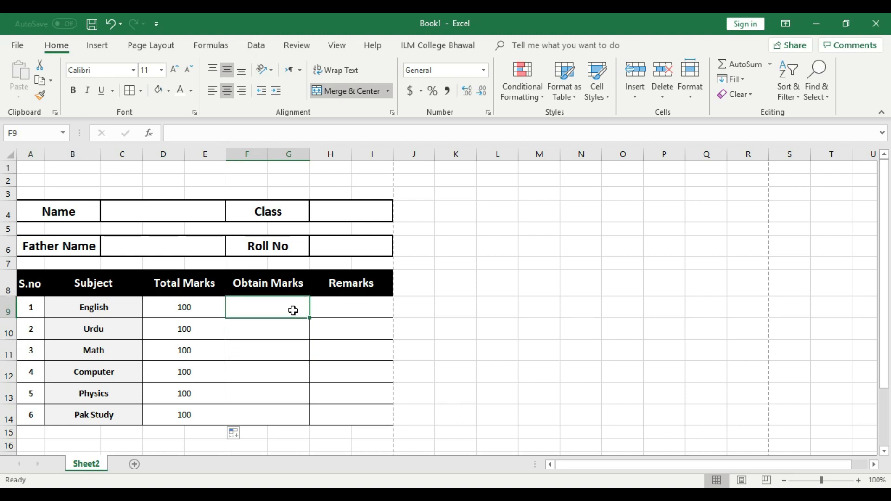
Step: Enter obtained marks 76, 33 and 25 for English, Urdu and Math
text(76)
click(293, 328)
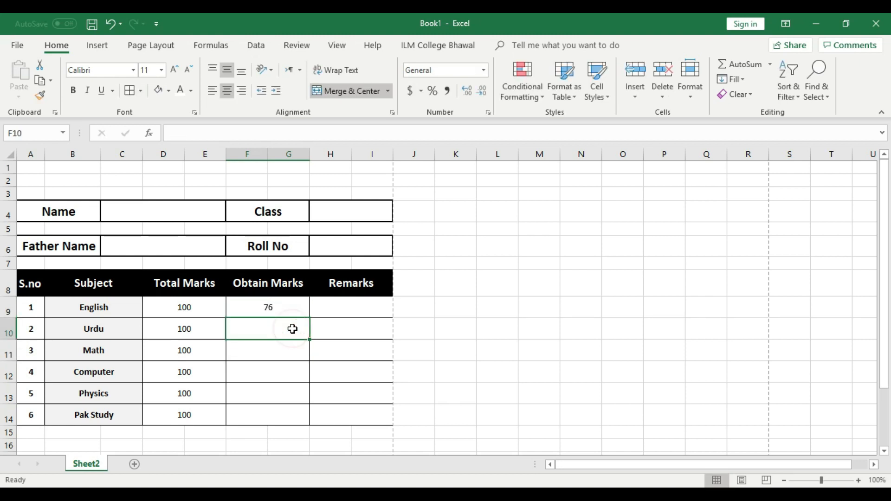
text(33)
key(Return)
click(292, 349)
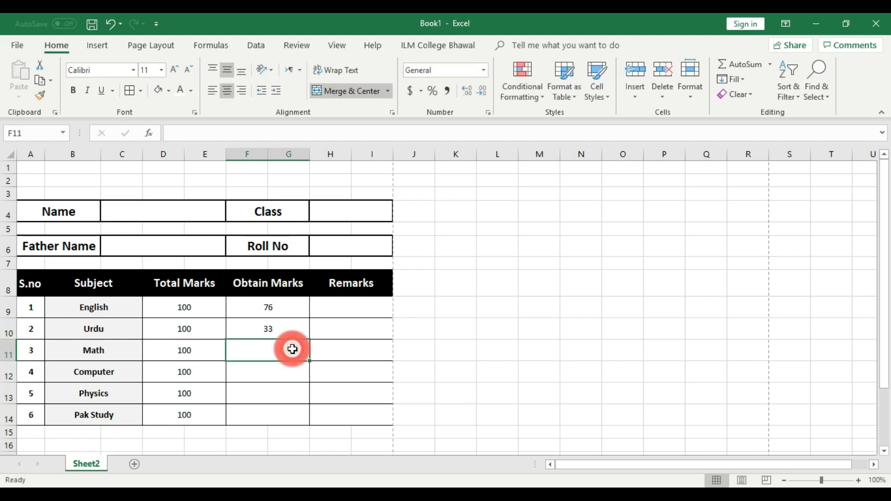
text(25)
click(291, 369)
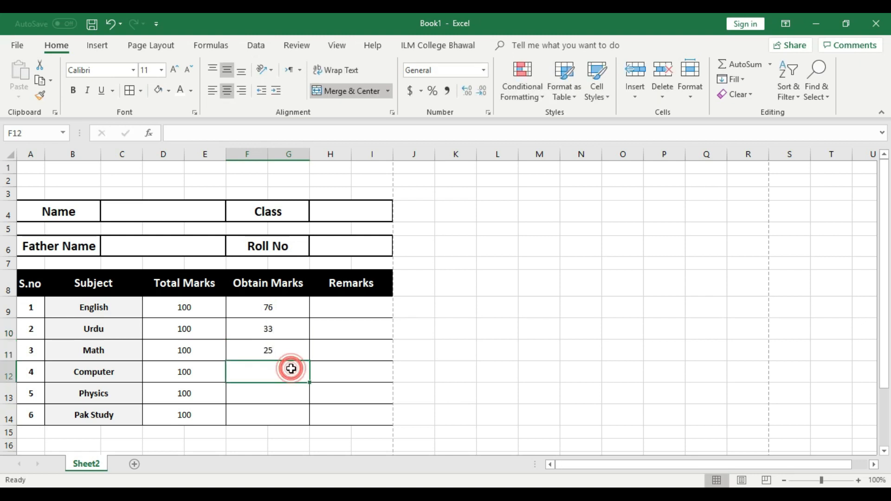
Step: Enter obtained marks 57, 87 and 32 for Computer, Physics and Pak Study
text(57)
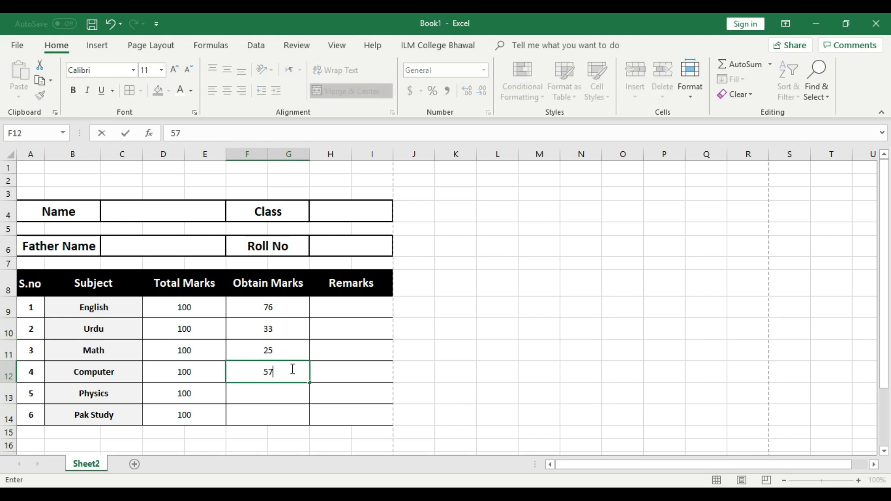
click(291, 397)
text(87)
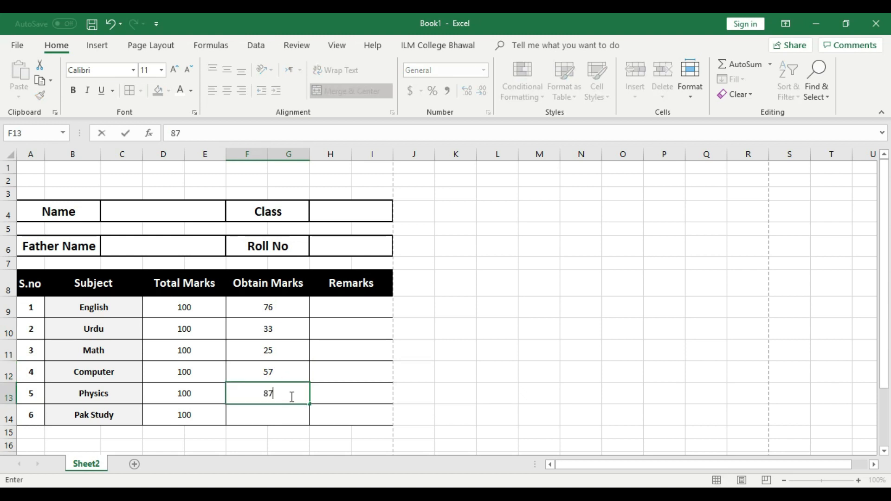
click(288, 414)
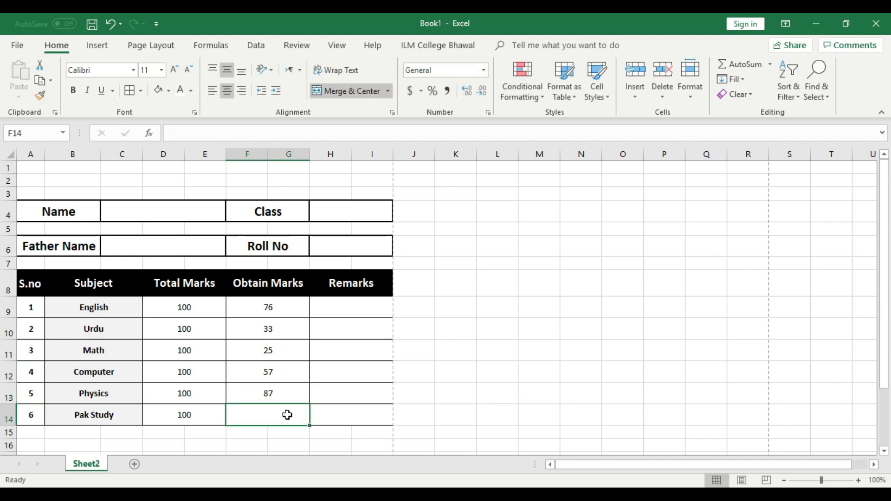
text(32)
click(364, 410)
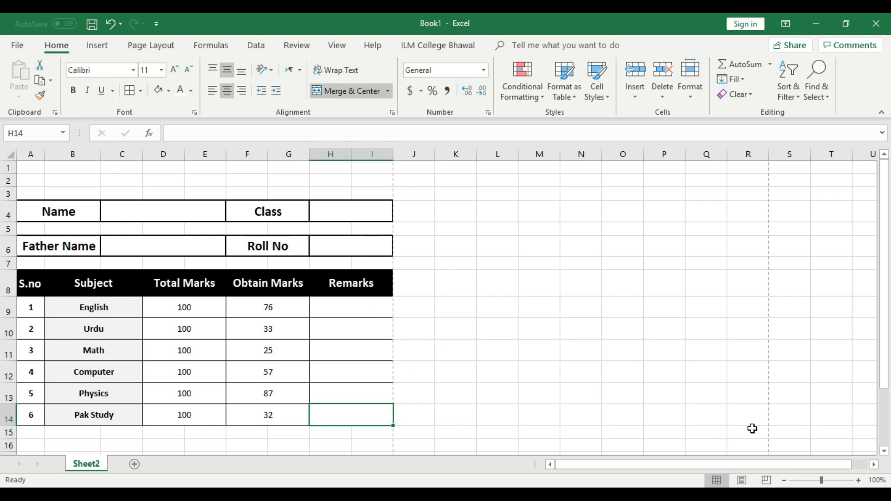
click(362, 309)
click(370, 365)
click(361, 306)
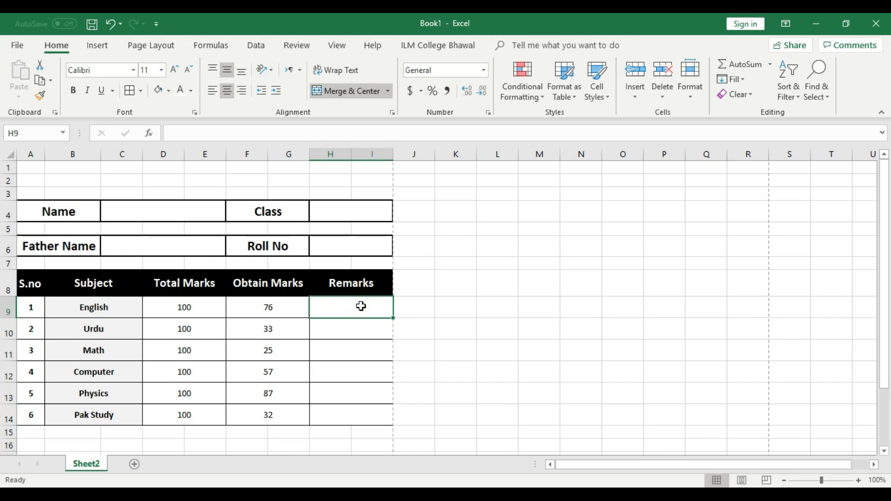
click(859, 481)
click(859, 481)
click(859, 480)
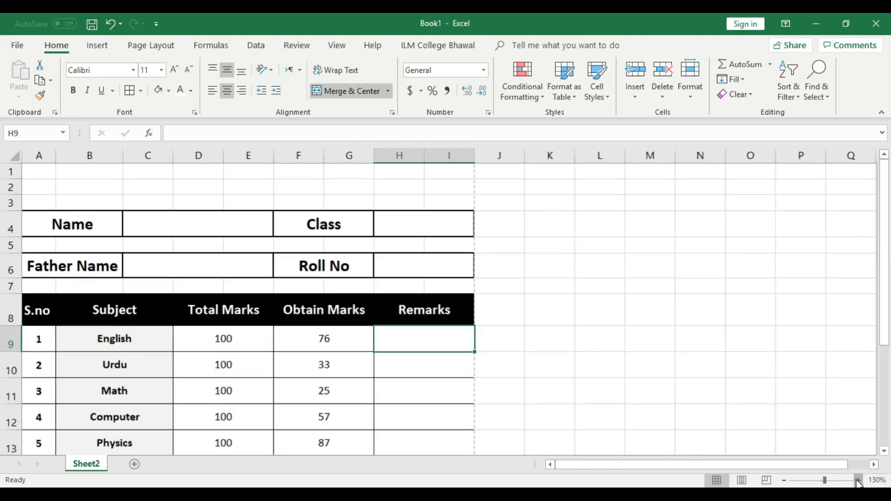
scroll(657, 386, down, 2)
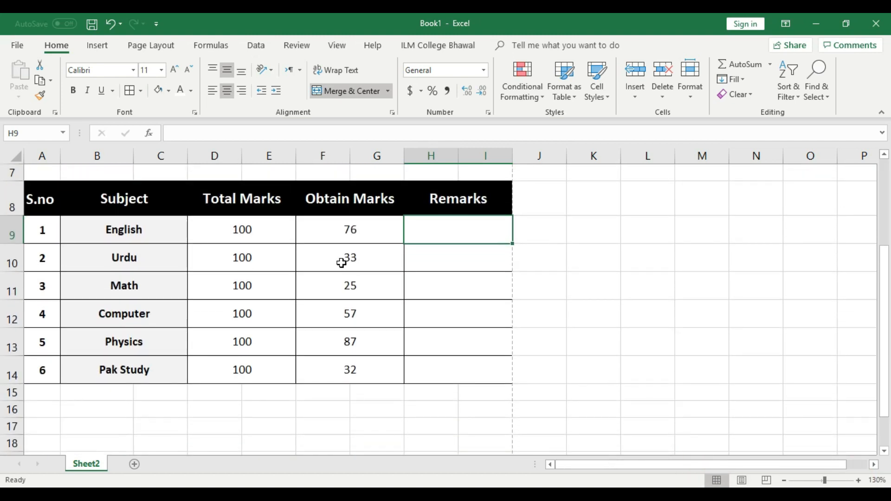
click(255, 235)
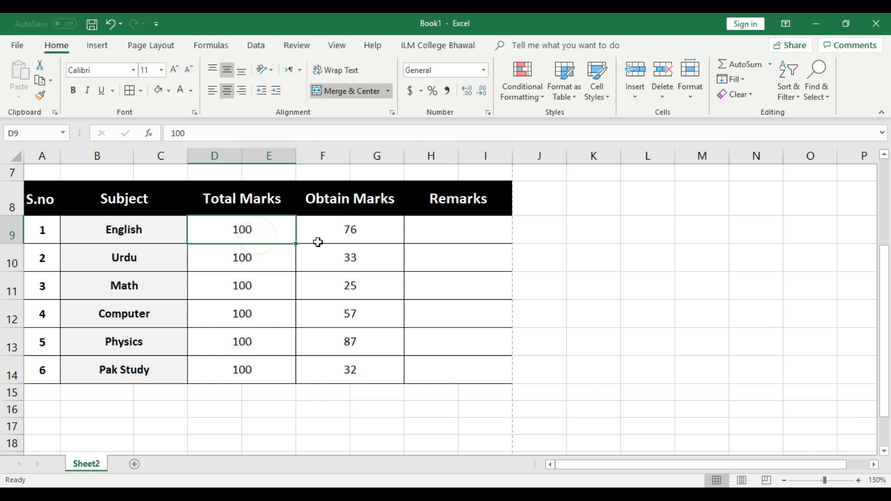
click(354, 237)
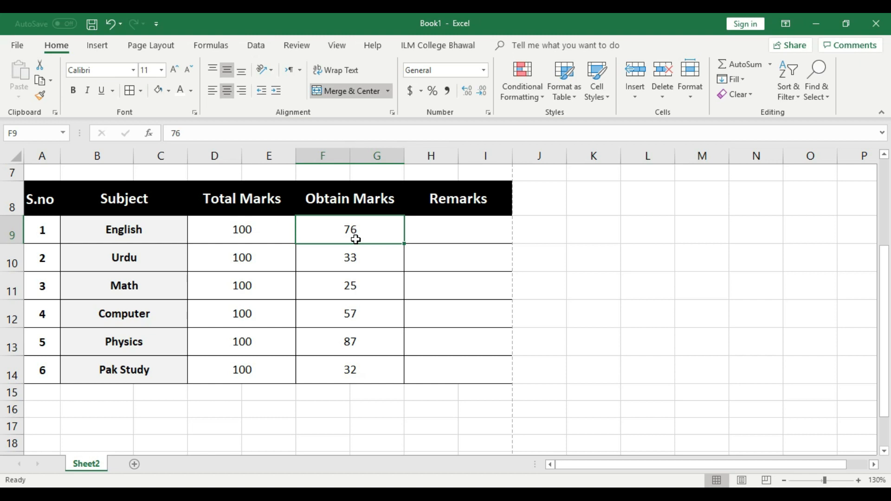
click(493, 331)
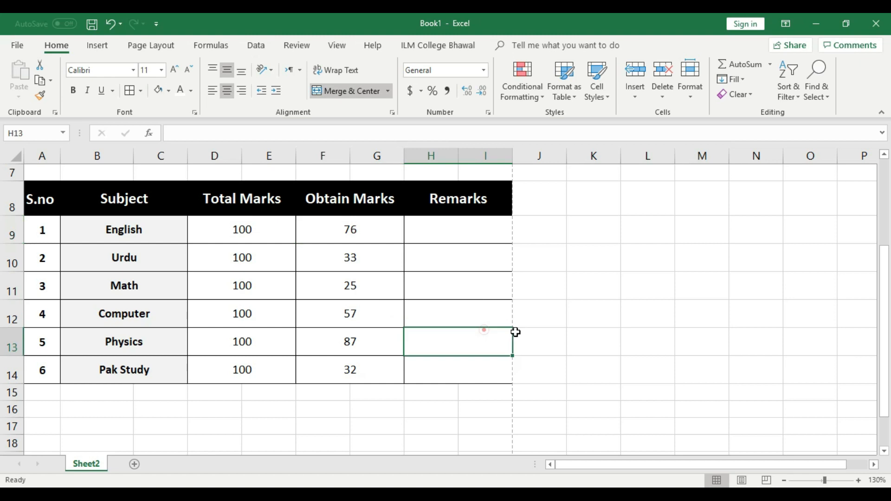
click(595, 335)
click(481, 227)
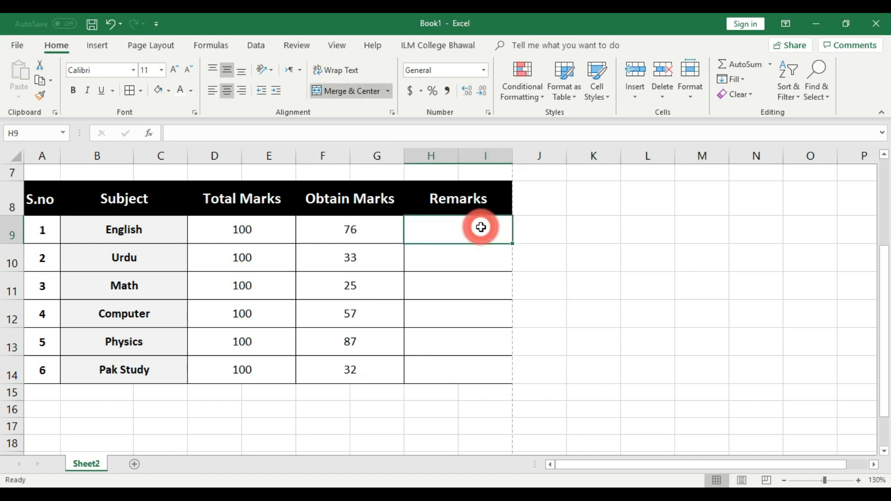
text(=if)
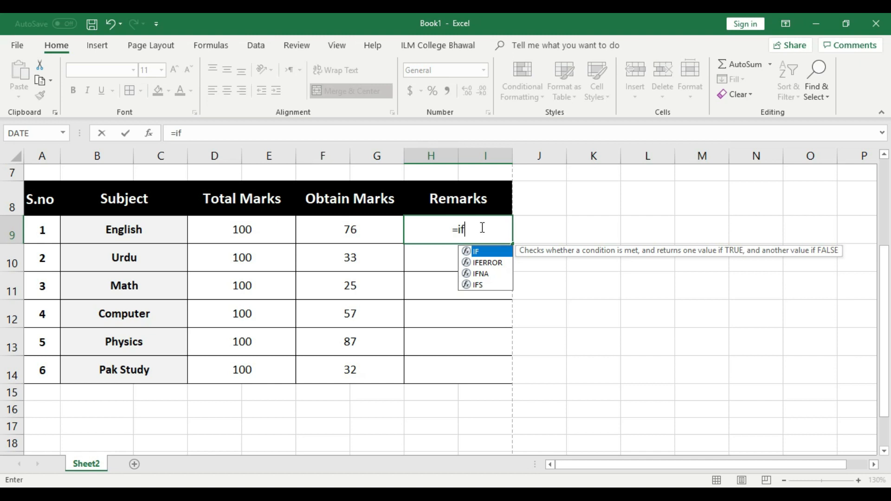
text(()
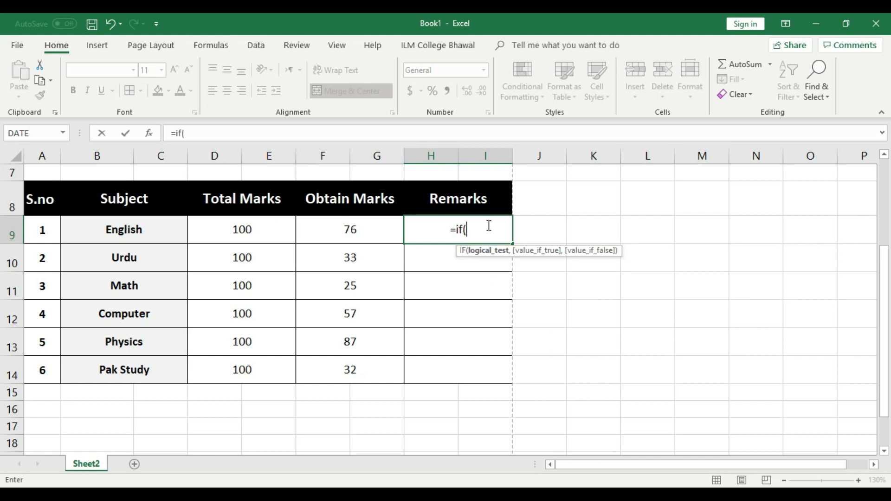
Step: Complete =IF(F9<33,"Fail","Pass") in H9 so English's remark shows Pass
click(364, 227)
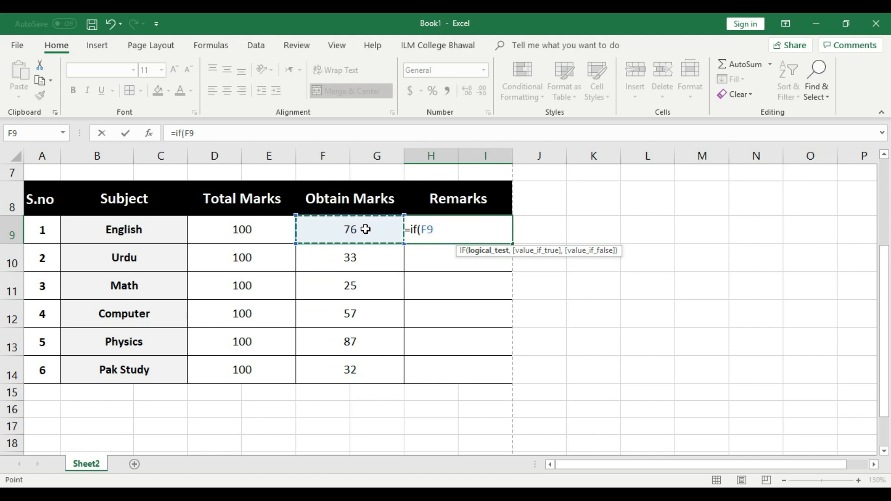
text(<)
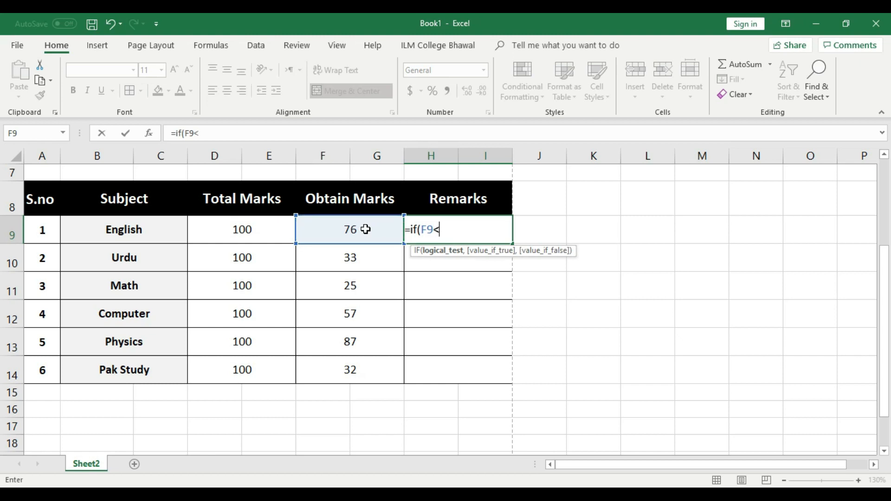
text(33,"Fail)
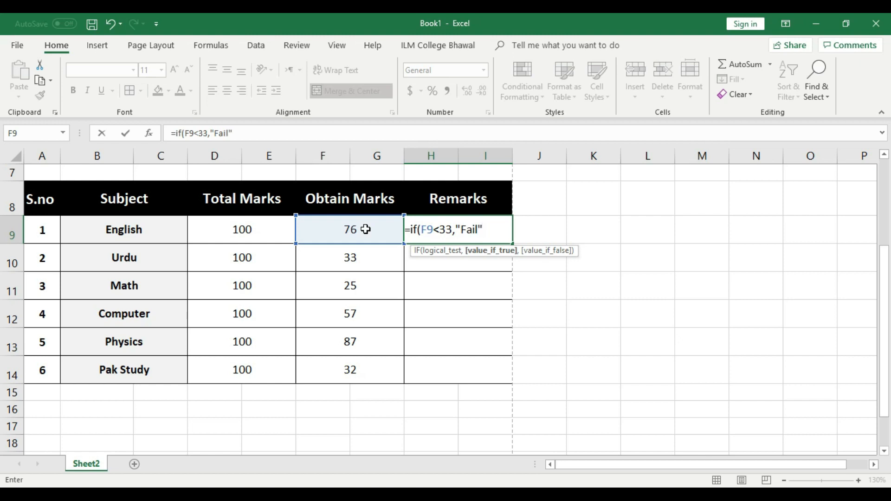
text(,)
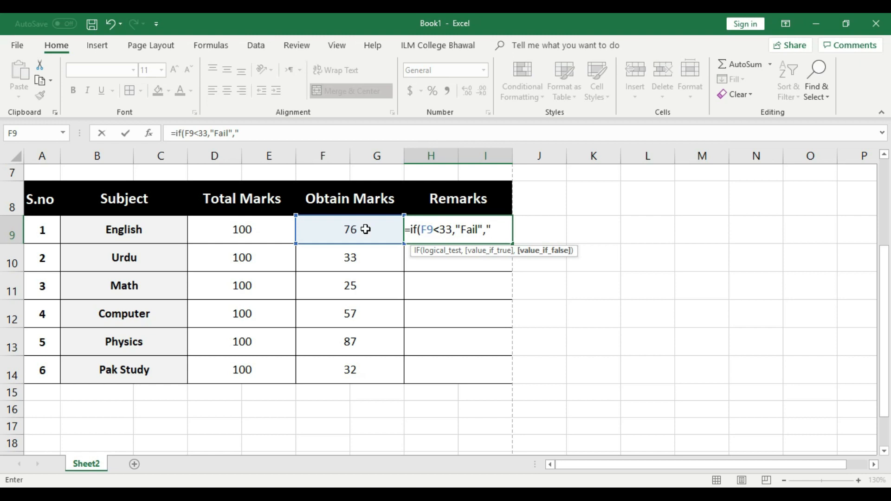
text(Pass)
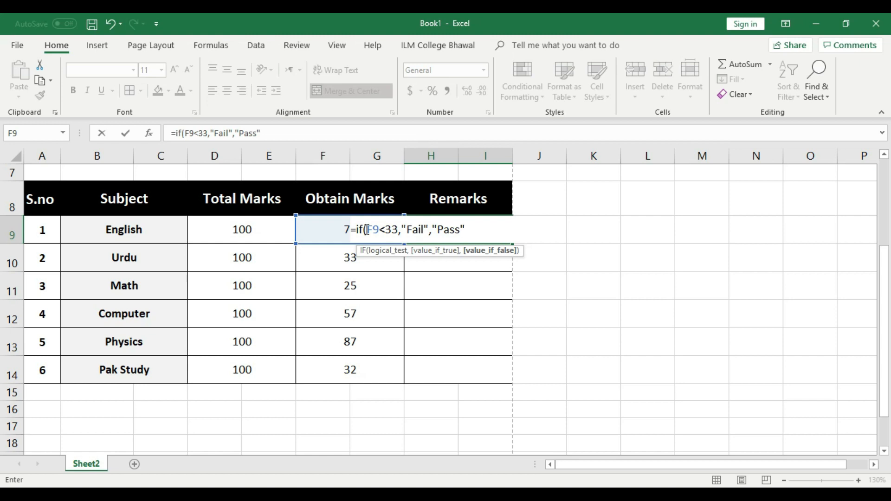
text())
key(Return)
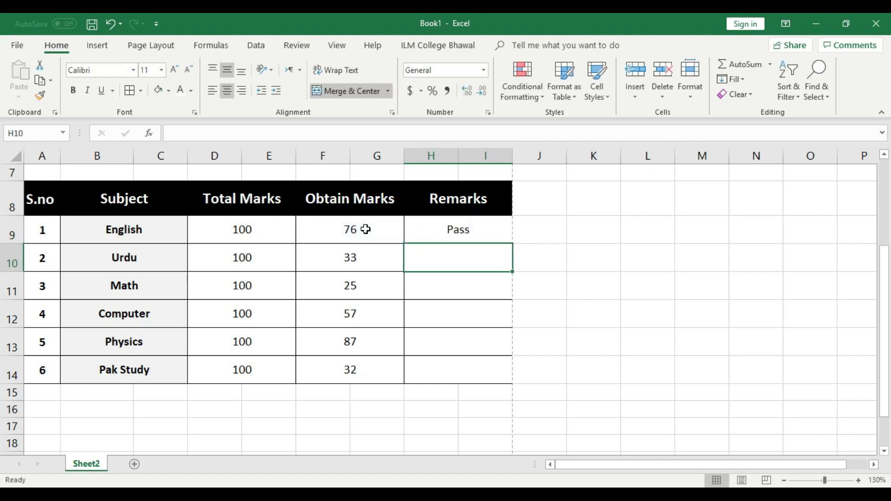
click(492, 236)
Step: Copy the remark formula down H9:H14, giving Fail for Math and Pak Study
drag(513, 244, 509, 387)
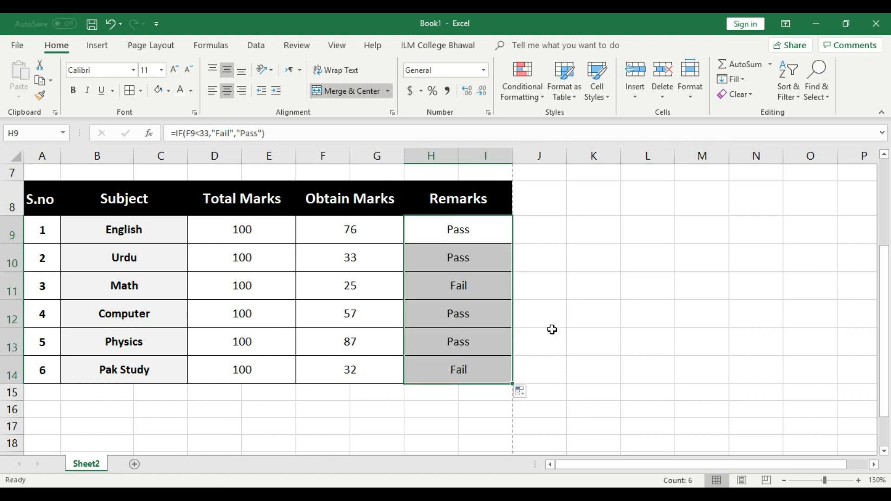
click(570, 313)
click(457, 284)
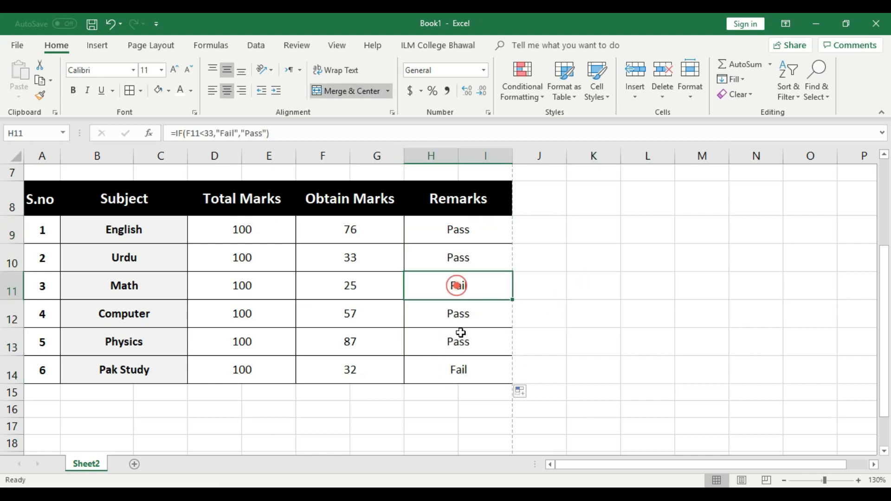
click(479, 366)
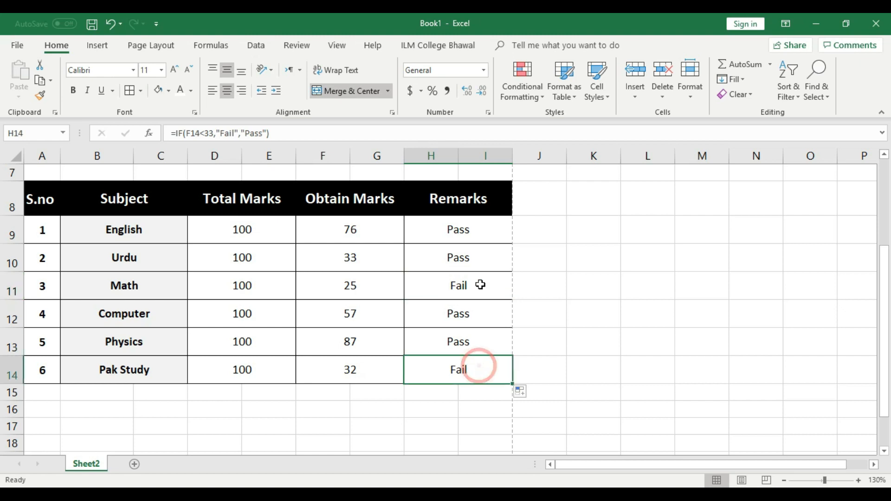
click(483, 229)
click(482, 259)
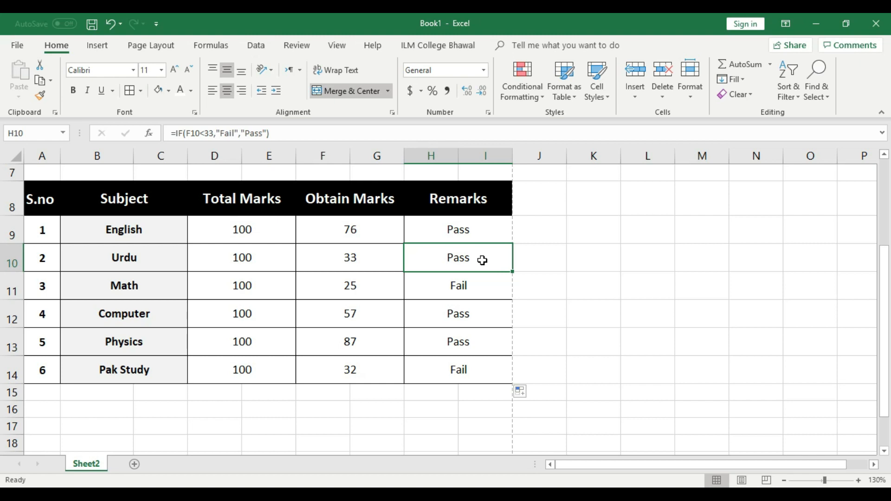
Step: Review each remark formula from English through Pak Study
drag(480, 233, 482, 363)
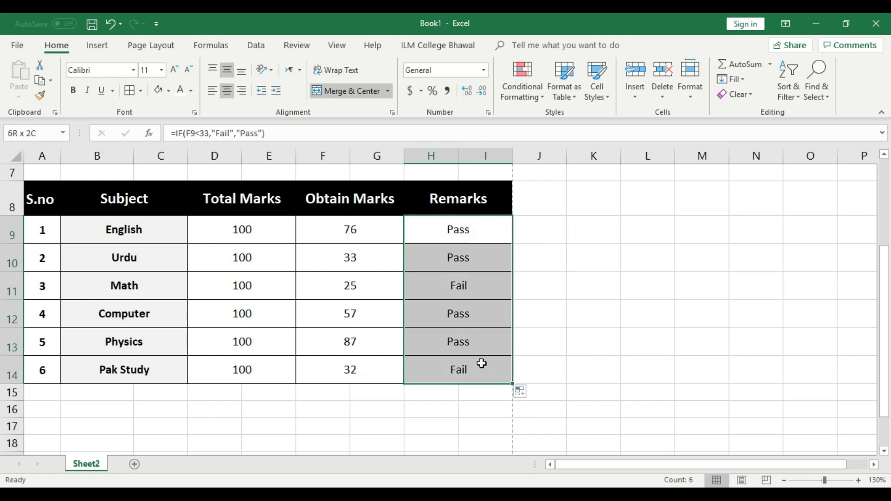
click(478, 231)
click(477, 258)
click(477, 285)
click(477, 326)
click(476, 341)
click(477, 369)
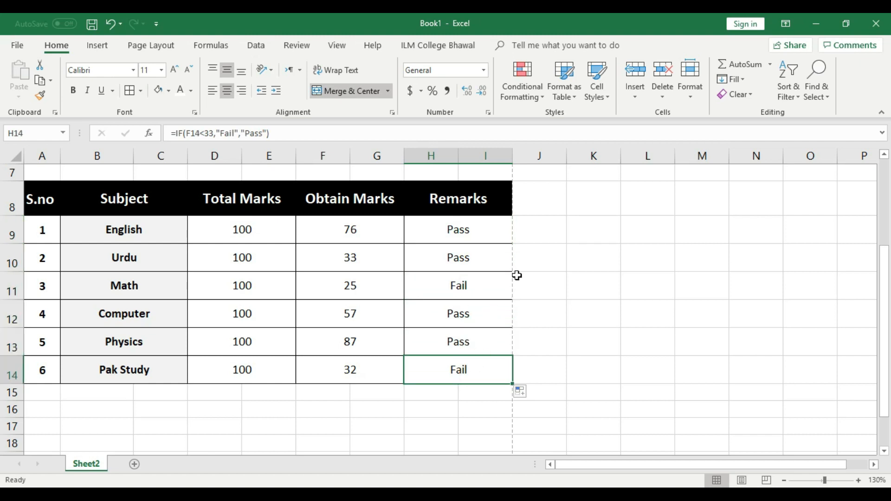
drag(46, 392, 160, 409)
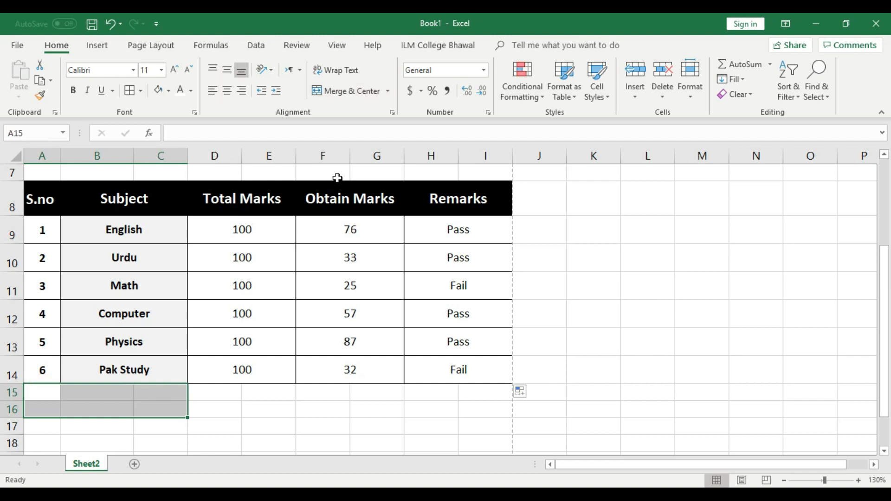
Step: Merge and centre A15:C16, enter Status, and centre it vertically
click(347, 92)
click(261, 413)
click(124, 398)
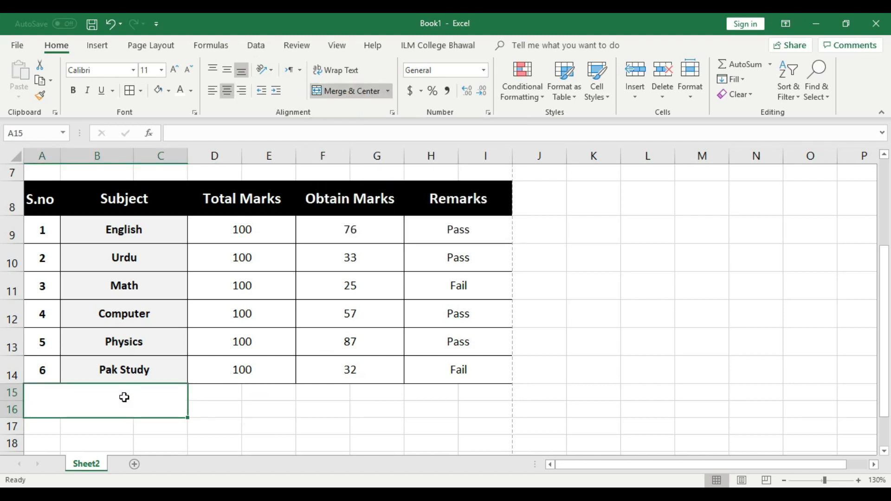
double_click(124, 398)
text(S)
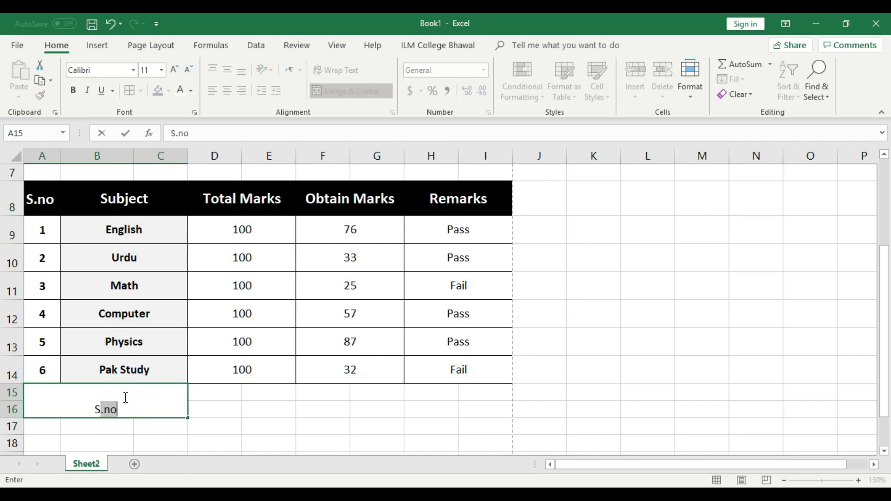
text(tatus)
click(243, 410)
click(130, 406)
click(228, 69)
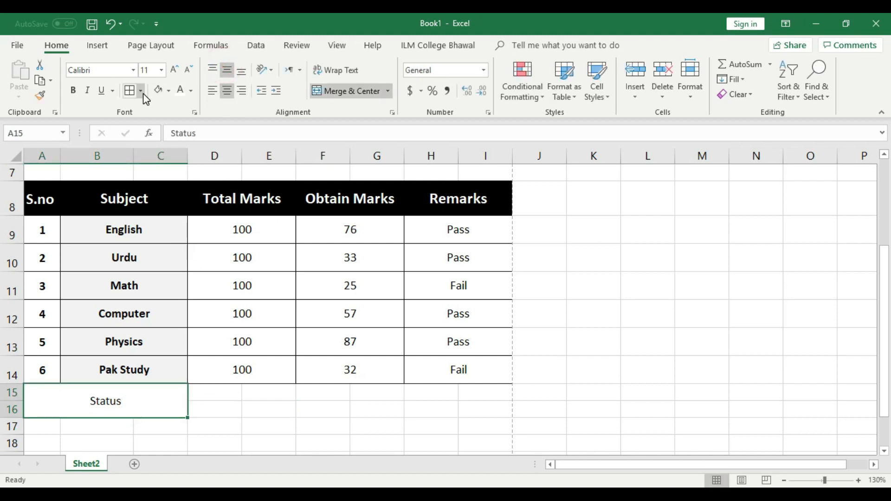
click(167, 91)
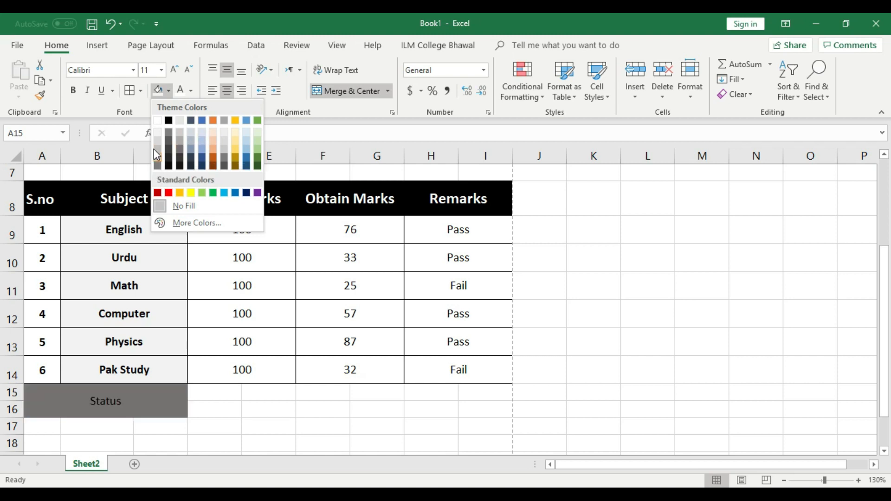
click(145, 404)
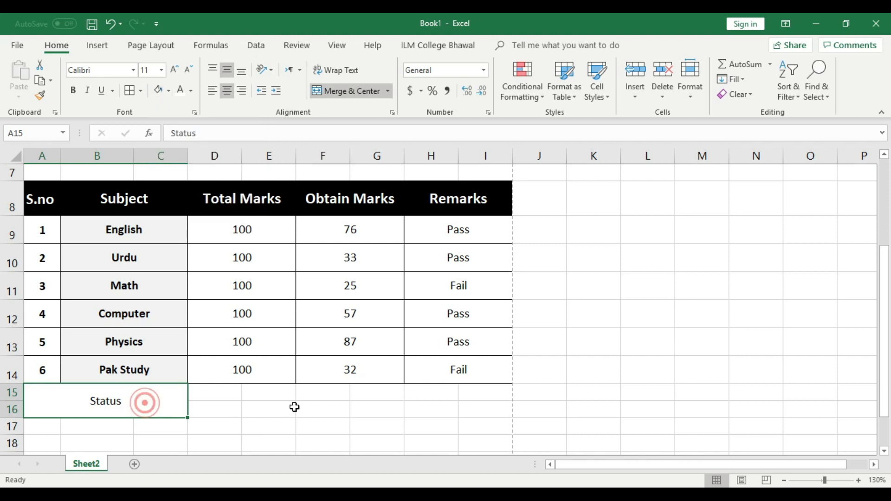
Step: Merge D15:E16 into a single cell beside the Status label
click(283, 409)
drag(215, 390, 260, 402)
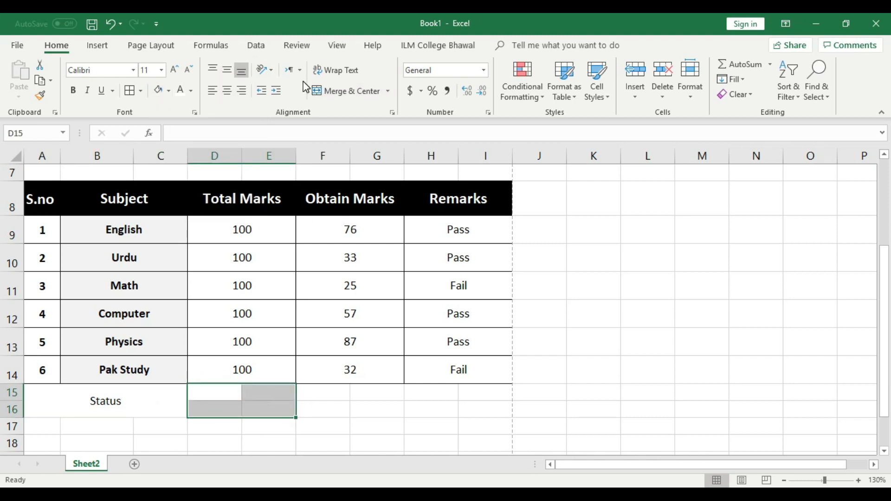
click(360, 90)
Step: Sum the Total Marks column into D15 to show 600, centred vertically
click(356, 397)
click(253, 397)
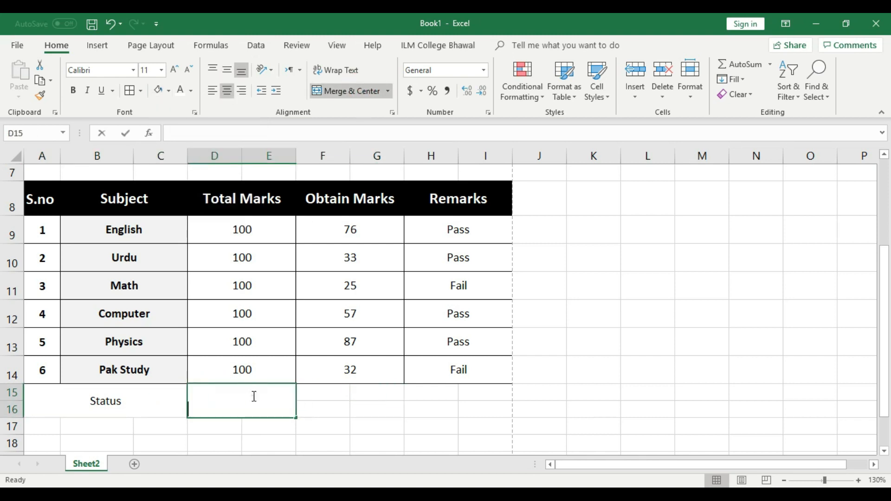
double_click(253, 397)
text(=sum)
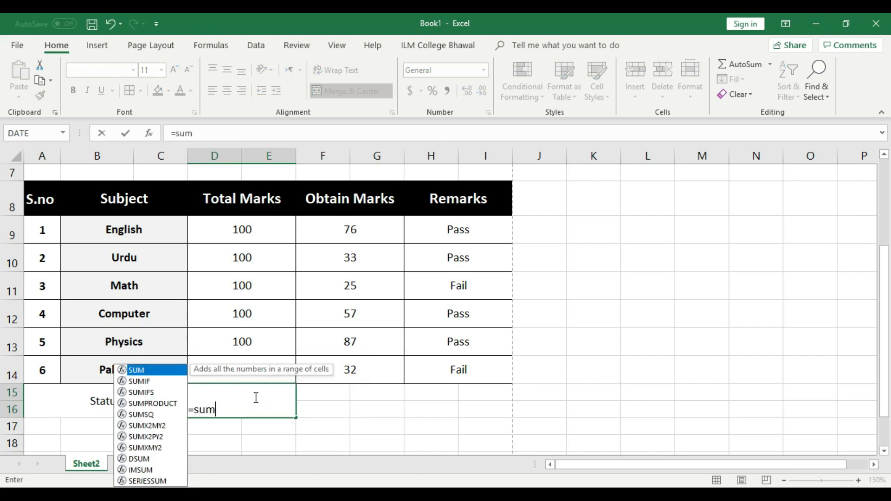
text(()
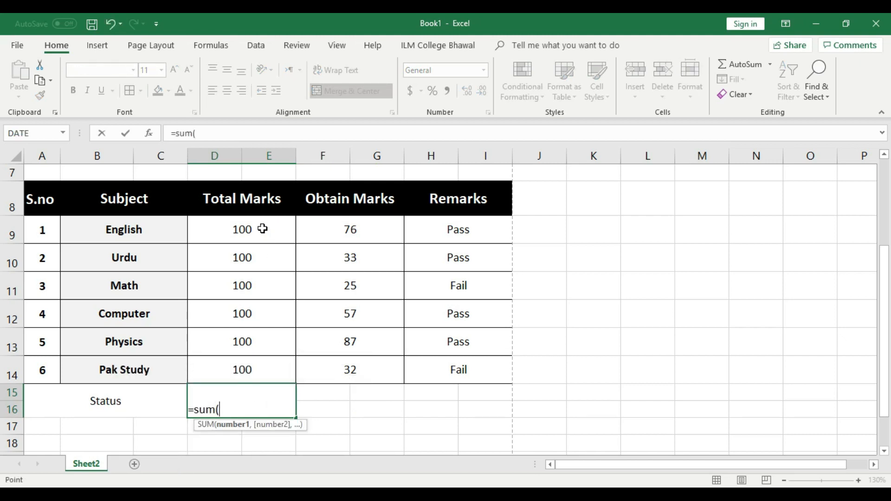
drag(258, 229, 260, 368)
key(Return)
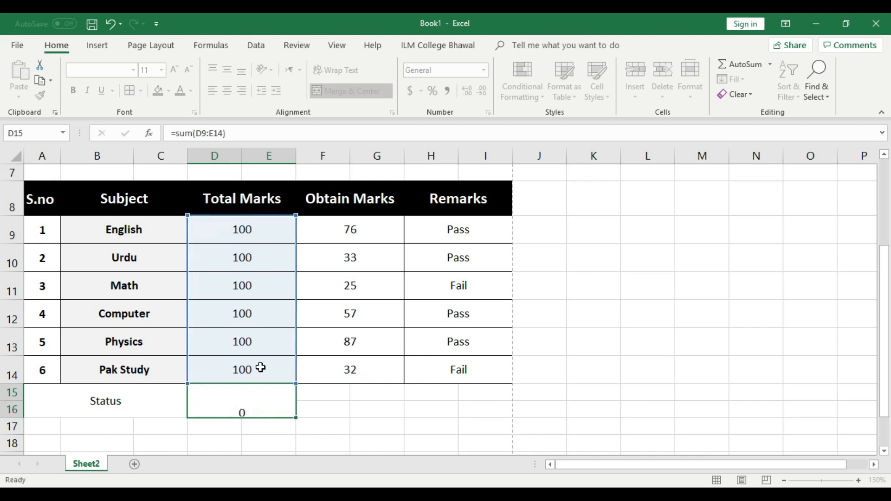
click(258, 398)
click(227, 70)
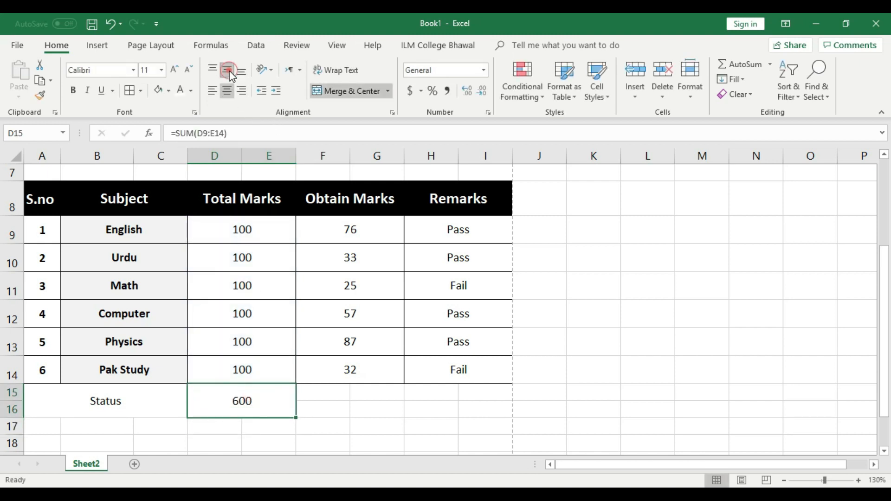
Step: Copy the SUM under Obtain Marks to show 310 and verify both formulas
drag(298, 416, 407, 420)
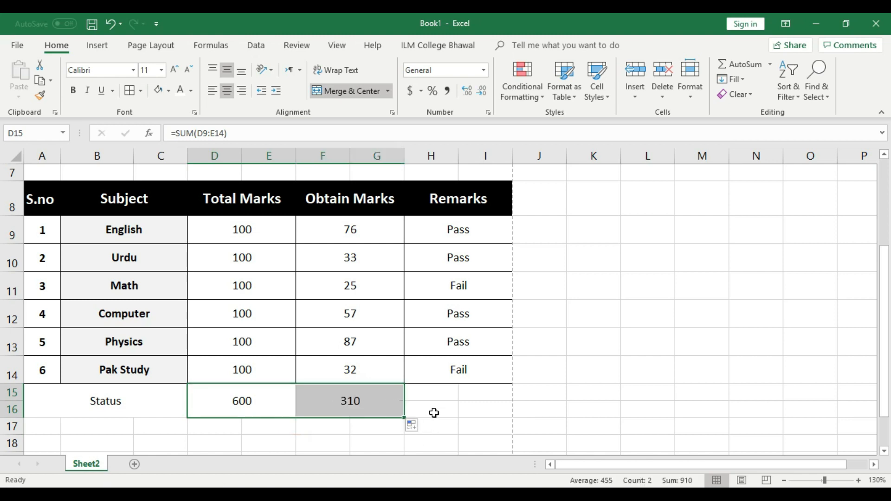
click(441, 393)
click(354, 393)
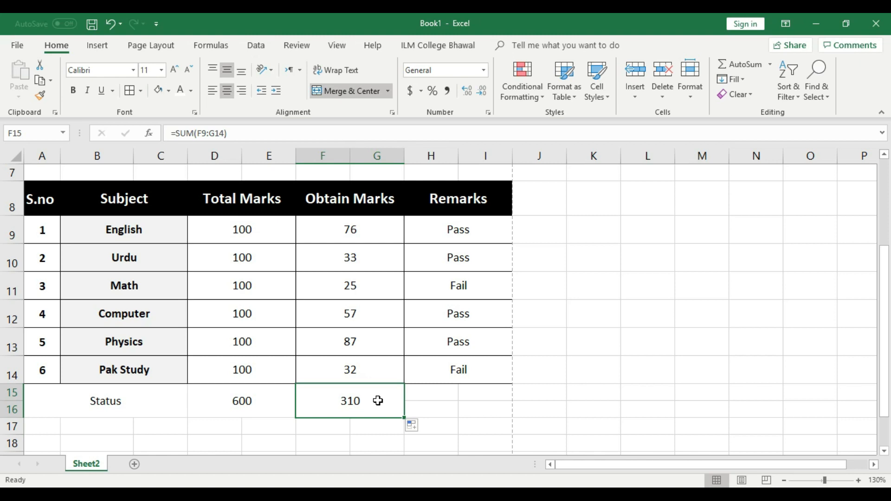
click(259, 402)
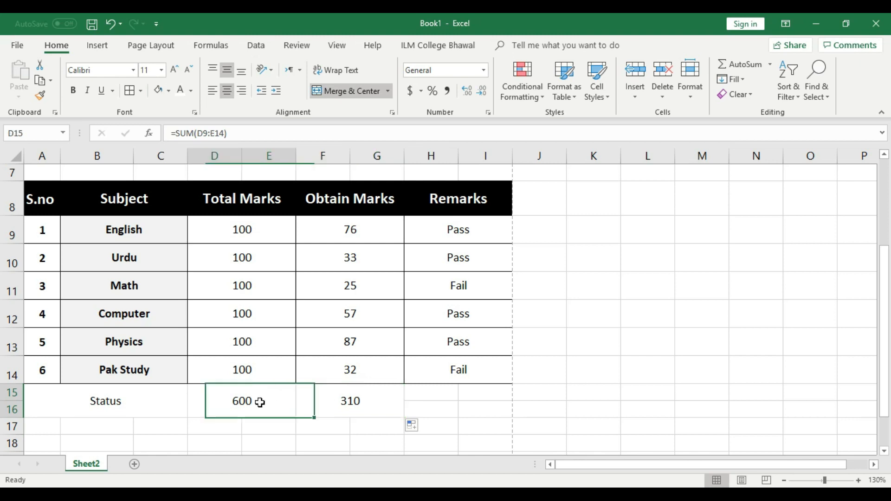
click(361, 406)
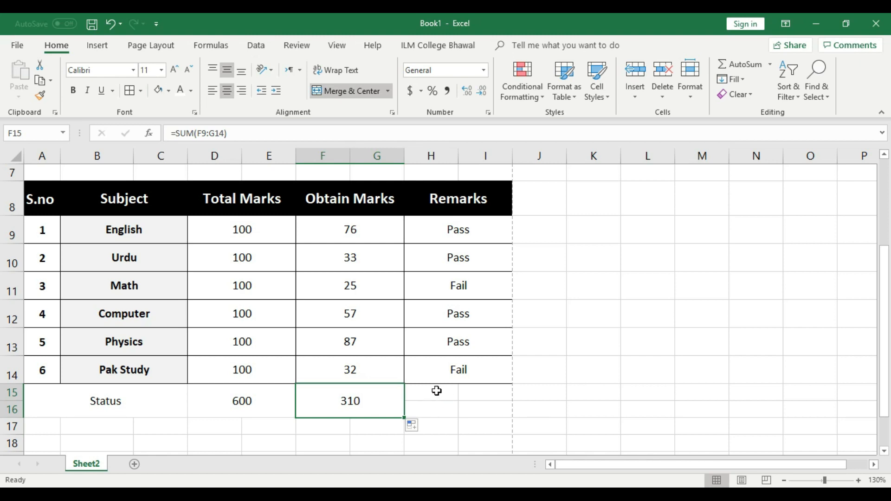
drag(436, 391, 433, 408)
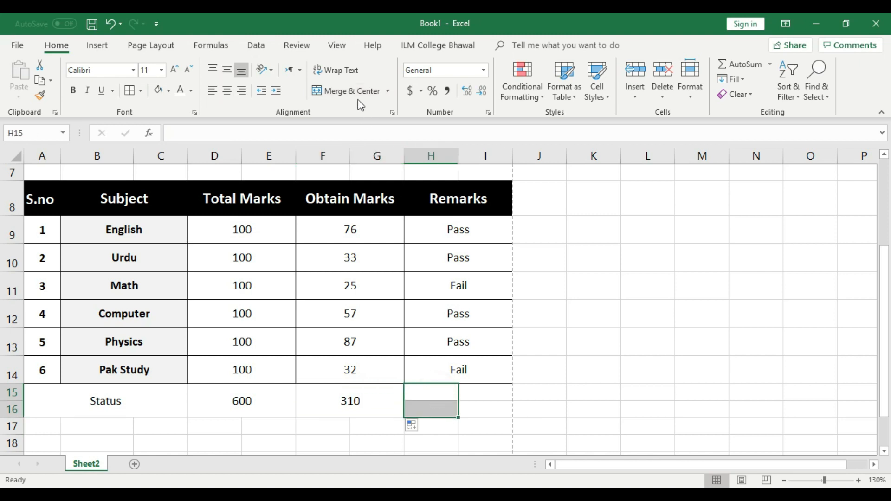
Step: Merge and centre H15:H16 with a vertically centred % label
click(355, 90)
double_click(445, 391)
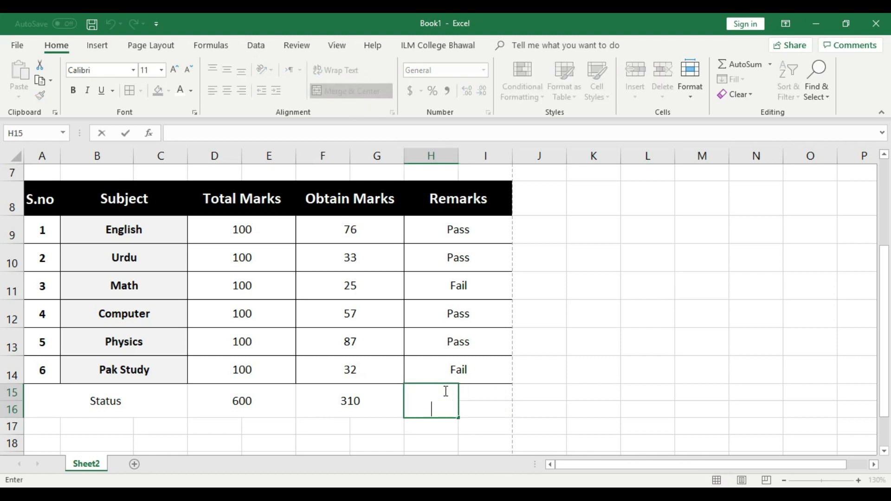
text(%)
click(545, 371)
click(446, 396)
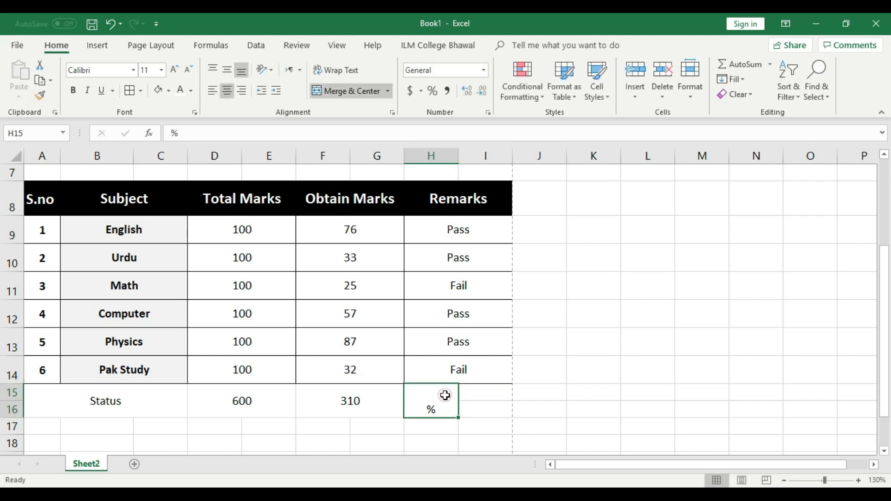
click(227, 70)
Step: Merge I15:I16 and try dividing the totals, clearing the wrong 1.93548 result
drag(486, 393, 487, 411)
click(341, 93)
click(611, 398)
click(489, 402)
text(=)
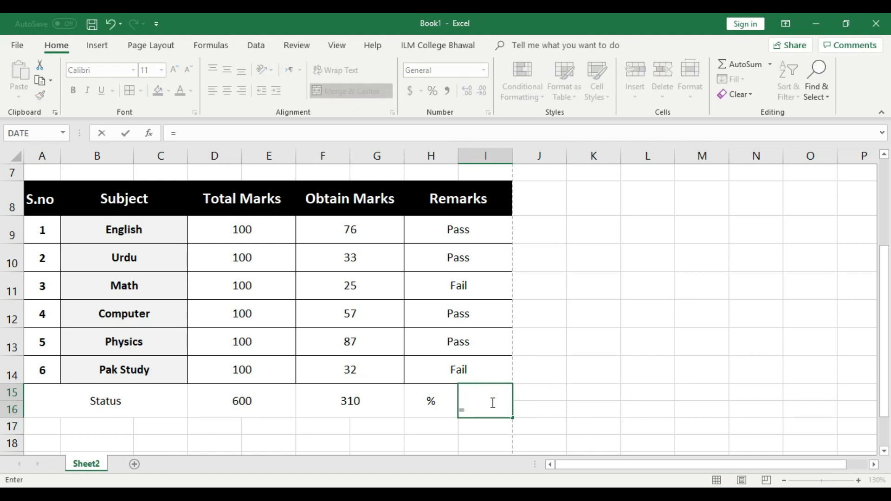
click(272, 402)
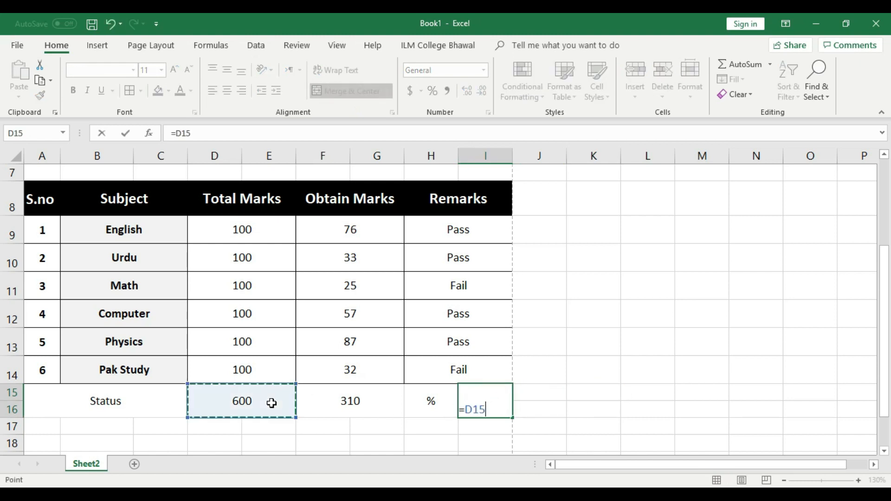
text(/)
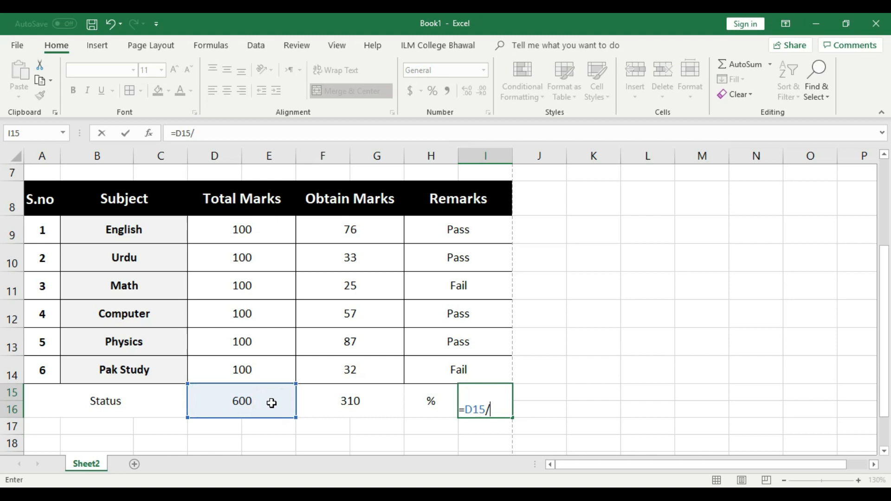
click(351, 401)
key(Return)
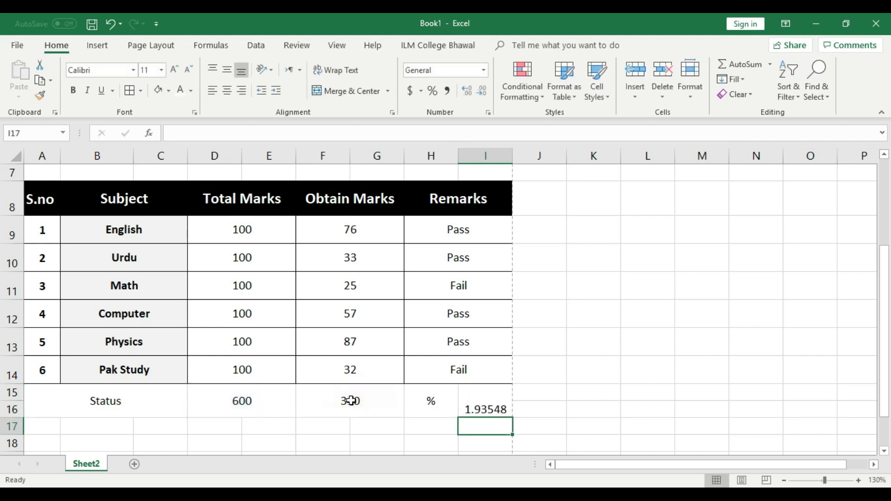
click(499, 392)
key(Delete)
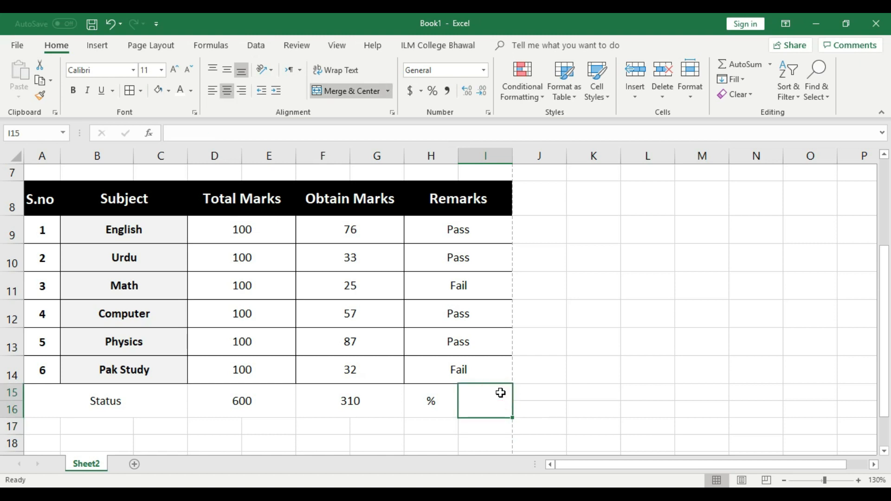
click(543, 378)
click(498, 404)
Step: Apply Percent Style to I15 and retry the division, undoing the 194% result
click(432, 91)
text(=)
click(263, 393)
text(/)
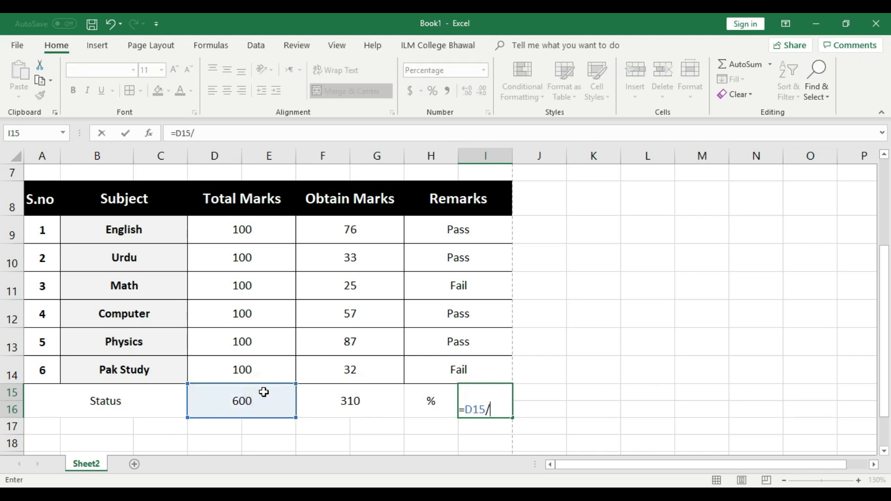
click(339, 400)
key(Return)
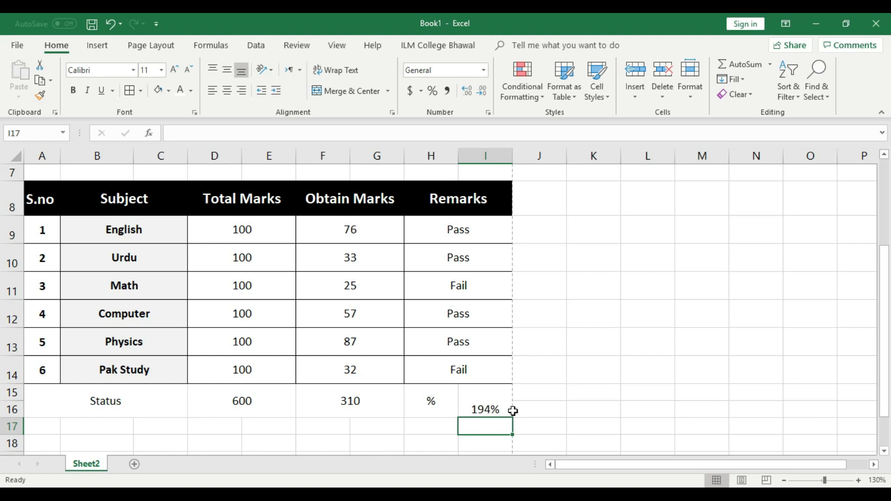
key(ctrl+z)
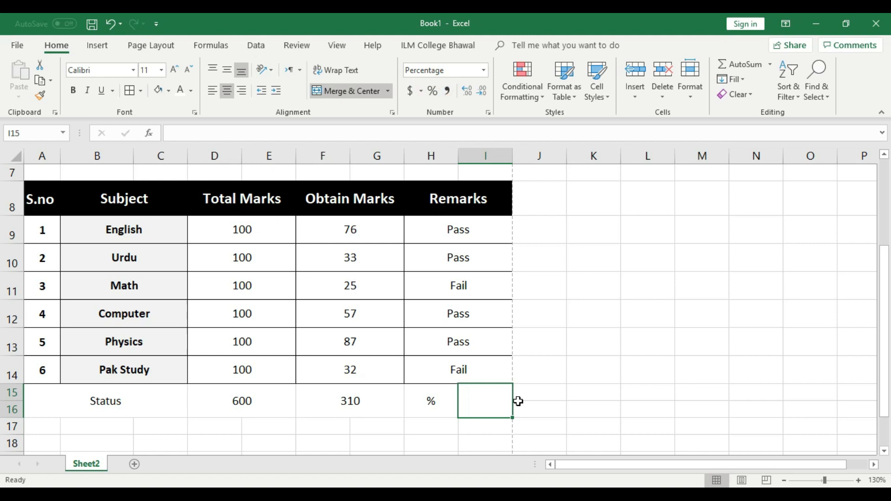
Step: Enter =F15/D15 in I15 to show 52%, centred vertically
text(=)
click(381, 403)
text(/)
click(260, 400)
key(Return)
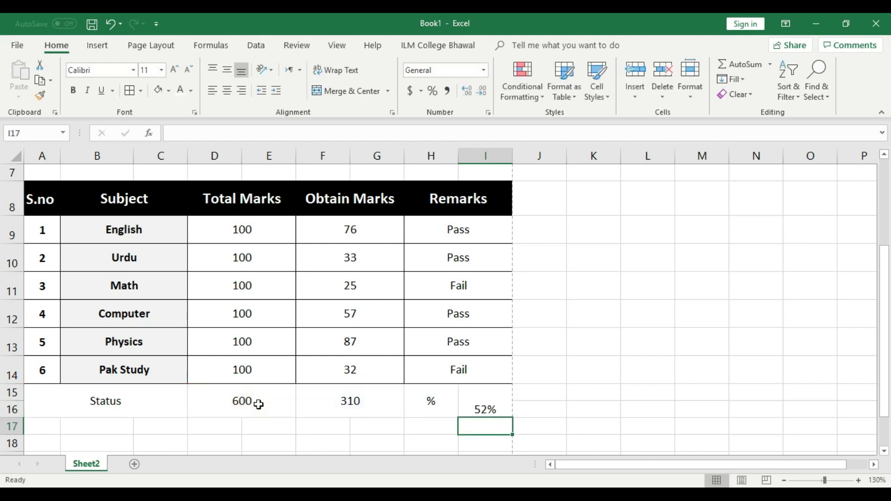
click(486, 410)
click(228, 71)
click(587, 340)
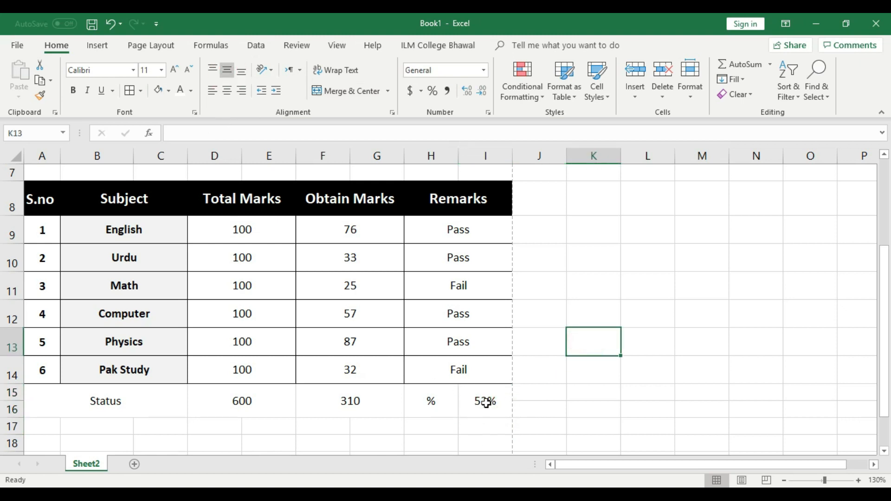
Step: Shade the Status row A15:I16 with White, Darker 15% fill
drag(32, 394, 483, 401)
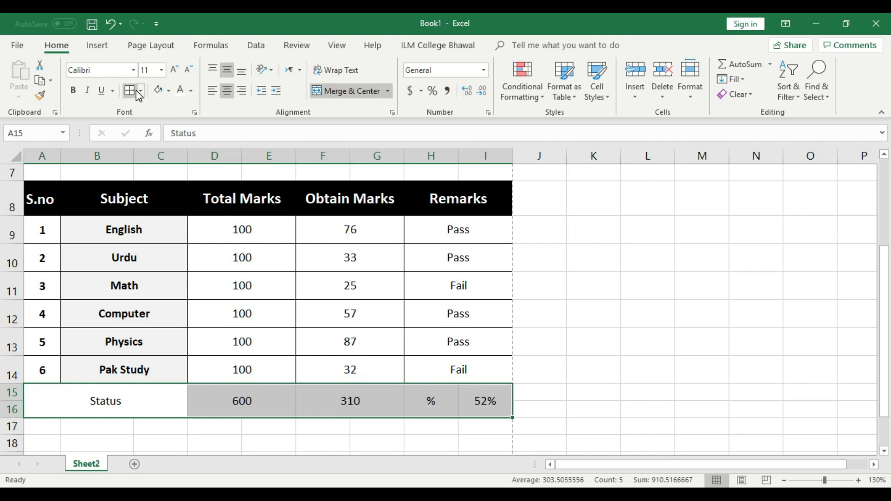
click(169, 91)
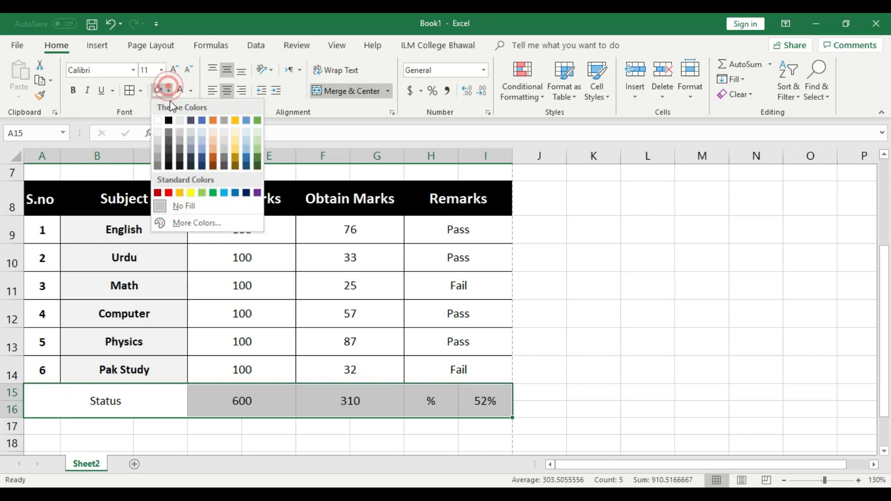
click(160, 140)
click(537, 338)
Step: Give each merged Status-row cell a Thick Outside Border
click(57, 402)
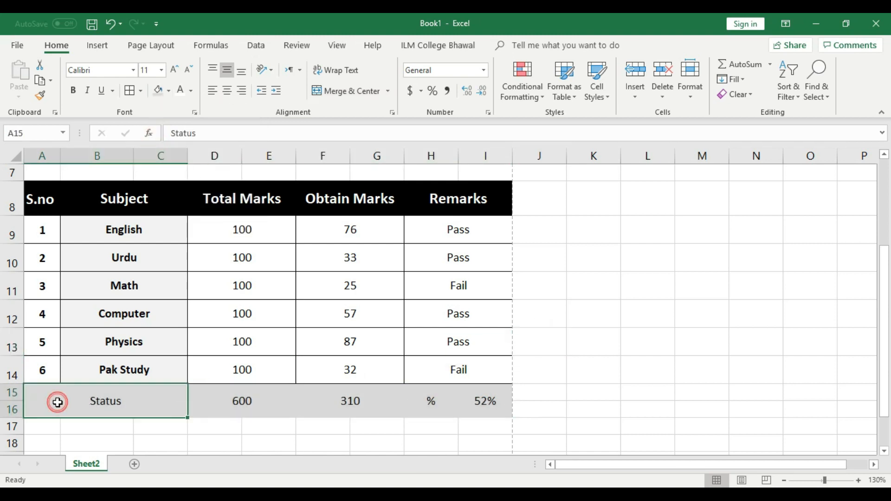
click(142, 92)
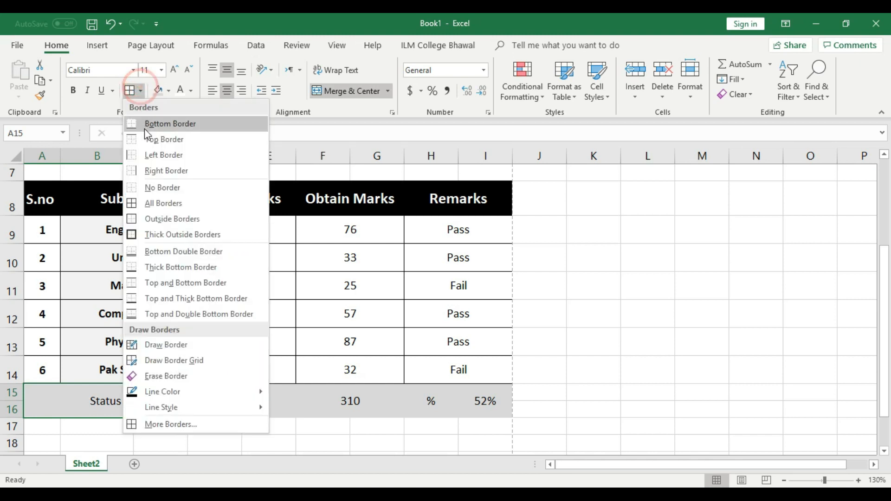
click(175, 235)
click(240, 394)
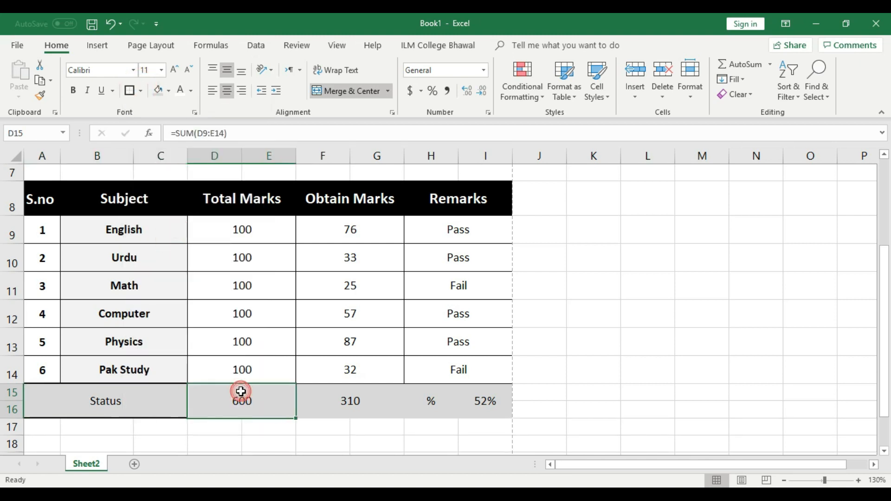
click(363, 395)
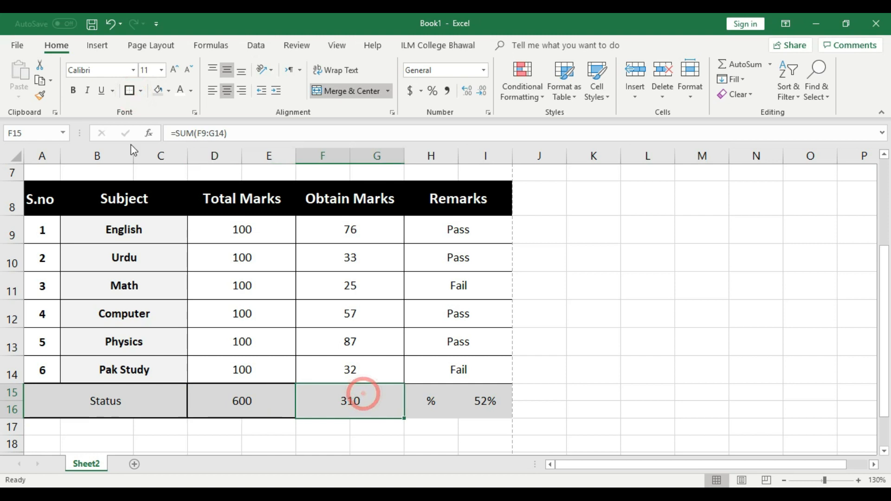
click(129, 91)
click(470, 401)
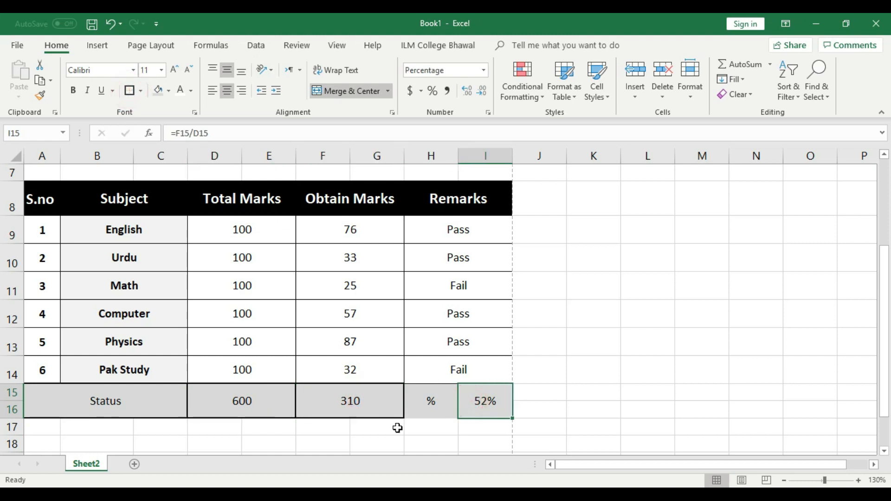
click(417, 397)
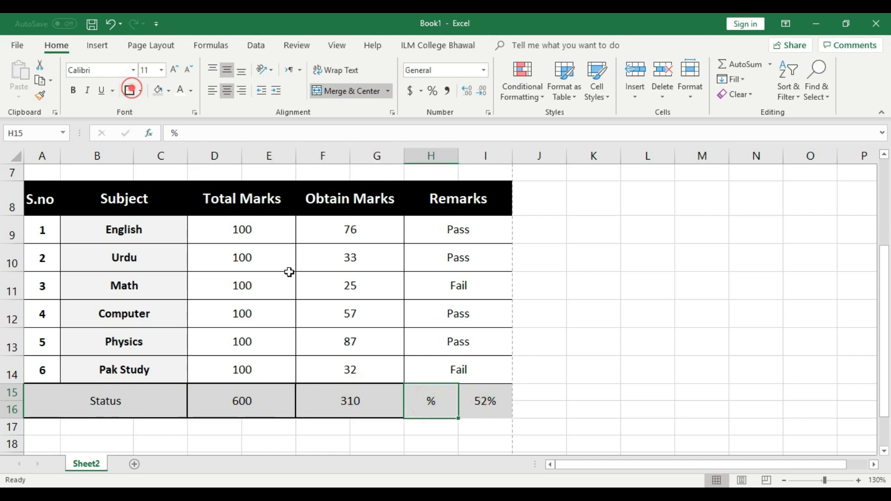
click(483, 398)
click(130, 90)
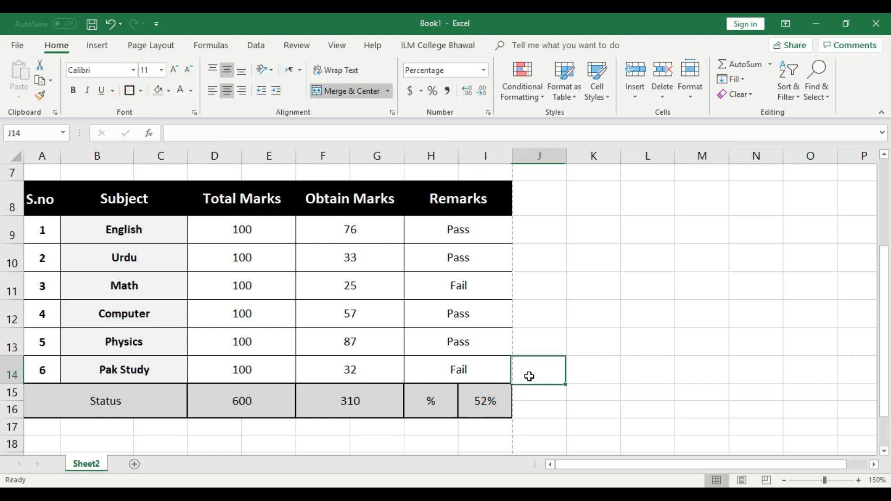
click(119, 398)
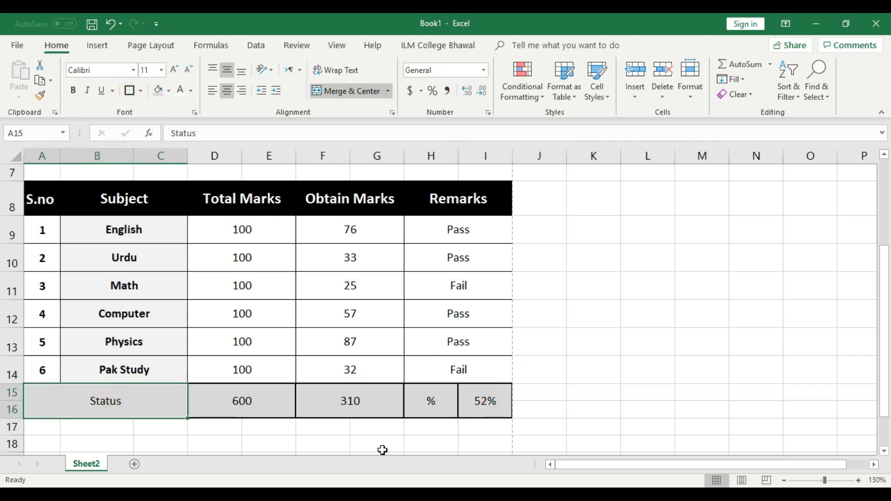
click(619, 371)
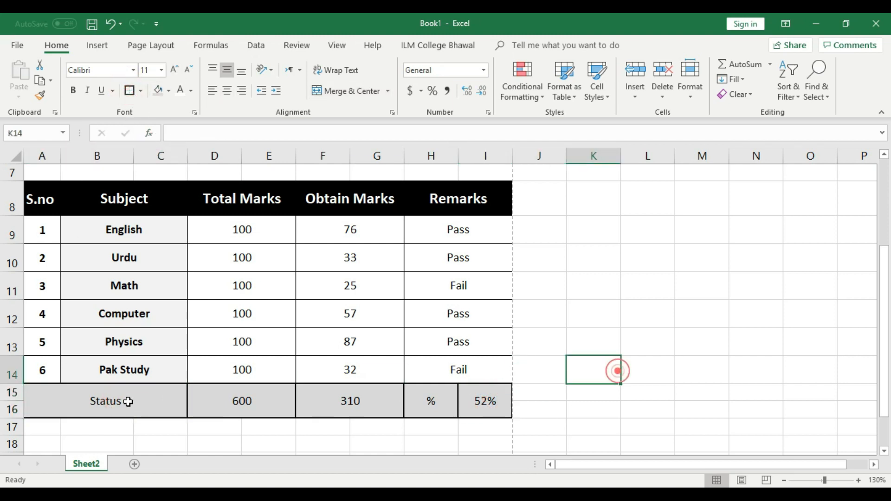
Step: Enlarge the Status label's font size
click(59, 402)
click(174, 69)
click(175, 70)
click(174, 70)
click(174, 70)
click(175, 69)
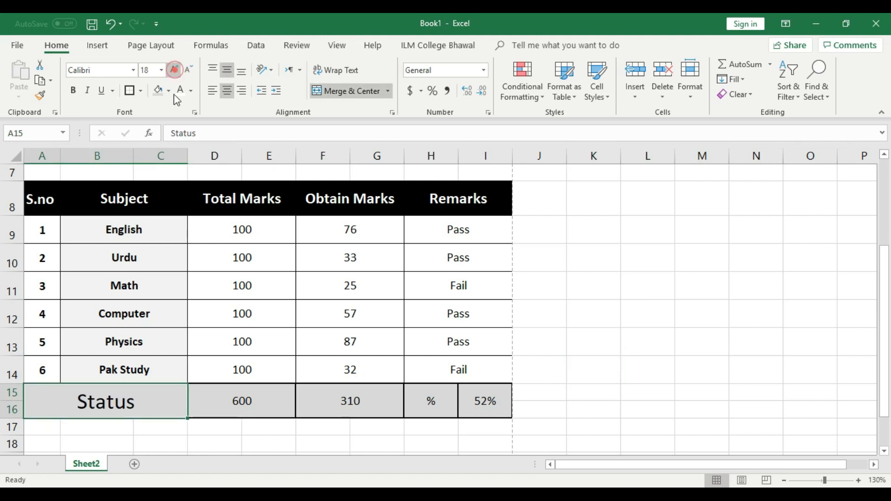
click(187, 69)
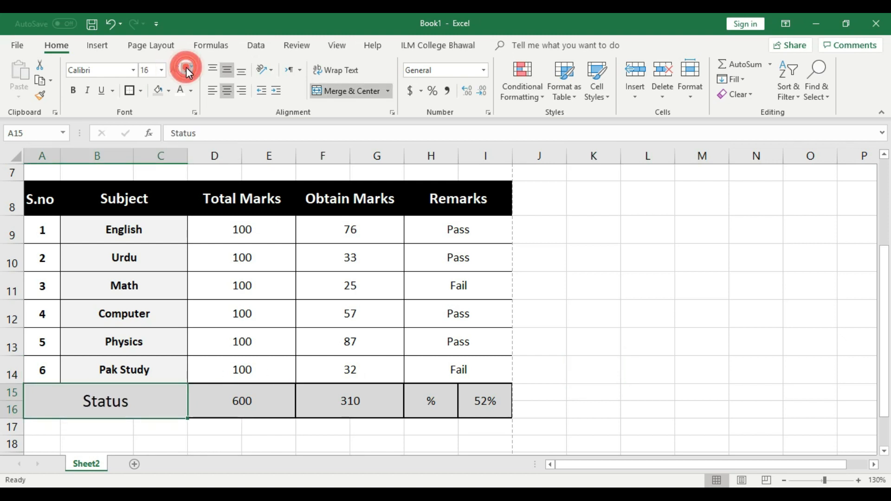
Step: Enlarge the 600, 310, % and 52% text and open the print preview
mouse_move(252, 392)
mouse_down()
mouse_move(510, 401)
mouse_move(242, 401)
mouse_up()
click(175, 71)
click(175, 70)
click(175, 70)
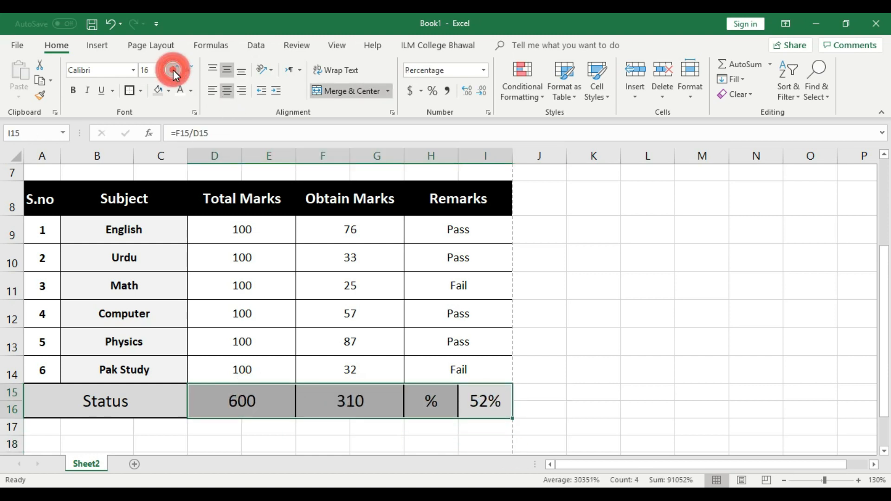
click(535, 328)
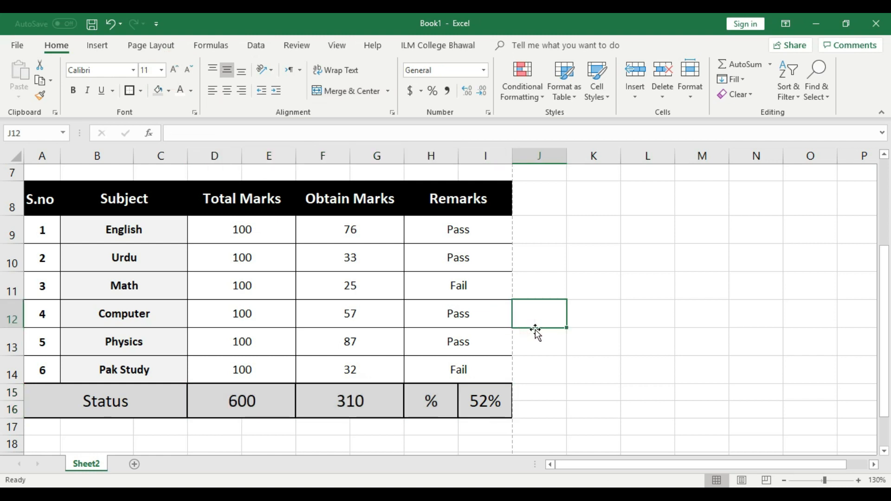
key(ctrl+p)
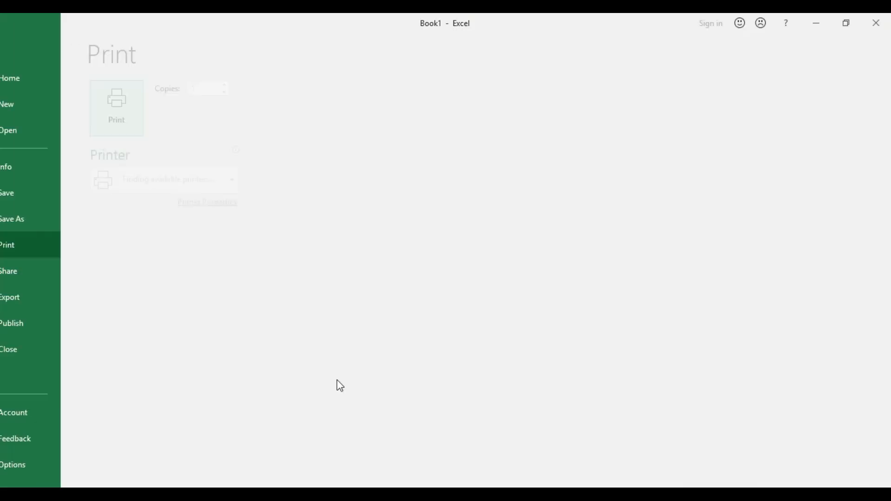
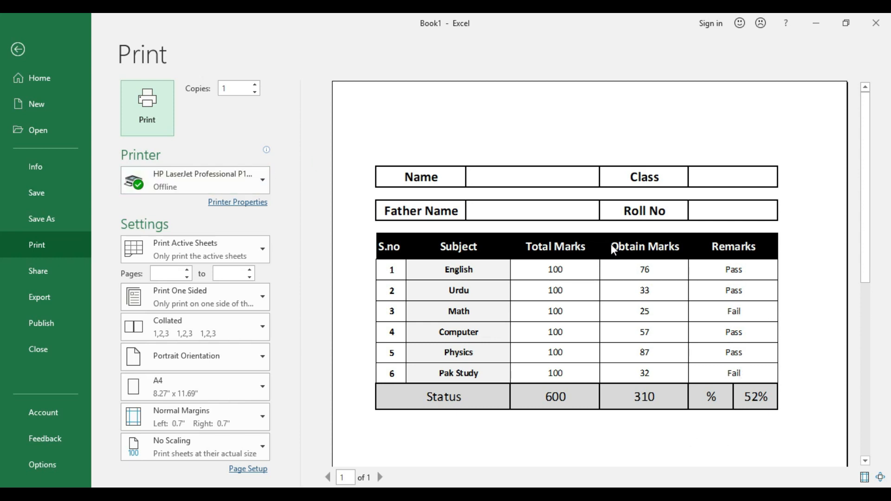
Step: Back on the worksheet, enter the student's name in C4 and the father's name in C6
click(18, 50)
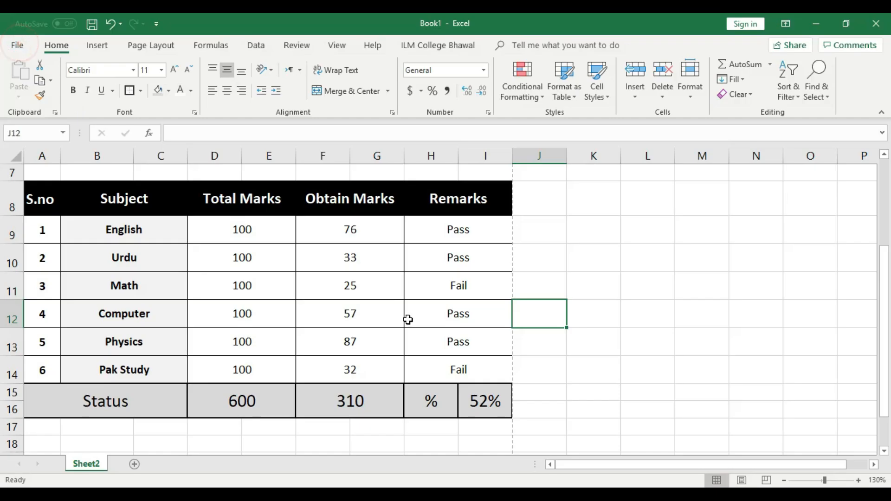
double_click(192, 230)
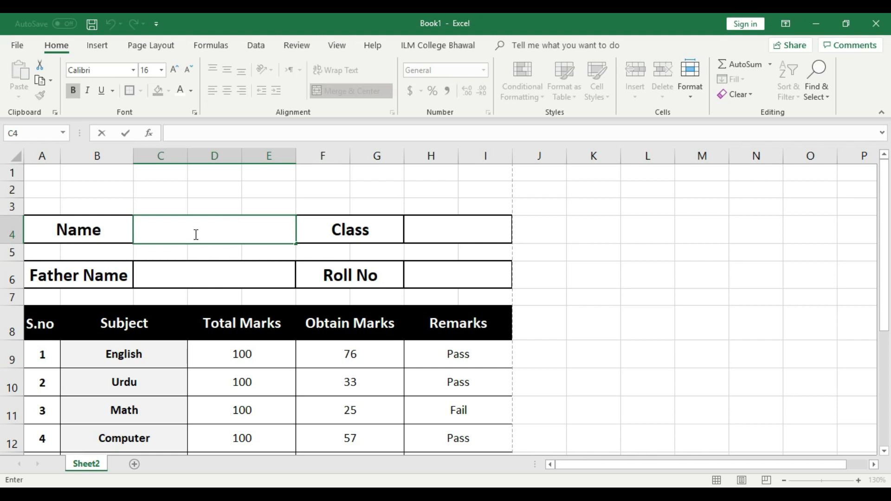
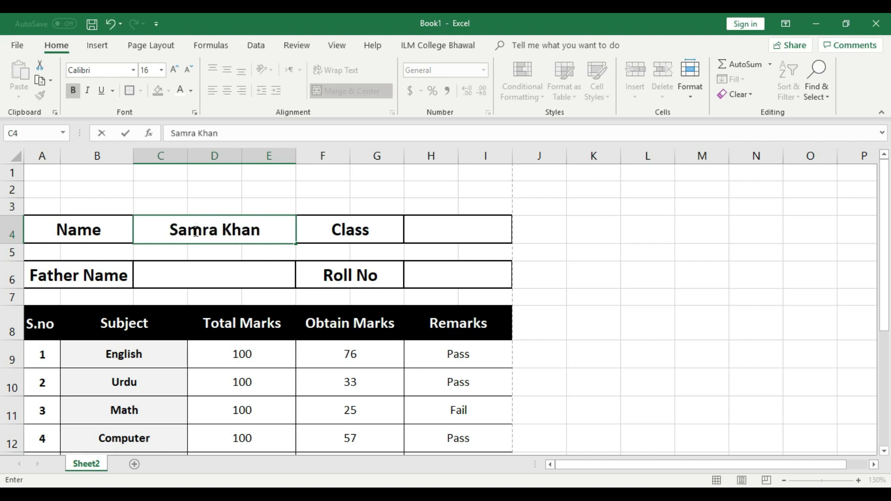
click(193, 264)
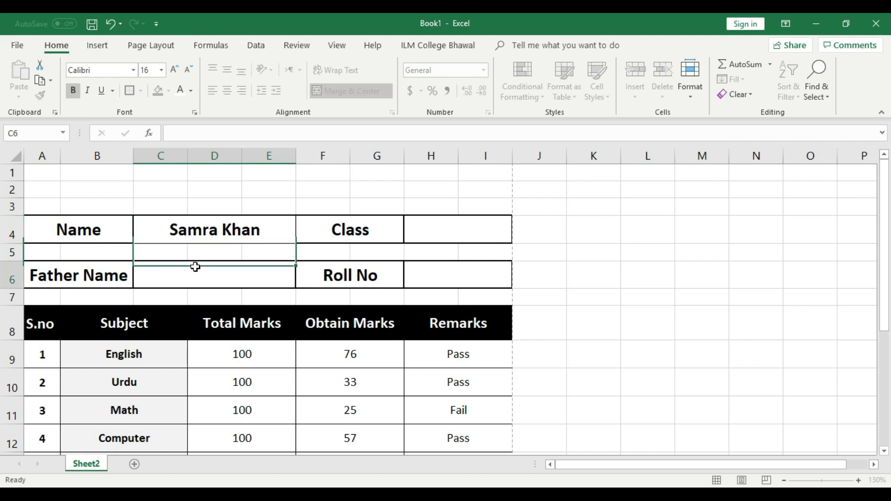
click(233, 277)
click(564, 264)
double_click(263, 281)
text(Khan)
click(579, 276)
click(246, 276)
Step: Left-align both name cells and the Name and Father Name labels
click(237, 228)
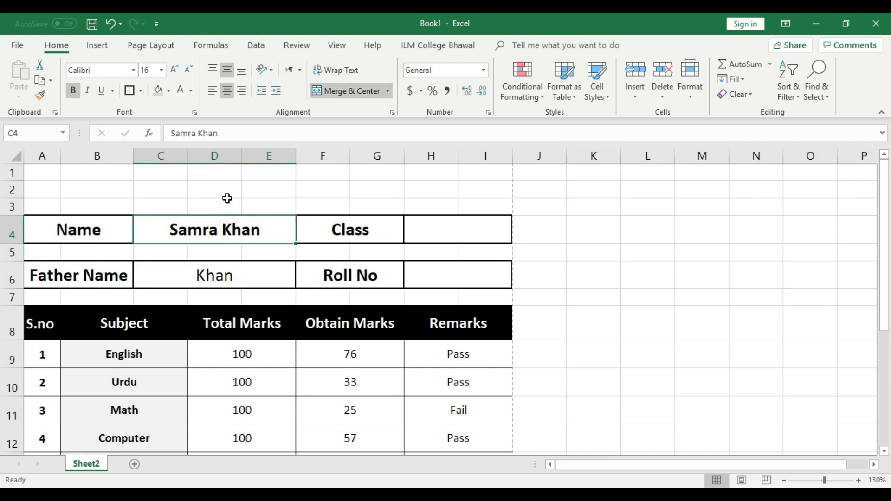
click(211, 91)
click(211, 273)
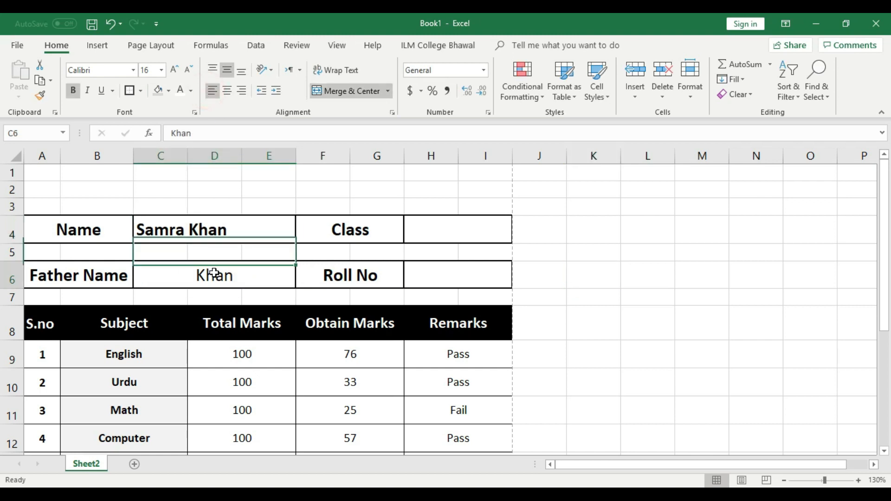
click(212, 90)
click(698, 248)
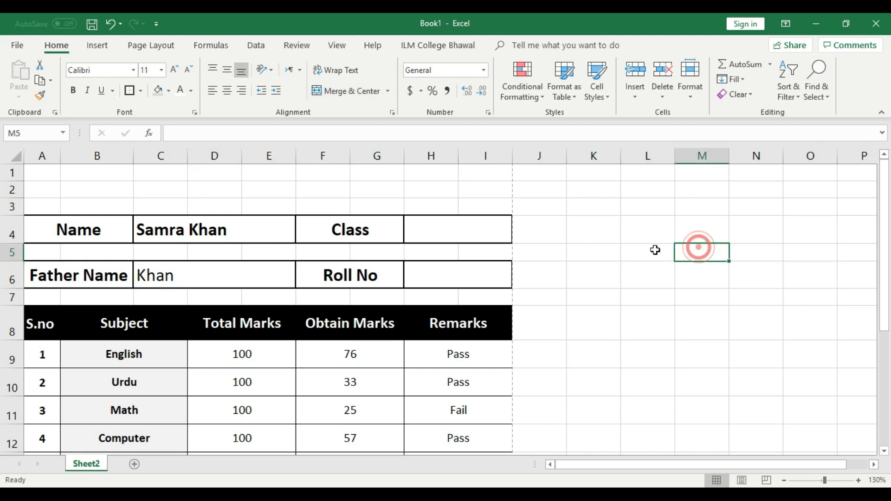
click(156, 232)
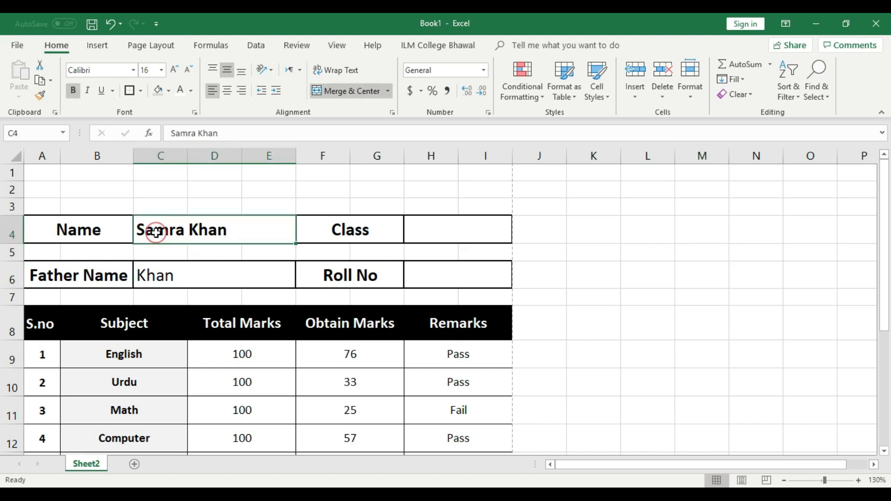
click(106, 231)
click(212, 90)
click(101, 283)
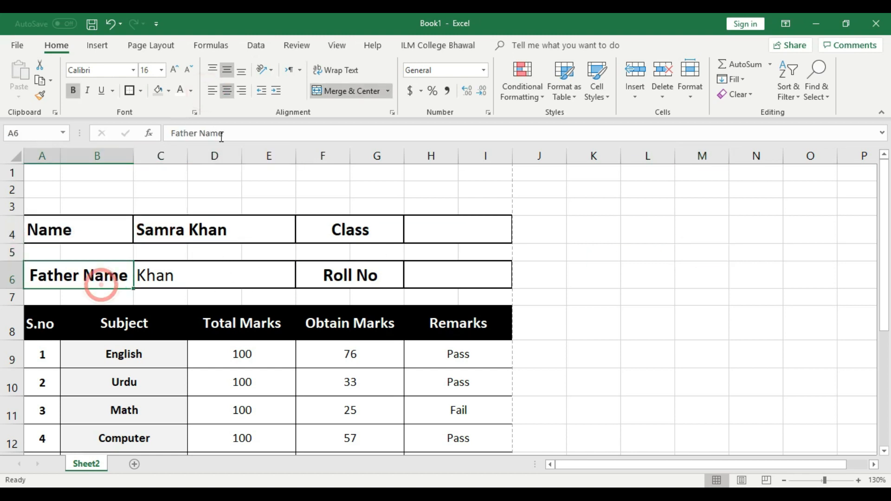
click(212, 91)
click(528, 239)
Step: Enter class ICS-1 in H4 and the student's roll number in H6
click(470, 230)
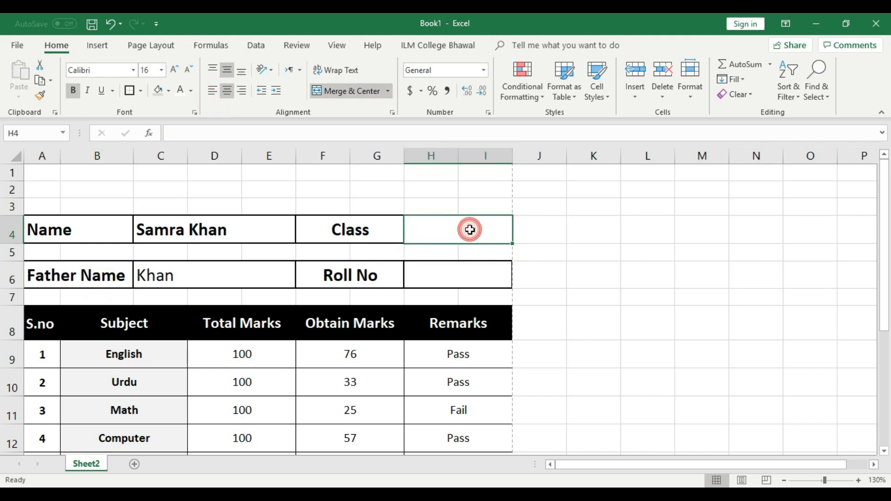
text(ICS-1)
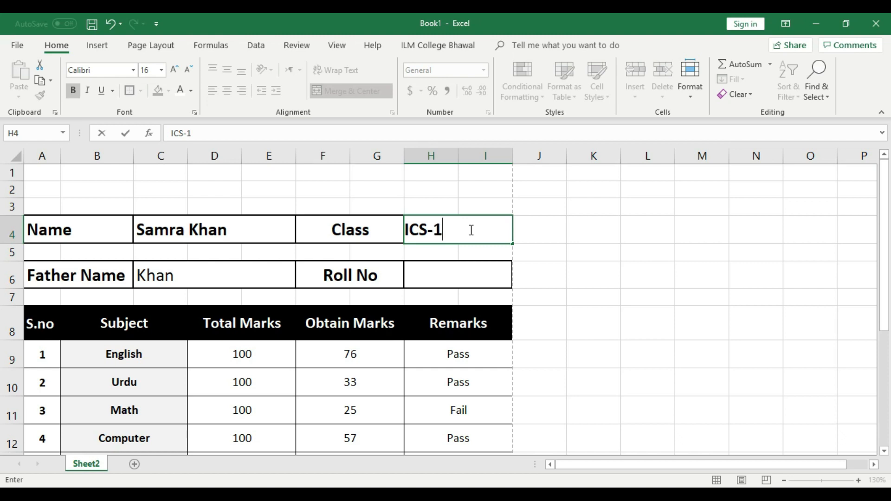
click(587, 253)
click(478, 234)
click(471, 285)
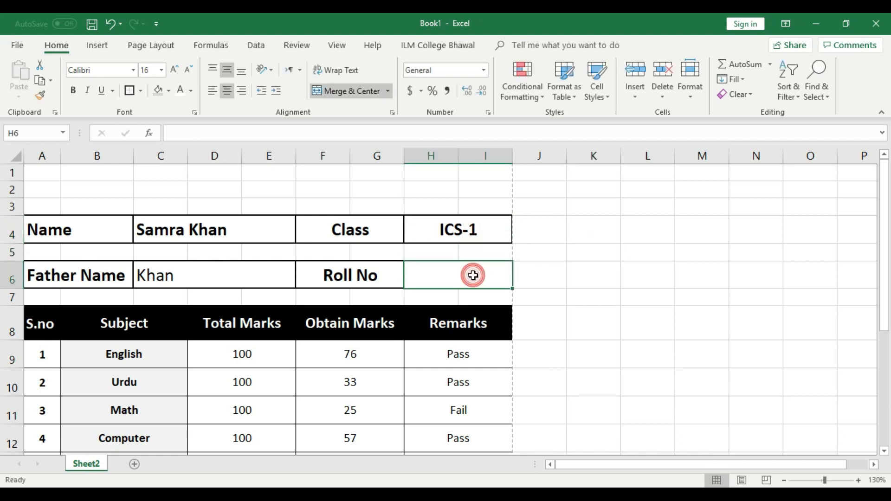
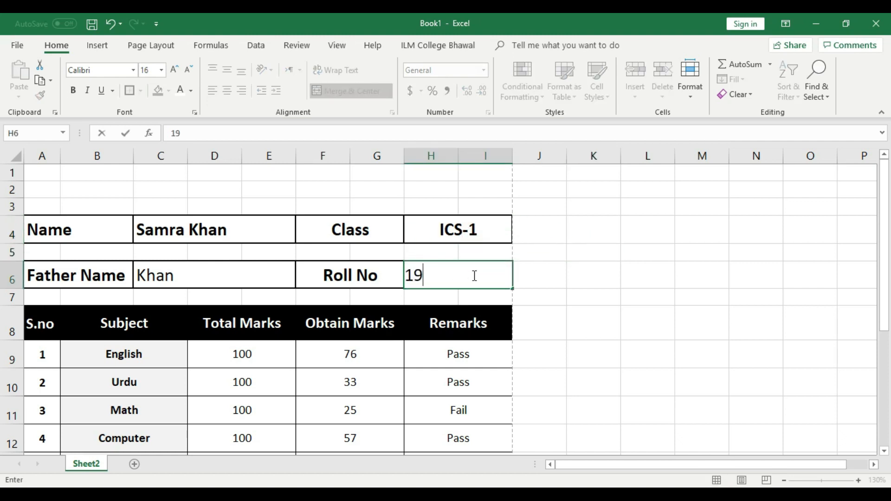
click(548, 274)
click(476, 275)
Step: Make the roll number and father's name bold, then preview the card
click(72, 90)
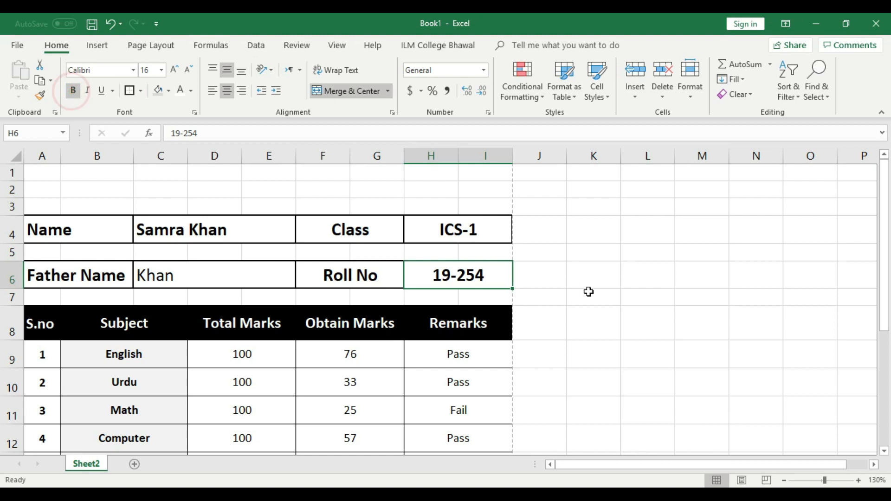
click(179, 274)
click(73, 91)
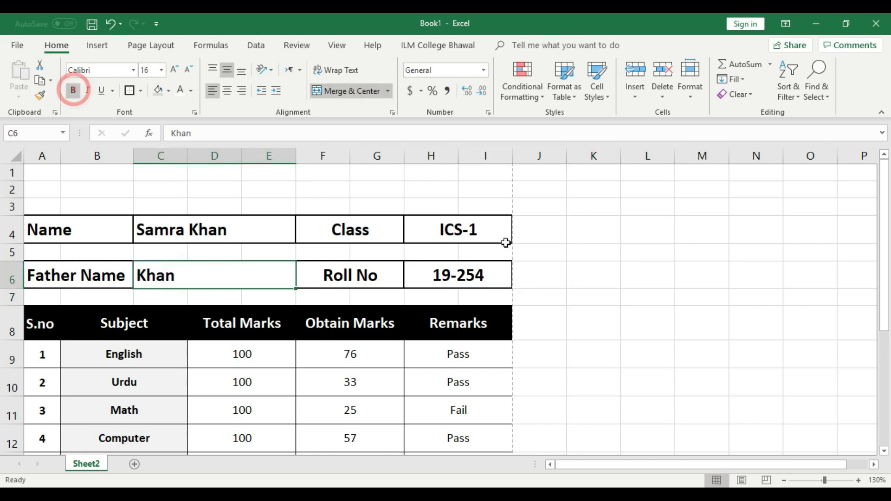
click(548, 239)
key(ctrl+p)
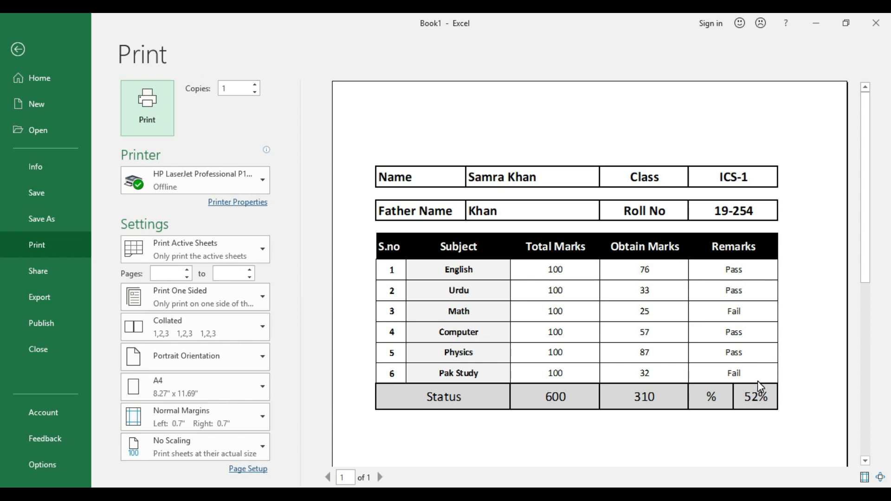
click(19, 48)
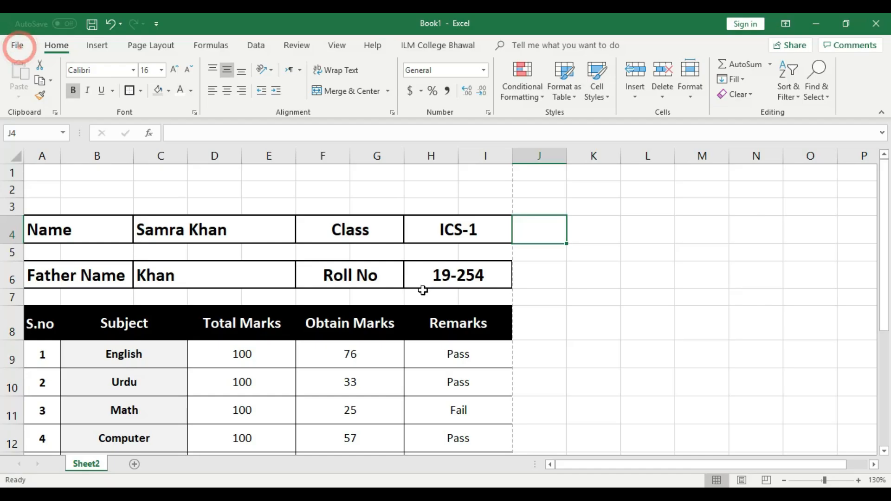
click(538, 281)
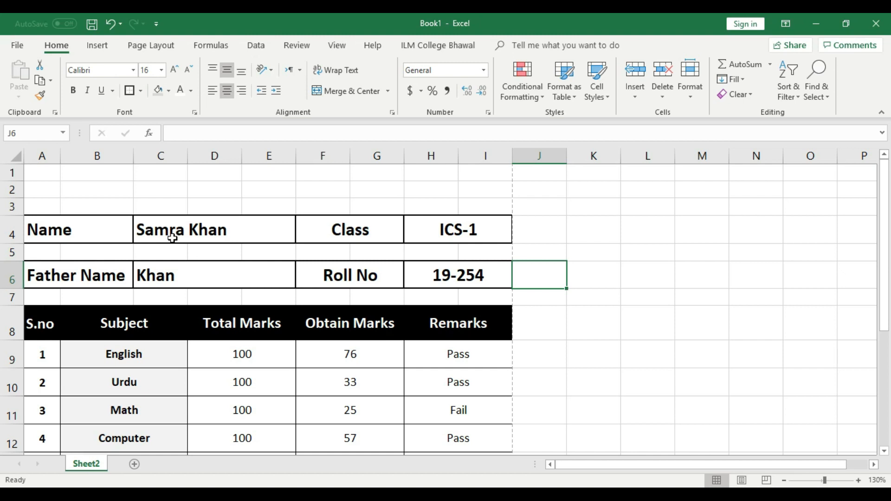
click(520, 222)
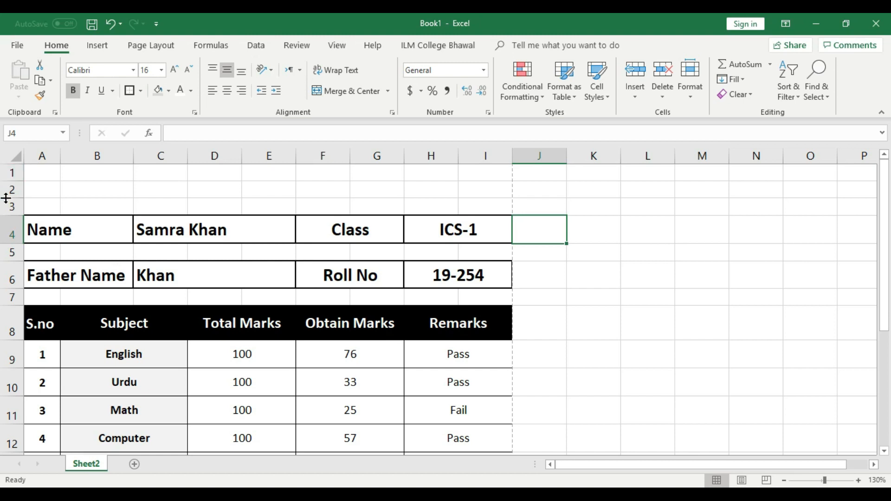
Step: Insert two blank rows above the card at rows 2–3
drag(11, 190, 12, 207)
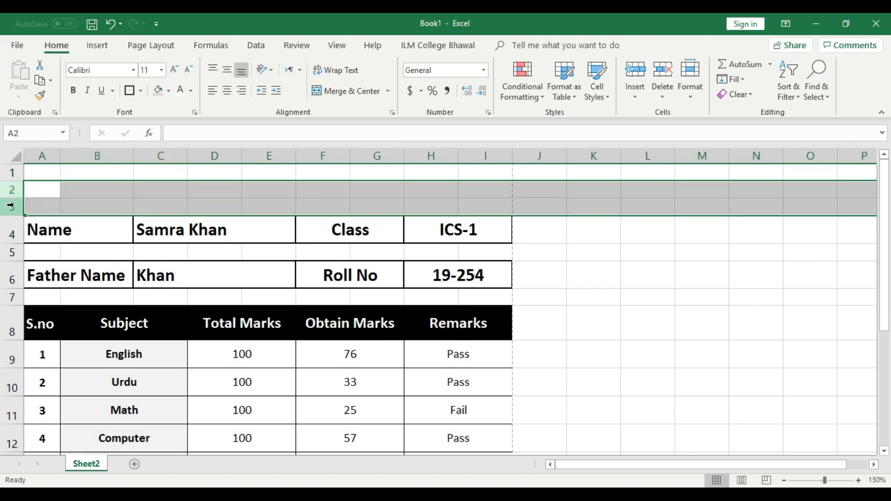
right_click(9, 207)
click(37, 296)
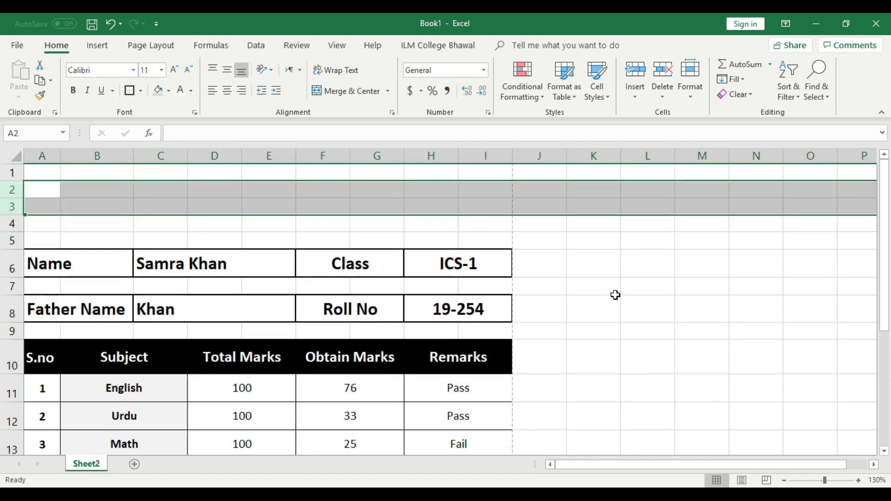
click(615, 294)
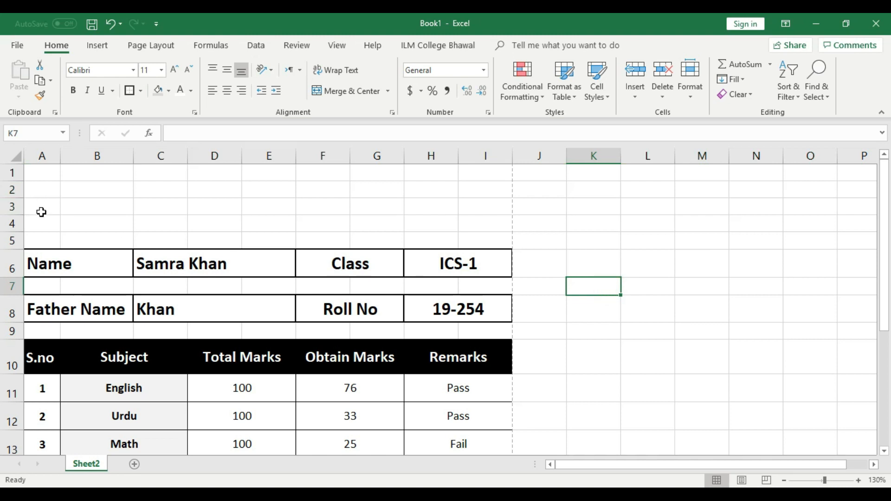
click(14, 241)
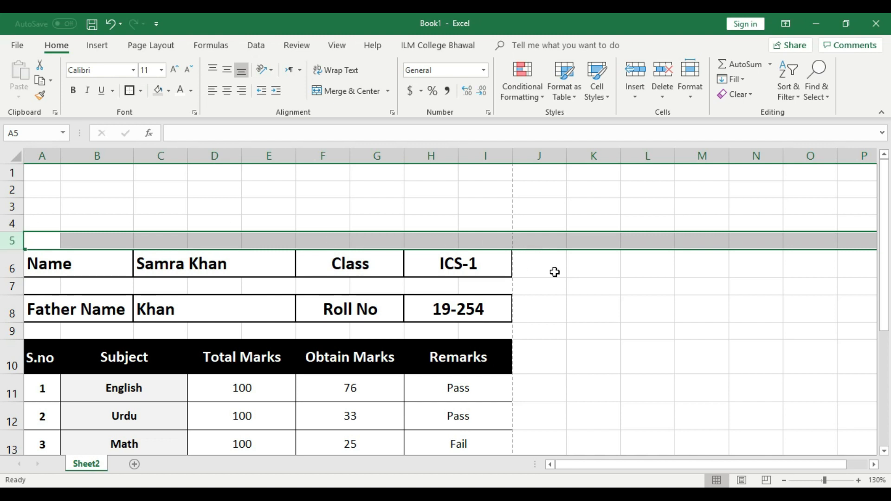
Step: Merge A2:B4 into one cell with a Thick Box Border and preview the page
click(599, 285)
drag(38, 190, 106, 223)
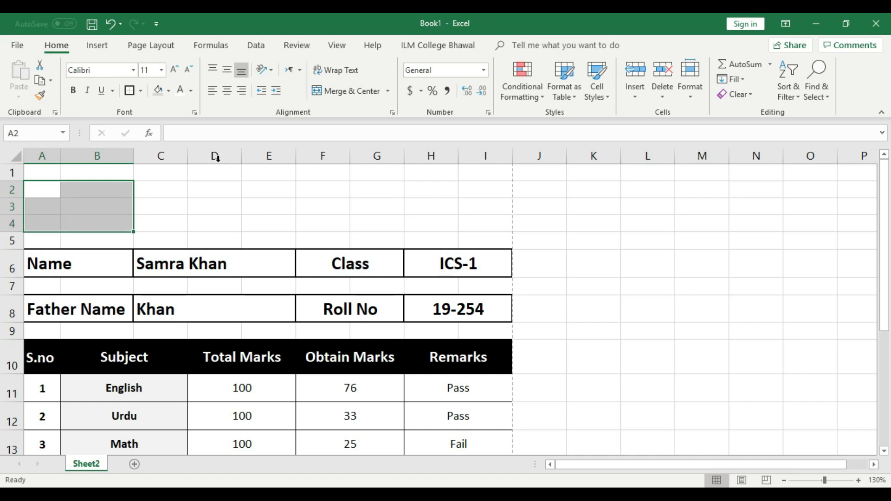
click(332, 93)
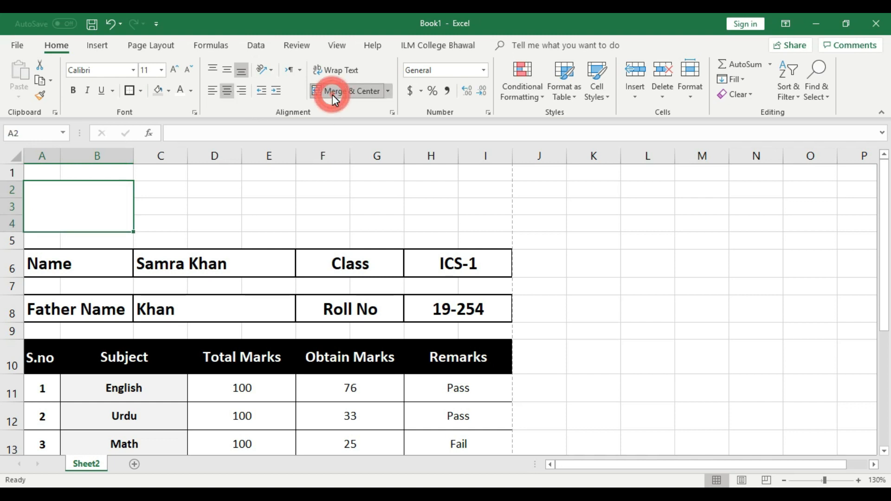
click(128, 90)
click(255, 195)
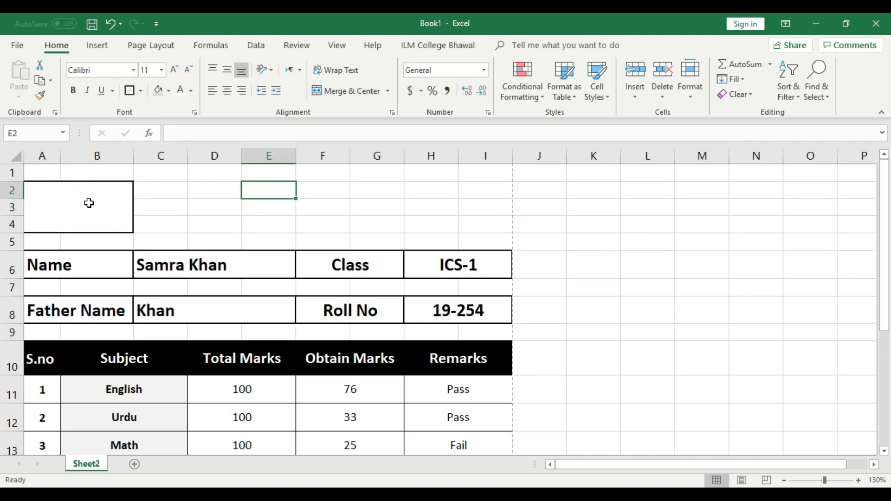
key(ctrl+p)
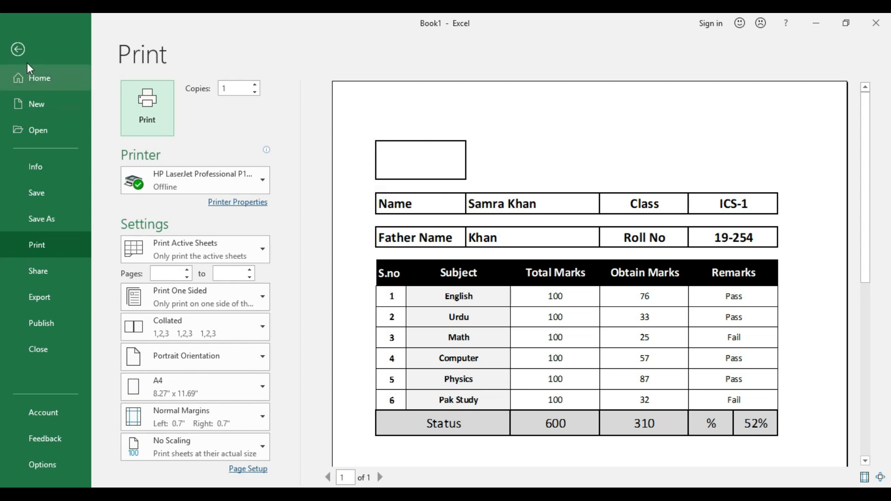
Step: Back on the worksheet, select the merged A2:B4 box and bring up the Insert ribbon
click(18, 49)
click(91, 244)
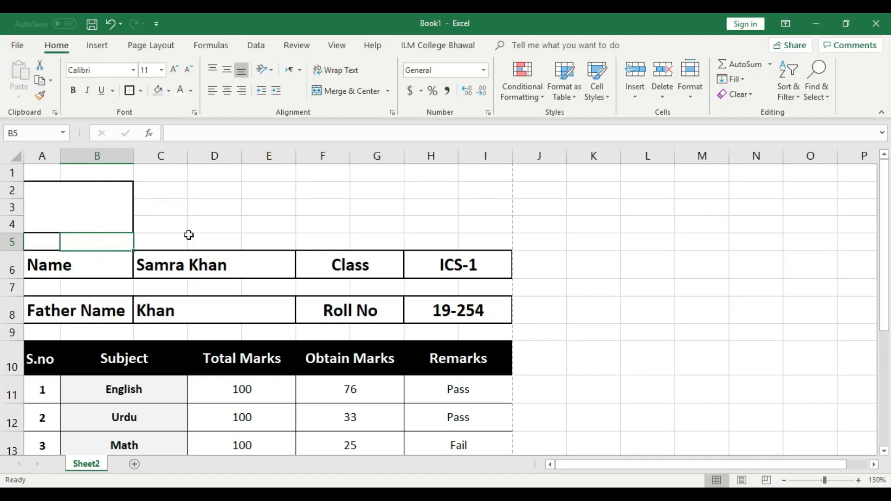
click(233, 222)
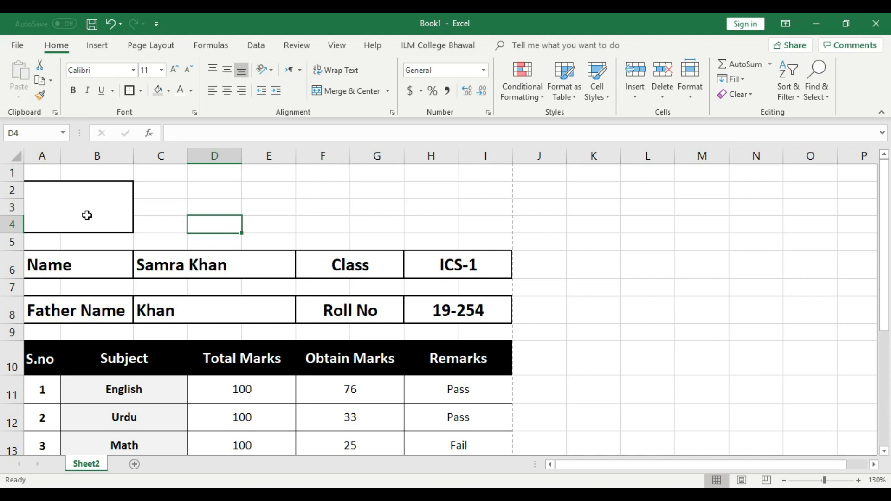
click(298, 203)
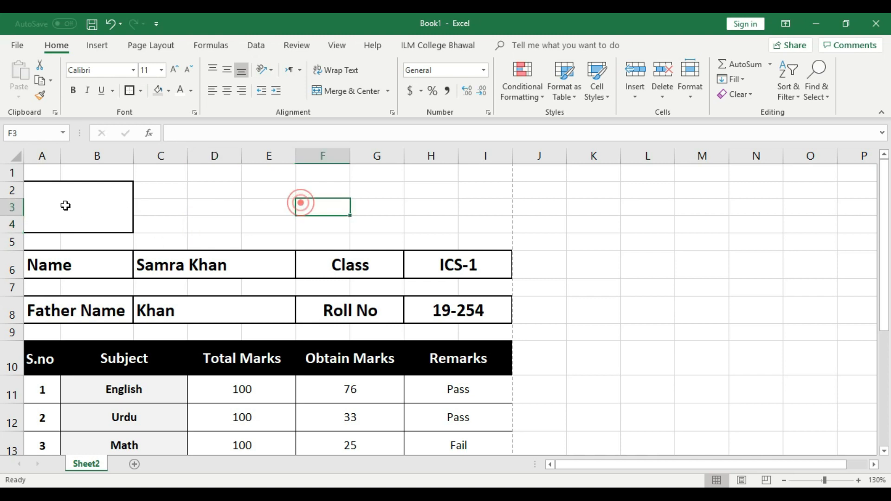
click(92, 211)
click(193, 211)
click(102, 204)
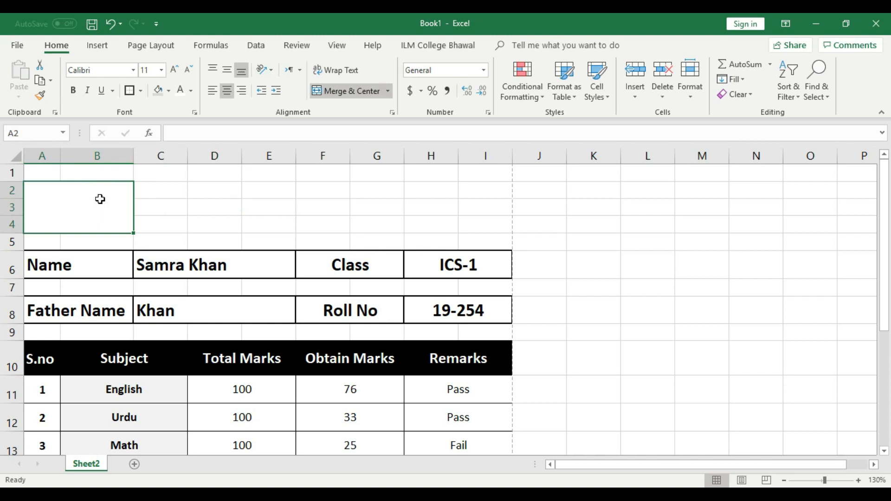
click(88, 212)
click(99, 47)
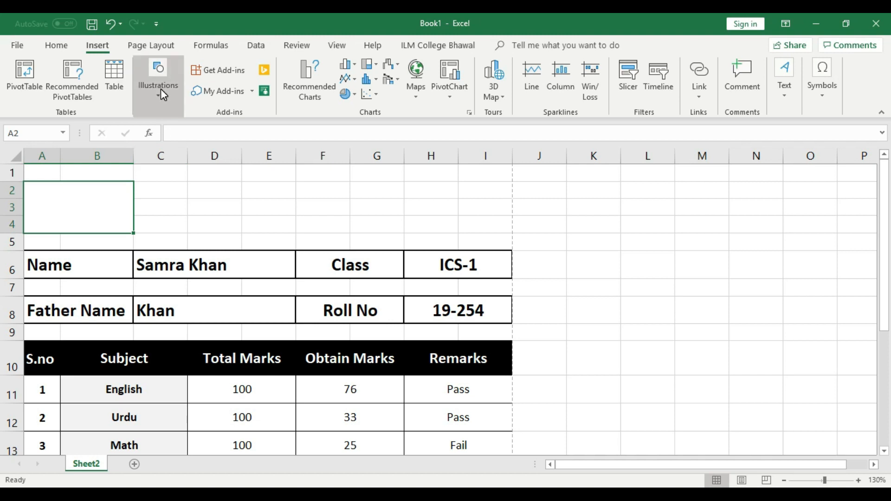
Step: Insert the Screenshot_1 logo picture from the Desktop and drag it to the right
click(164, 102)
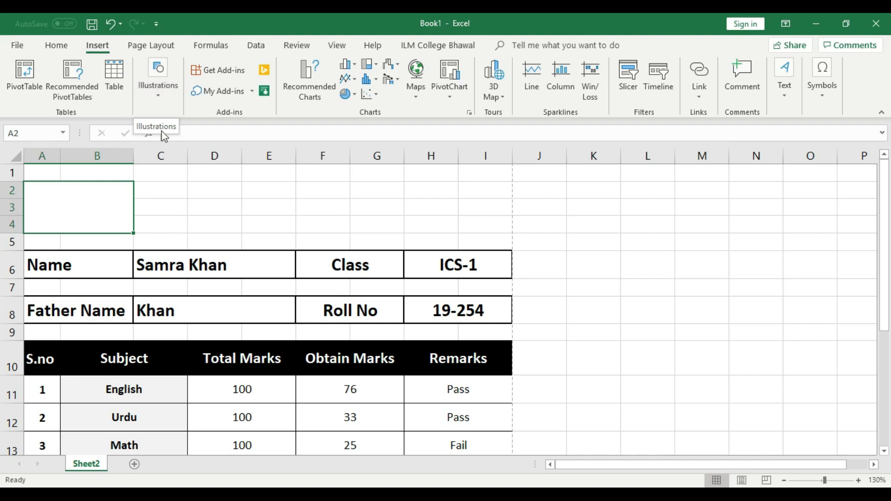
click(159, 97)
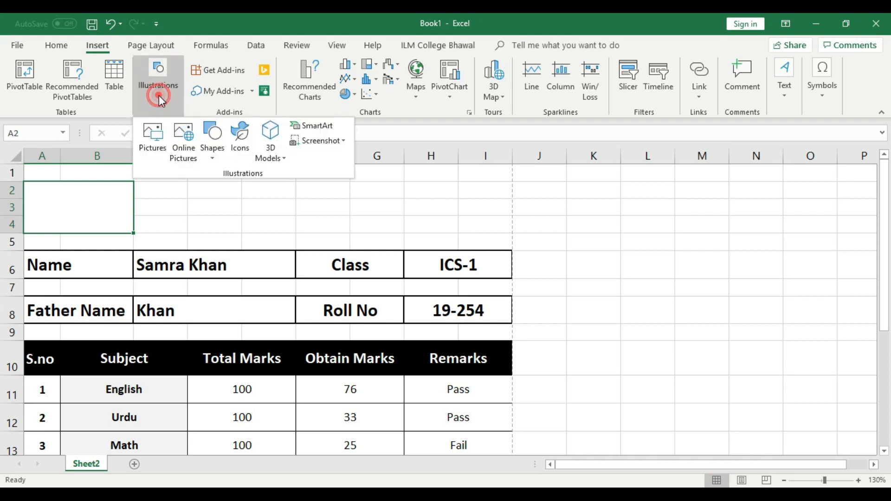
click(155, 140)
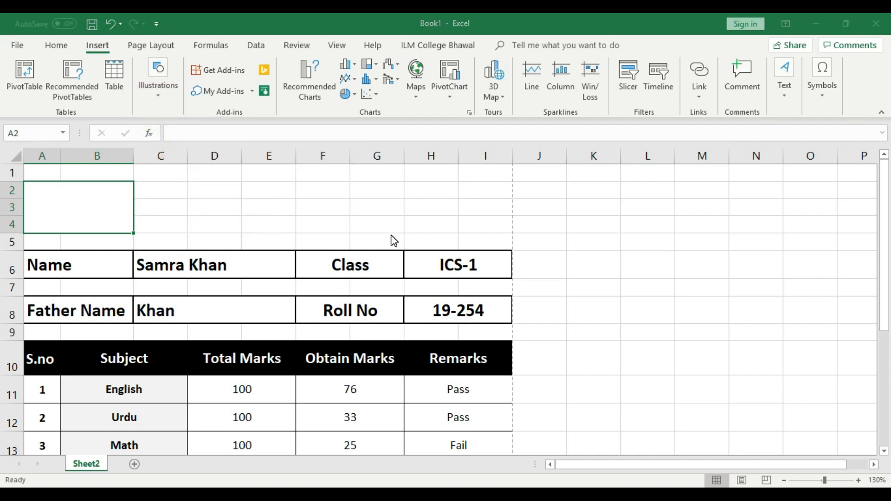
drag(242, 28, 497, 153)
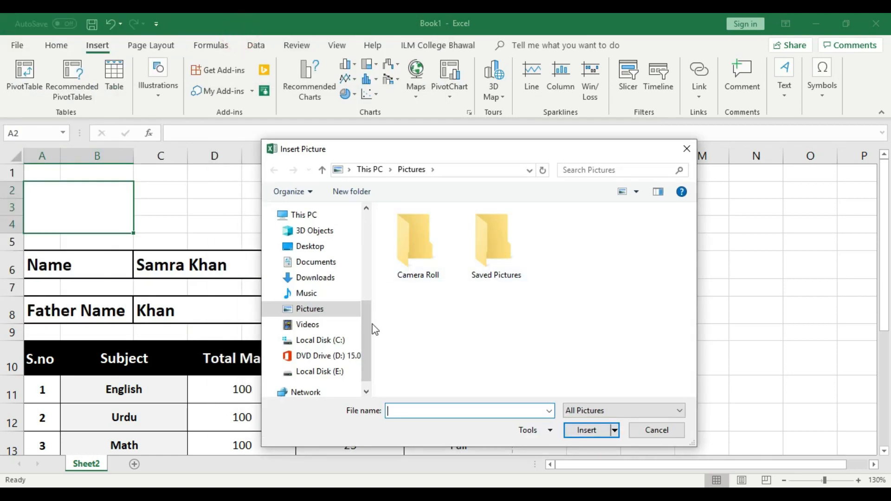
scroll(368, 341, up, 5)
click(310, 235)
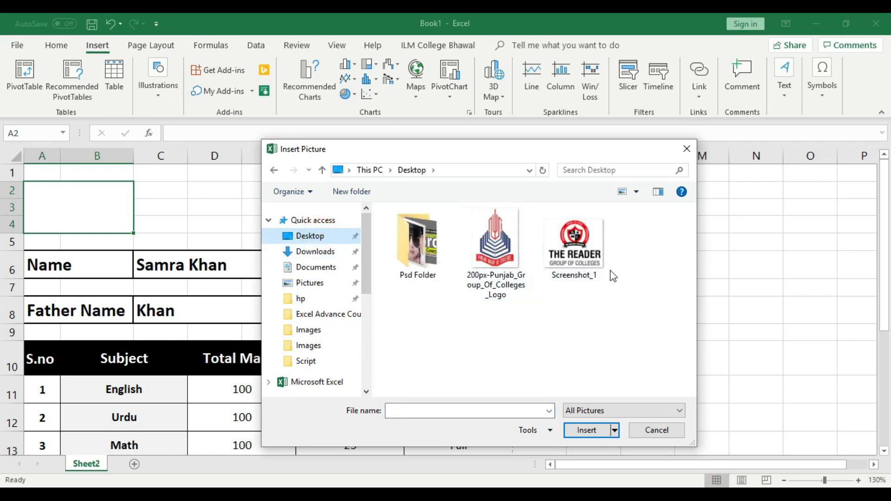
click(575, 241)
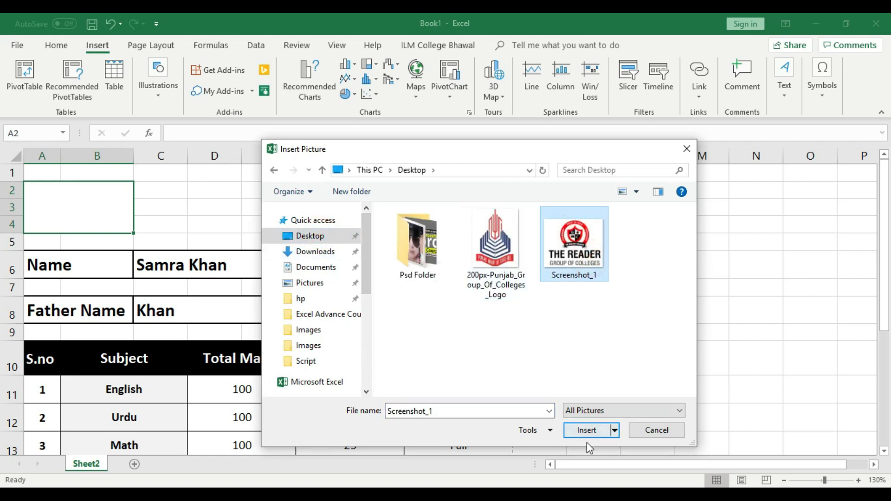
click(587, 430)
drag(190, 294, 332, 297)
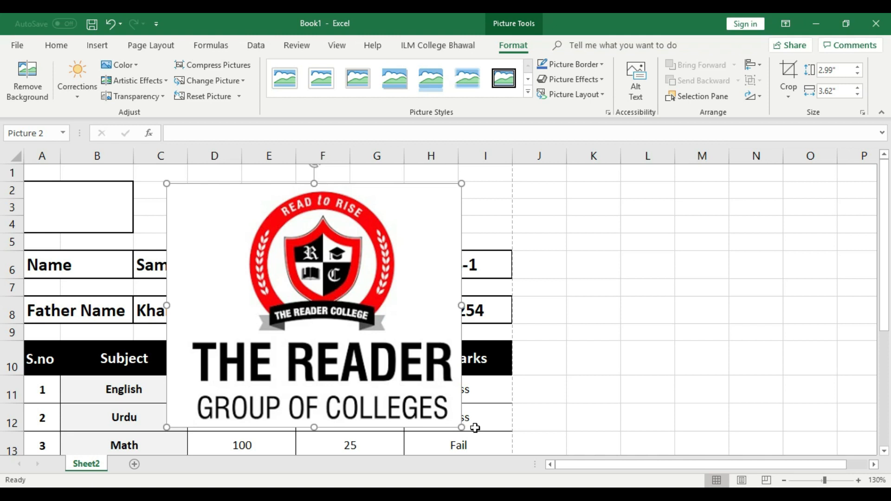
Step: Reposition and resize the logo so it fits inside the A2:B4 box
drag(311, 274, 423, 277)
drag(376, 247, 455, 274)
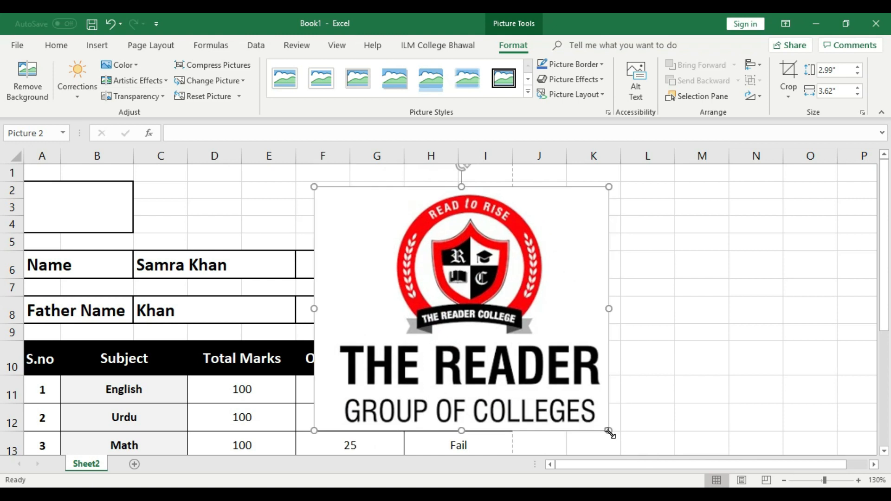
drag(610, 432, 604, 396)
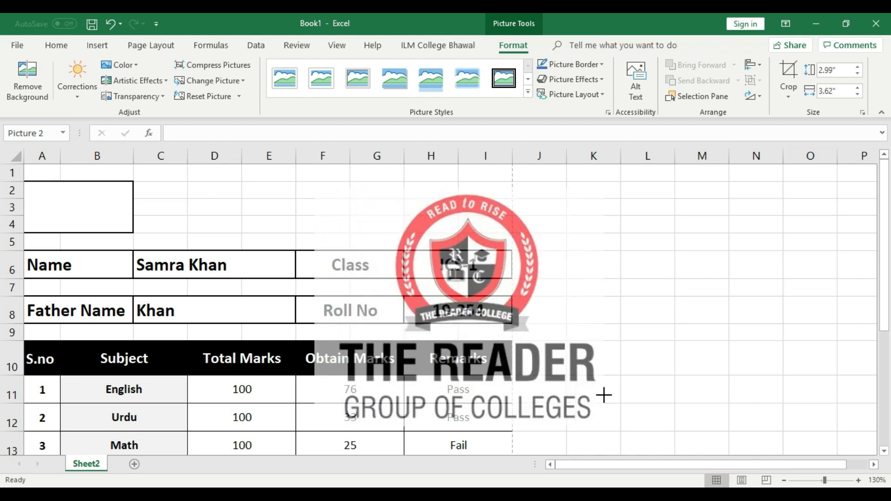
drag(604, 396, 79, 206)
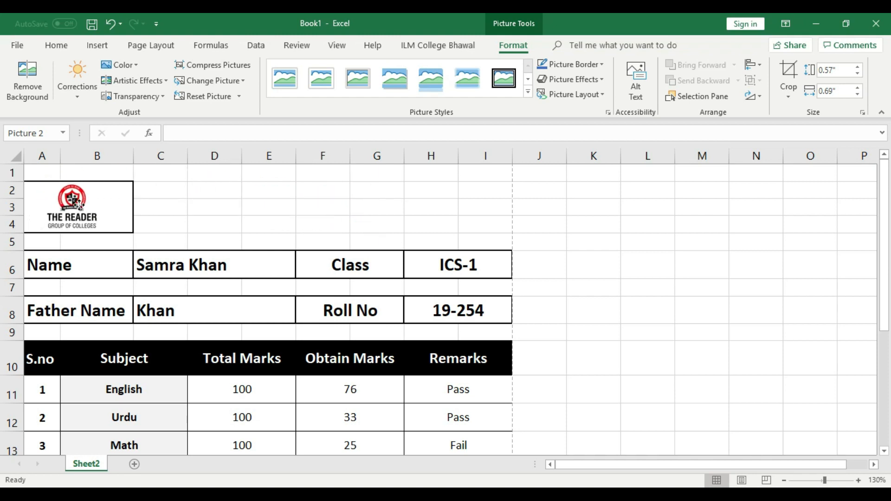
click(579, 247)
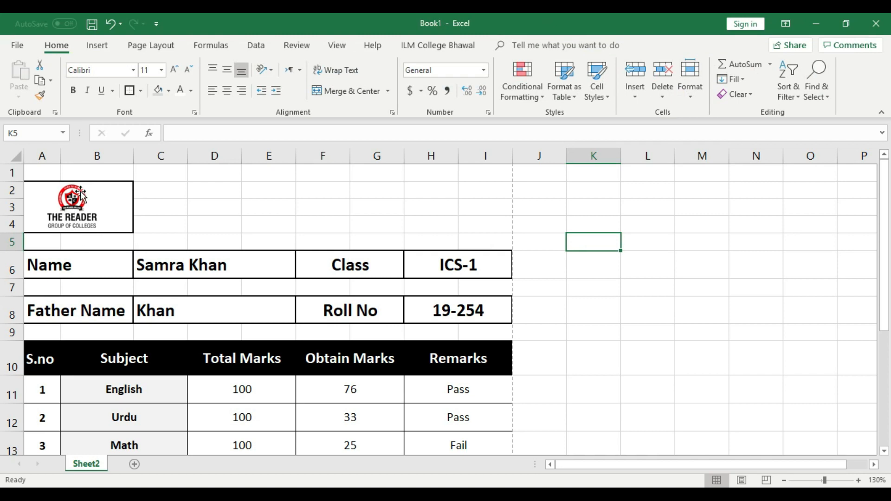
Step: Check the card in print preview, toggling Zoom to Page, then return to the sheet
key(ctrl+p)
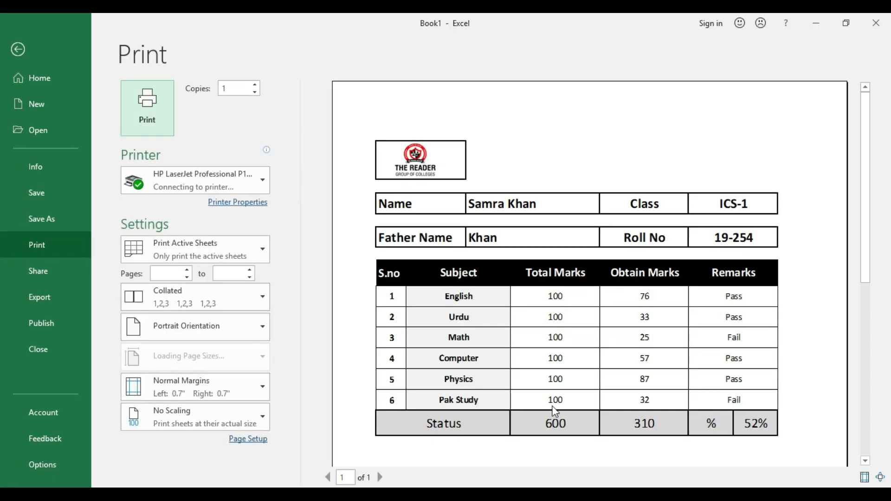
click(881, 477)
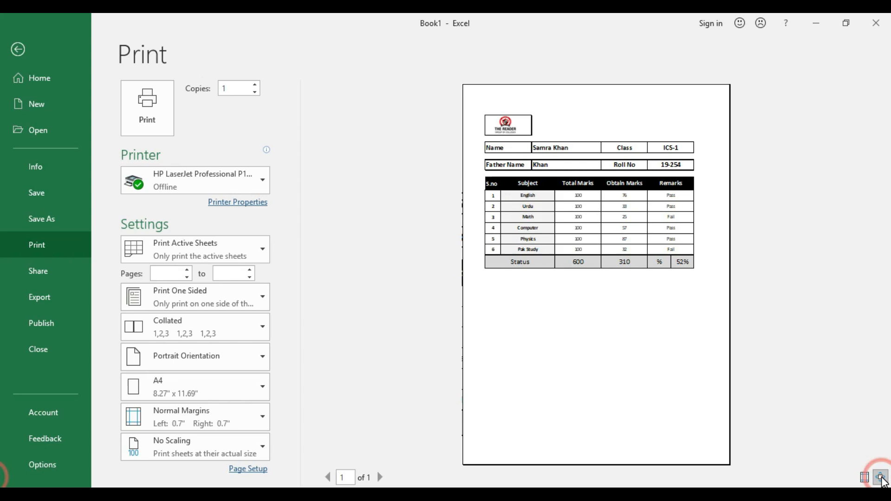
click(881, 479)
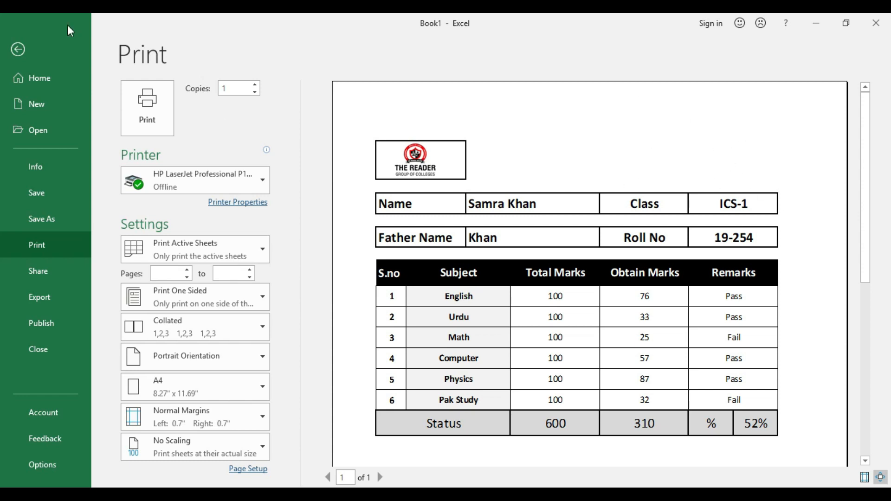
click(18, 50)
Step: Merge C2:G4 into one cell beside the logo and check it in print preview
click(411, 221)
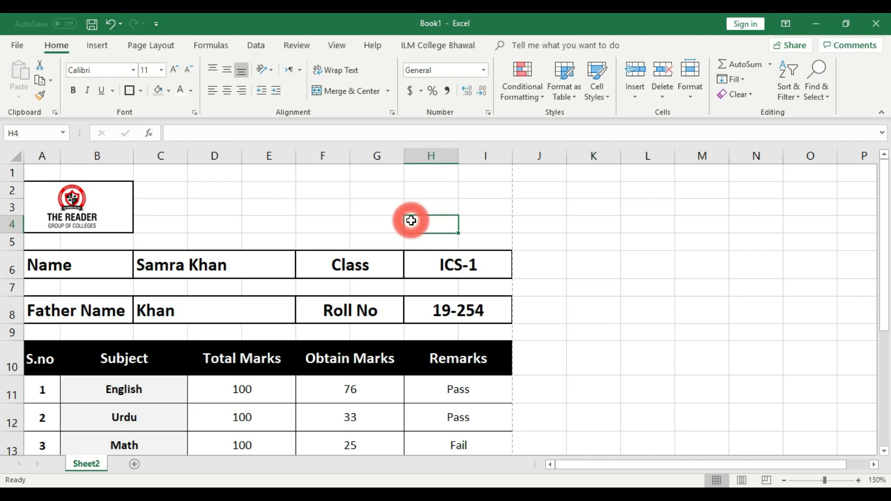
click(412, 191)
click(162, 190)
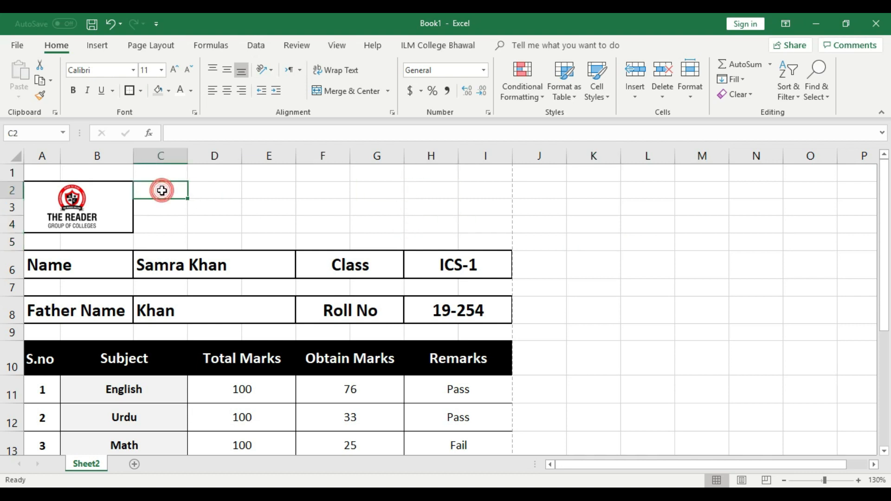
drag(162, 191, 388, 221)
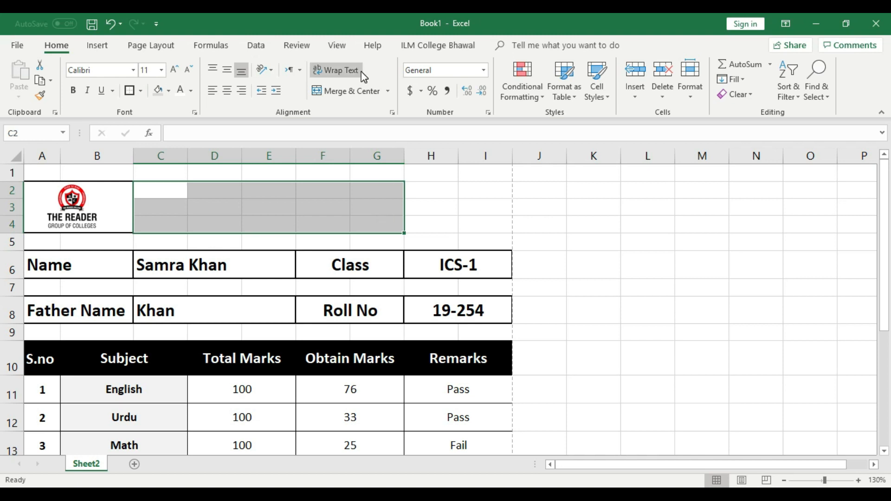
click(356, 91)
click(462, 186)
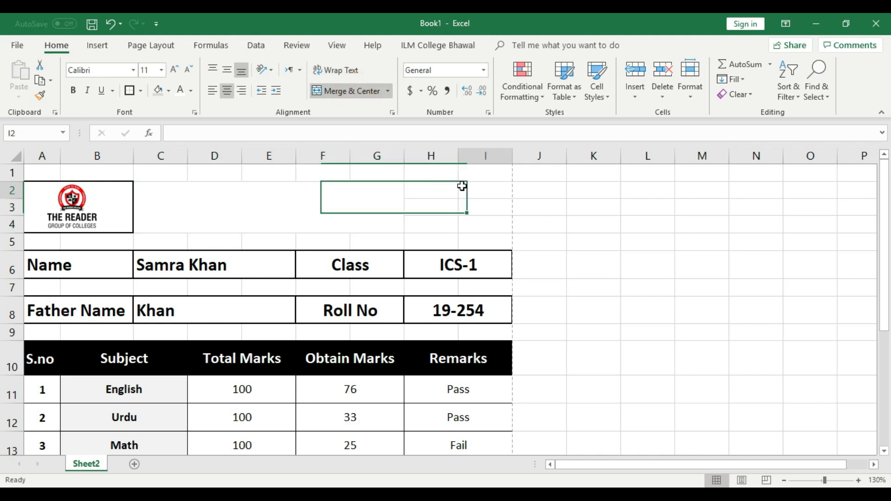
click(271, 205)
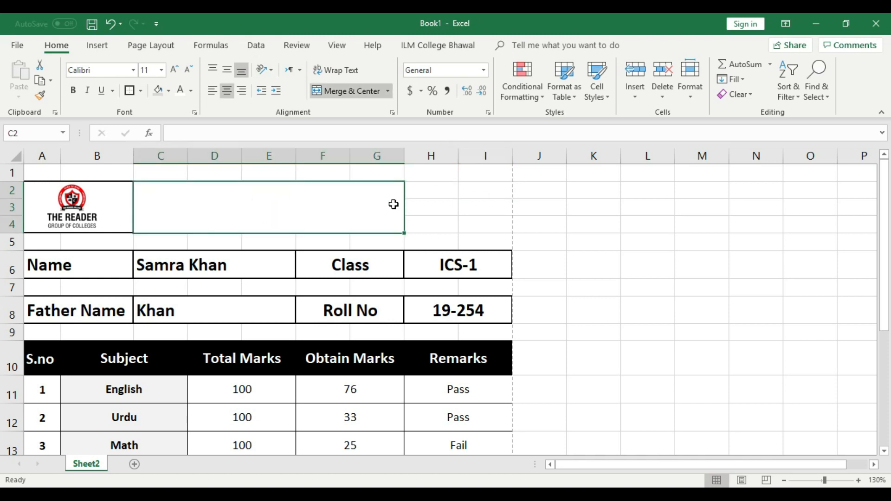
click(434, 205)
key(ctrl+p)
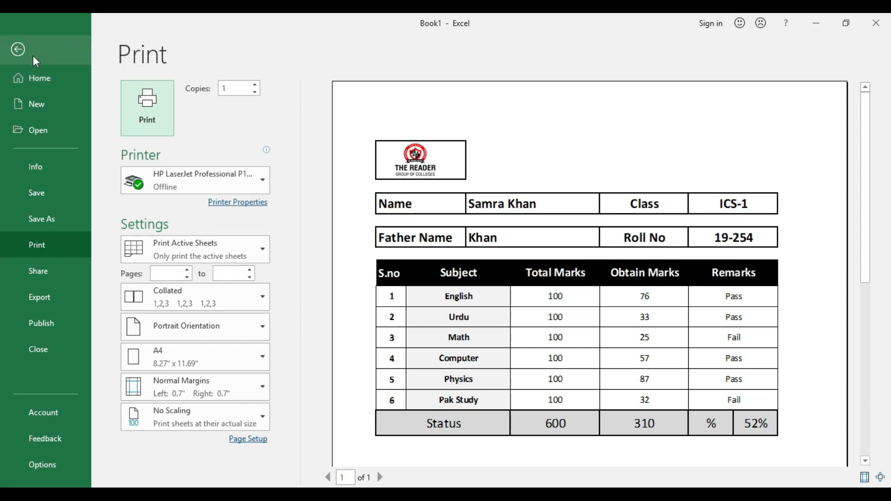
click(18, 50)
Step: Give the merged C2:G4 box a black border and confirm it in print preview
click(426, 220)
click(265, 201)
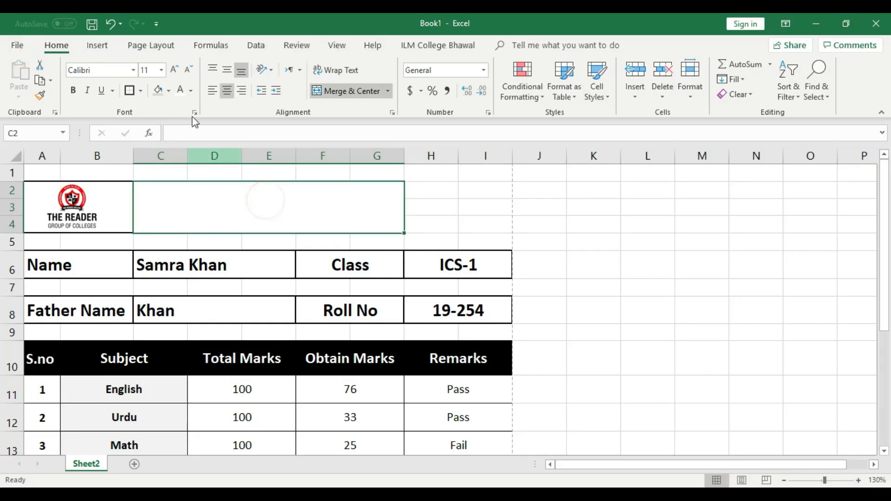
click(130, 91)
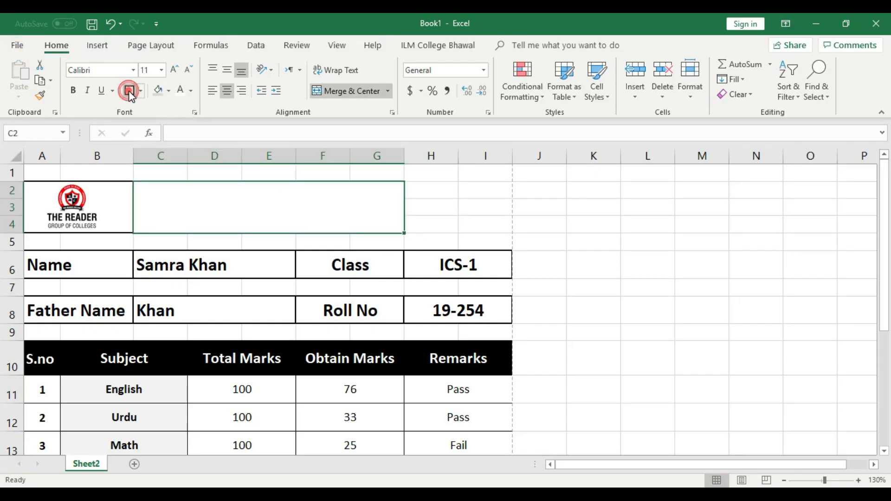
click(462, 219)
key(ctrl+p)
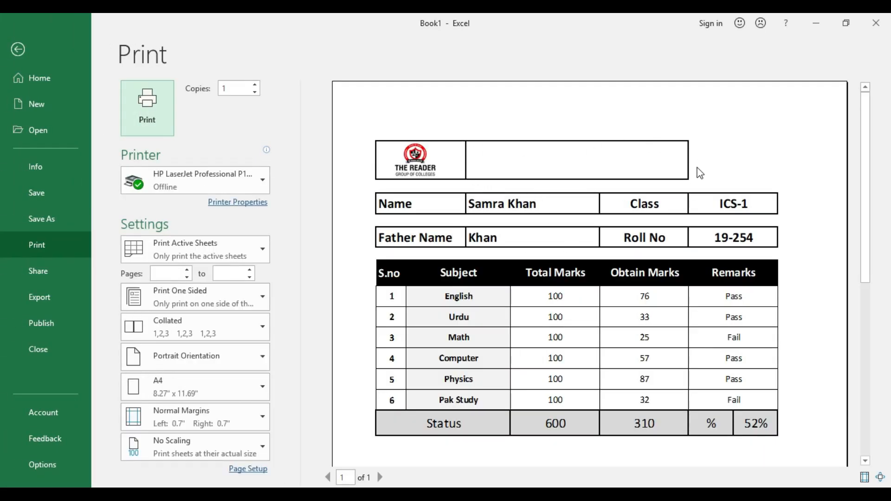
click(17, 50)
click(455, 195)
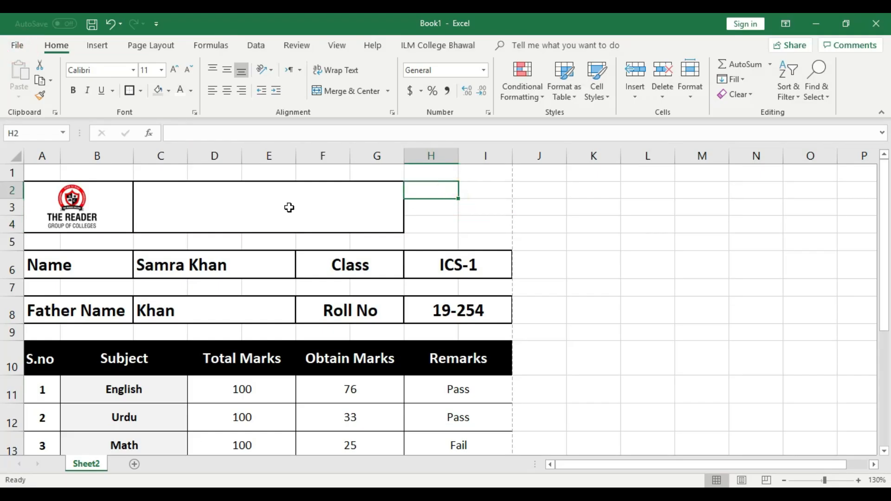
Step: Type 'Reader College Bhalwal' into C2:G4, middle-align it and enlarge it four font steps
double_click(290, 207)
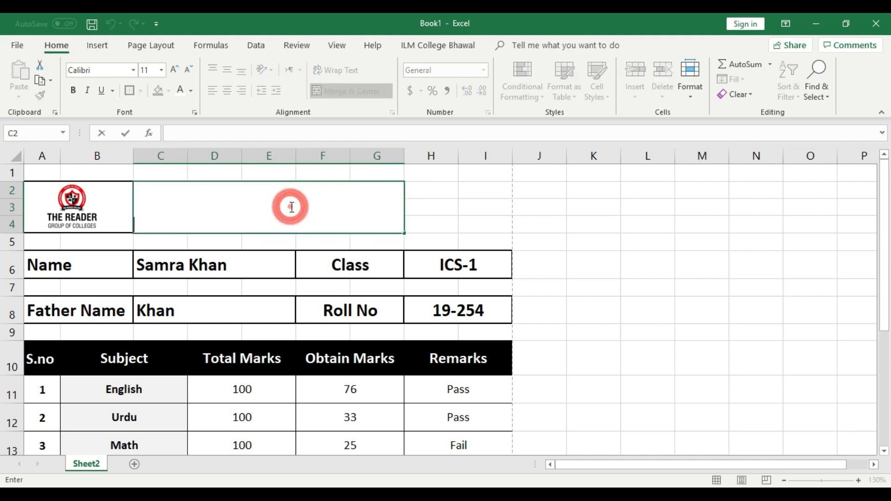
text(Reader Coll)
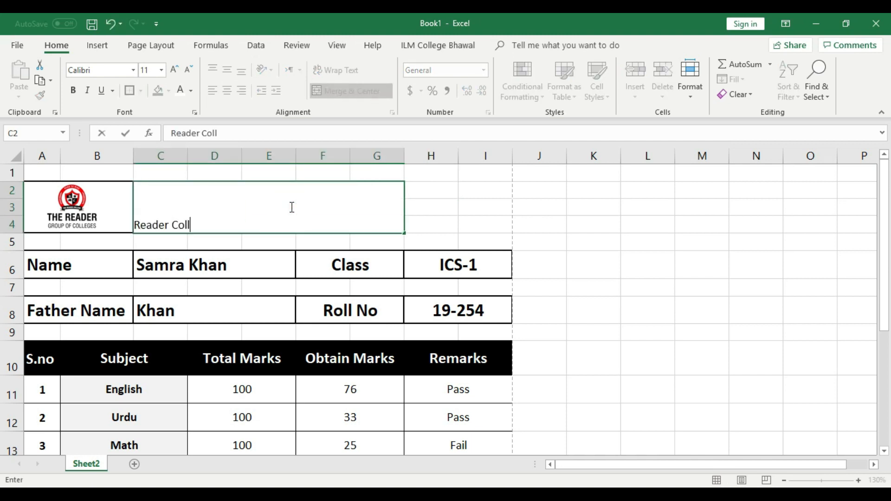
text(ege Bhalwal)
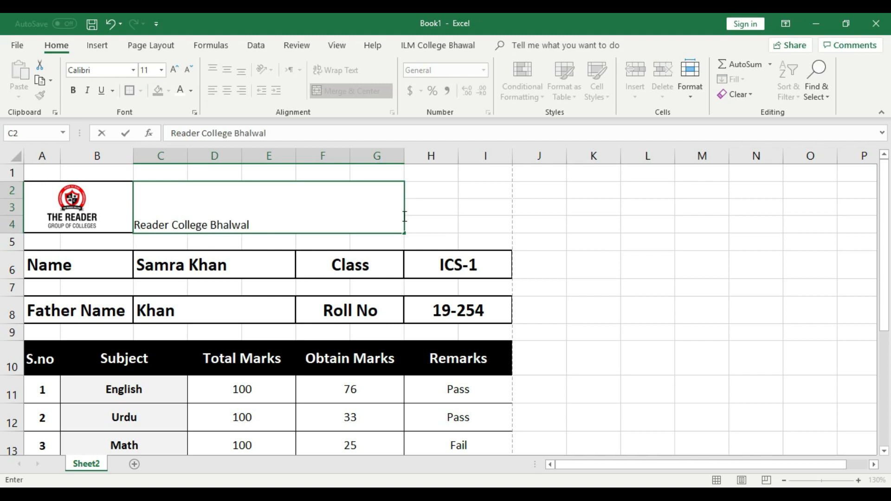
click(428, 211)
click(295, 209)
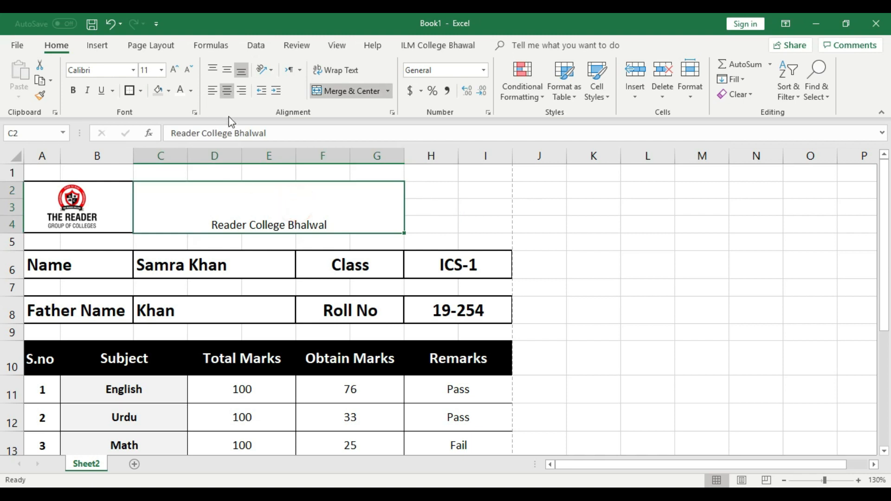
click(228, 72)
click(177, 74)
click(177, 73)
click(177, 73)
click(177, 73)
click(177, 73)
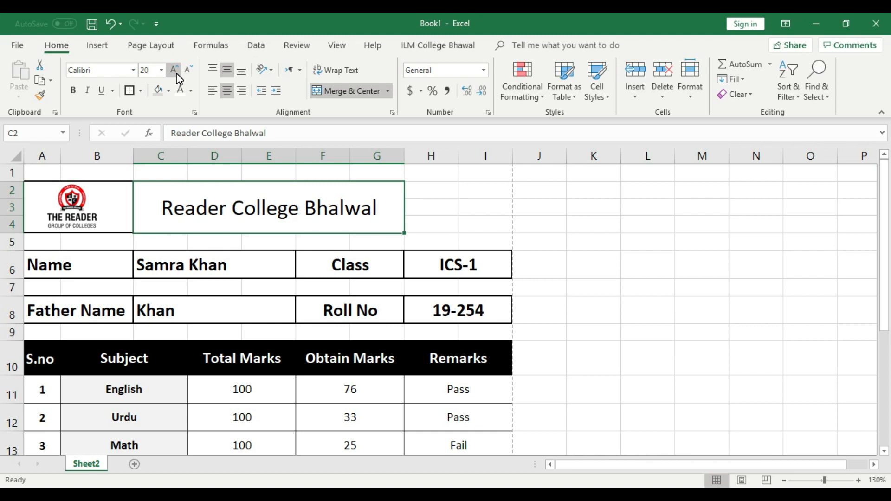
click(538, 216)
Step: Change the title text's font to Algerian
double_click(360, 203)
drag(360, 205, 136, 204)
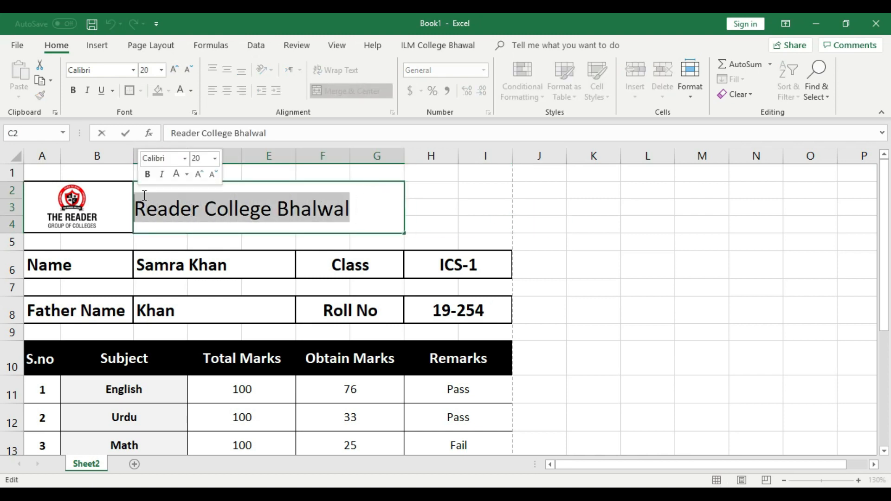
click(133, 70)
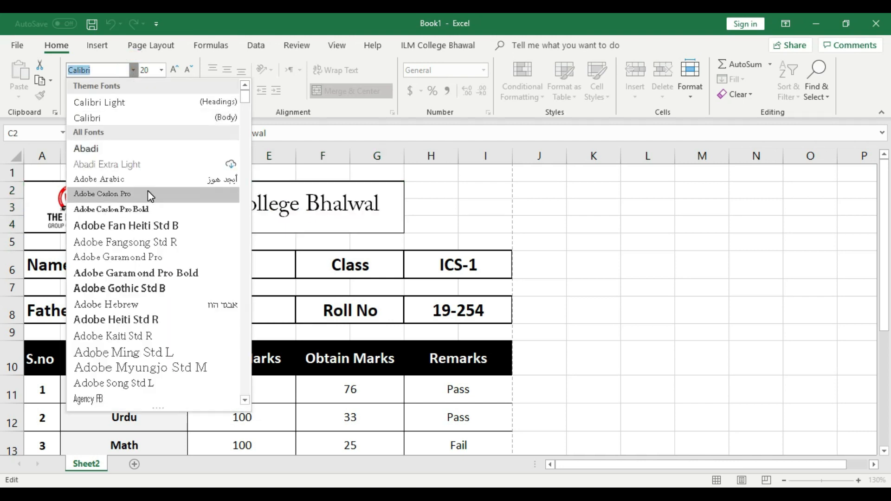
scroll(148, 191, down, 1)
scroll(150, 195, down, 1)
scroll(150, 195, down, 1)
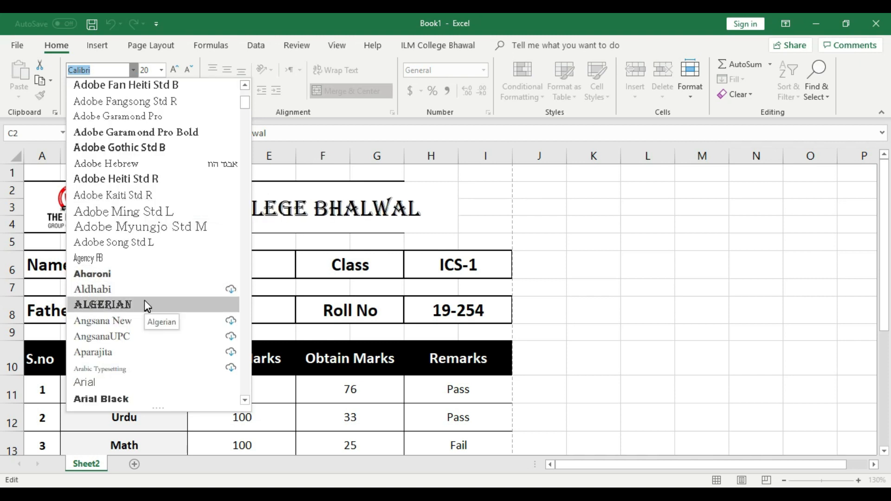
click(123, 305)
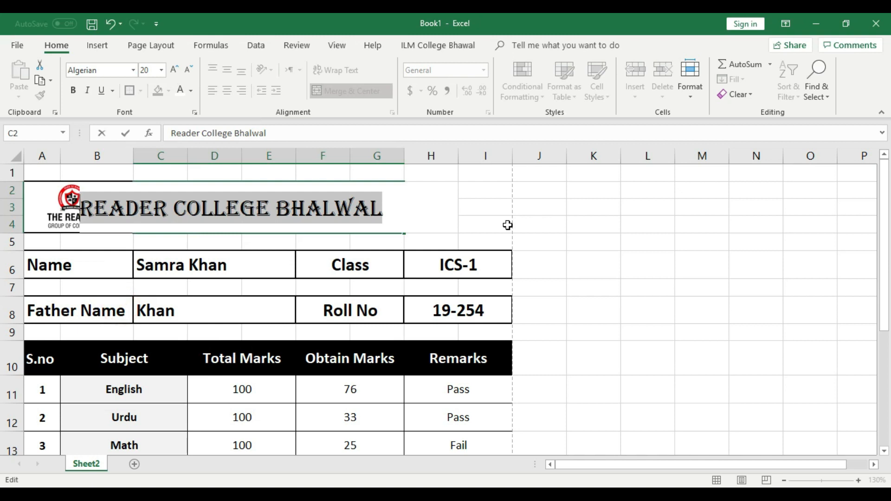
Step: Centre the title in its merged cell and set its size to 16 pt
click(553, 225)
click(373, 204)
click(351, 91)
click(188, 69)
click(189, 69)
click(175, 70)
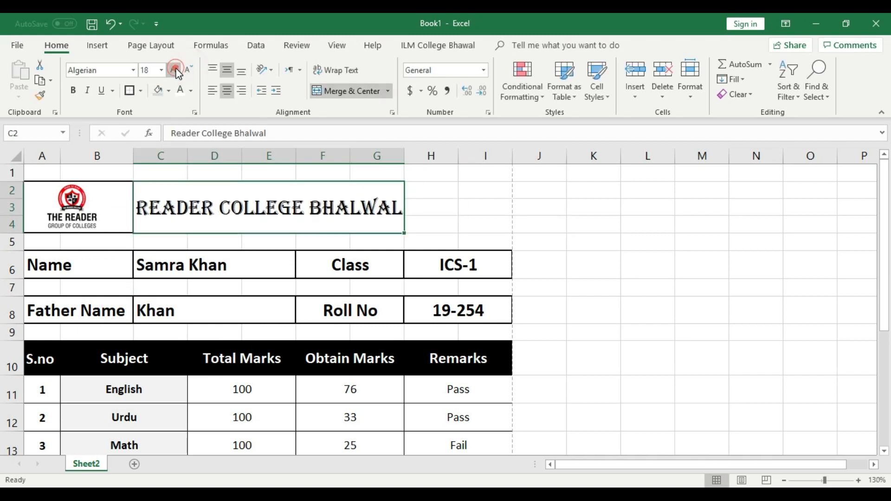
click(189, 70)
click(590, 221)
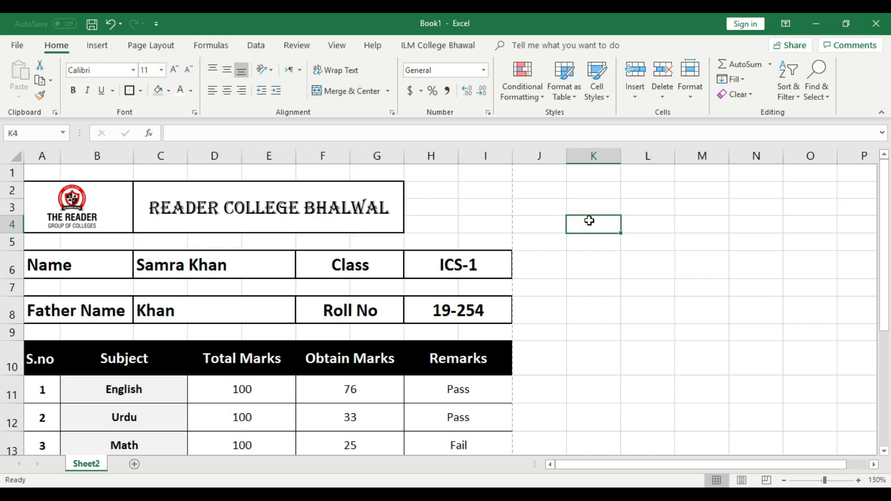
Step: Preview the page, then set the title box's border to No Border
key(ctrl+p)
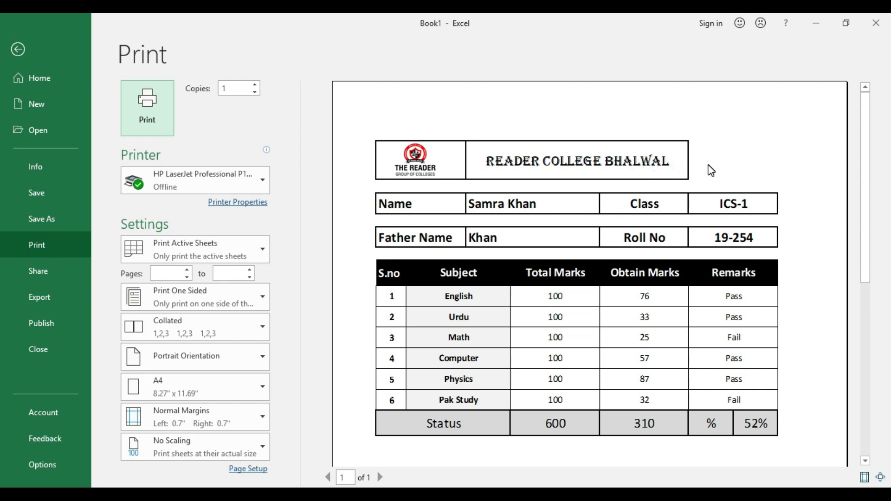
click(20, 58)
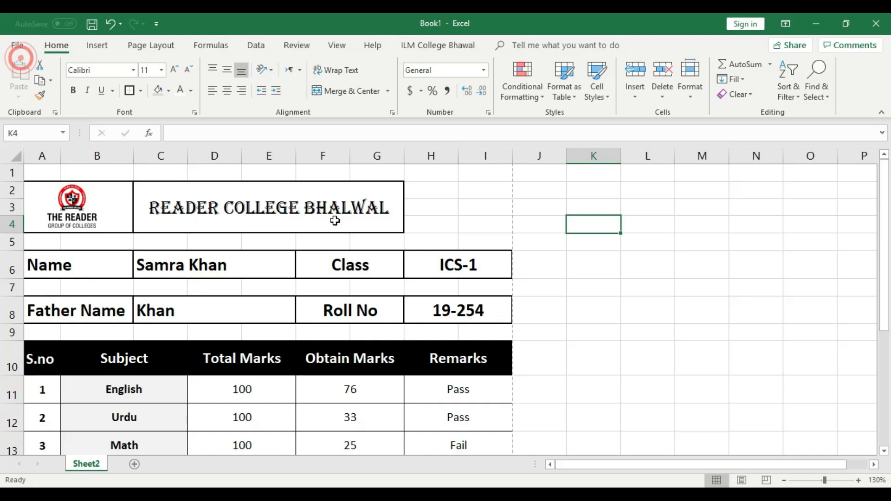
click(238, 200)
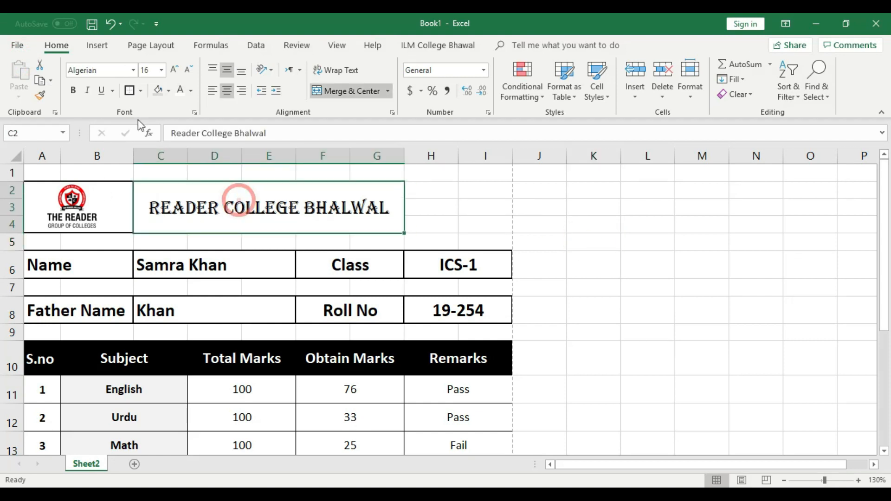
click(141, 90)
click(153, 184)
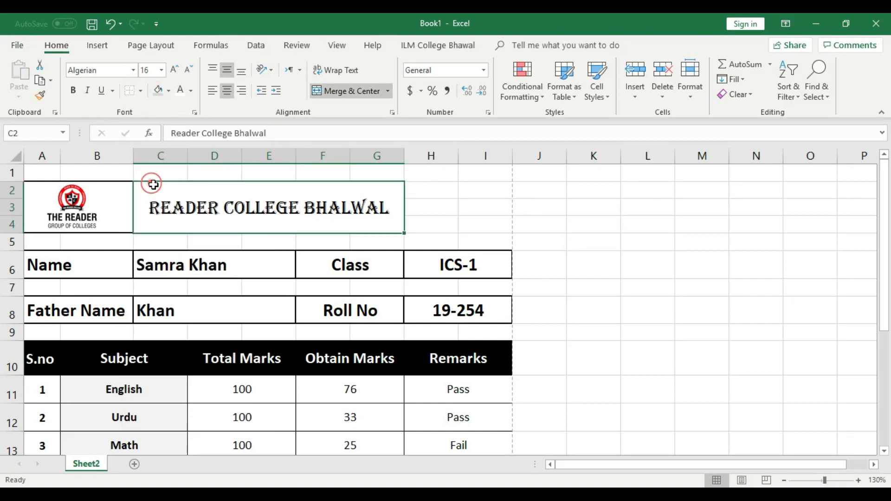
click(463, 191)
Step: Remove the border from the logo box and check the header in print preview
click(72, 204)
click(174, 182)
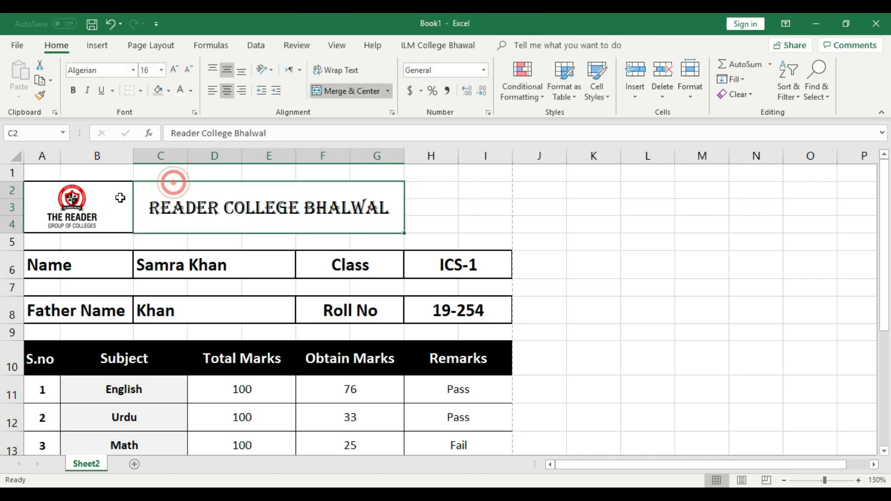
click(120, 197)
click(140, 91)
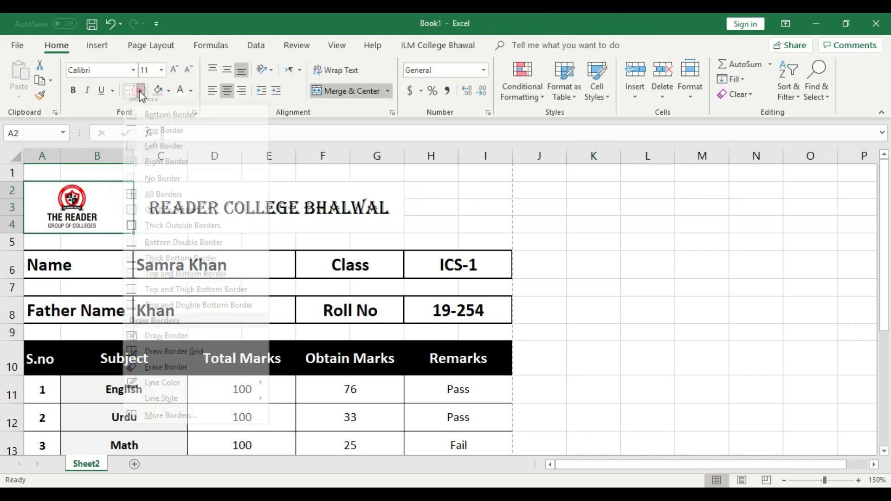
click(154, 188)
click(404, 213)
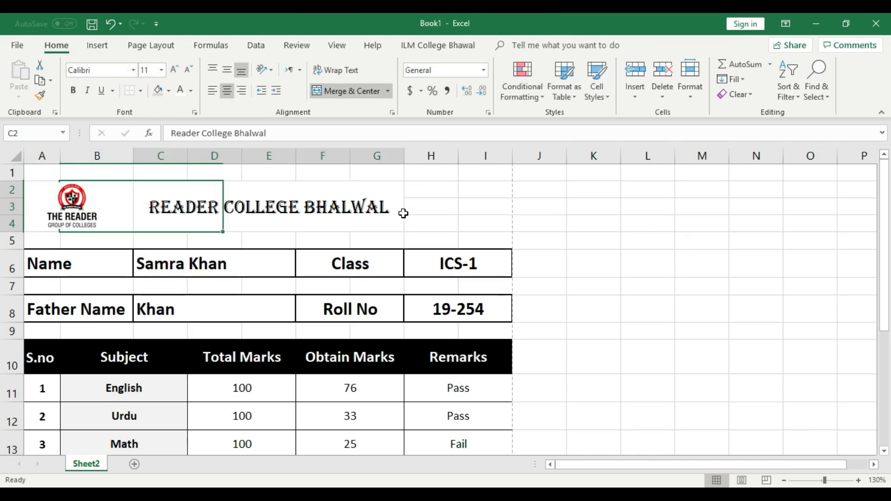
click(658, 258)
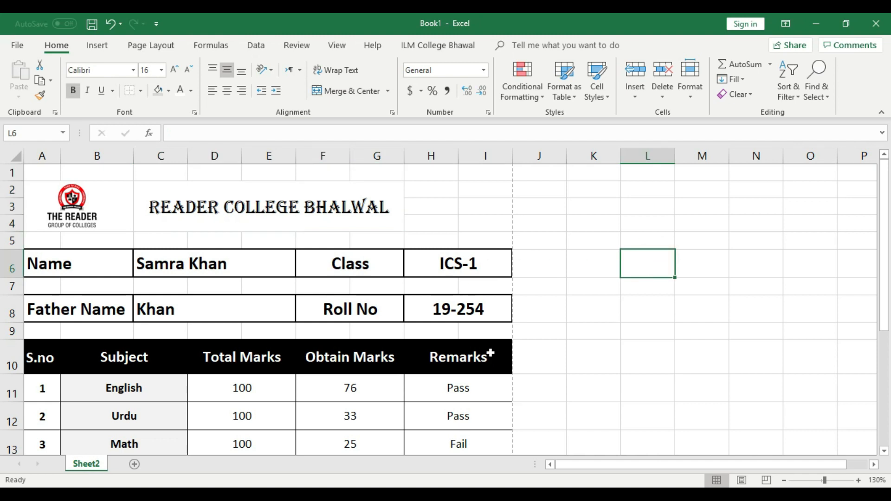
key(ctrl+p)
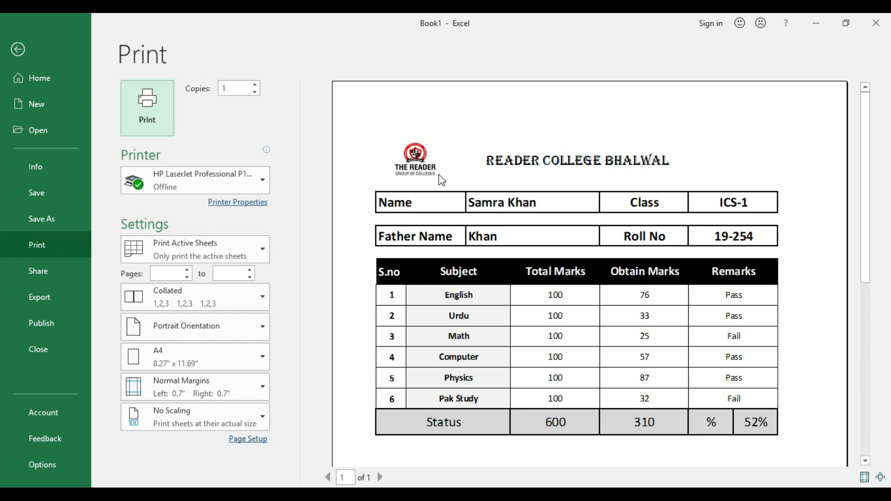
click(19, 49)
Step: Set the college title font to Arial Rounded MT Bold at 16 pt
click(461, 200)
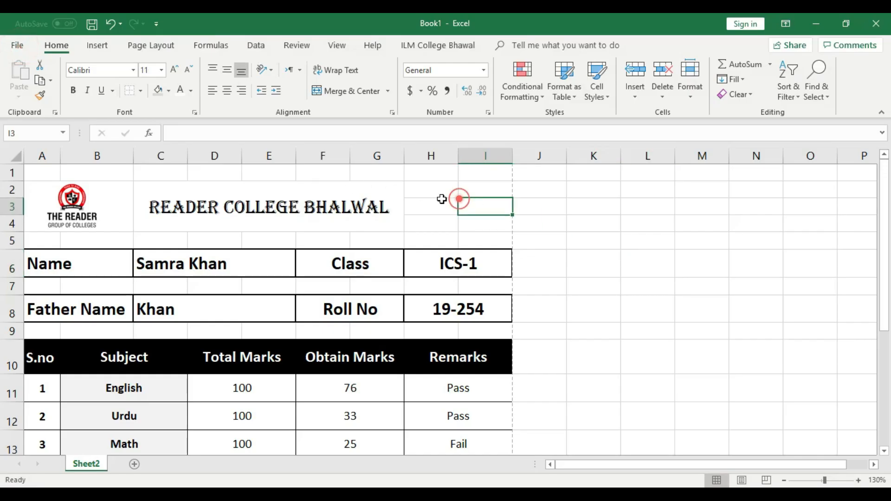
click(204, 199)
click(133, 71)
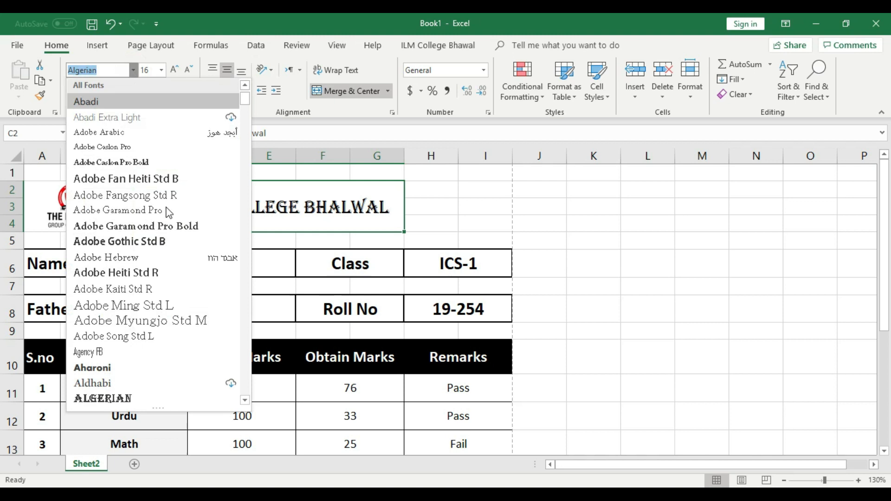
scroll(167, 212, down, 3)
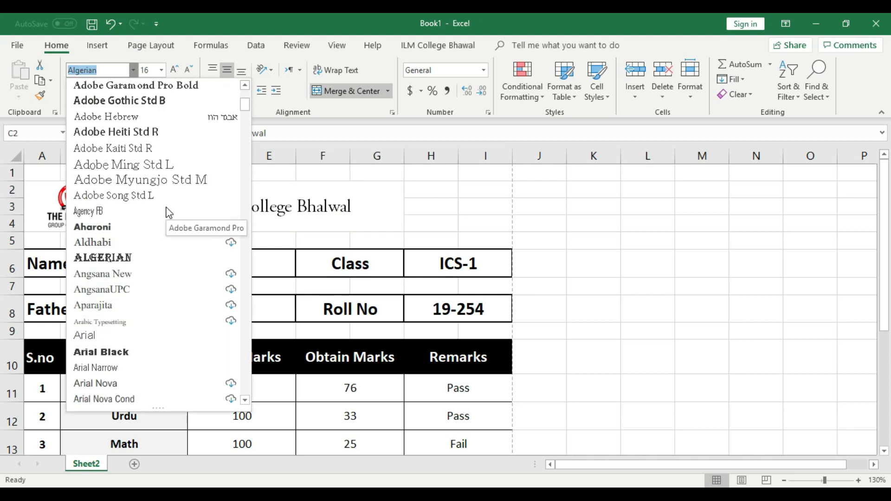
scroll(169, 213, up, 1)
scroll(169, 212, down, 2)
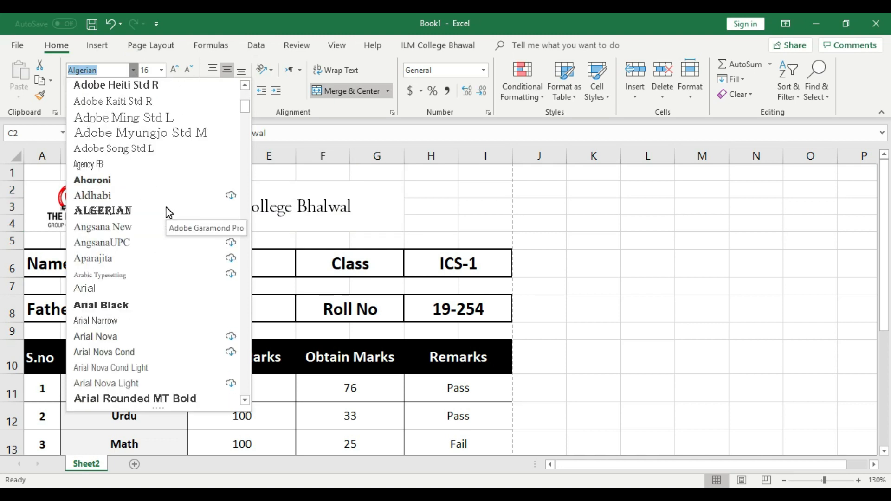
scroll(169, 212, down, 2)
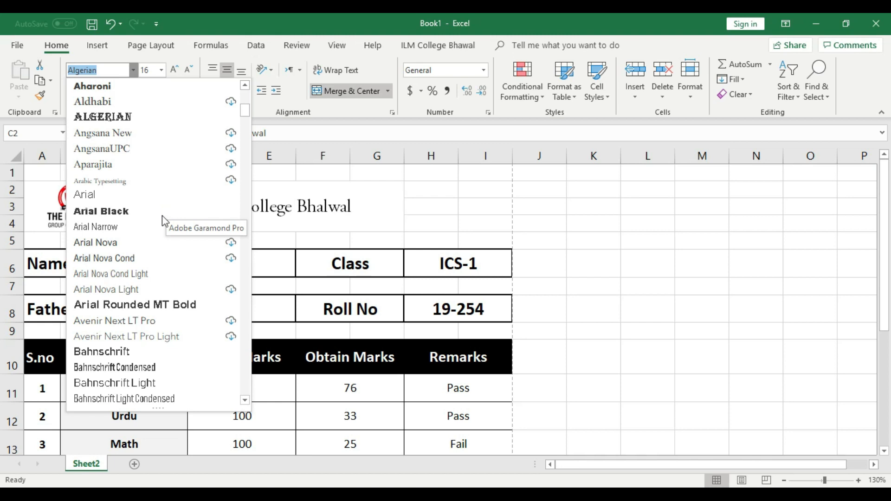
click(170, 303)
click(559, 220)
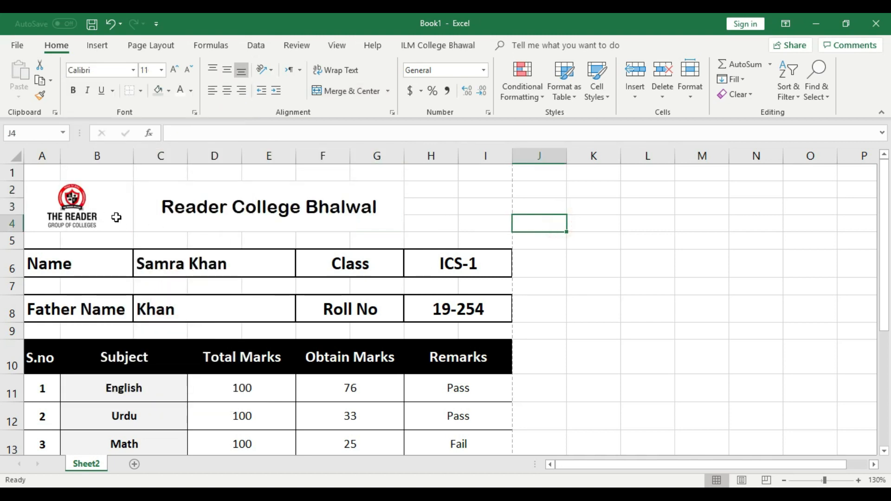
click(239, 207)
click(189, 68)
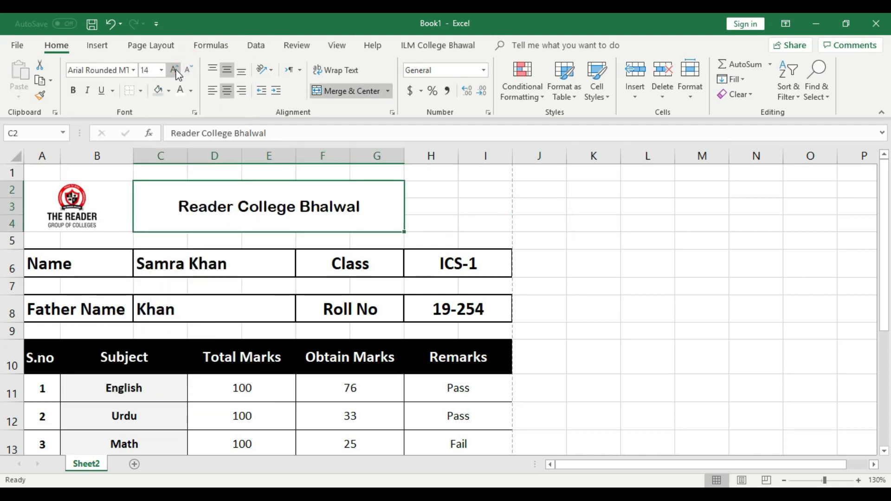
click(175, 69)
Step: Give the merged logo cell a thick outside border
click(107, 210)
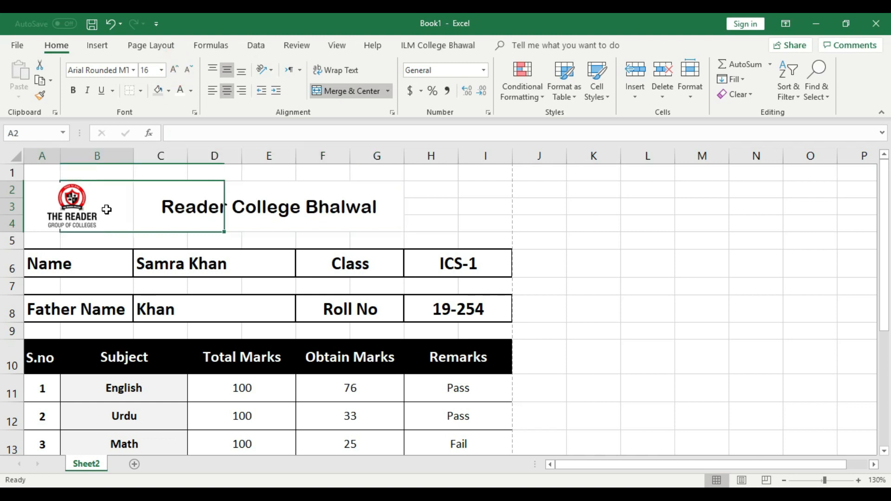
click(141, 90)
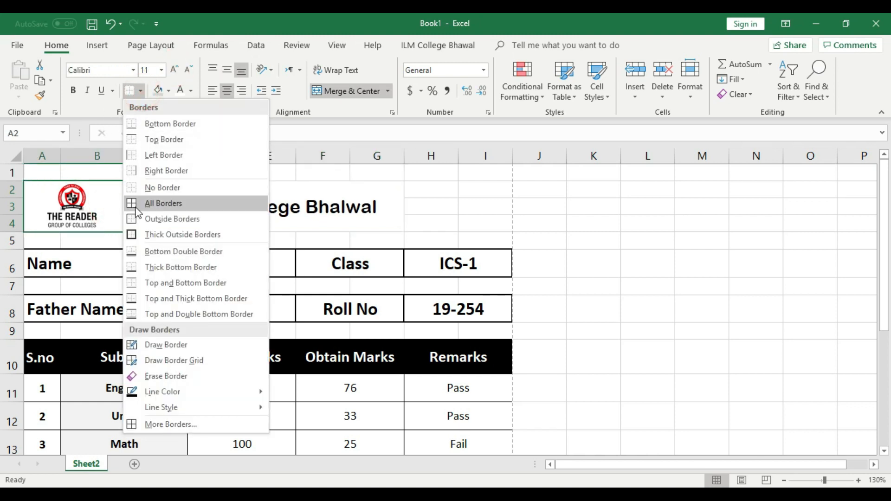
click(148, 233)
click(317, 188)
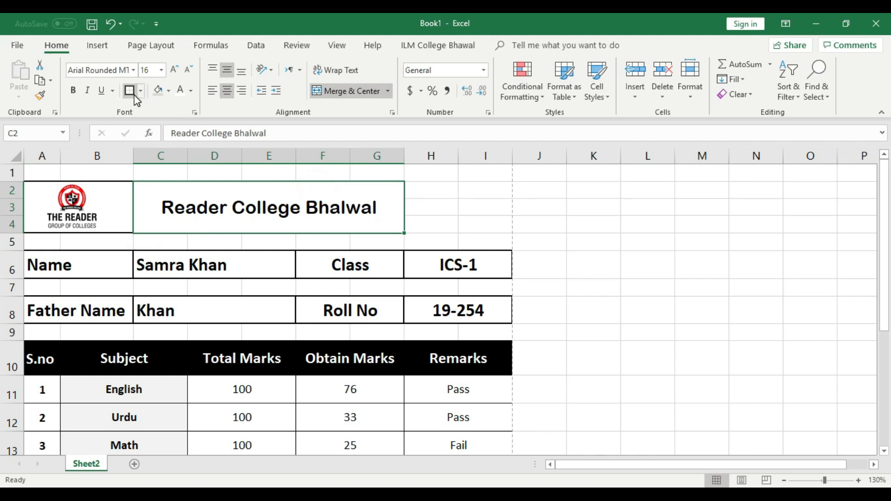
click(631, 226)
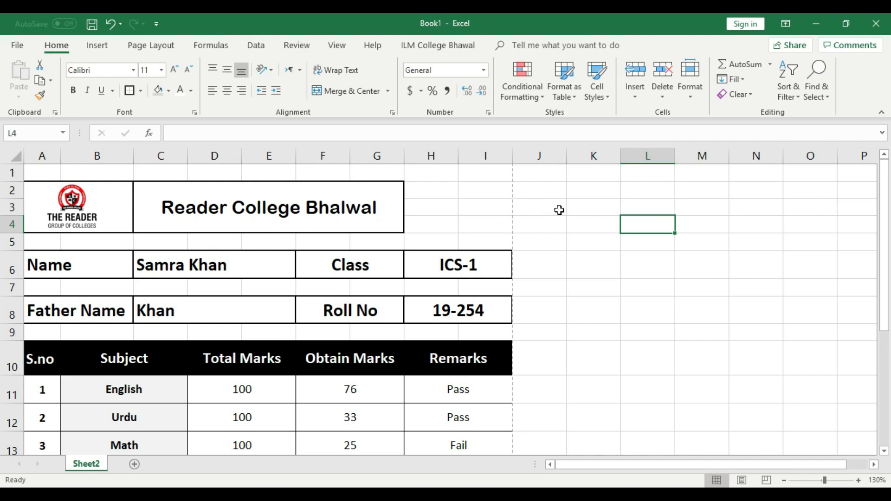
Step: Re-merge and centre the college title across C2:I4
drag(195, 186, 476, 215)
click(351, 92)
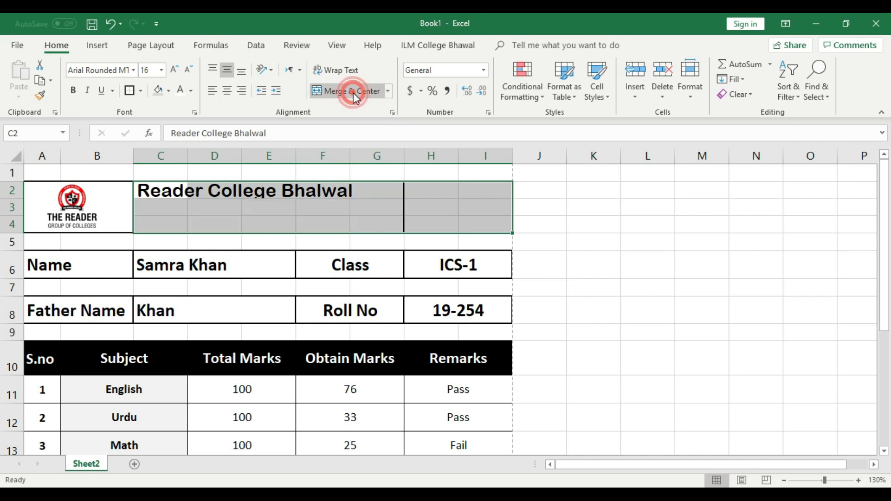
click(353, 94)
click(559, 221)
click(247, 204)
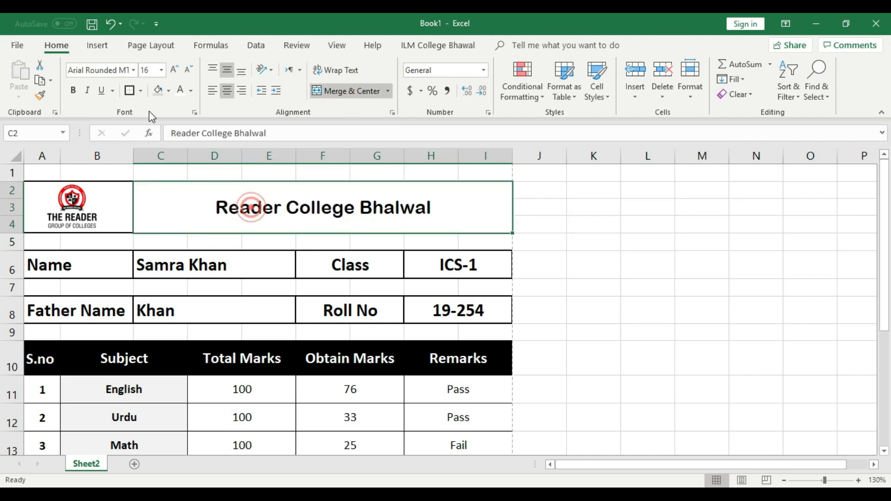
Step: Enlarge the college title font to 22 pt and check the print preview
click(575, 244)
click(348, 220)
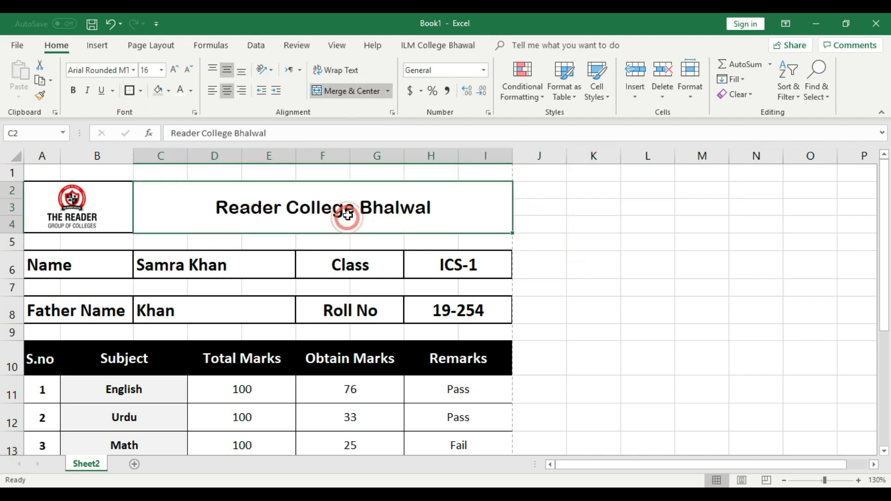
click(174, 71)
click(175, 70)
click(174, 71)
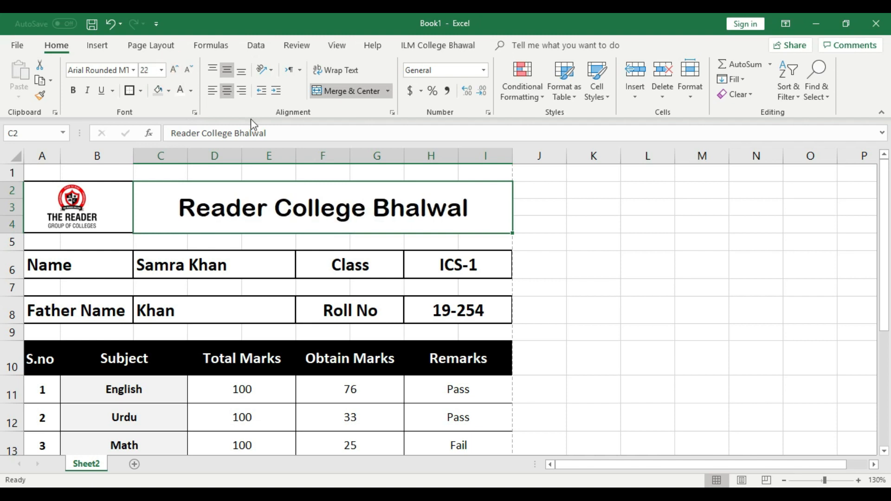
click(586, 245)
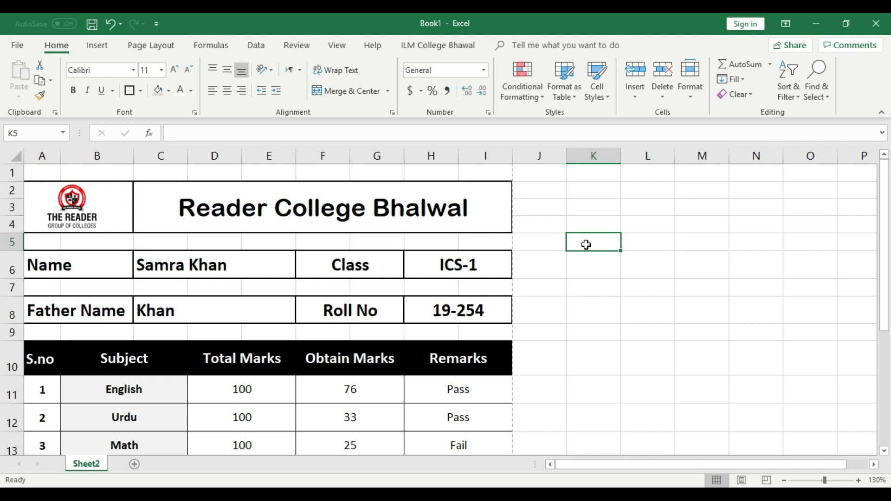
key(ctrl+p)
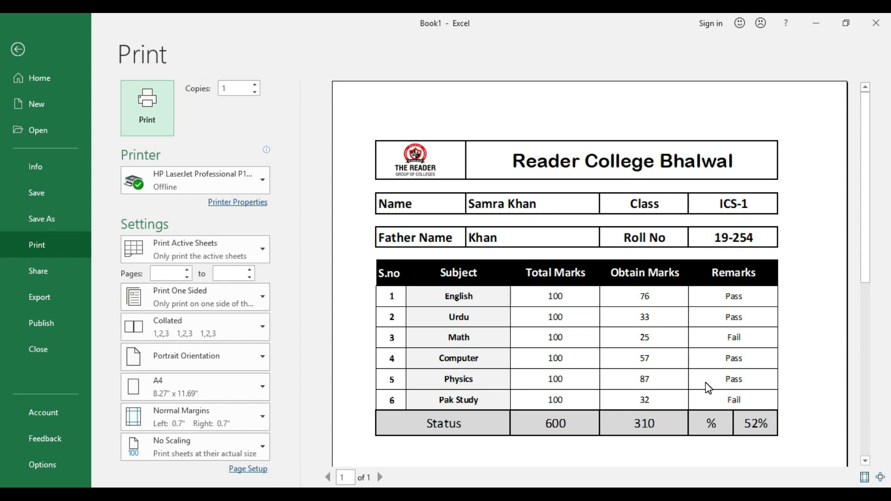
scroll(850, 295, down, 2)
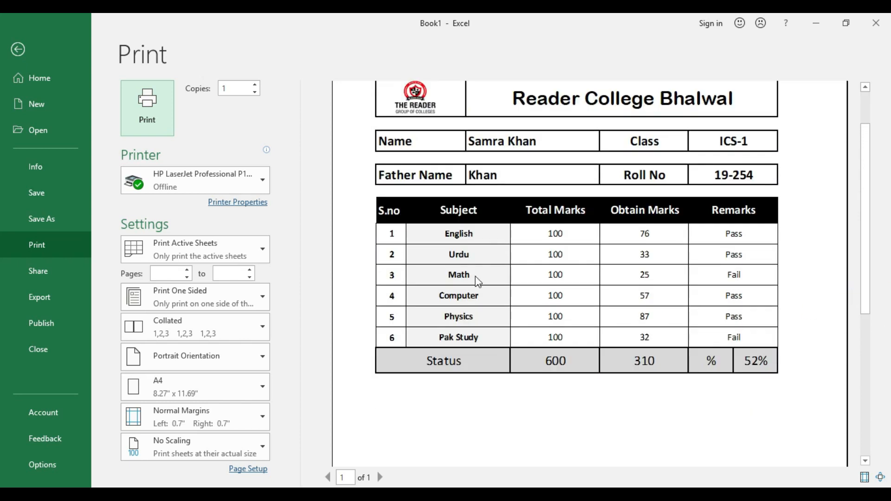
scroll(479, 282, up, 2)
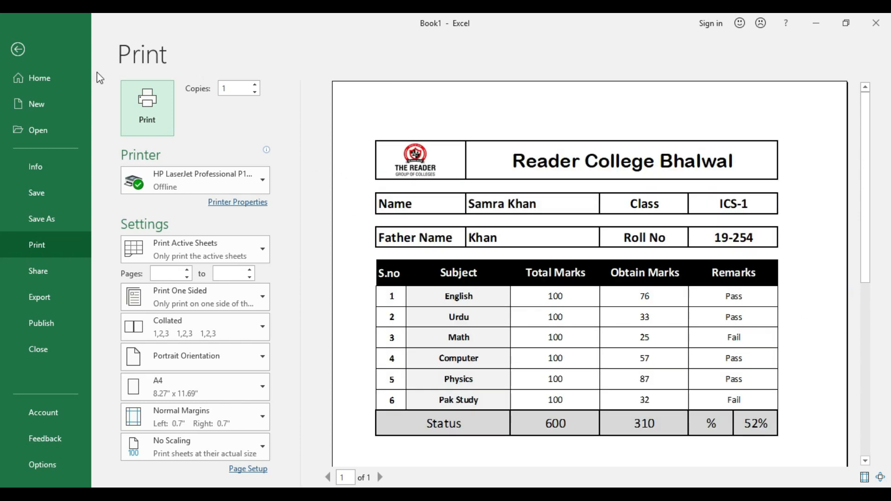
click(18, 50)
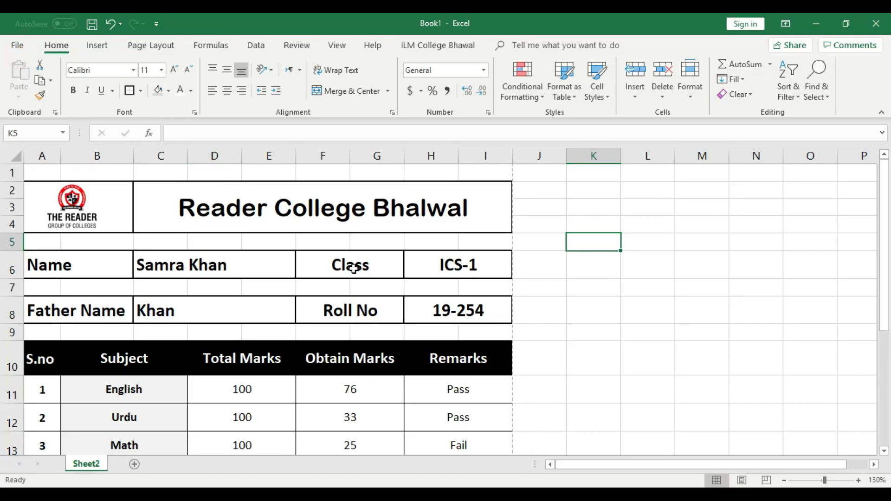
Step: Merge cells C5:G5 into one cell for the subtitle
click(47, 243)
drag(46, 244, 468, 244)
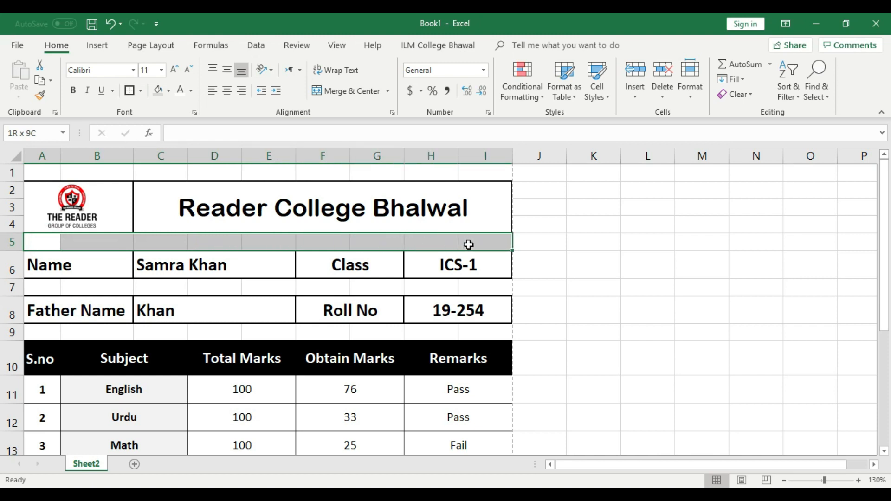
click(430, 241)
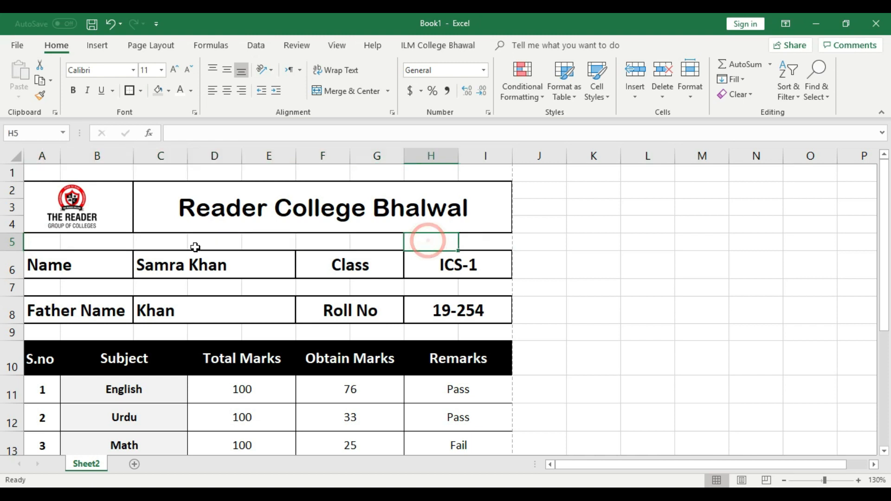
click(170, 241)
drag(170, 241, 323, 242)
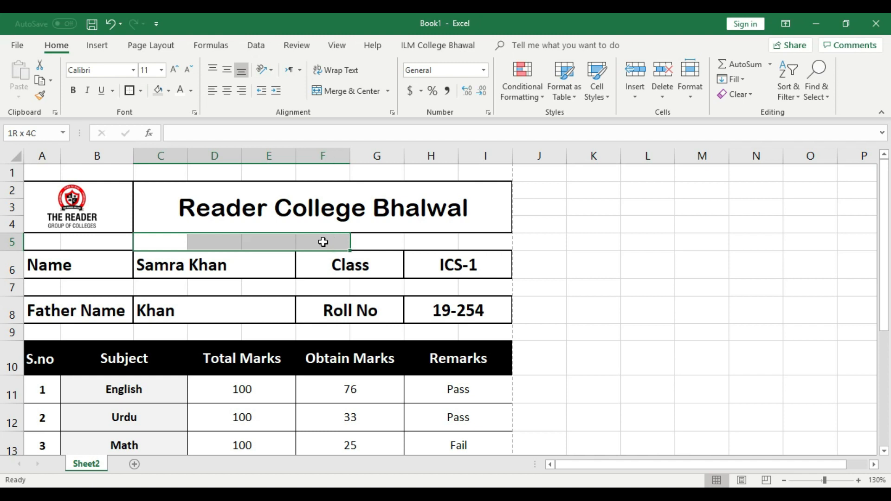
drag(323, 241, 354, 242)
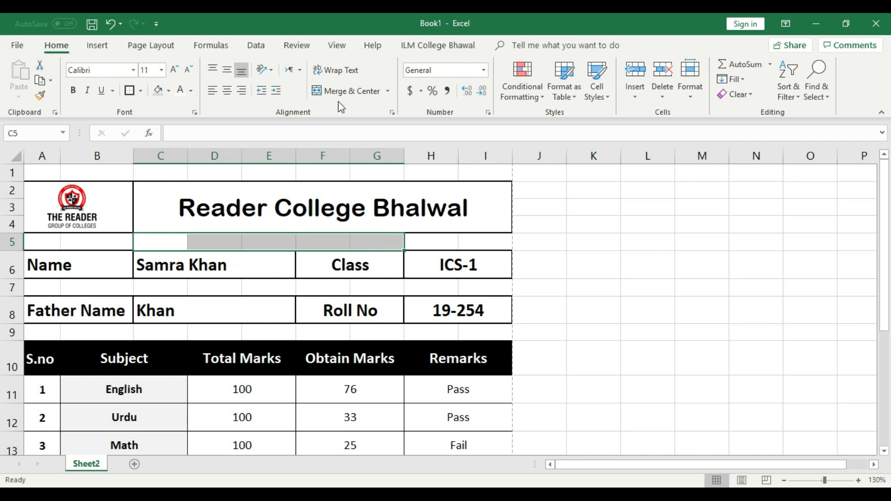
click(341, 91)
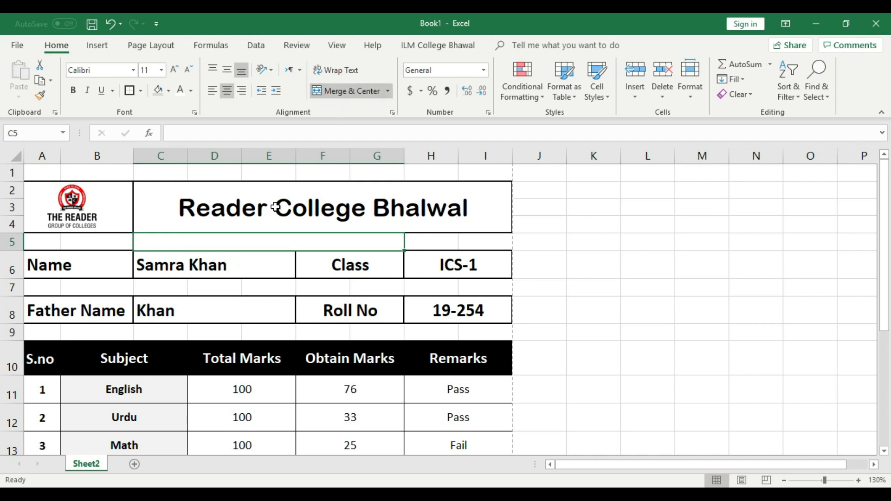
Step: Enter 'Result Card' in the merged C5 cell
double_click(279, 240)
click(492, 244)
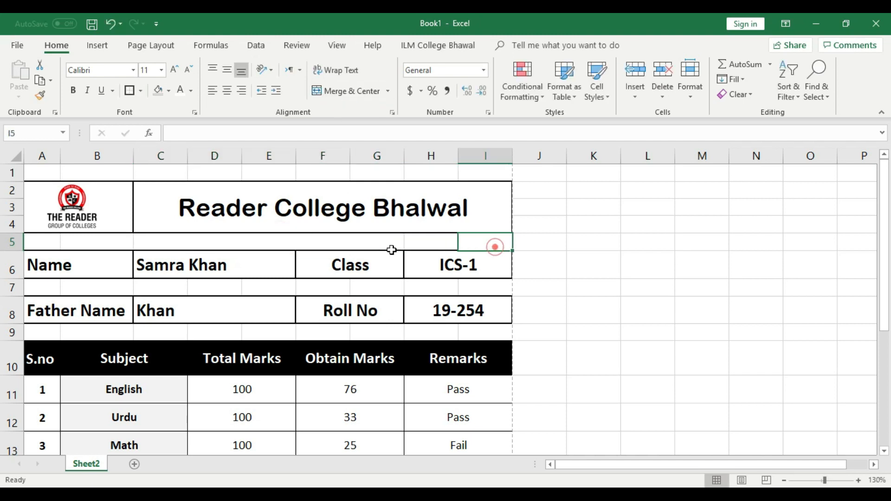
double_click(285, 243)
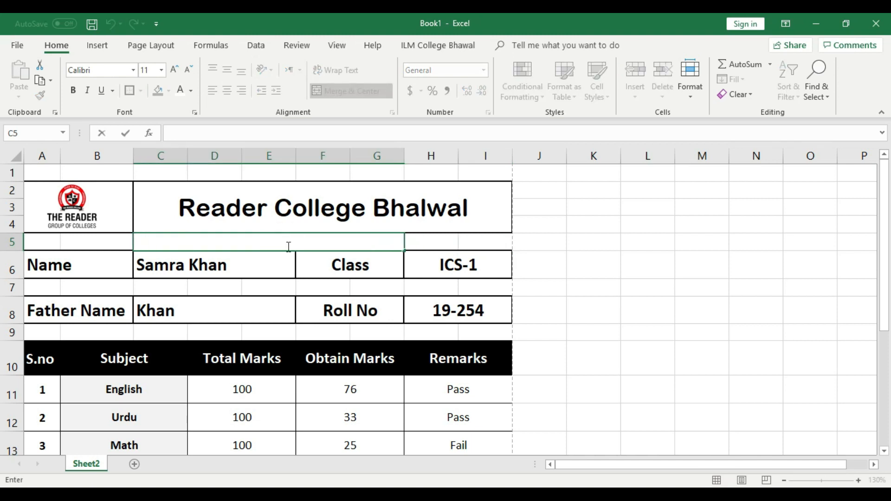
text(Result Card)
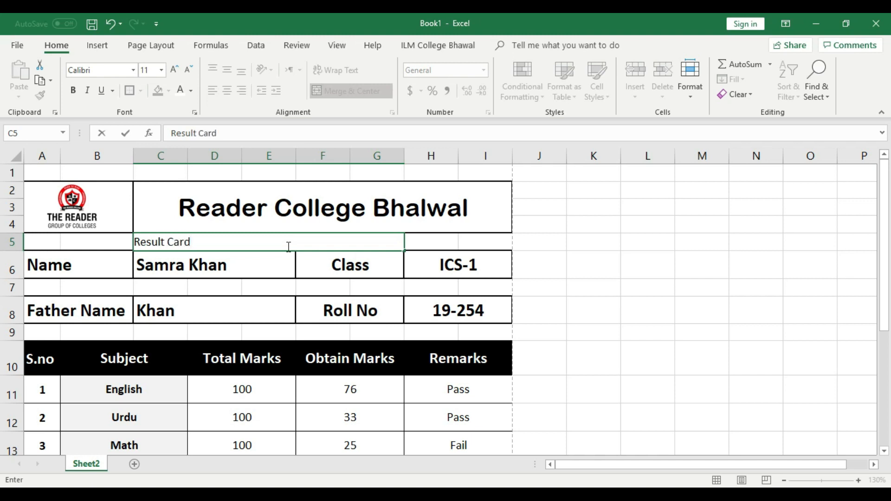
click(585, 253)
Step: Make the Result Card text bold and one size smaller, then preview printing
click(298, 240)
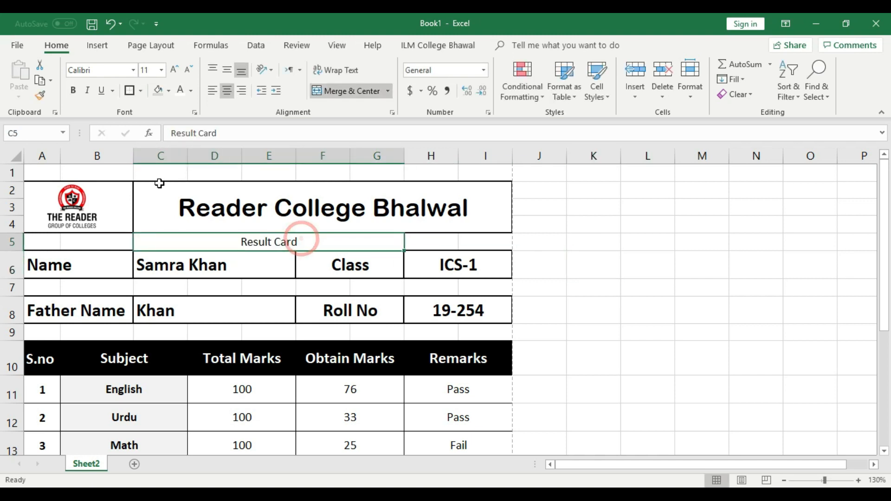
click(72, 90)
click(185, 71)
click(642, 267)
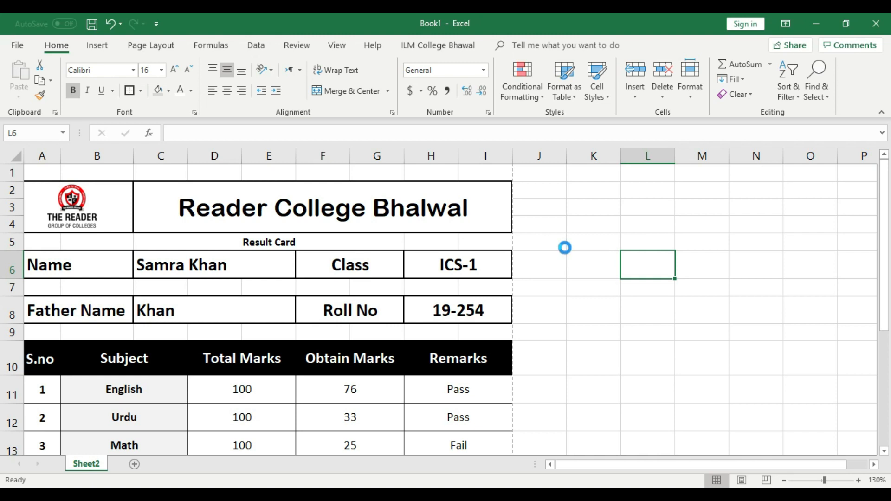
key(ctrl+p)
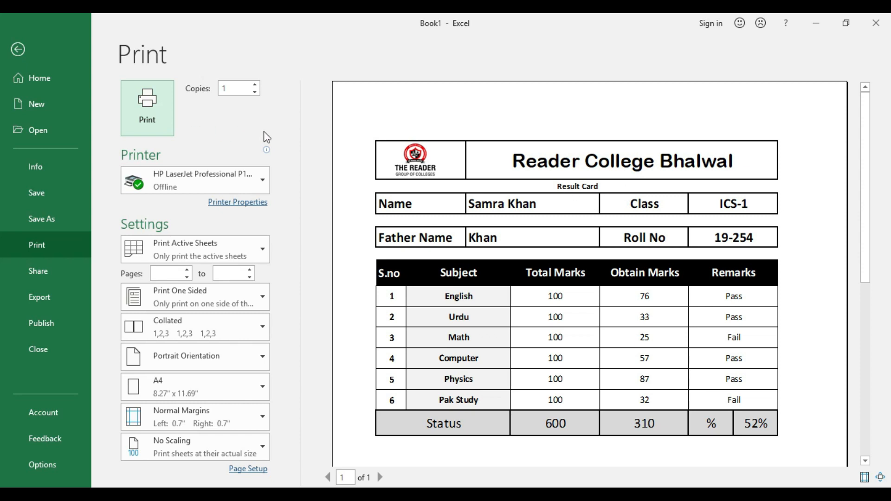
Step: Change the C5 subtitle to 'Result Card of Inter Part 1 Firest Term Exams 2019' and preview it
click(22, 50)
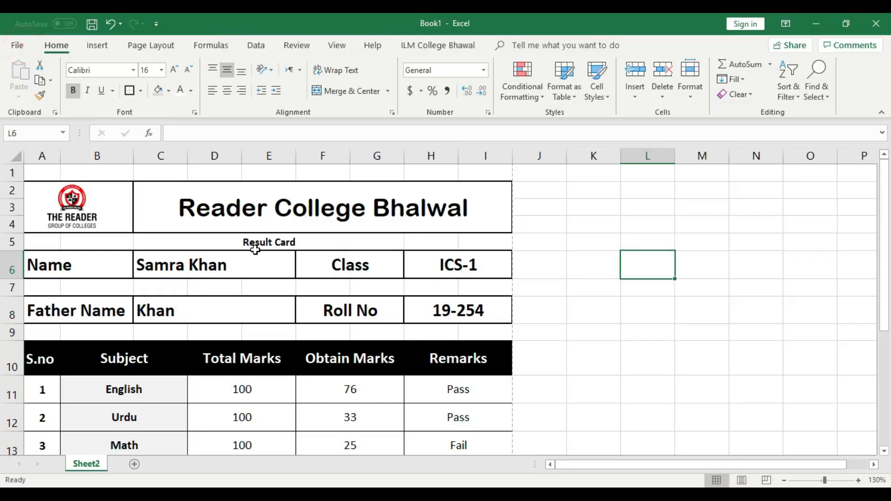
double_click(316, 242)
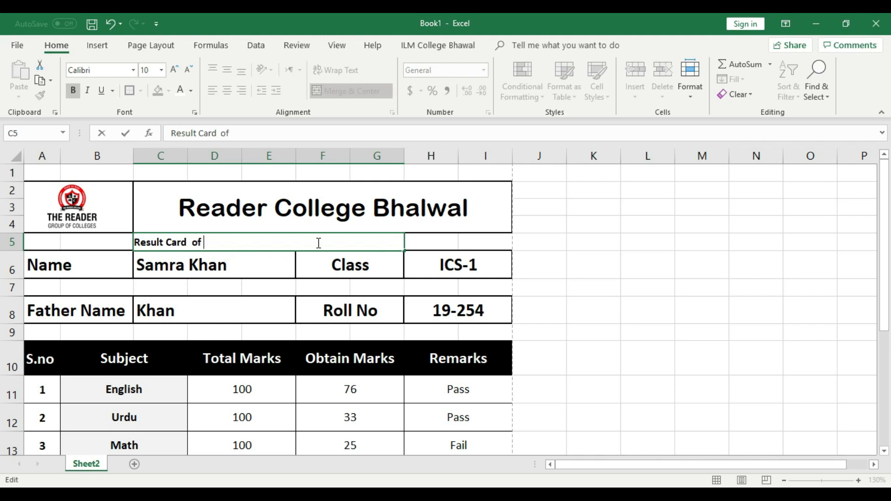
text(ter Part)
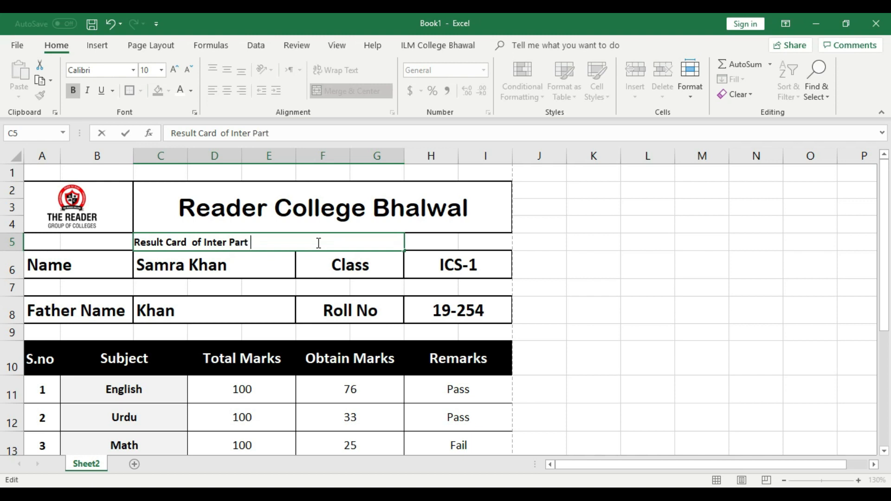
text( 1 Firest Term Exa)
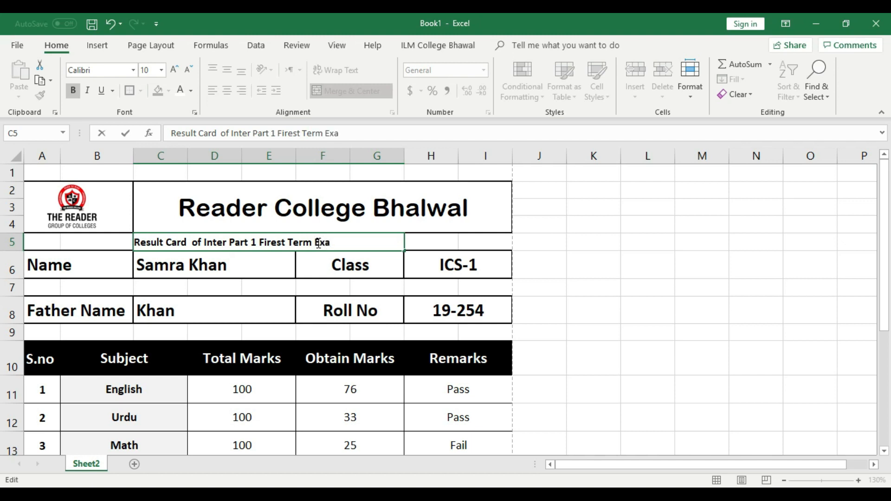
text(ms 2019)
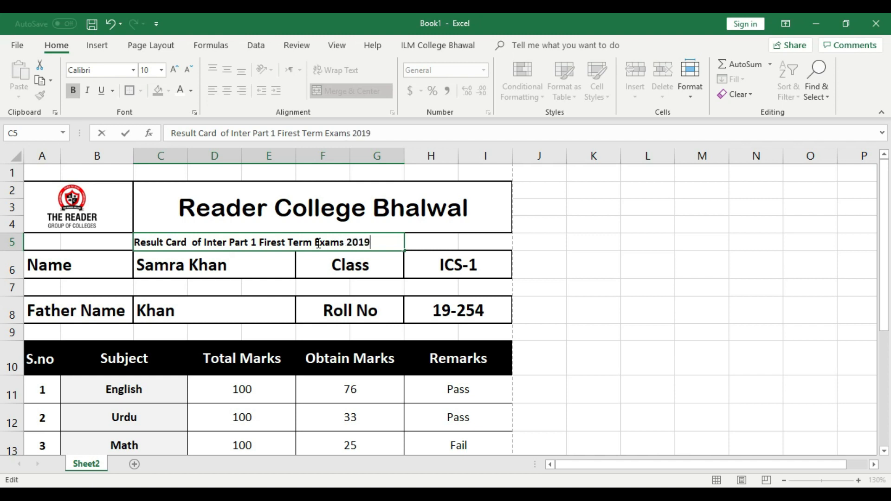
click(562, 261)
click(349, 242)
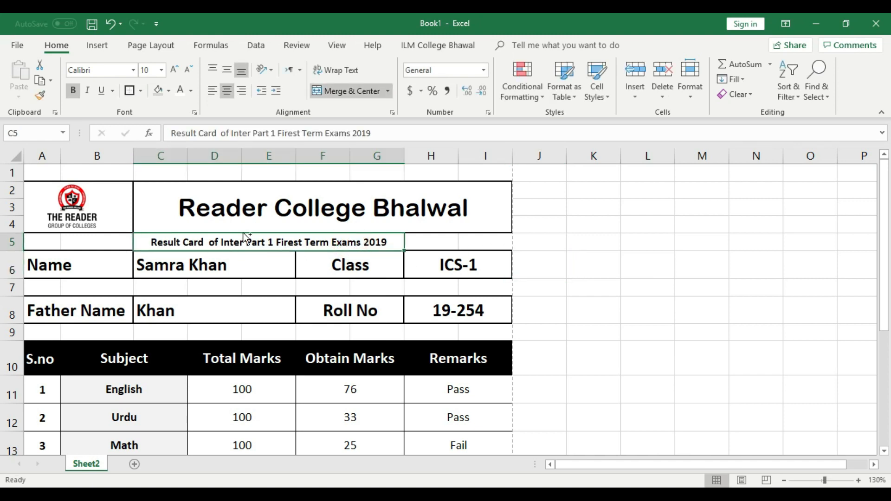
key(ctrl+p)
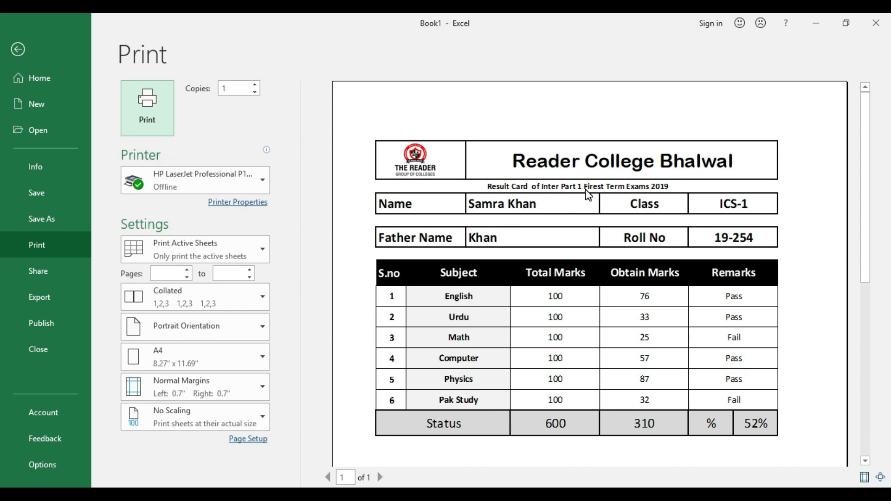
Step: Edit the subtitle so it ends 'Term Exam,s2019'
click(18, 49)
double_click(361, 245)
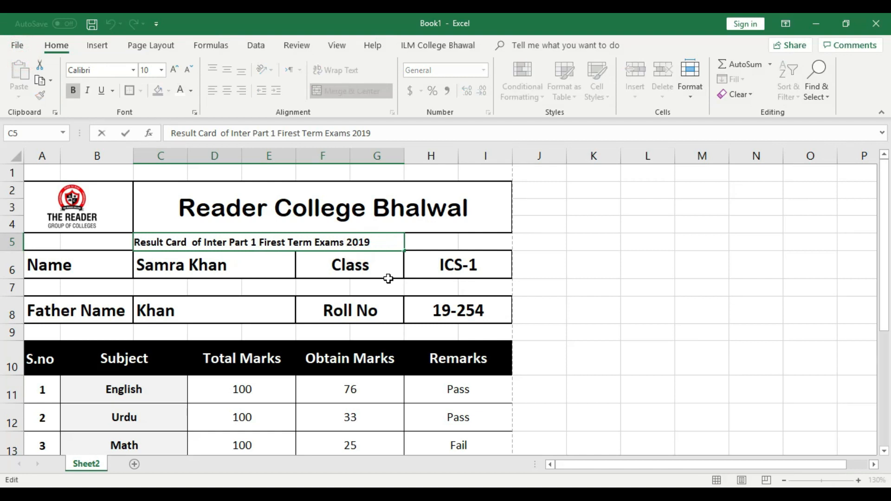
key(BackSpace)
text(,)
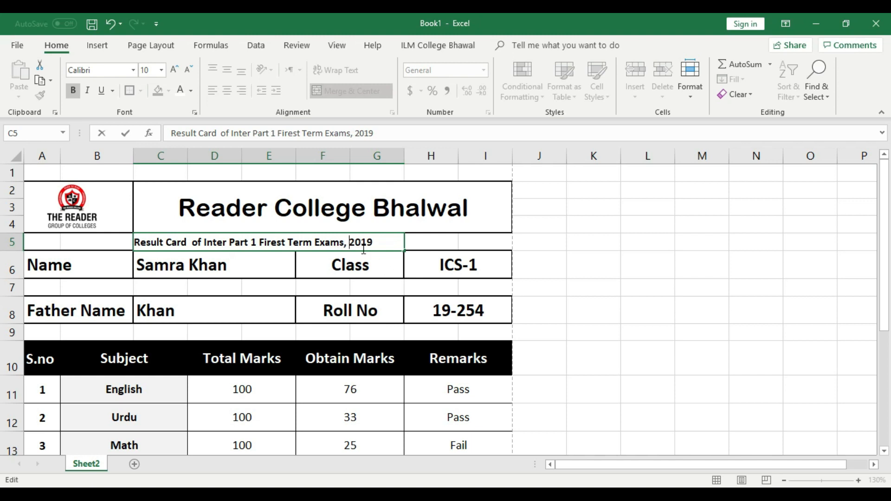
key(BackSpace)
key(BackSpace)
text(,)
click(580, 259)
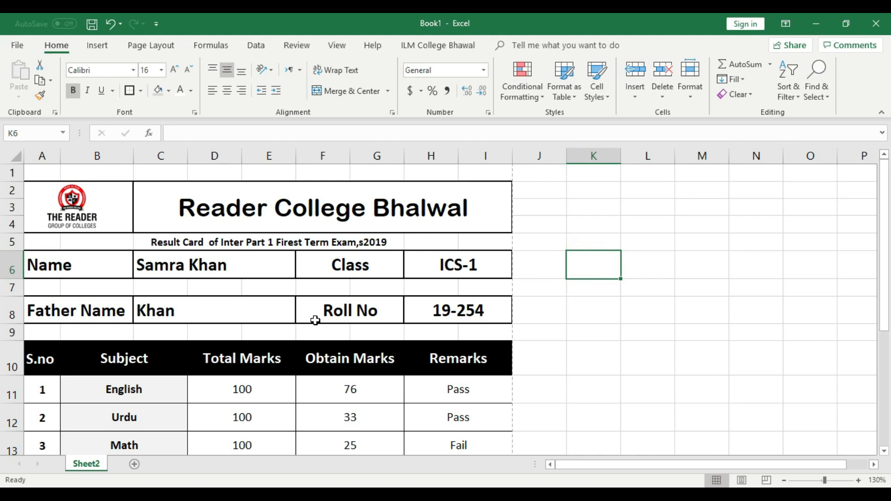
Step: Preview the updated card, then return to the sheet and cut the subtitle cell
key(ctrl+p)
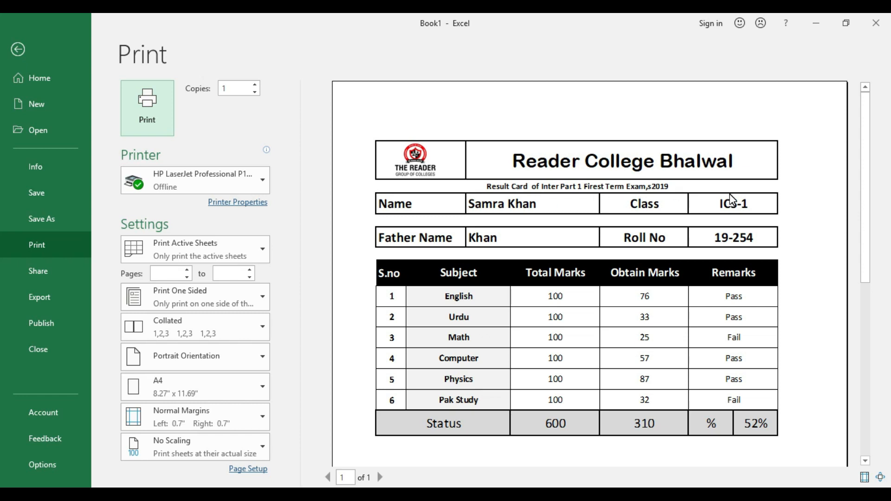
click(18, 50)
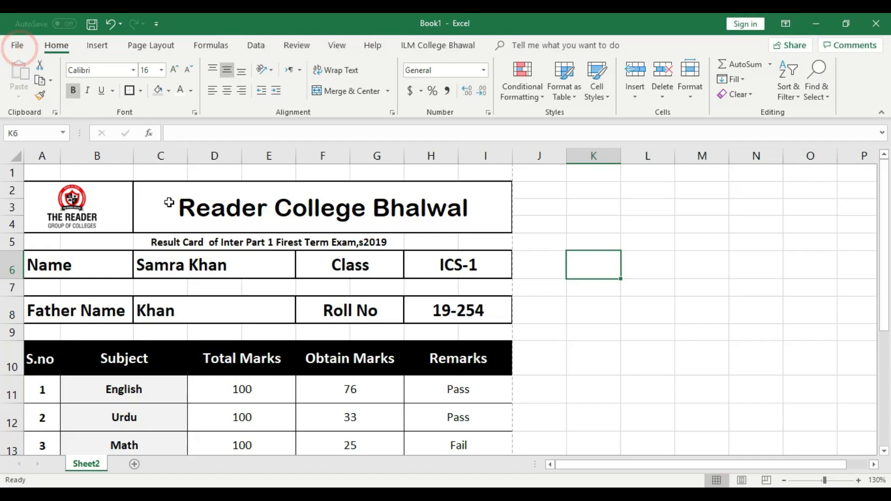
click(166, 241)
right_click(166, 240)
click(195, 185)
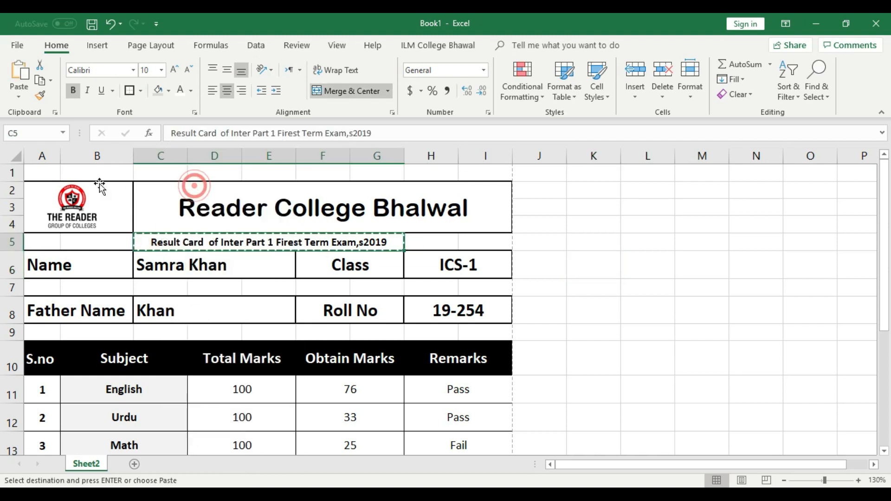
drag(39, 172, 487, 170)
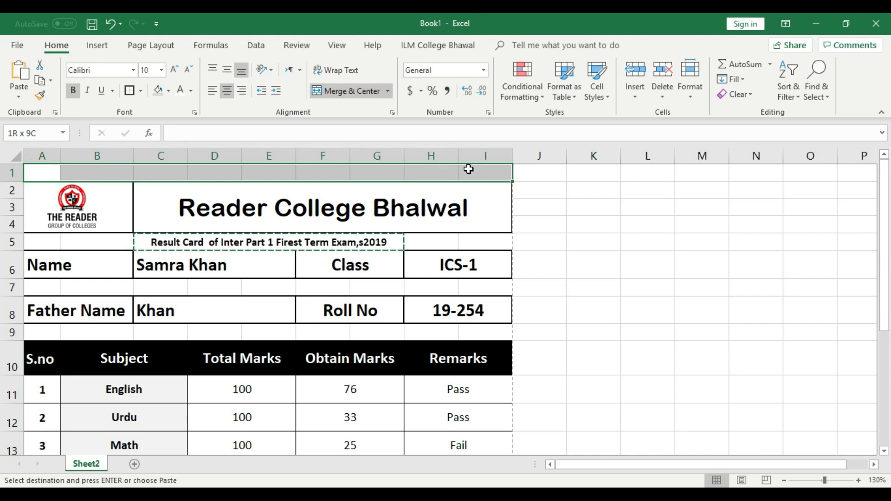
right_click(10, 172)
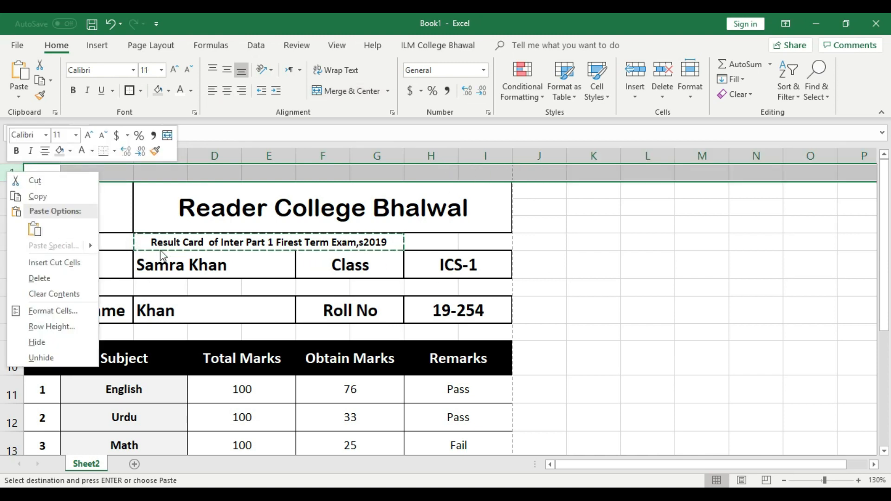
click(95, 269)
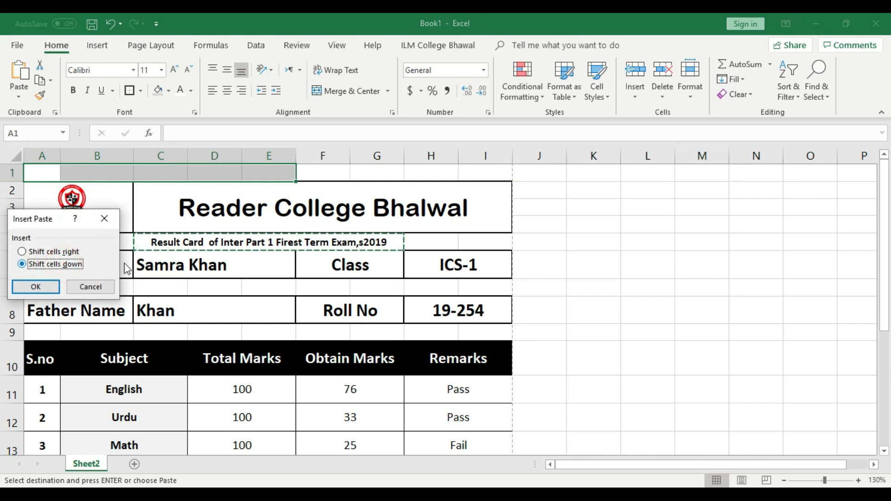
click(90, 287)
click(534, 243)
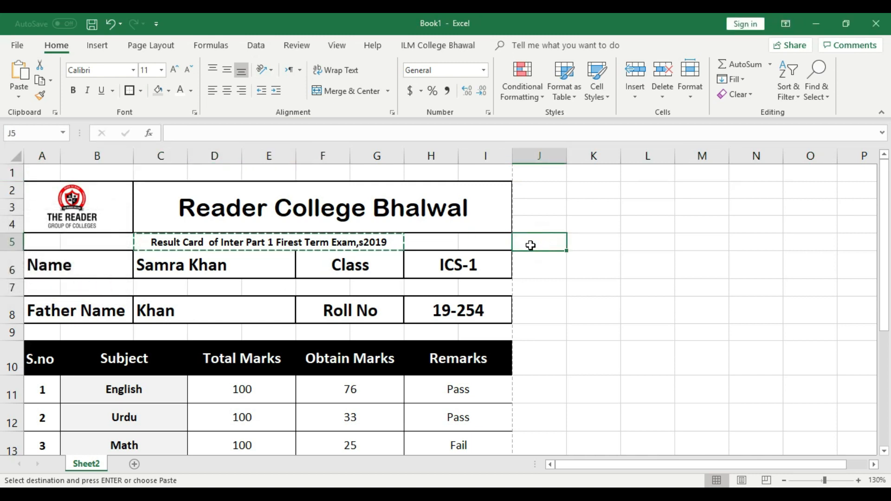
click(586, 246)
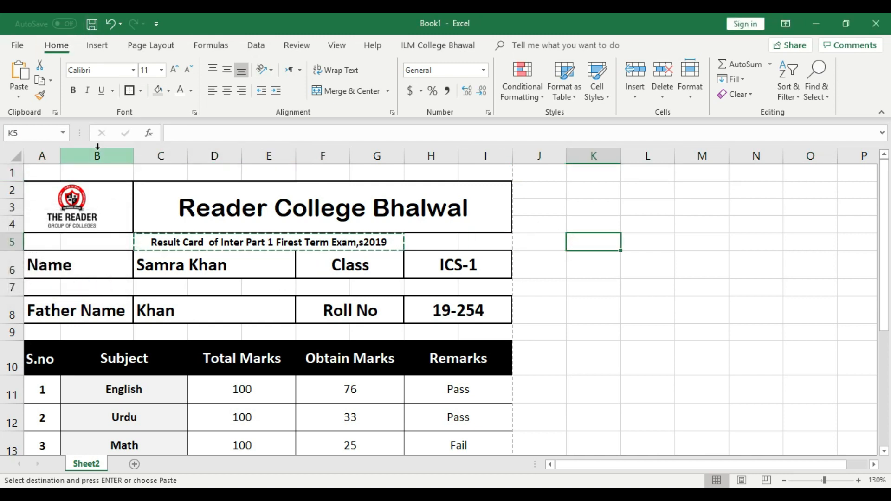
key(shift+Right)
key(shift+Right)
key(shift+Right)
key(shift+Right)
key(ctrl+v)
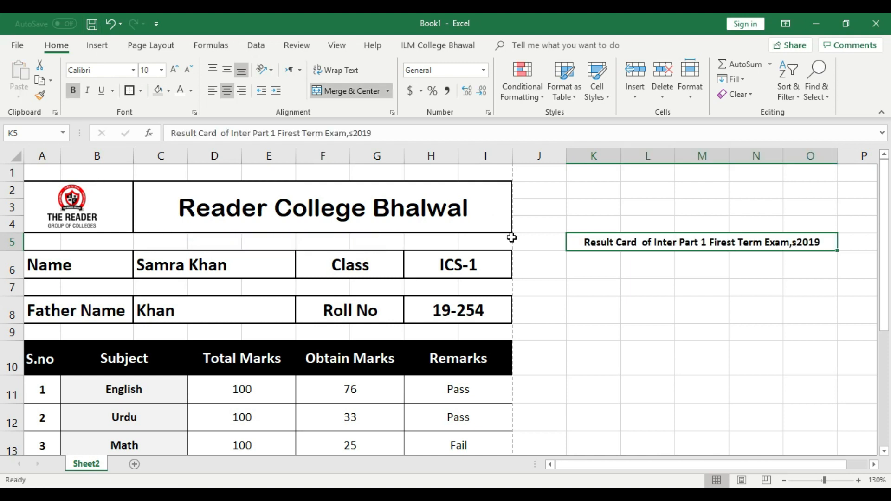
key(ctrl+z)
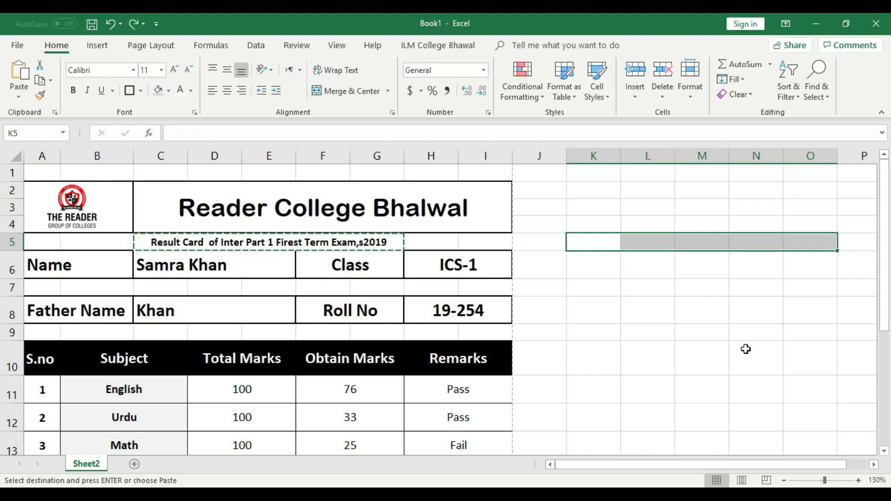
key(Escape)
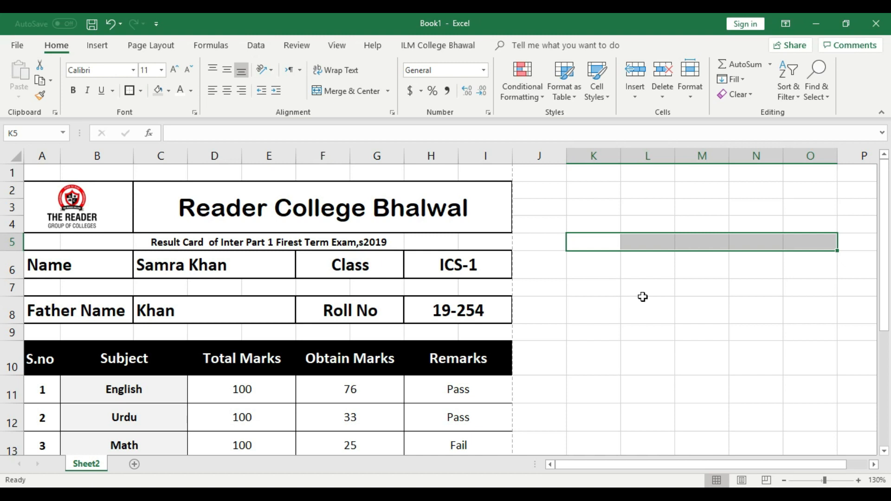
Step: Insert two blank rows above row 1
right_click(10, 173)
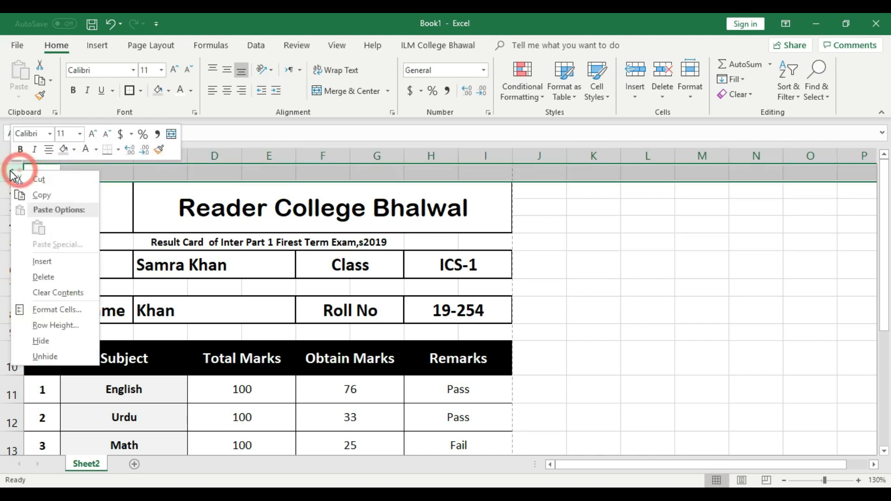
click(42, 261)
right_click(11, 173)
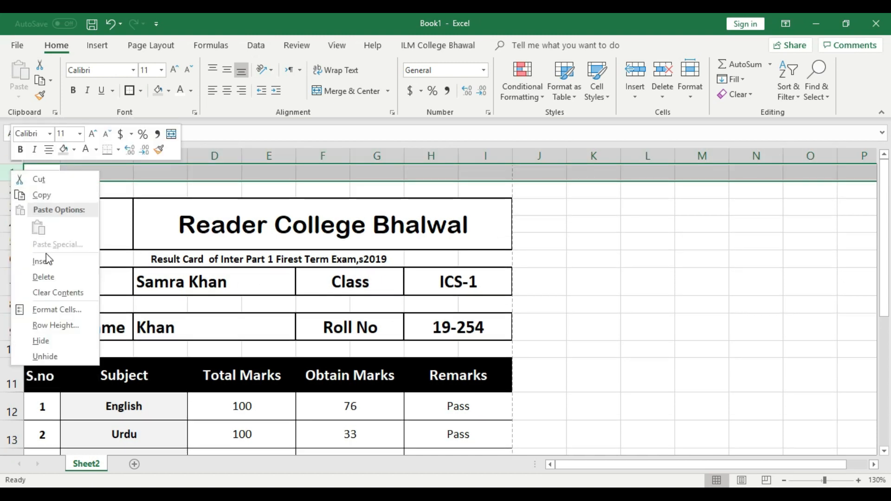
click(49, 262)
Step: Select row 7 holding the exam title and bring up its row options
click(660, 274)
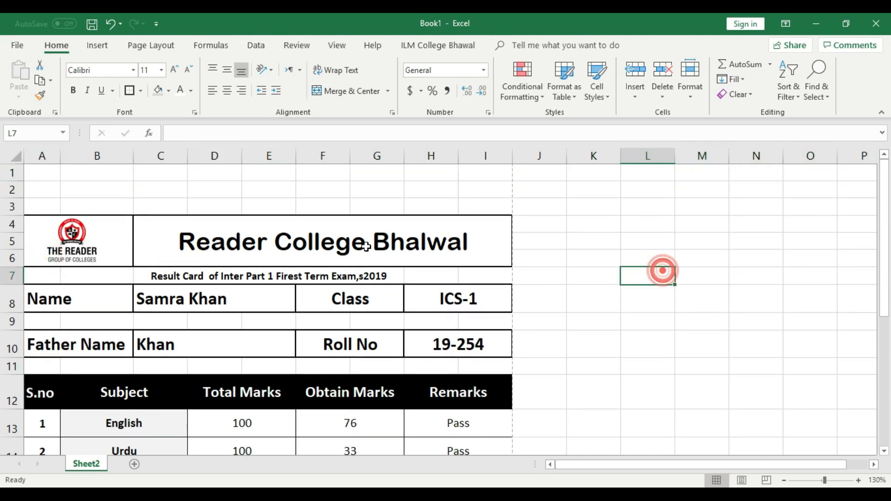
click(187, 278)
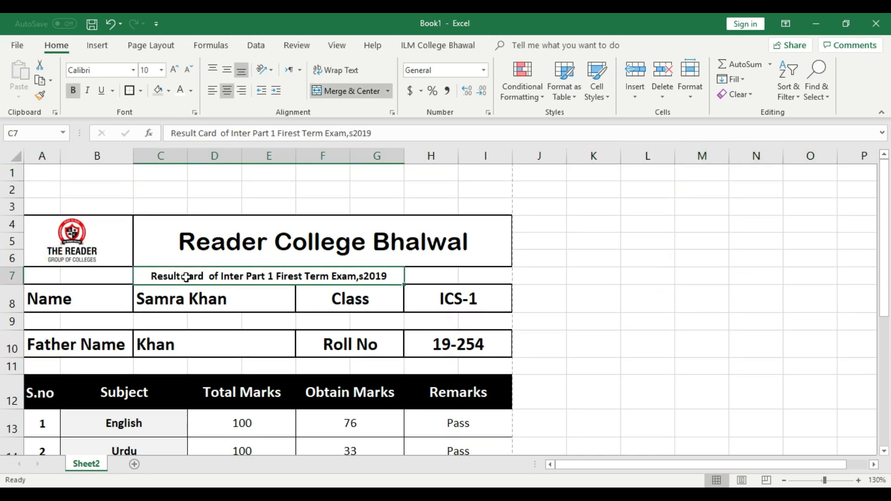
right_click(10, 275)
click(420, 288)
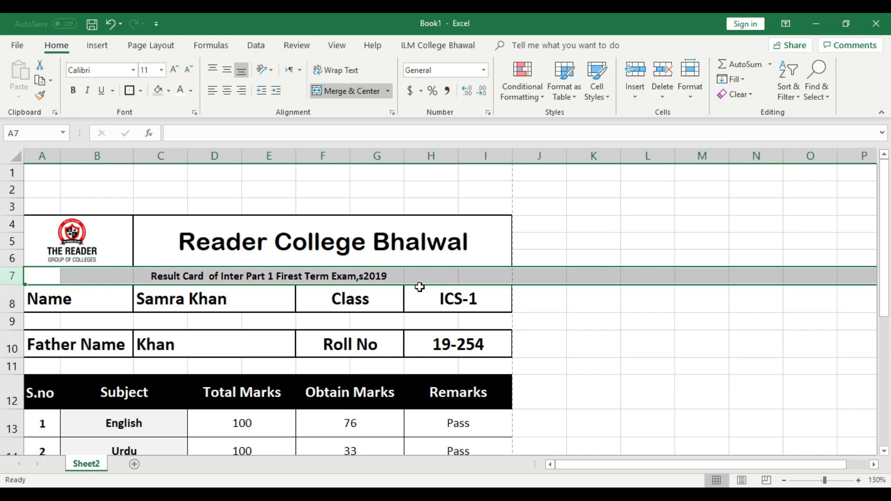
click(197, 300)
right_click(5, 275)
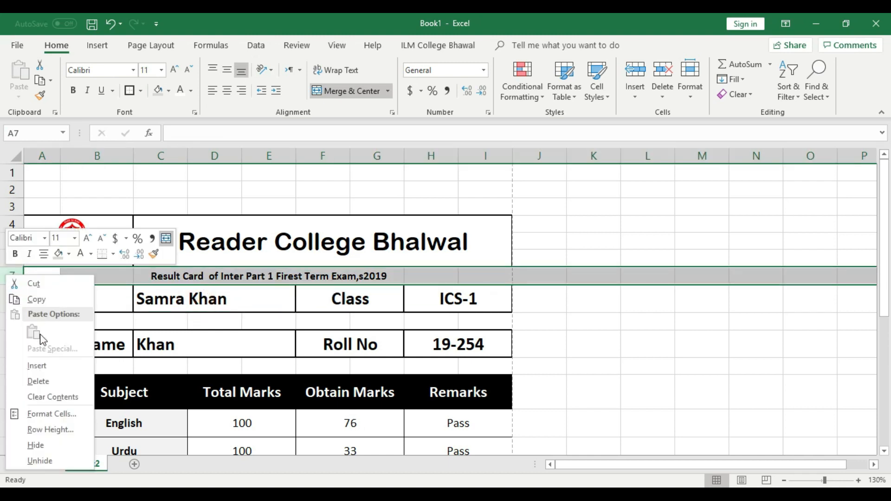
Step: Cut the exam title row 7 and paste it into row 2
click(34, 284)
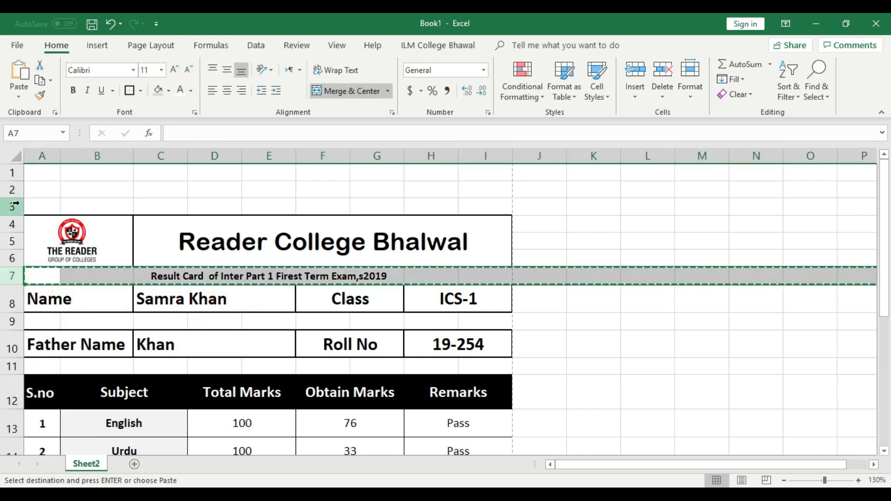
click(12, 190)
right_click(13, 190)
click(42, 245)
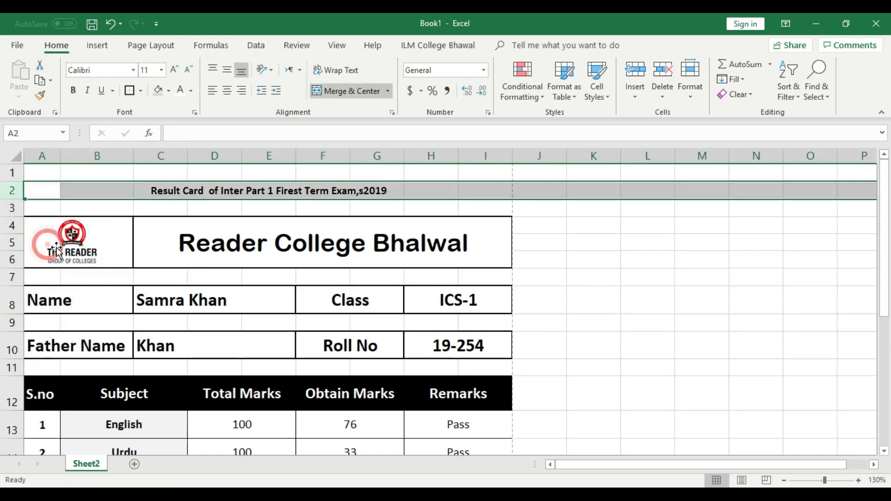
click(602, 245)
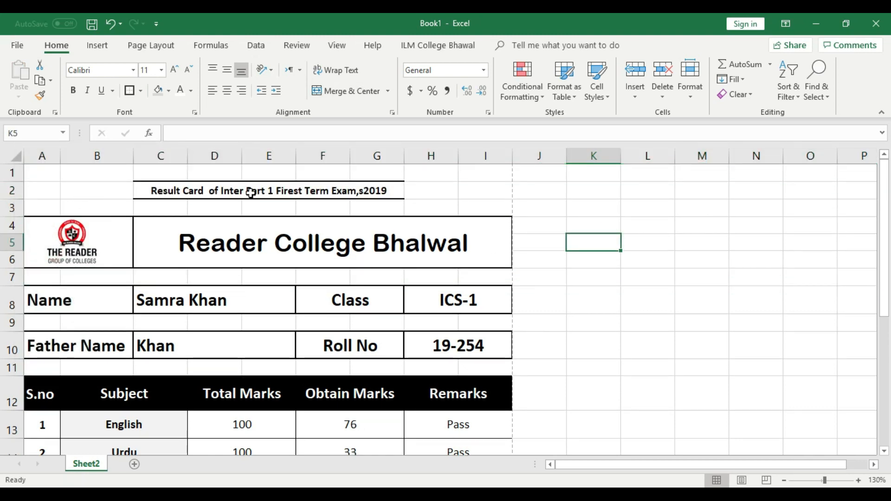
Step: Merge and centre the title across A2:I2 and shrink row 3 to a thin gap
drag(24, 190, 481, 193)
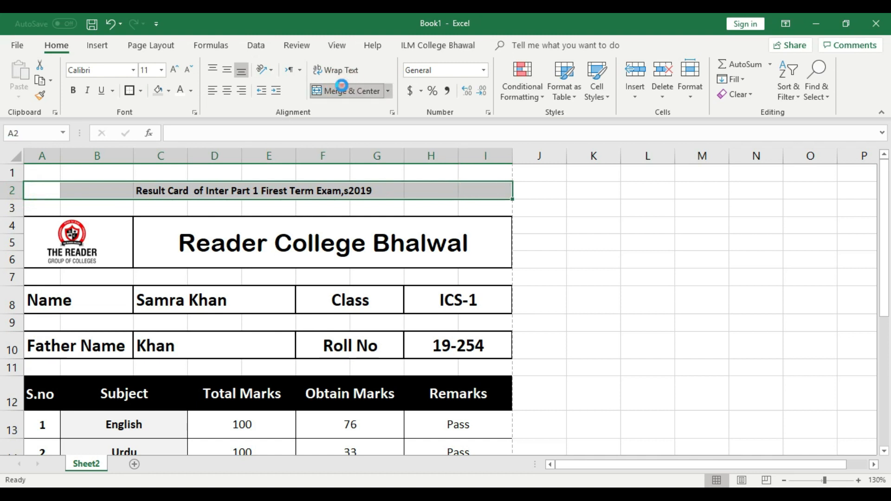
click(342, 90)
click(566, 261)
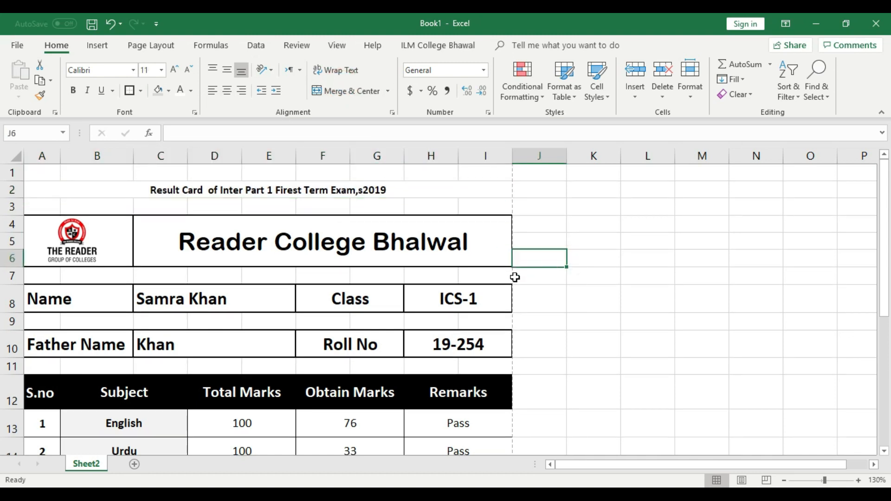
drag(24, 216, 22, 216)
click(573, 306)
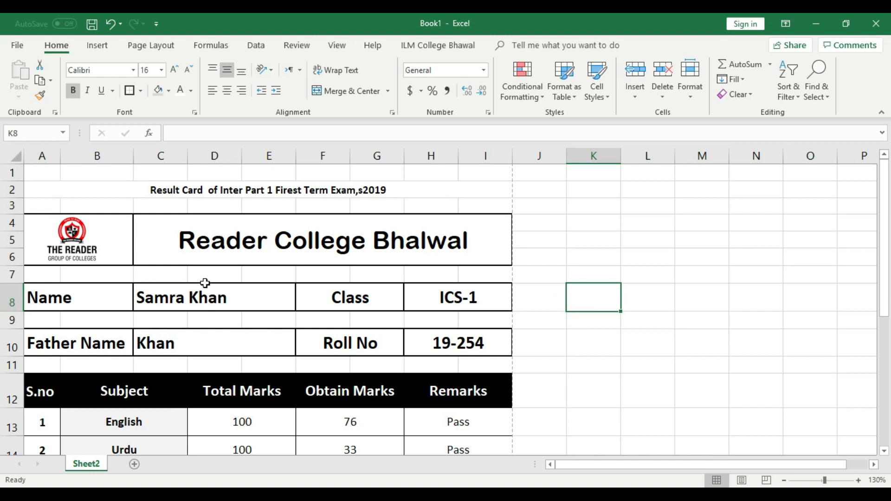
key(ctrl+p)
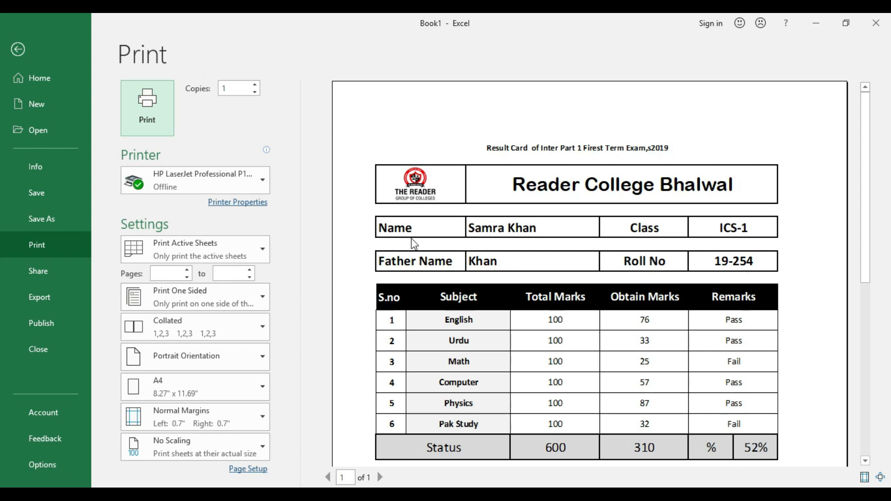
scroll(705, 233, down, 1)
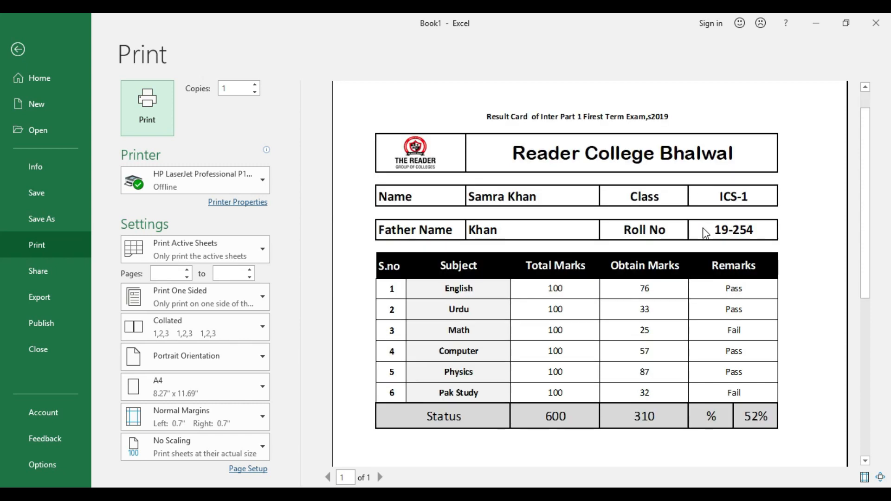
scroll(706, 234, up, 1)
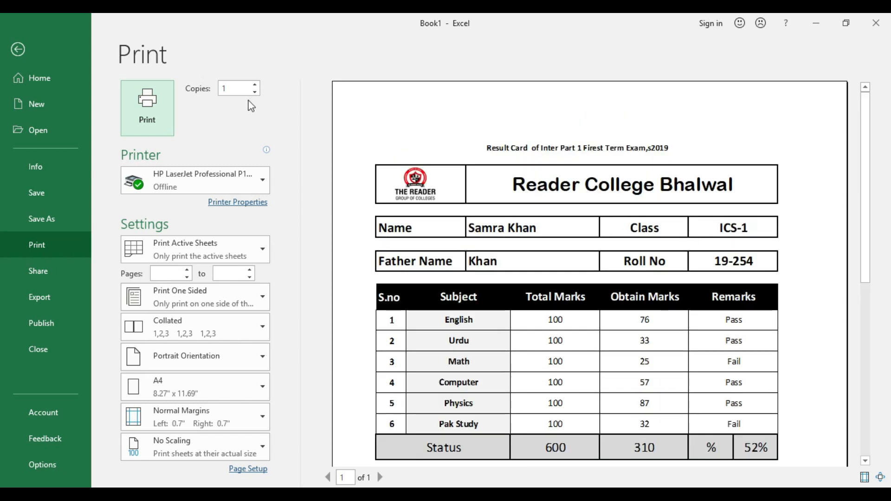
click(19, 50)
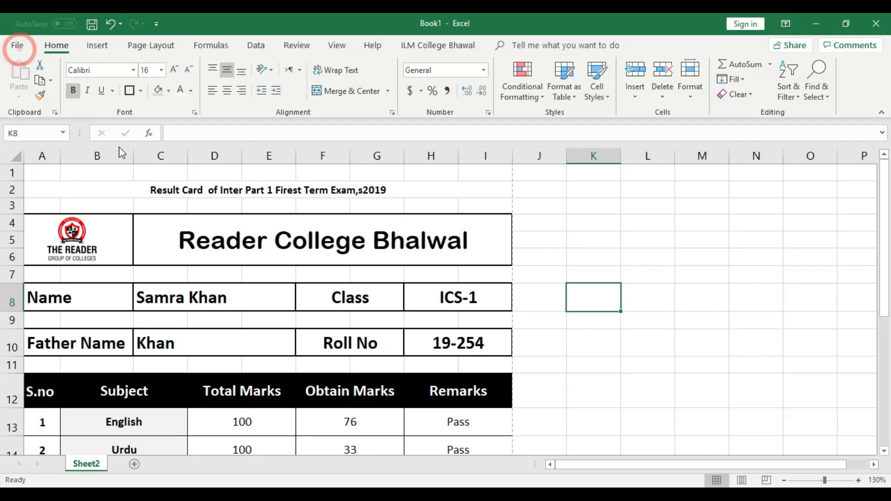
click(114, 188)
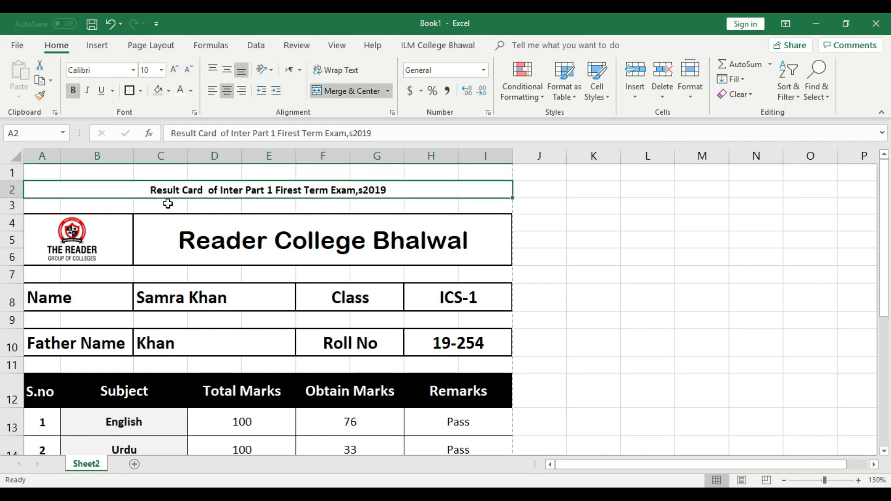
click(203, 207)
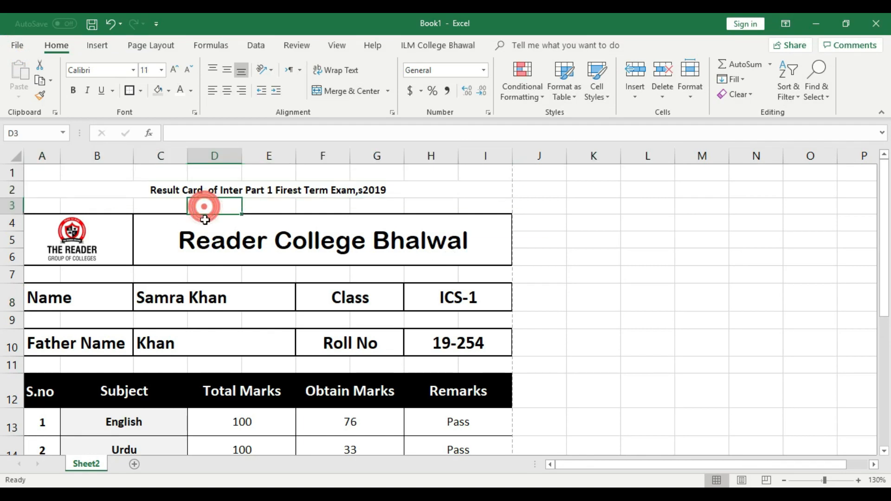
click(45, 205)
click(145, 247)
drag(47, 206, 472, 207)
click(352, 93)
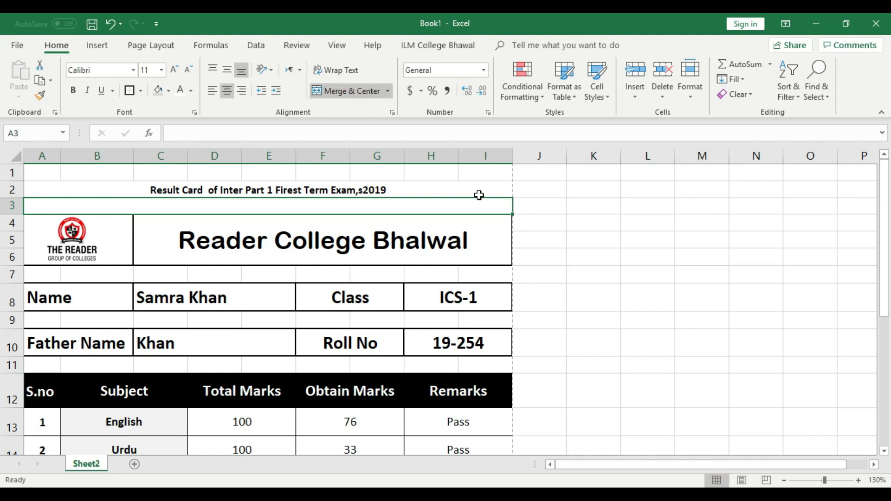
click(544, 226)
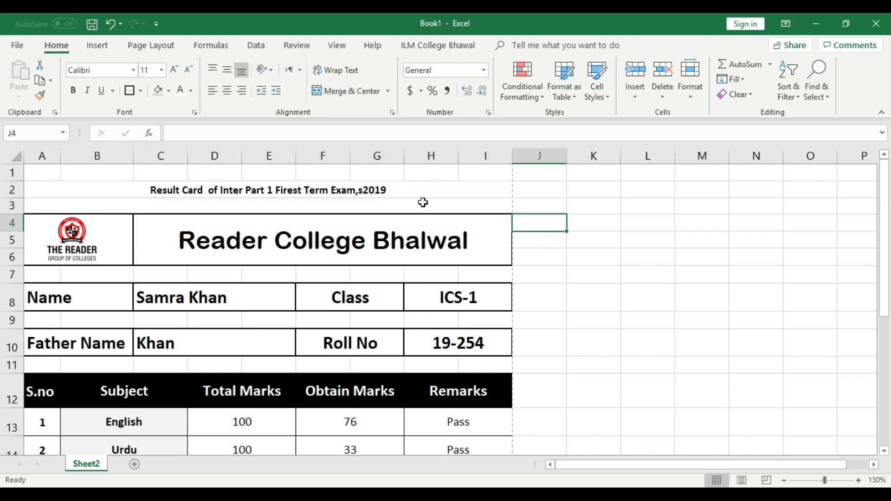
click(552, 214)
click(186, 205)
click(97, 46)
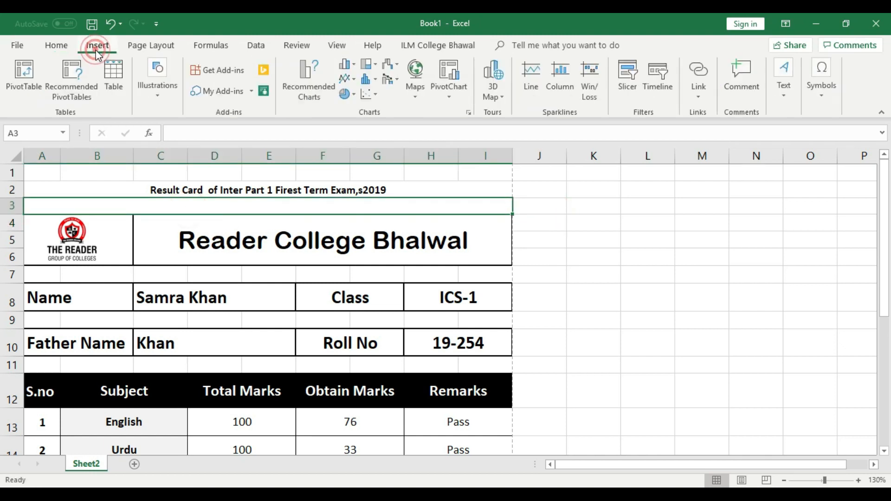
click(155, 96)
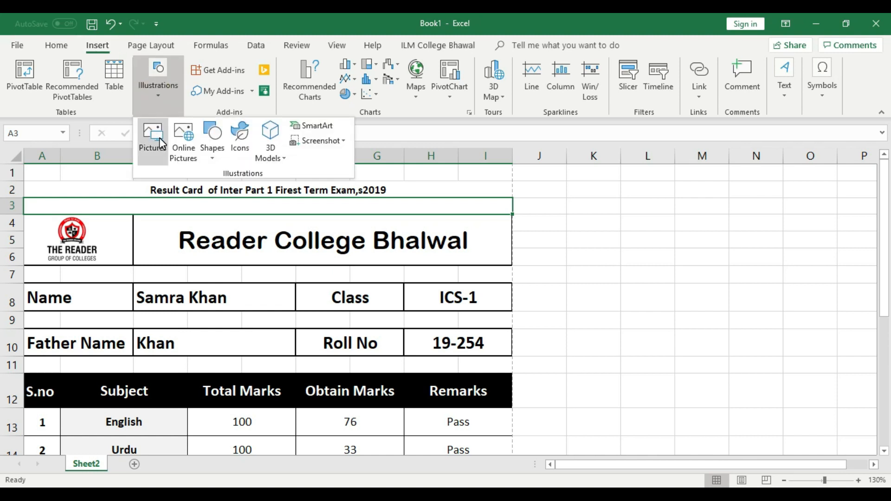
click(557, 257)
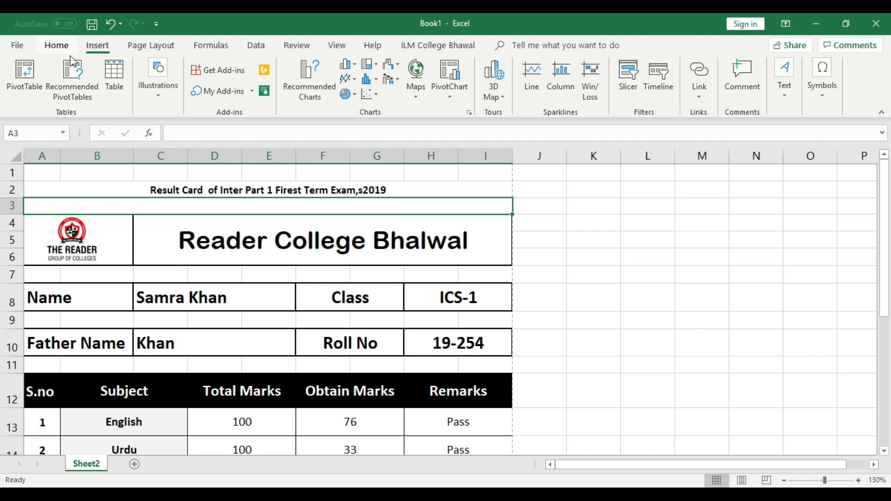
click(160, 90)
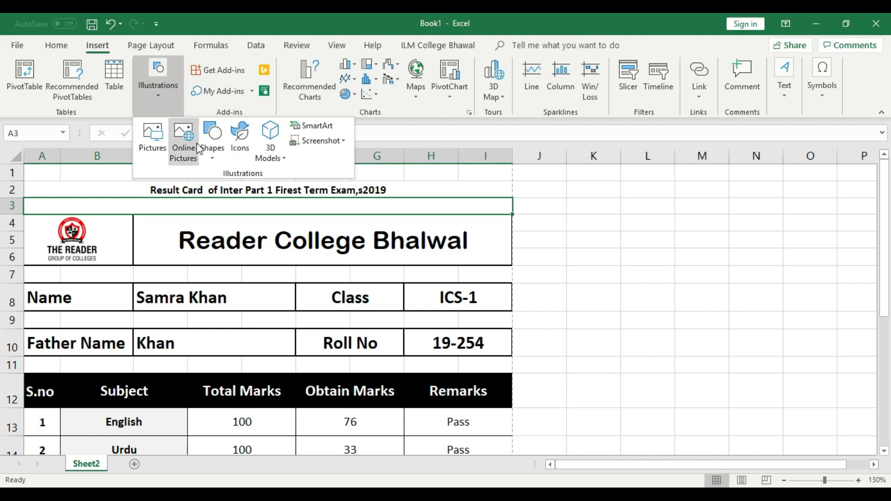
click(218, 153)
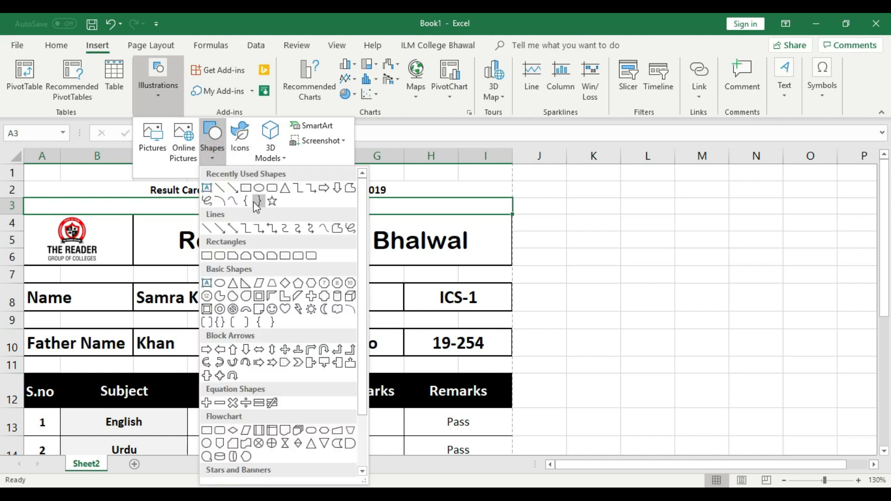
click(362, 197)
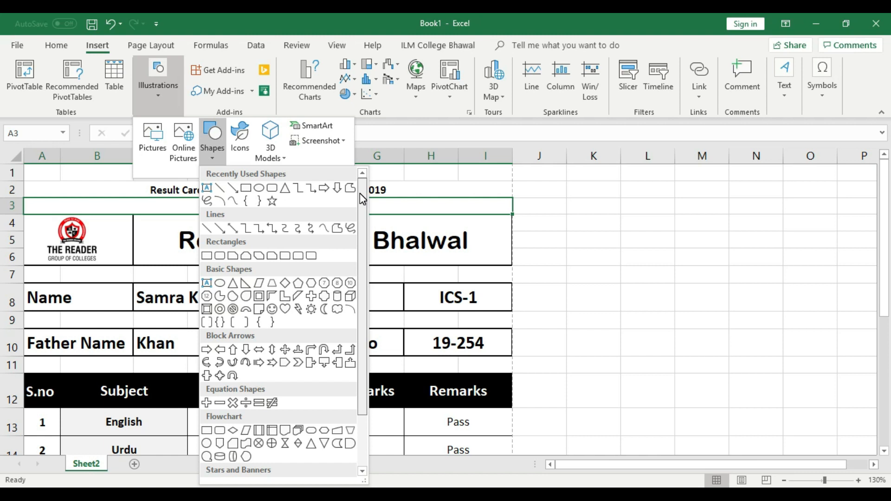
mouse_move(361, 193)
mouse_down()
mouse_move(361, 299)
mouse_move(349, 188)
mouse_up()
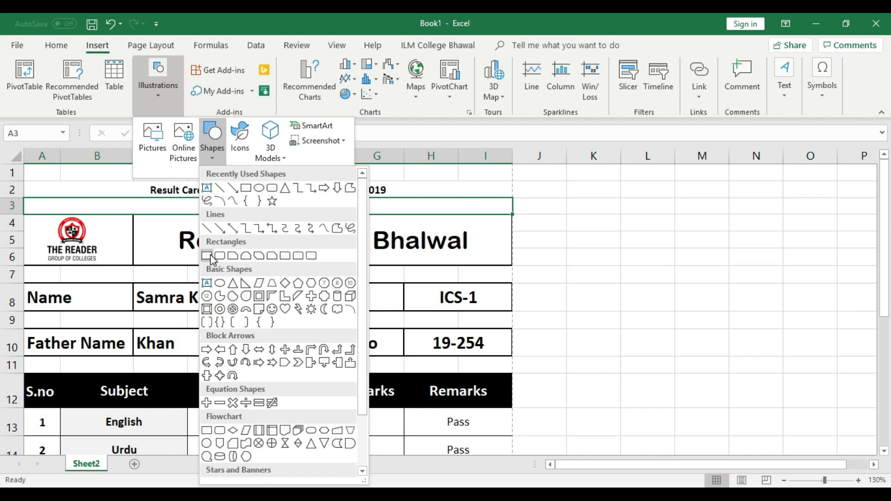
scroll(363, 297, down, 3)
scroll(365, 349, down, 2)
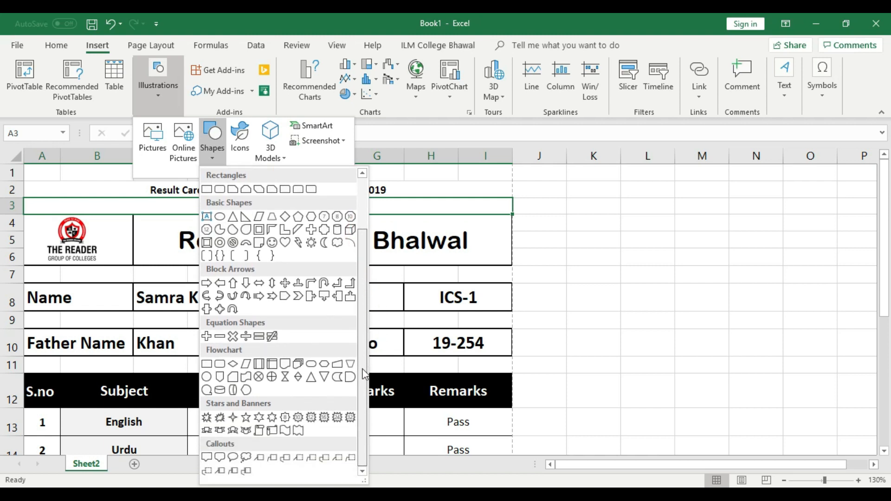
click(609, 246)
click(577, 251)
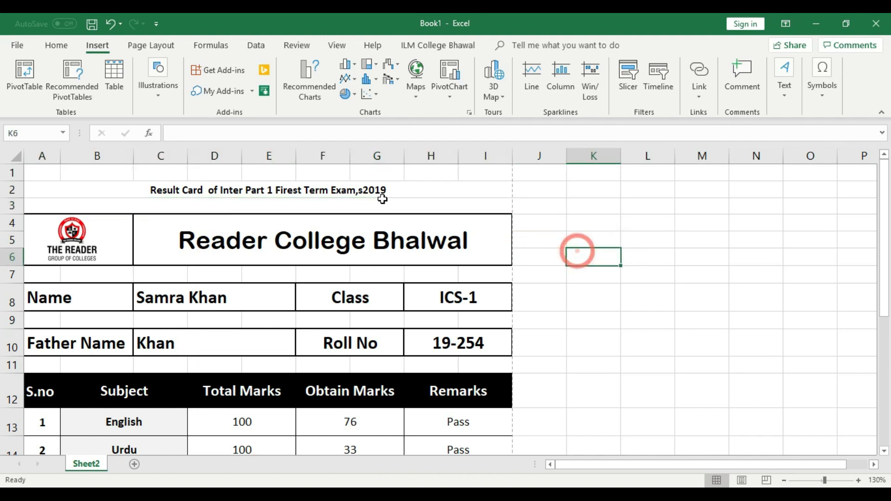
double_click(380, 206)
text(-)
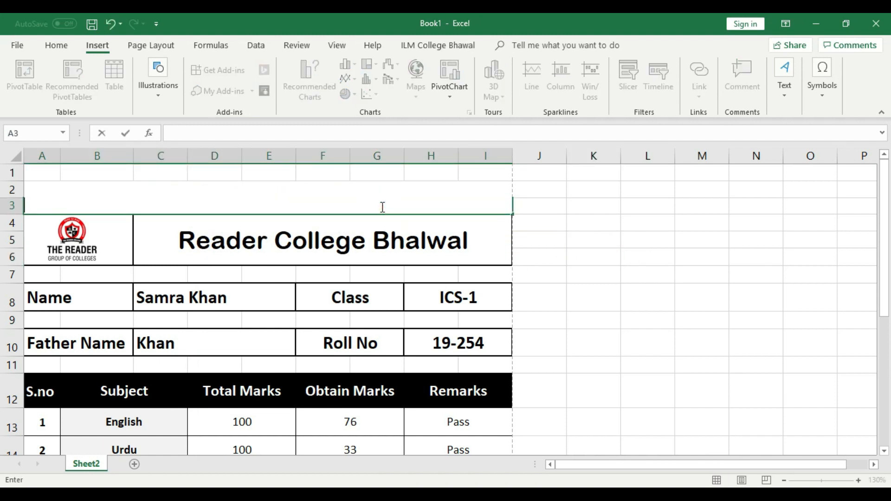
text(-----------------------------------------------------------------------------------------------------------)
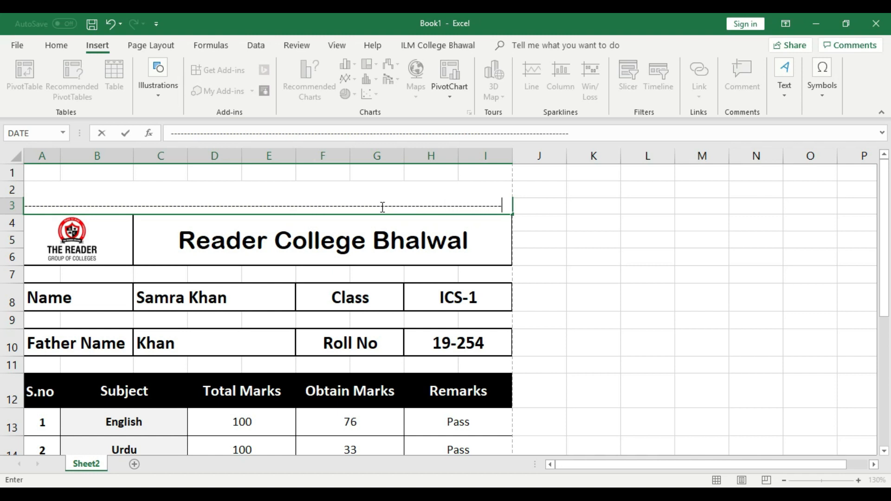
click(580, 236)
click(562, 315)
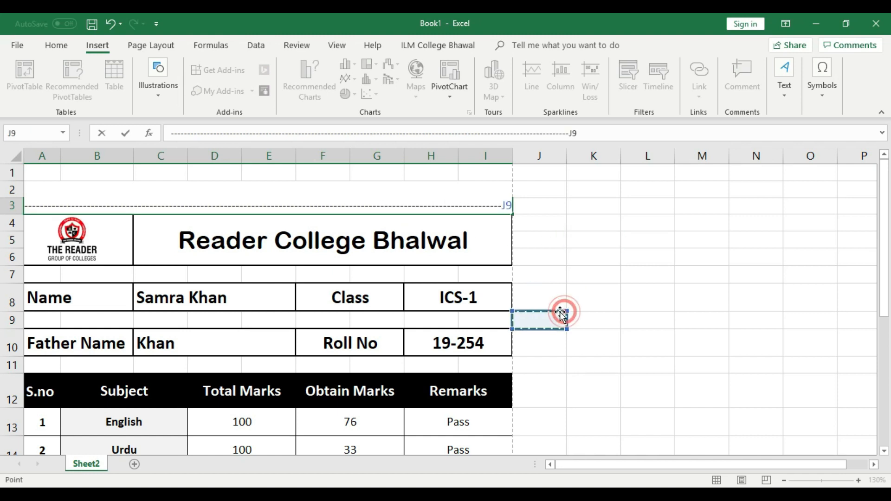
key(BackSpace)
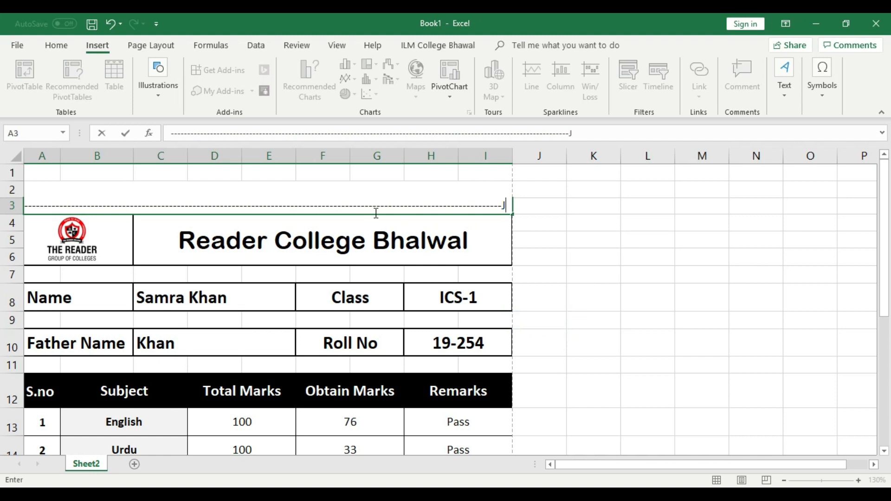
key(Return)
click(425, 308)
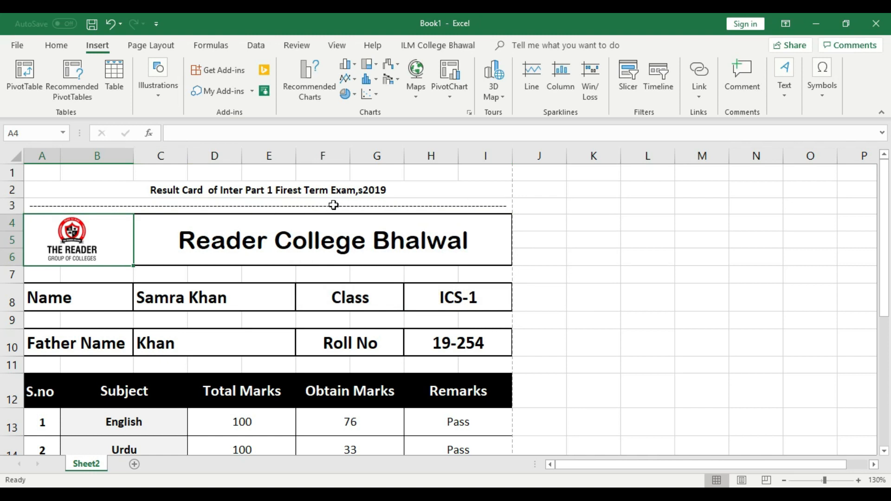
key(ctrl+p)
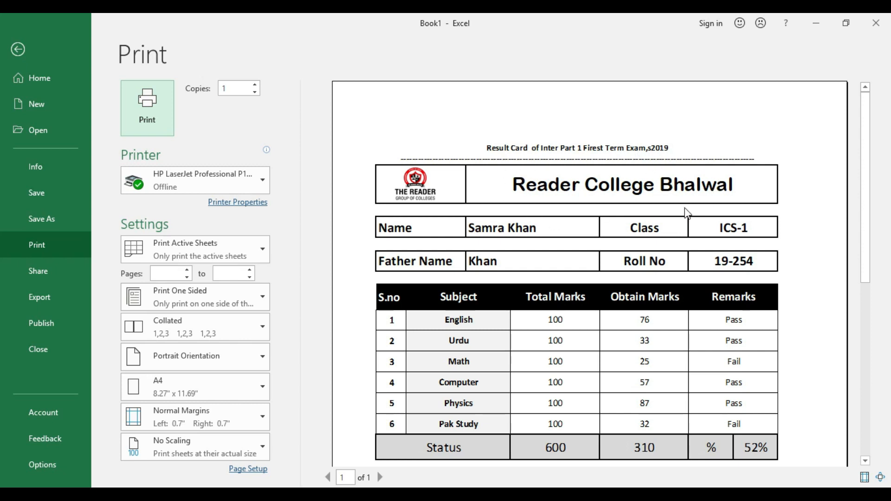
click(18, 49)
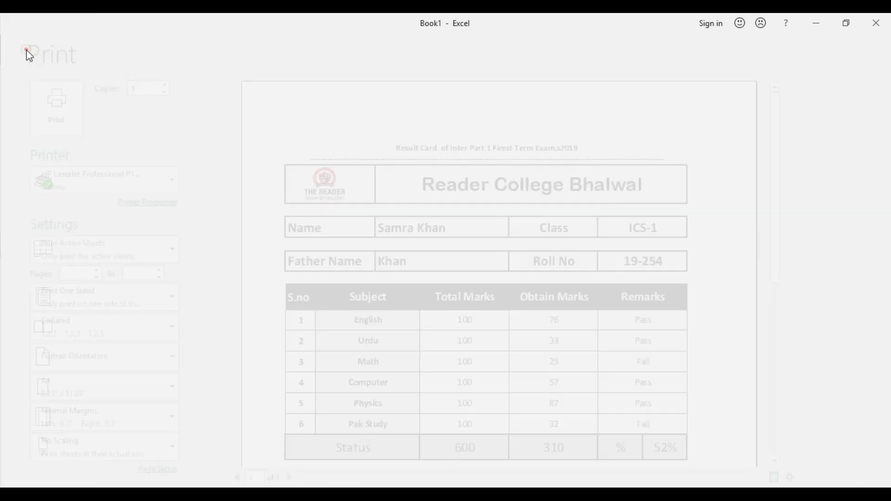
click(138, 207)
key(Delete)
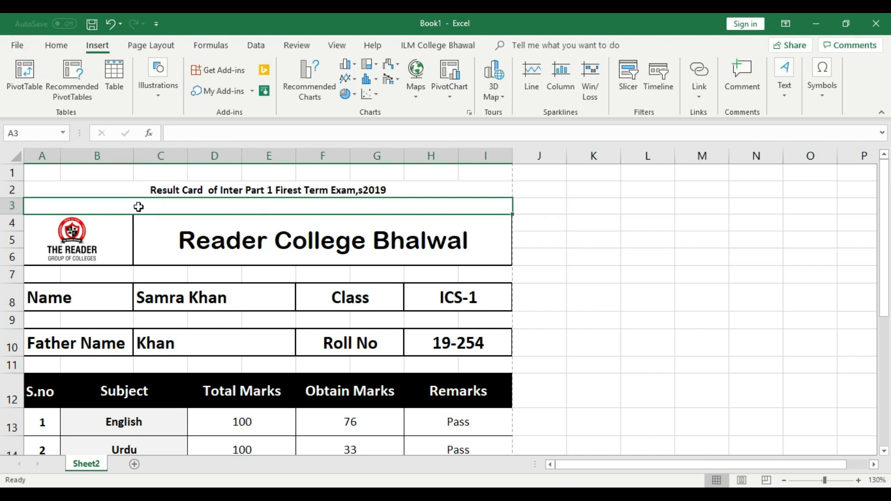
Step: Apply Thick Outside Borders to the A2:I2 exam title and open Print Preview
click(541, 208)
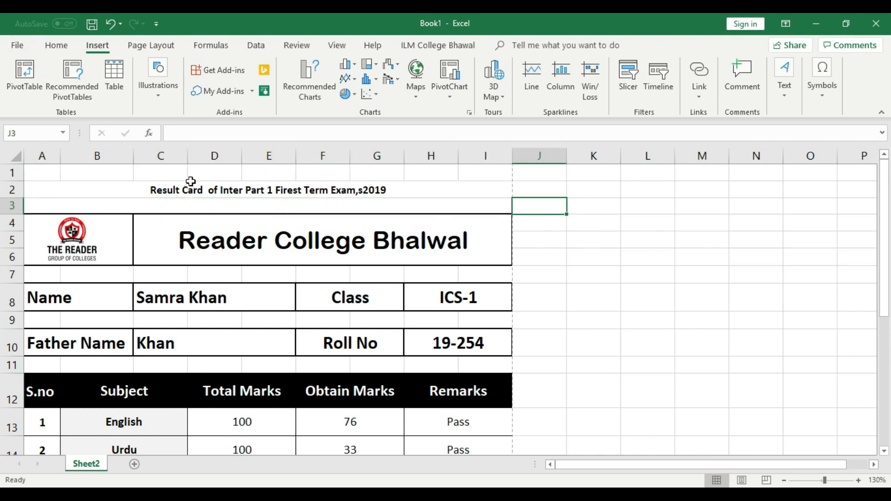
click(190, 272)
click(197, 193)
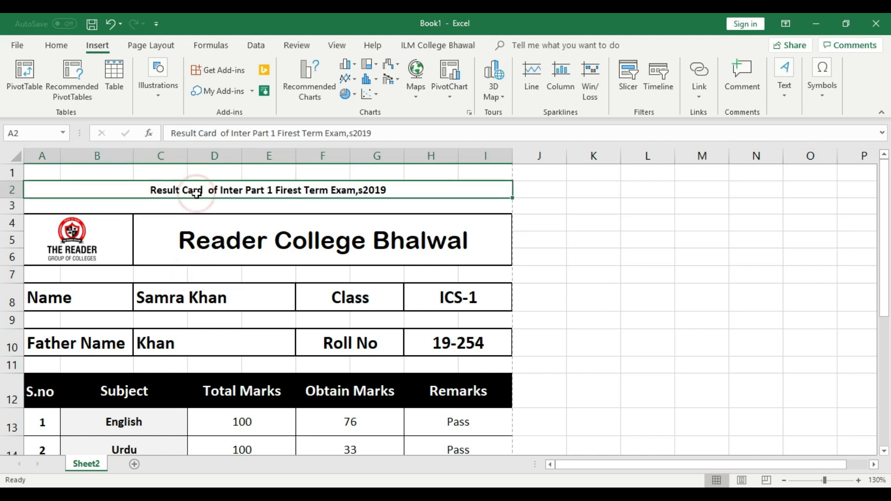
click(562, 272)
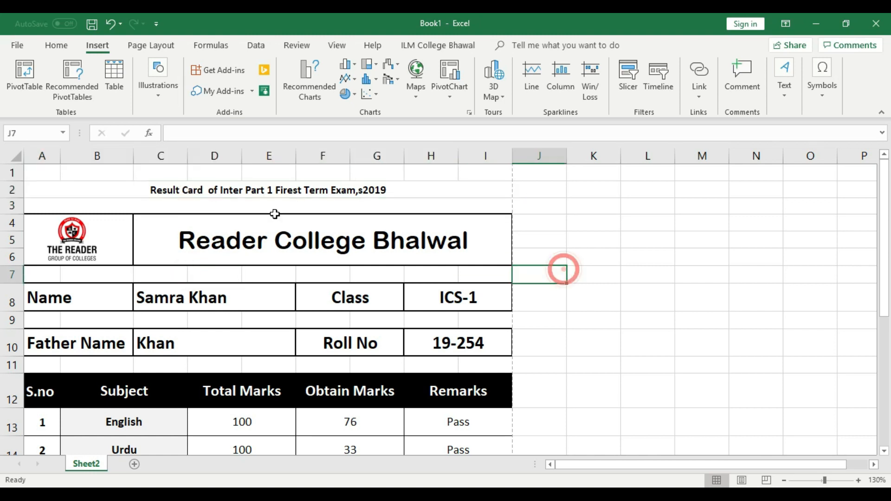
click(231, 188)
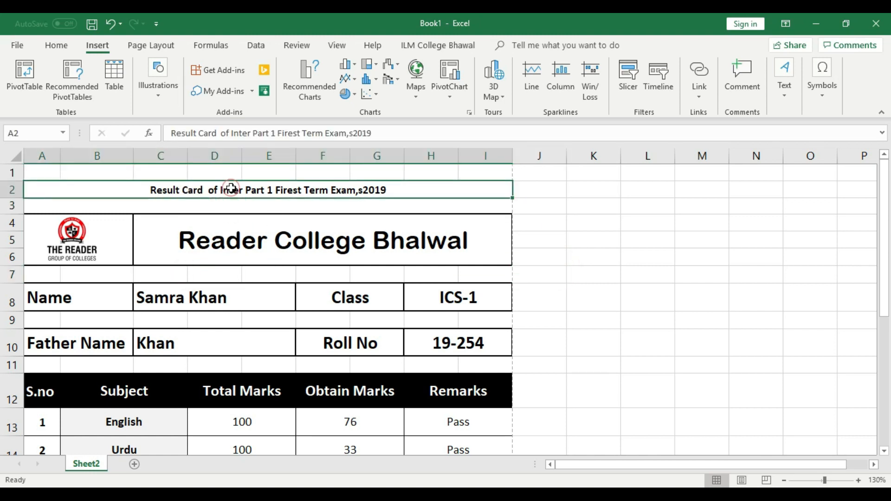
click(58, 47)
click(141, 91)
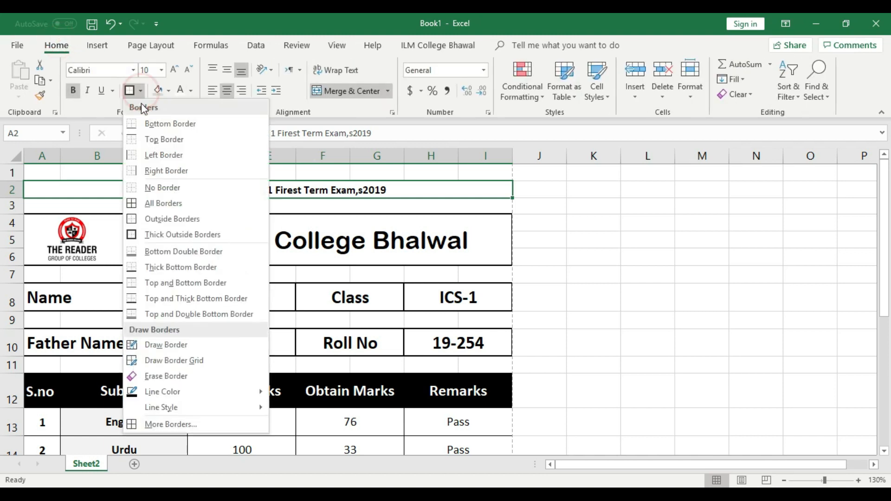
click(154, 235)
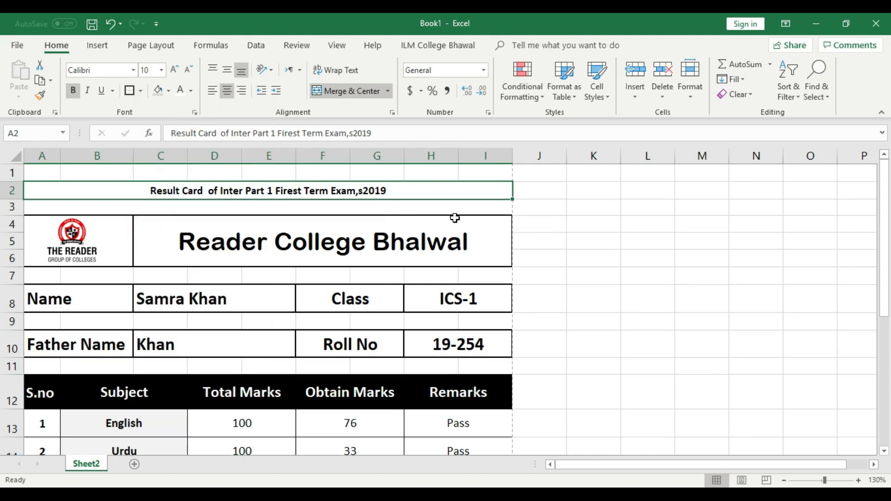
click(542, 220)
key(ctrl+p)
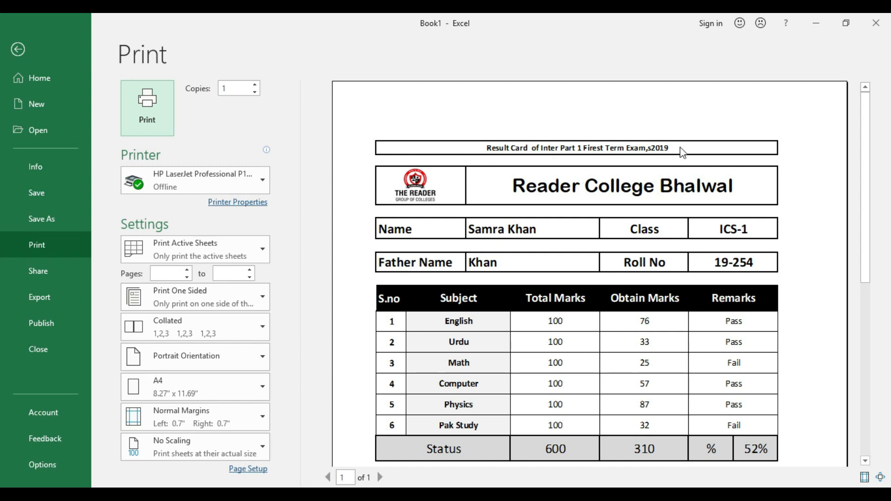
Step: Fill the row 2 exam title with grey
click(18, 50)
click(576, 230)
click(414, 191)
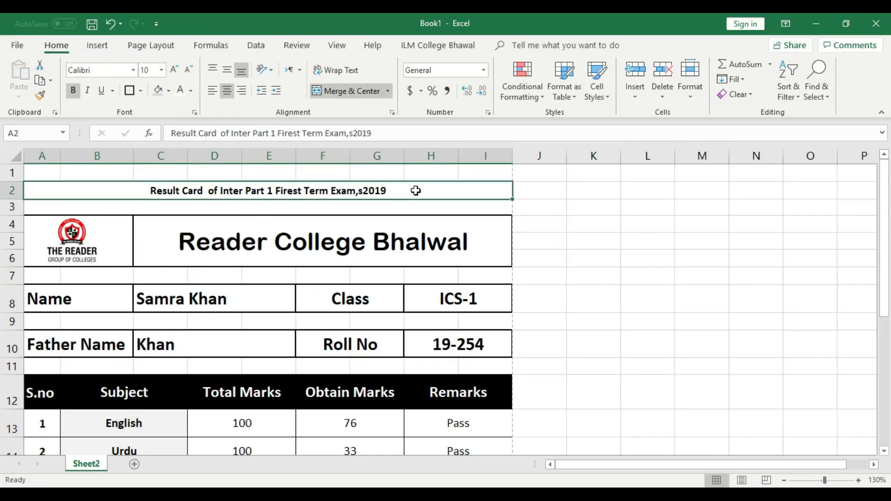
click(162, 92)
click(599, 255)
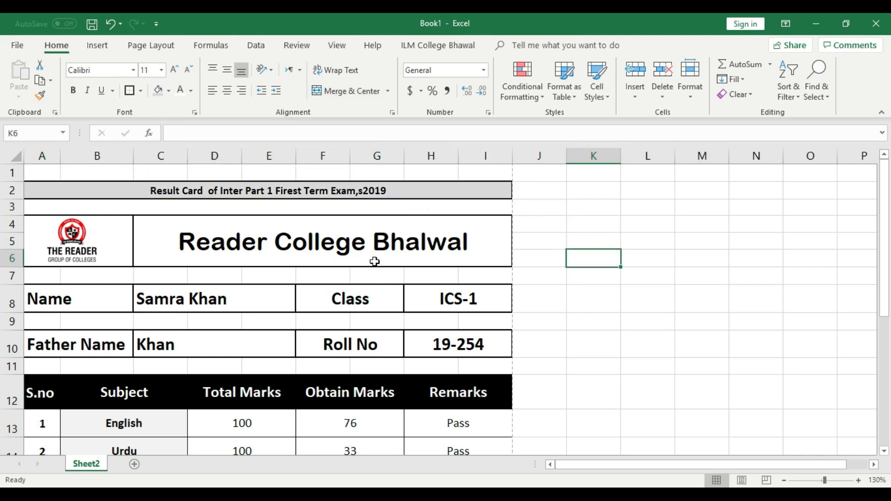
Step: Correct 'Firest' to 'First' in the exam title, preview it, then zoom out on the sheet
double_click(302, 194)
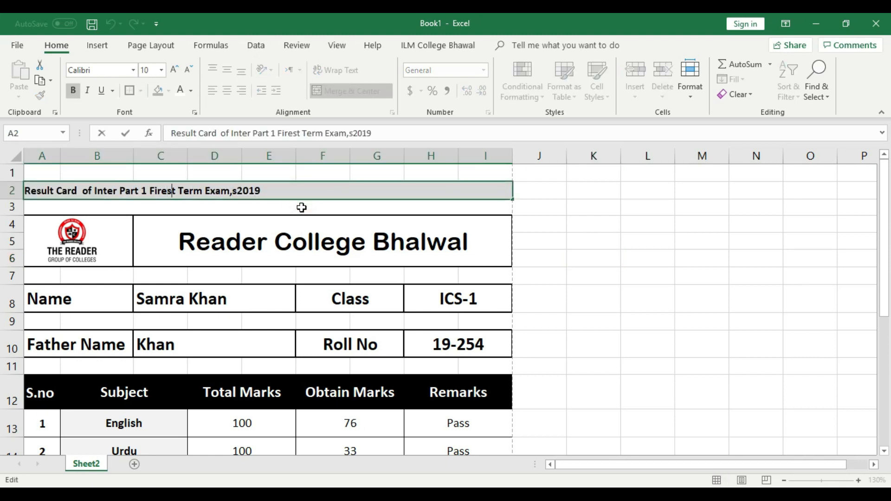
key(BackSpace)
key(BackSpace)
key(BackSpace)
text(st)
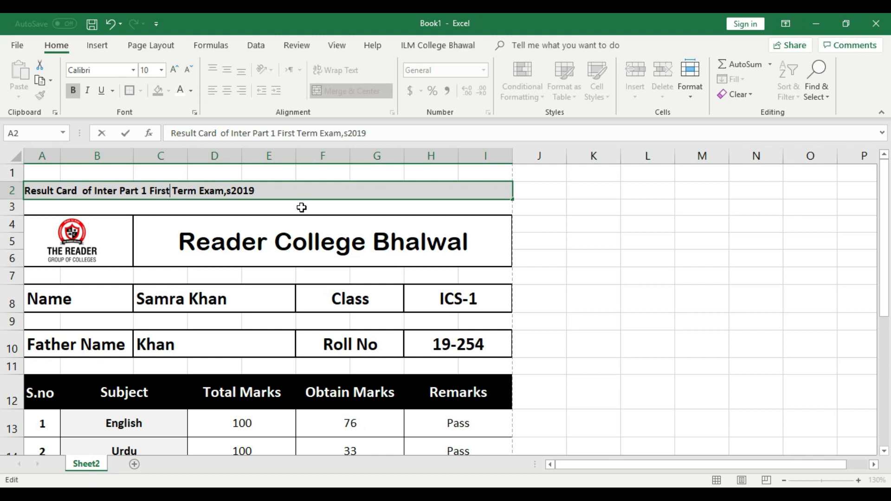
click(589, 254)
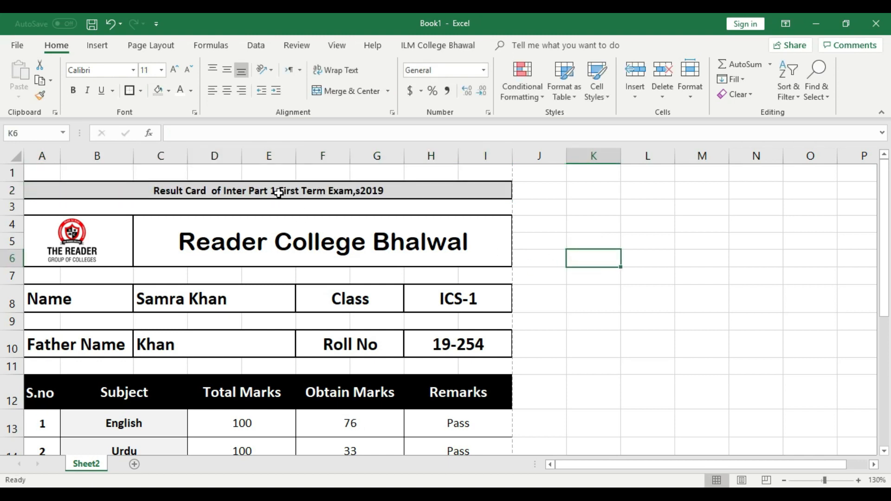
key(ctrl+p)
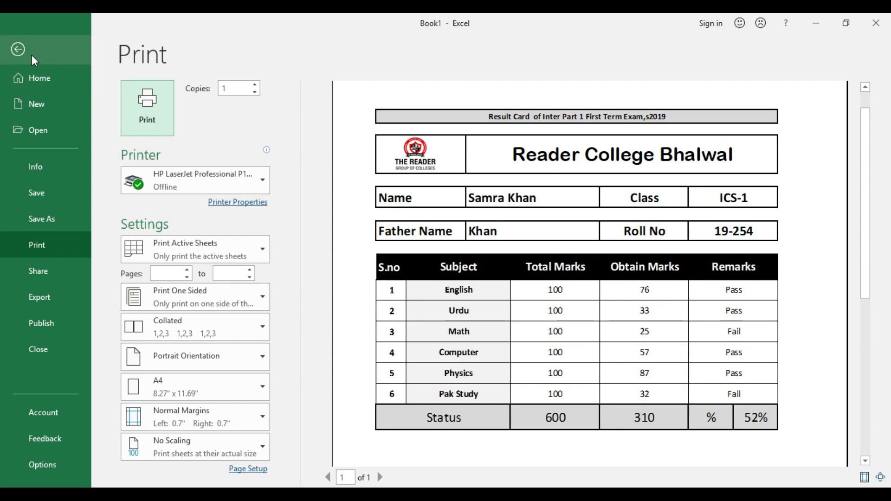
click(18, 49)
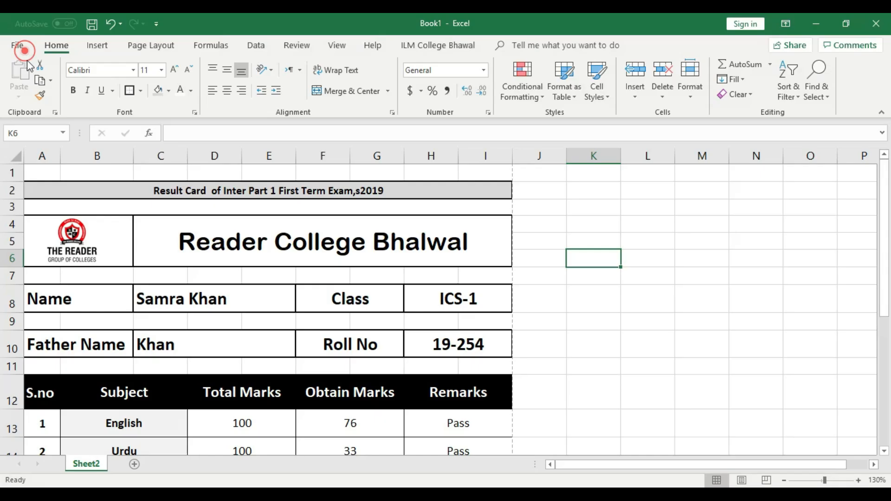
click(784, 481)
click(784, 481)
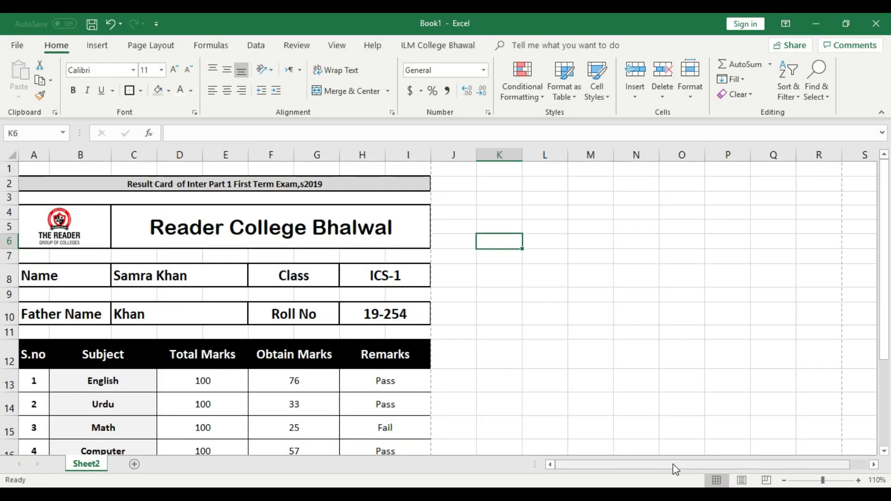
mouse_move(884, 306)
mouse_down()
mouse_move(886, 385)
mouse_move(871, 308)
mouse_up()
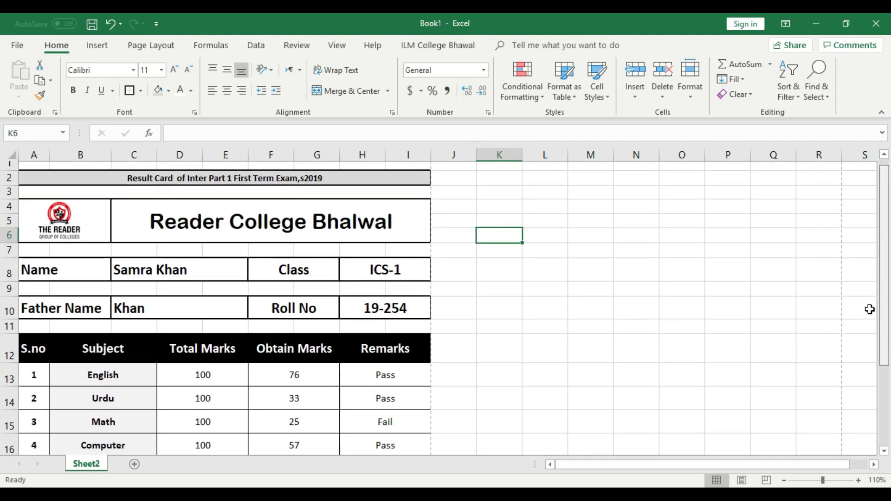
click(178, 276)
click(178, 276)
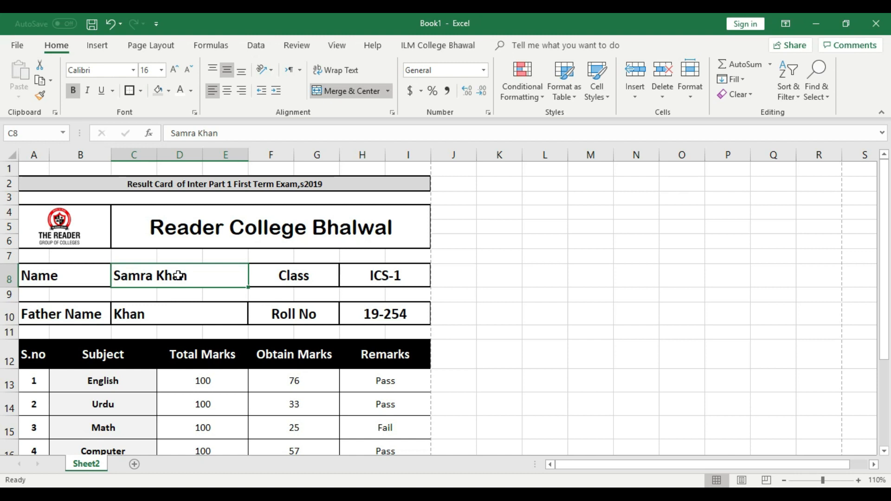
scroll(178, 276, down, 3)
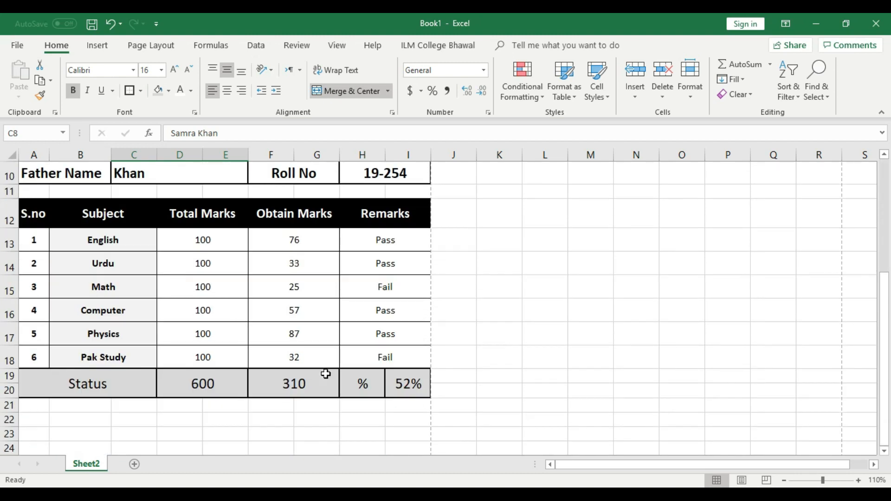
scroll(316, 376, down, 1)
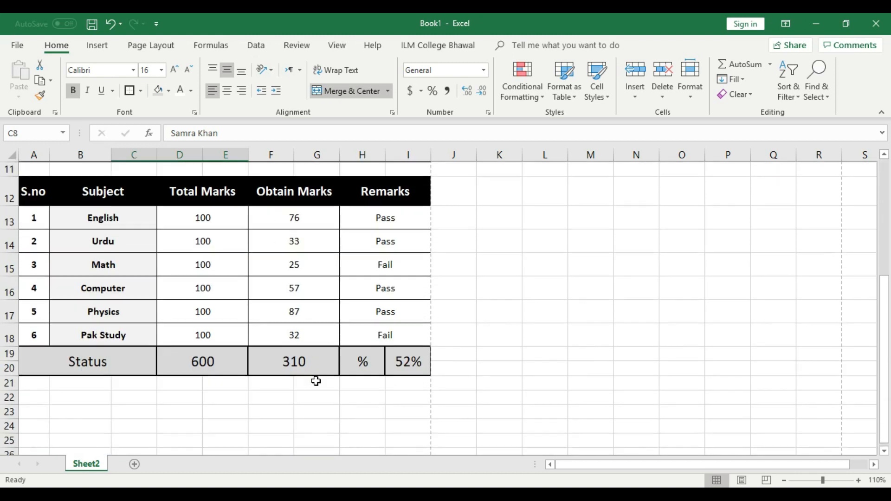
drag(34, 338, 159, 393)
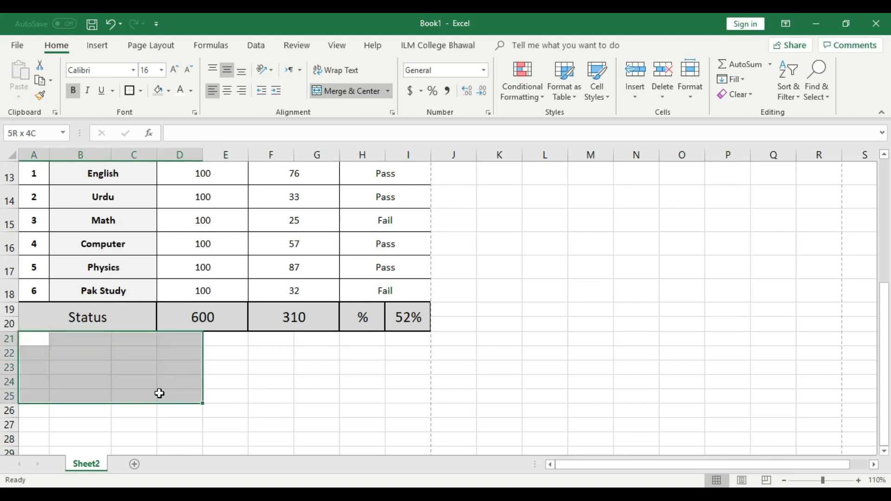
Step: Merge and centre A25:D27, then F25:I27, as the two signature blocks
click(121, 424)
drag(32, 397, 175, 423)
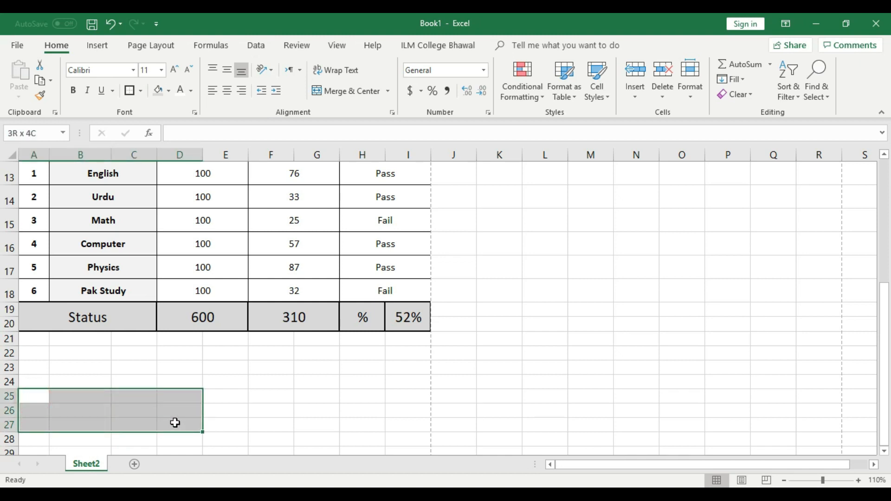
click(339, 91)
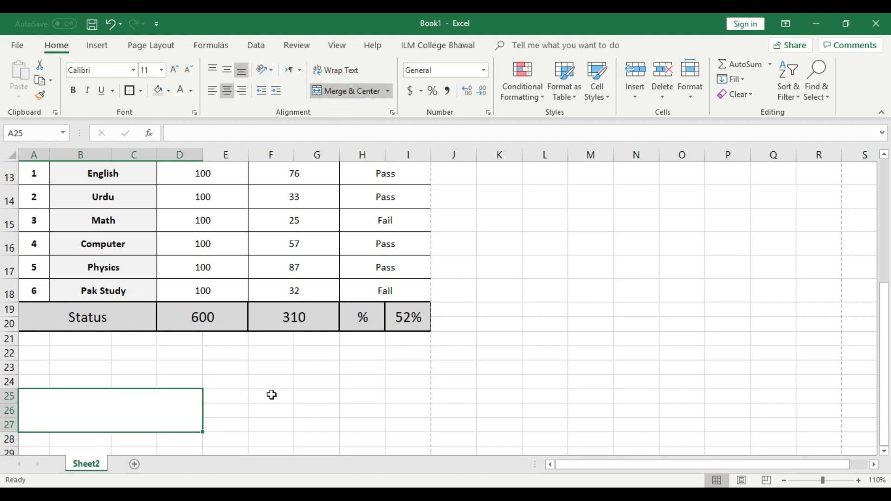
drag(290, 395, 418, 424)
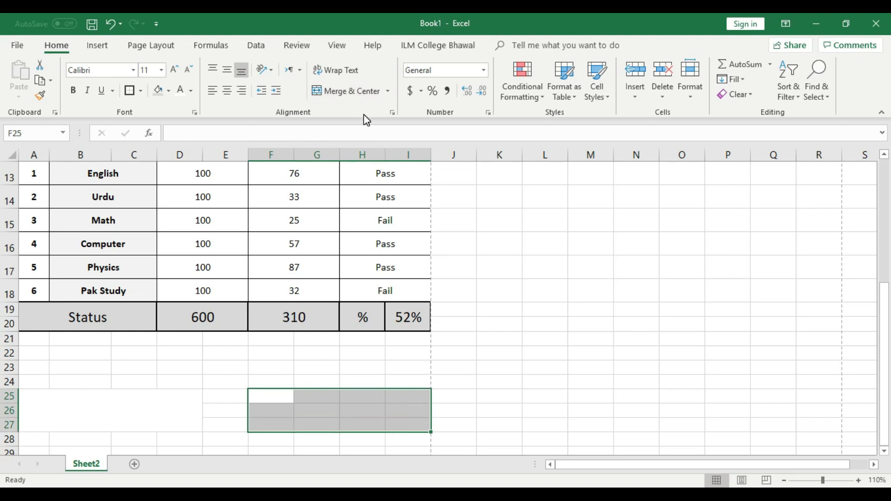
click(351, 91)
click(513, 330)
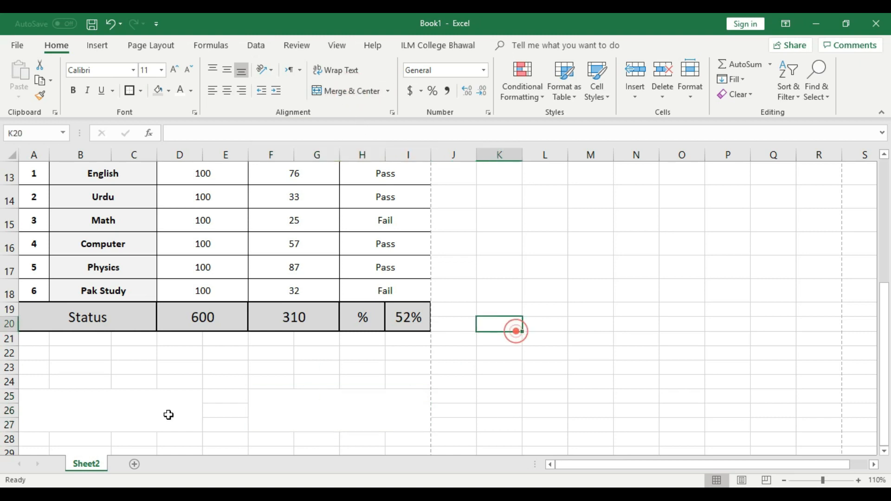
Step: Enter 'Class Incharge Sign' in the first block and 'Principal Sign' in the second
double_click(113, 412)
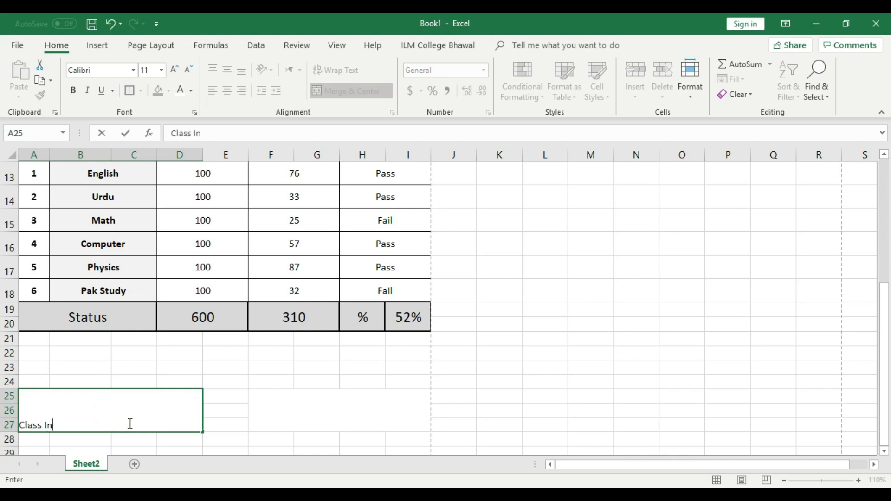
text(Class Incharge Sign)
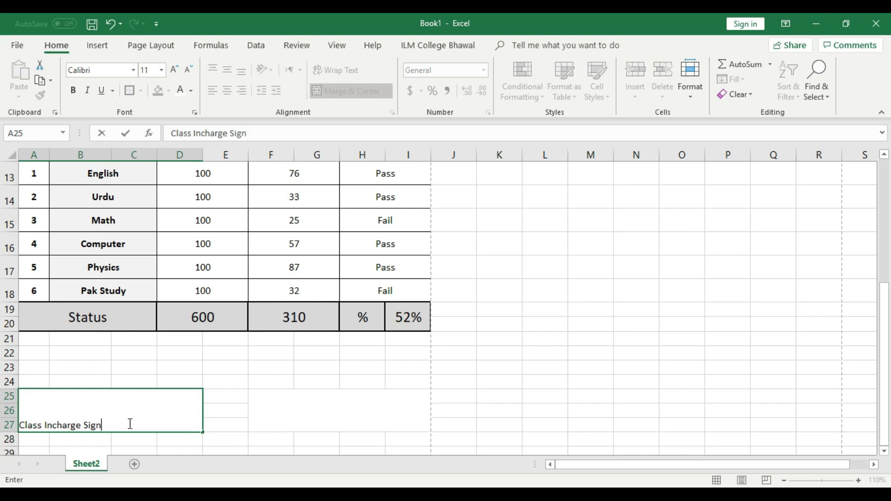
click(258, 417)
click(166, 417)
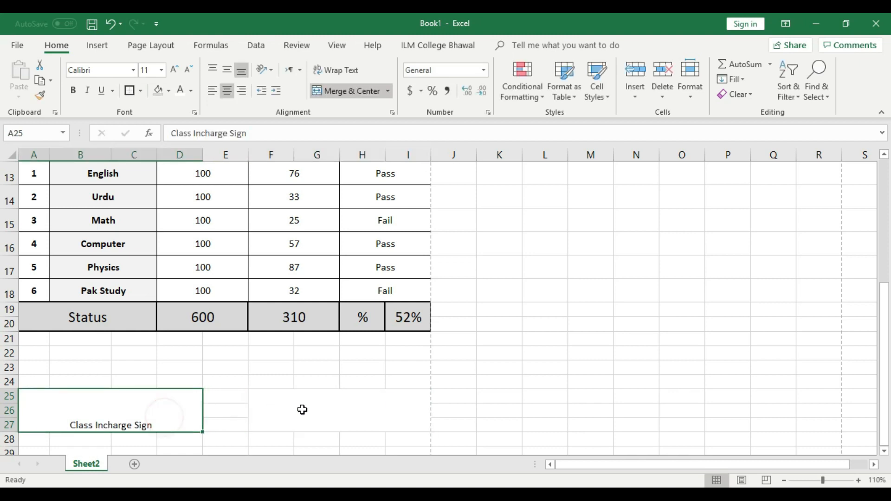
double_click(332, 417)
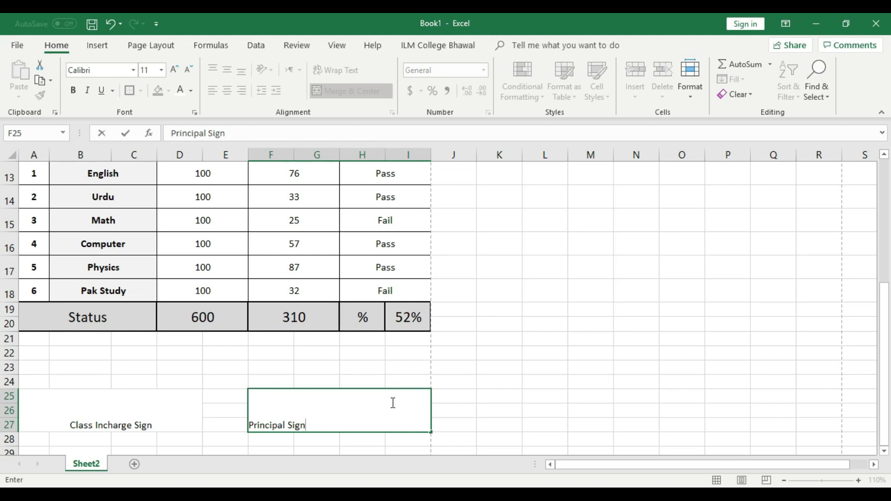
click(479, 393)
Step: Centre the Principal Sign and Class Incharge Sign labels in their blocks
click(372, 411)
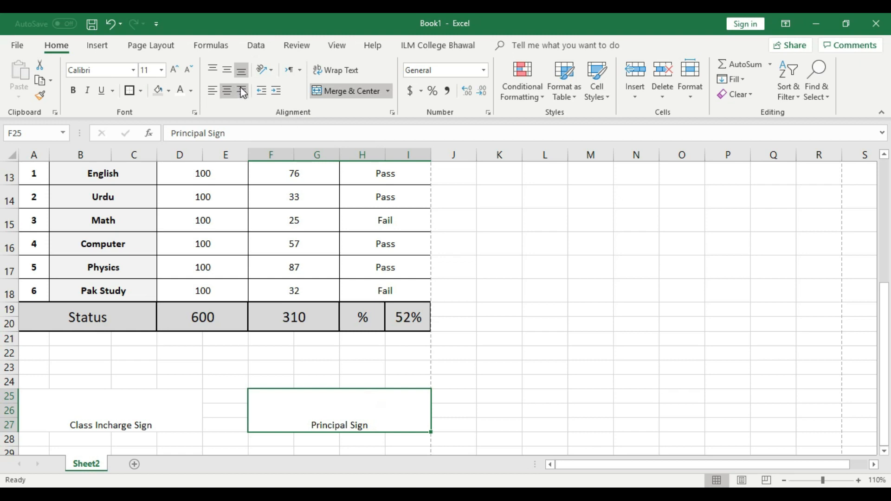
click(212, 91)
click(227, 91)
click(142, 408)
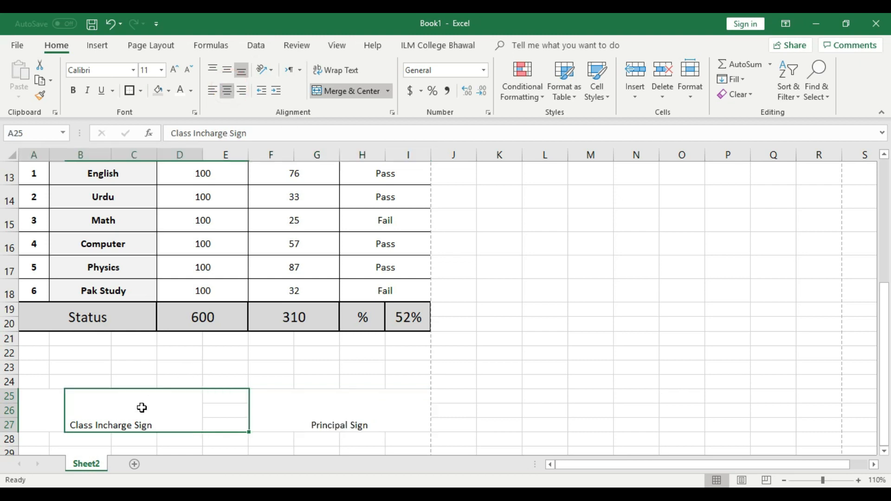
click(214, 91)
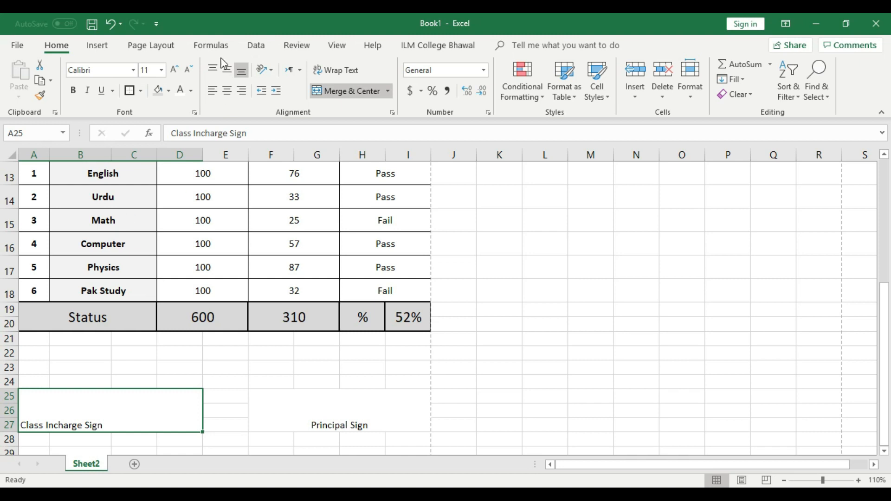
click(227, 91)
Step: Make both the 'Class Incharge Sign' and 'Principal Sign' labels bold
click(74, 91)
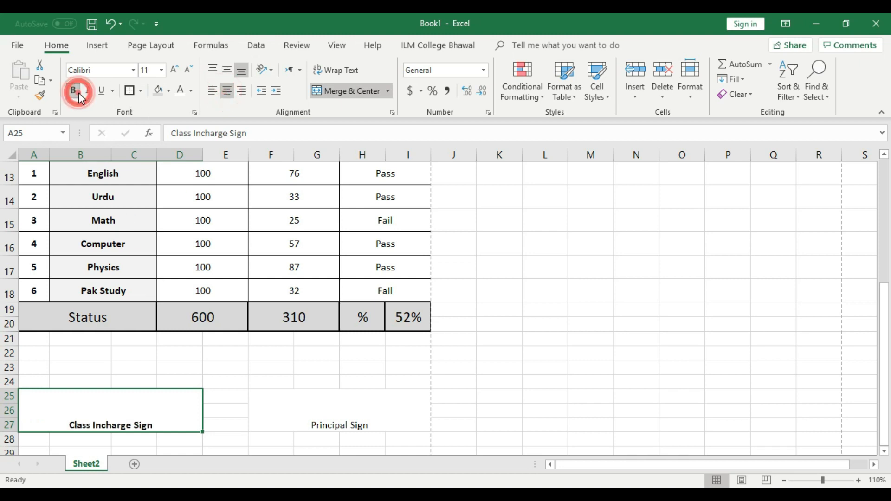
click(369, 407)
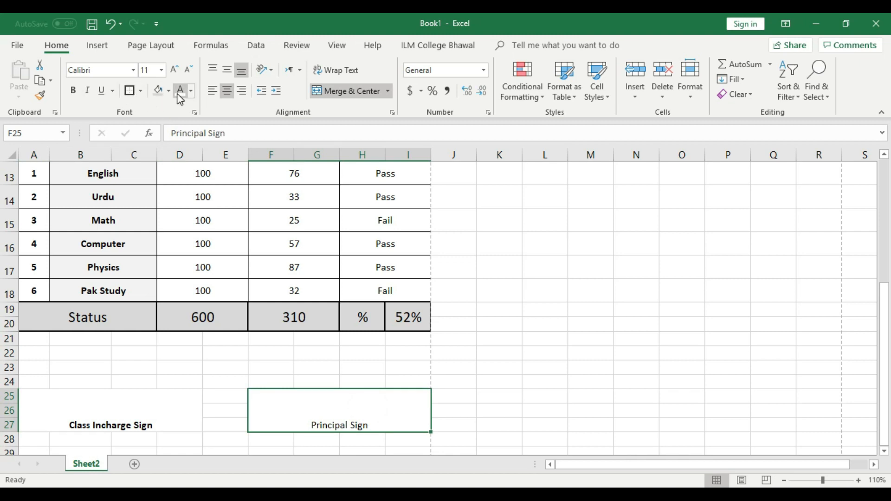
click(73, 91)
click(492, 358)
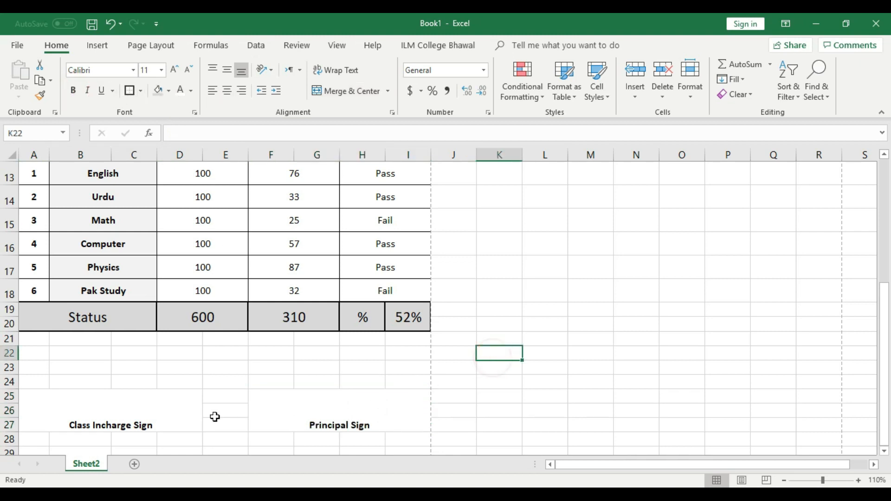
Step: Try underlining the 'Class Incharge Sign' label, then undo it
click(150, 414)
click(102, 90)
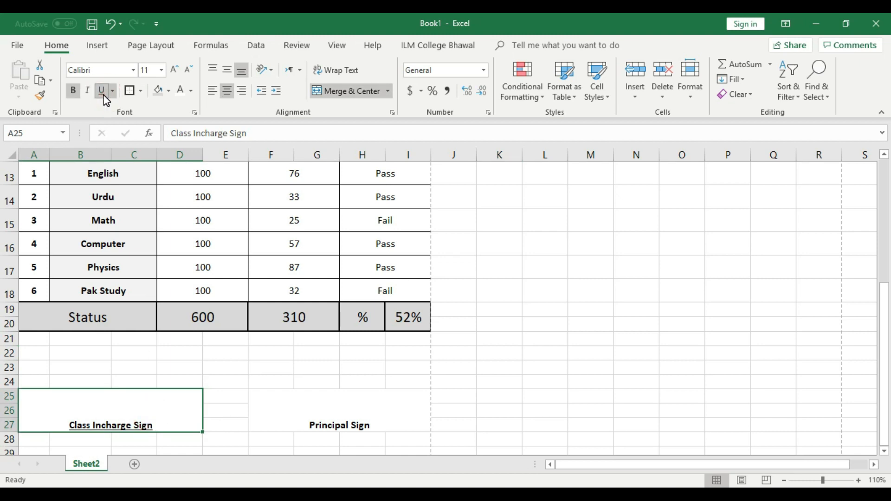
key(ctrl+z)
click(541, 309)
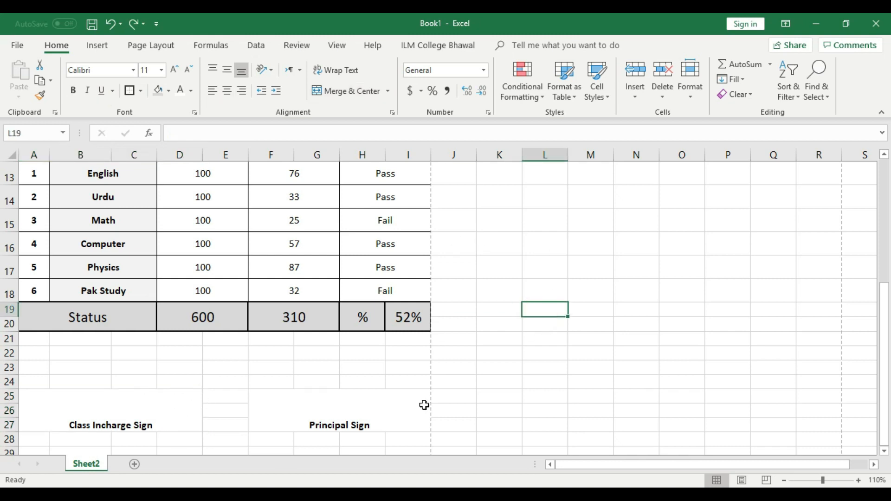
click(97, 45)
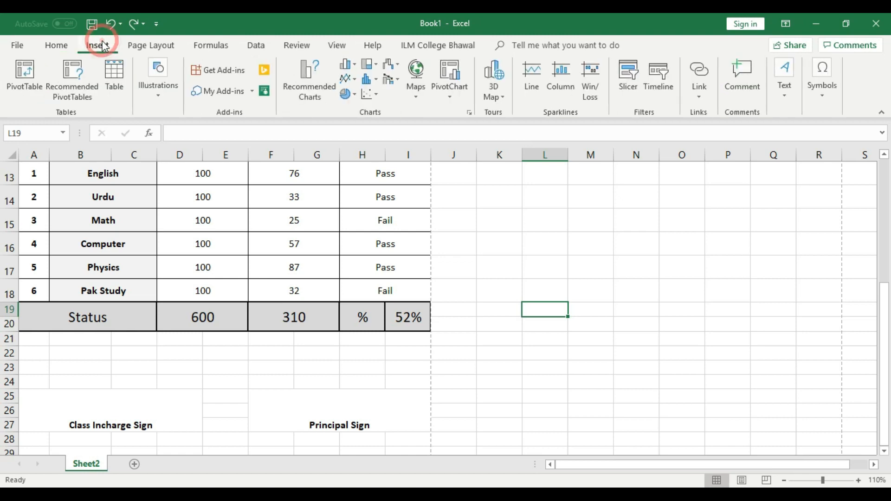
Step: Draw a trial line above 'Class Incharge Sign' from Shapes, then delete it
click(159, 95)
click(240, 134)
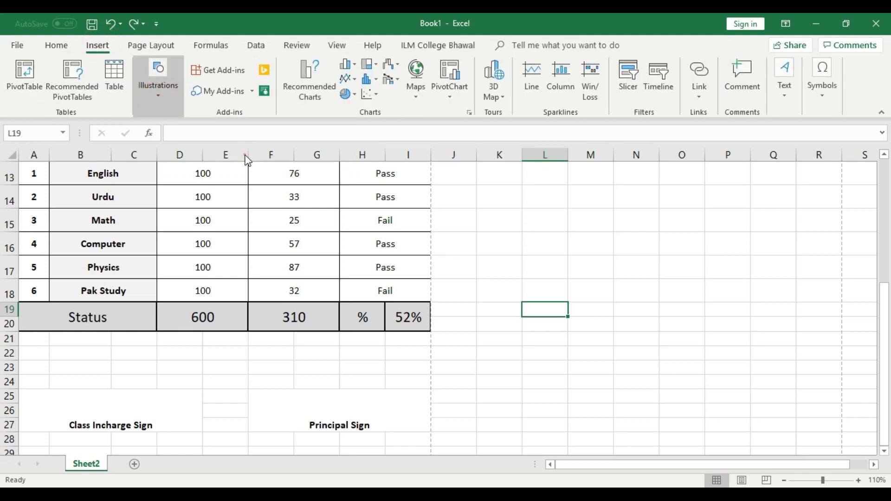
click(786, 71)
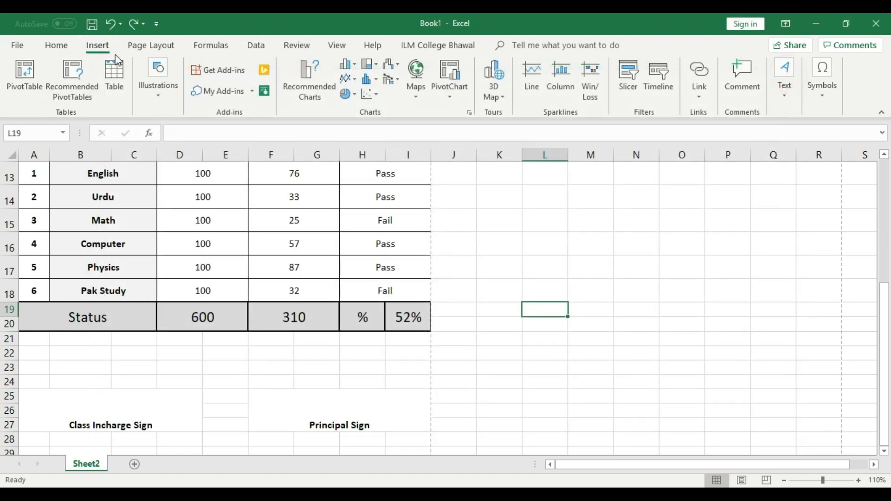
click(166, 80)
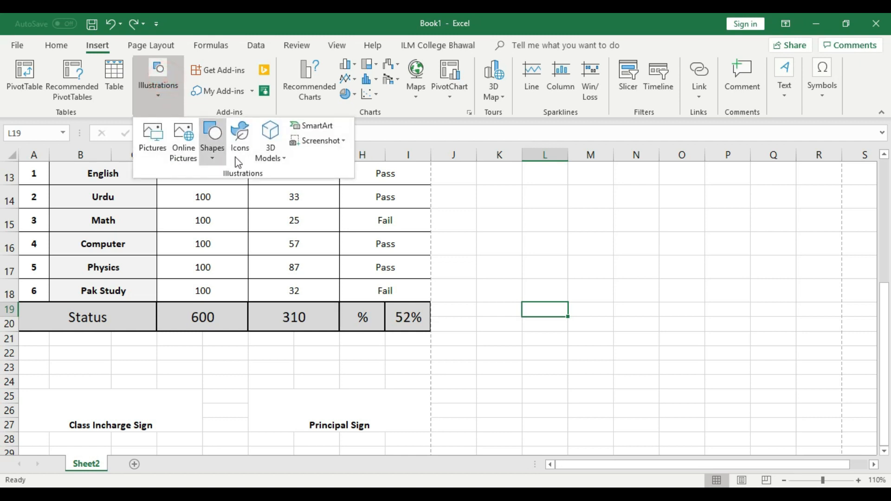
click(207, 149)
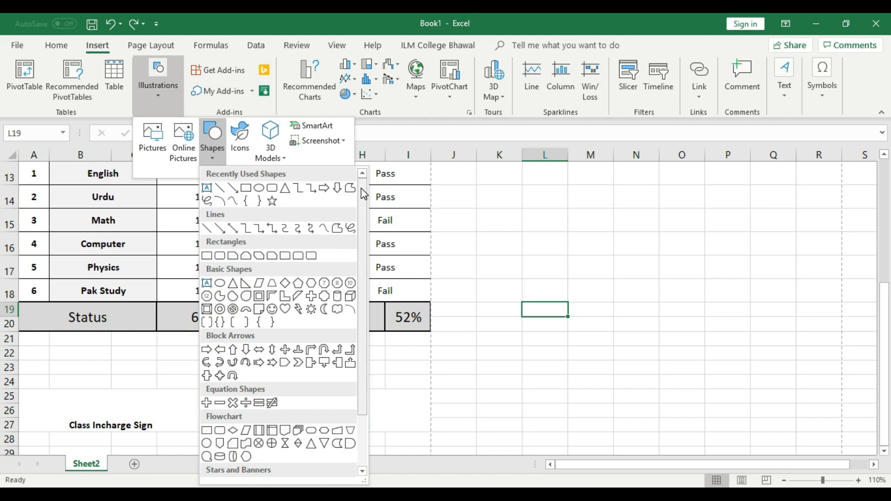
mouse_move(364, 194)
mouse_down()
mouse_move(362, 325)
mouse_move(362, 191)
mouse_up()
click(221, 189)
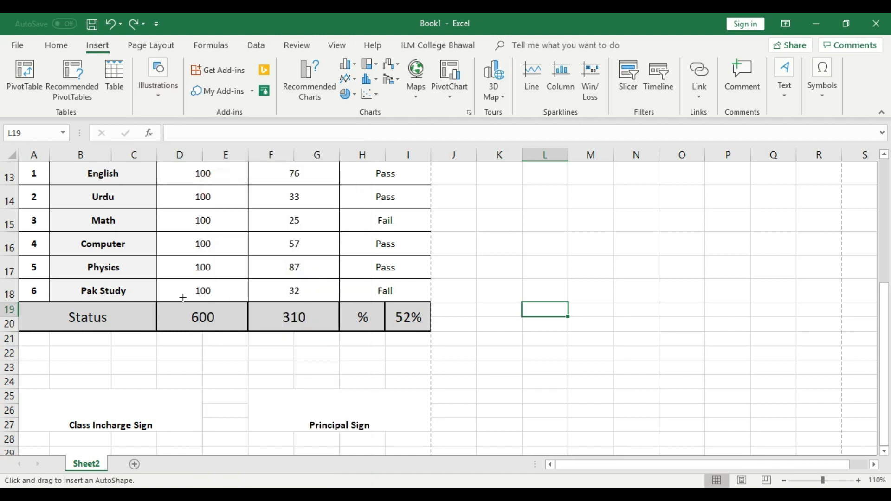
drag(70, 417, 156, 413)
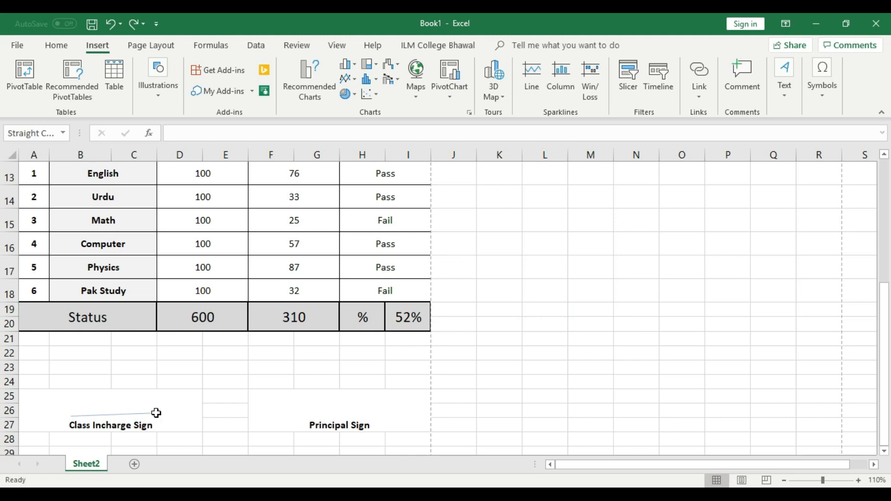
key(Delete)
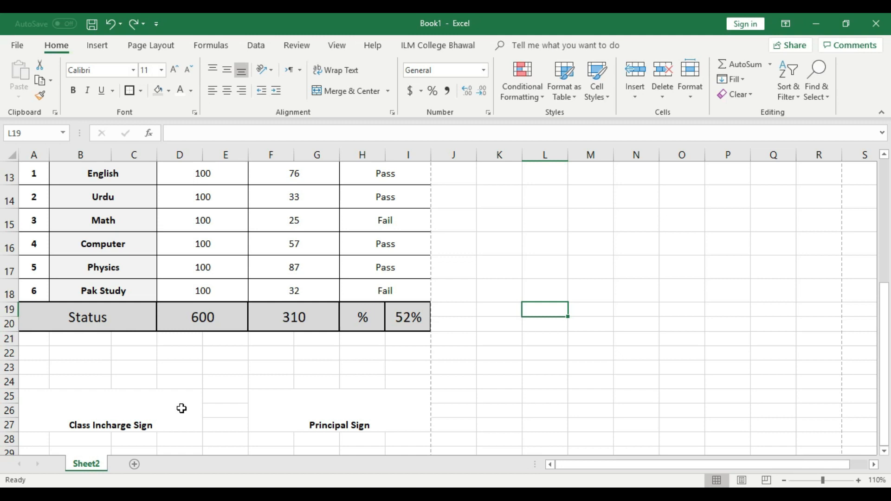
Step: Select the merged 'Class Incharge Sign' cell and bring up the Insert ribbon
click(207, 410)
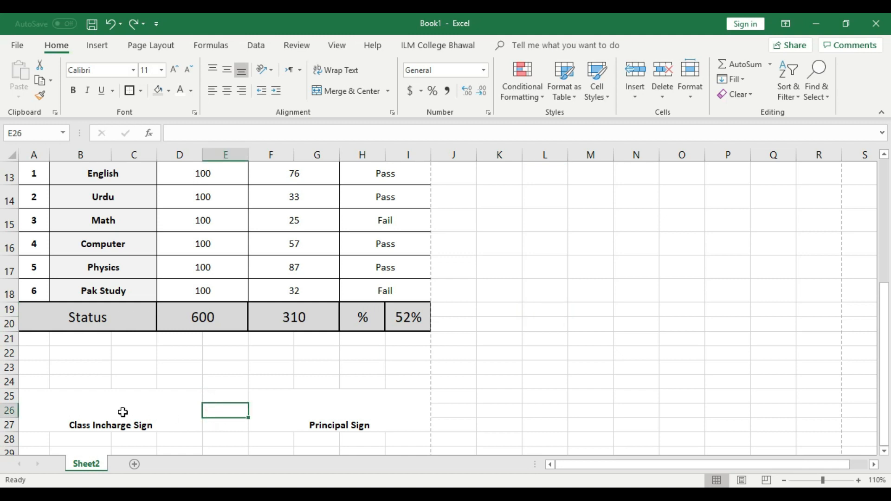
click(495, 401)
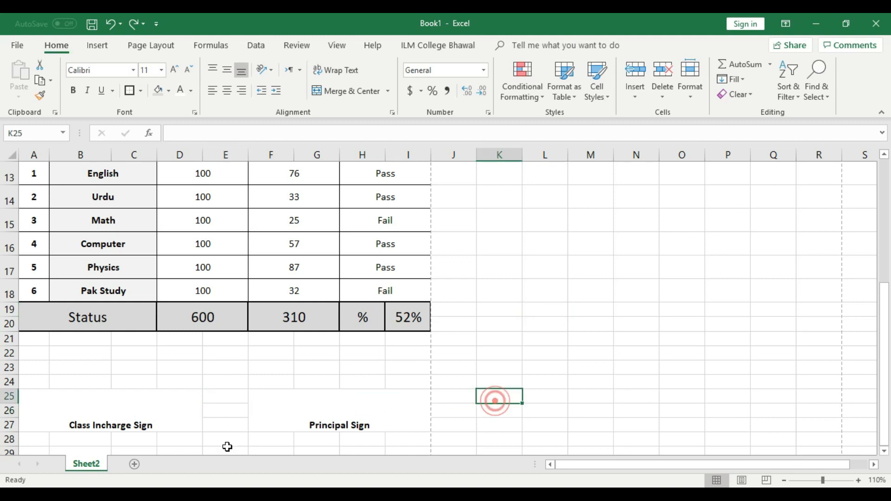
click(119, 412)
click(97, 48)
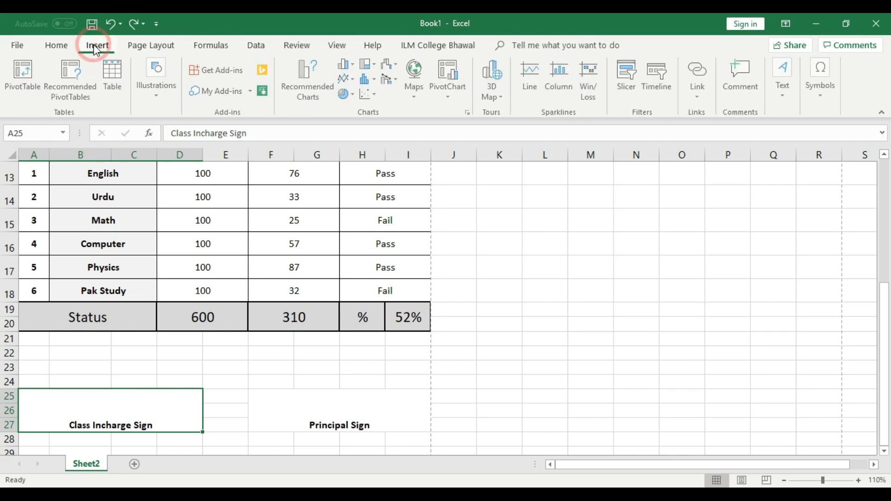
Step: Draw a horizontal Line shape just above the 'Class Incharge Sign' label and select it
click(162, 95)
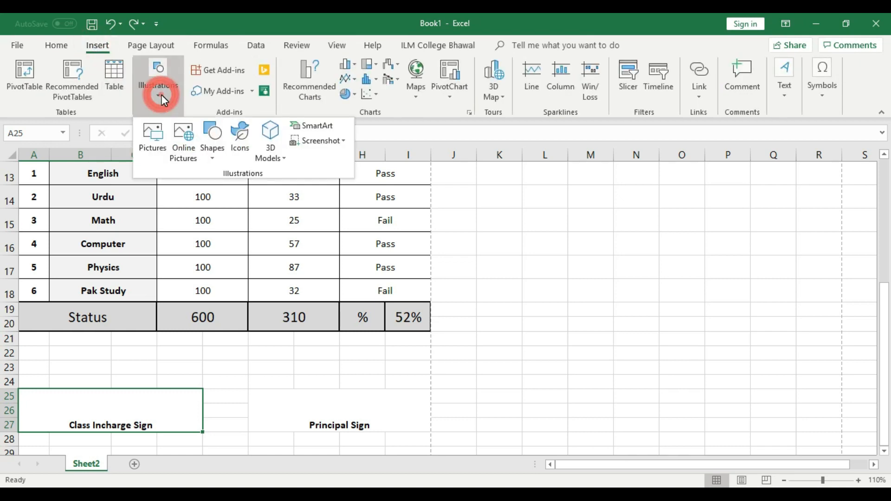
click(208, 158)
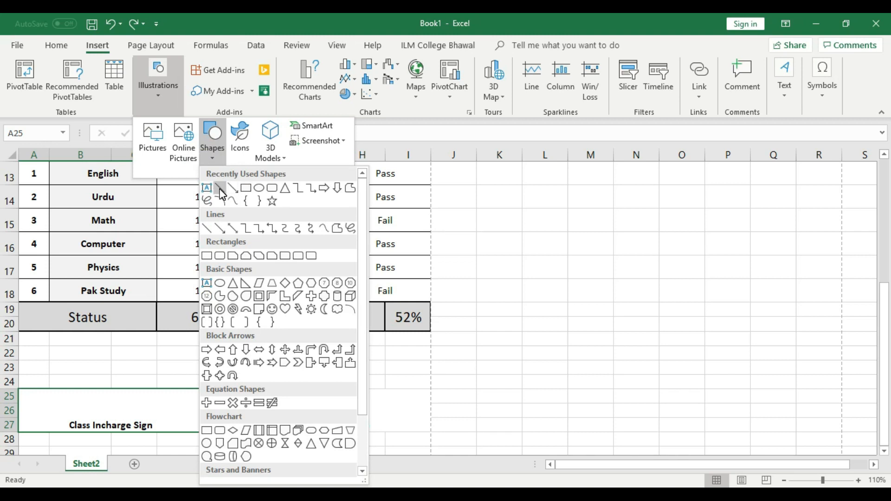
click(221, 191)
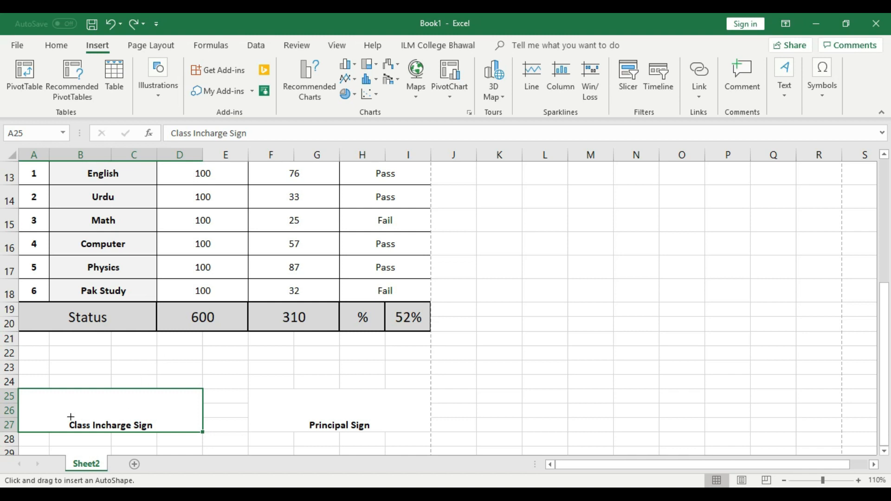
drag(70, 417, 151, 416)
drag(151, 416, 151, 416)
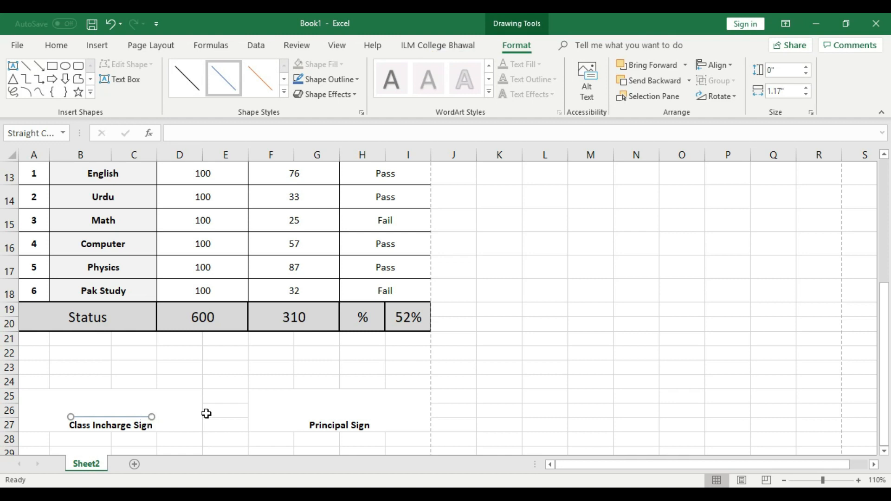
click(230, 410)
click(139, 417)
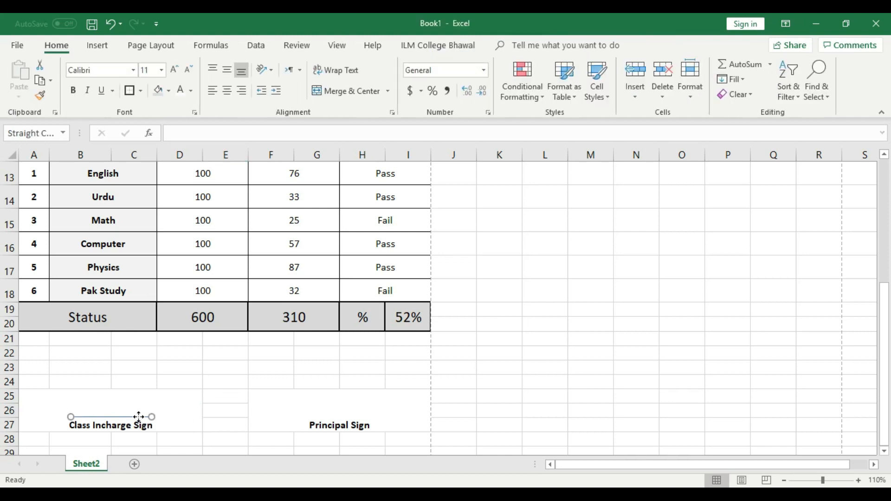
click(139, 416)
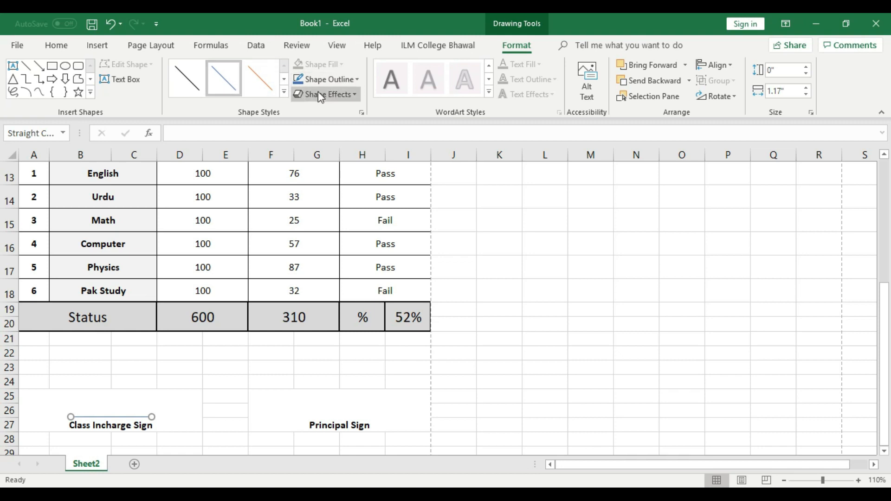
Step: Give the 'Class Incharge Sign' line a Solid dash type and a 3 pt outline weight
click(359, 79)
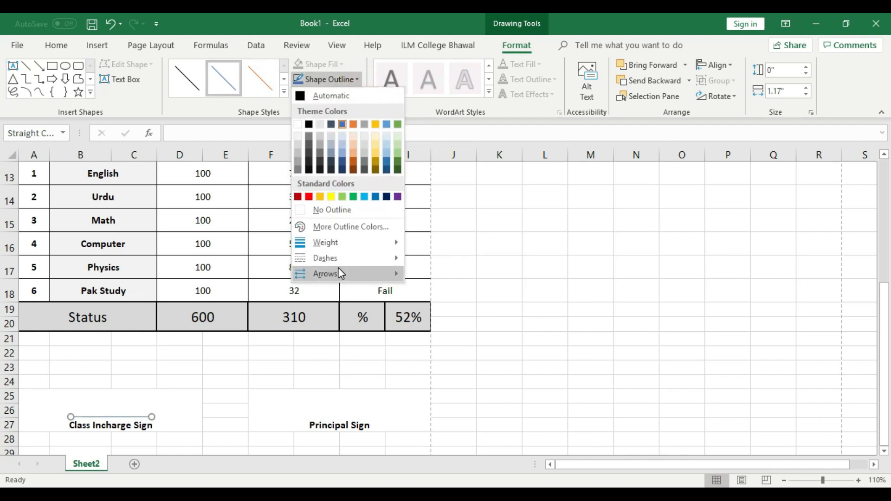
mouse_move(365, 256)
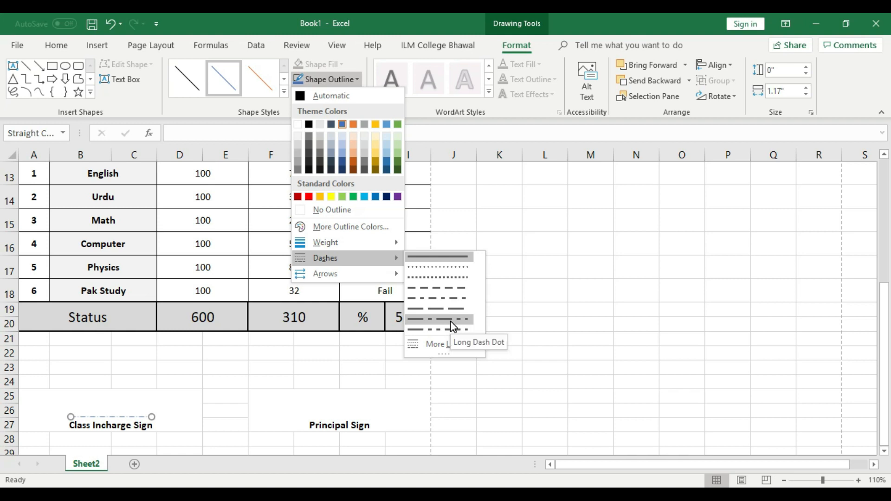
click(447, 262)
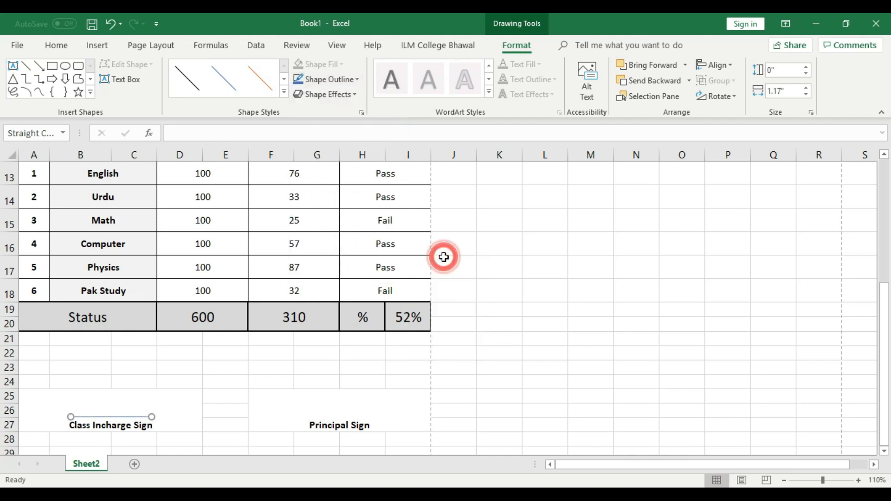
click(178, 409)
click(148, 417)
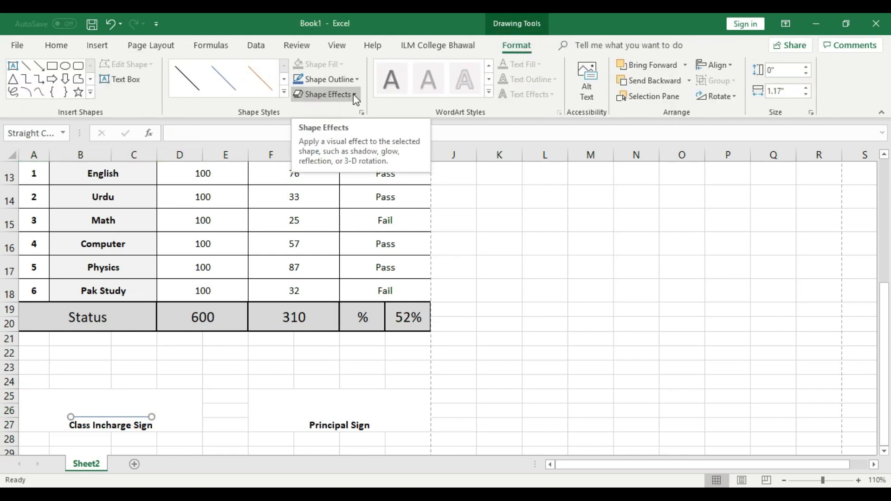
click(356, 95)
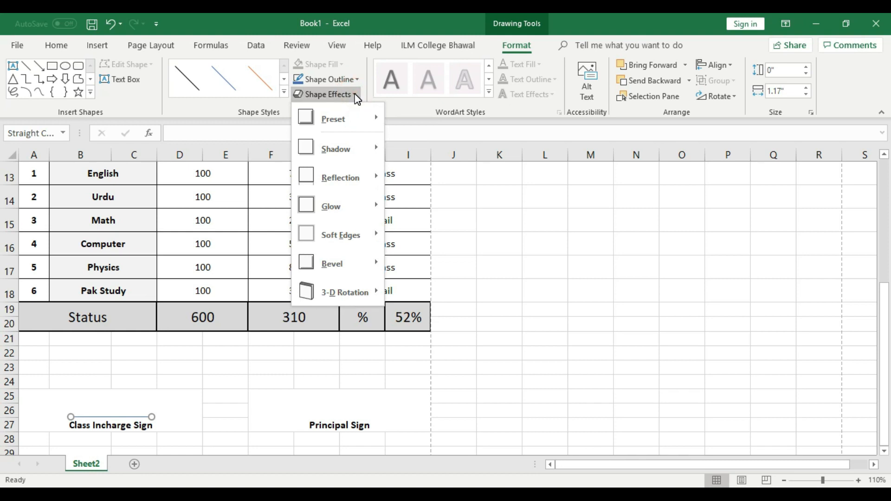
click(352, 79)
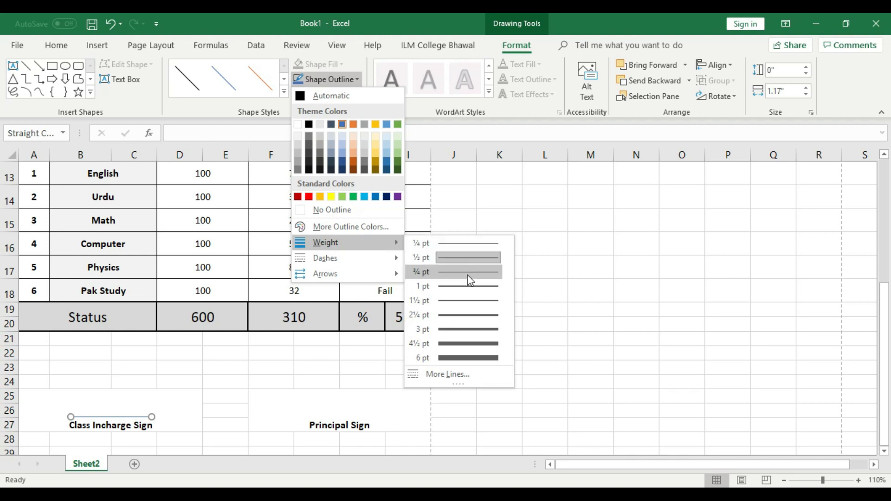
click(467, 332)
click(496, 343)
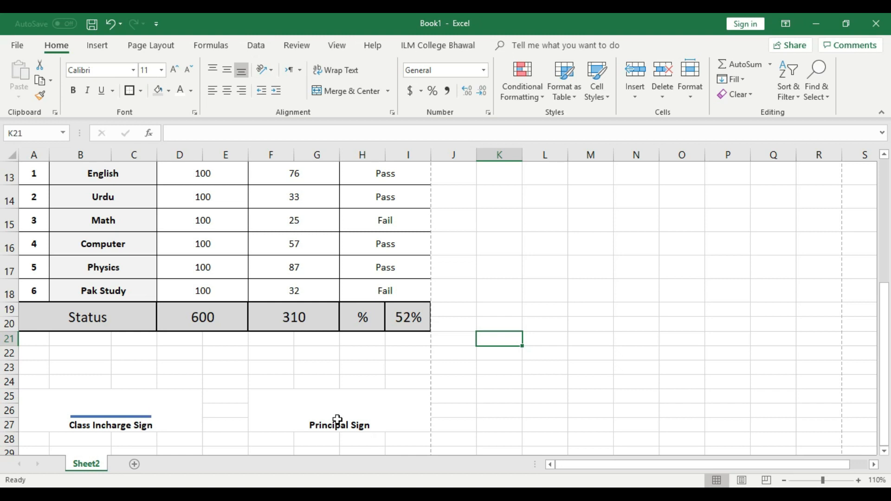
Step: Draw a horizontal Line shape just above the 'Principal Sign' label
click(352, 418)
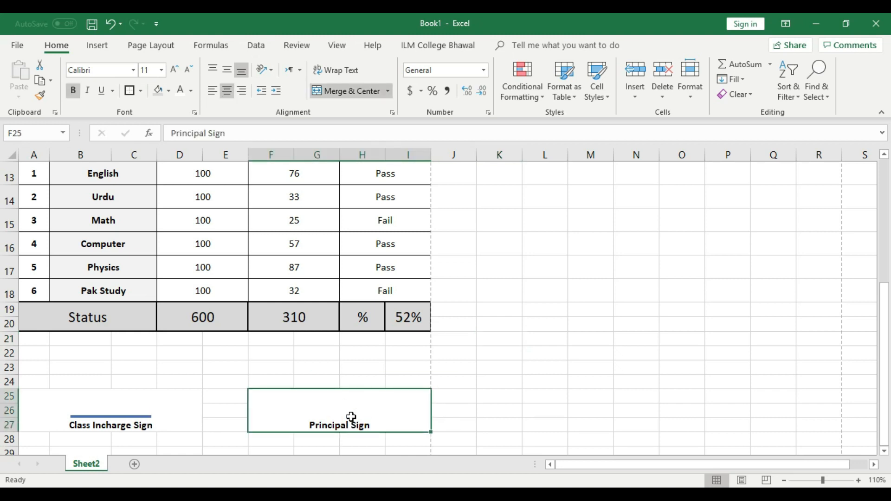
click(98, 45)
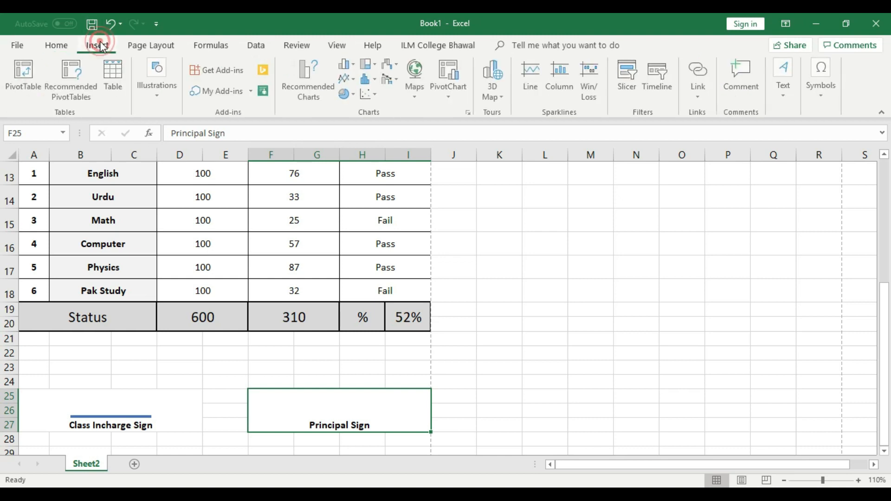
click(161, 81)
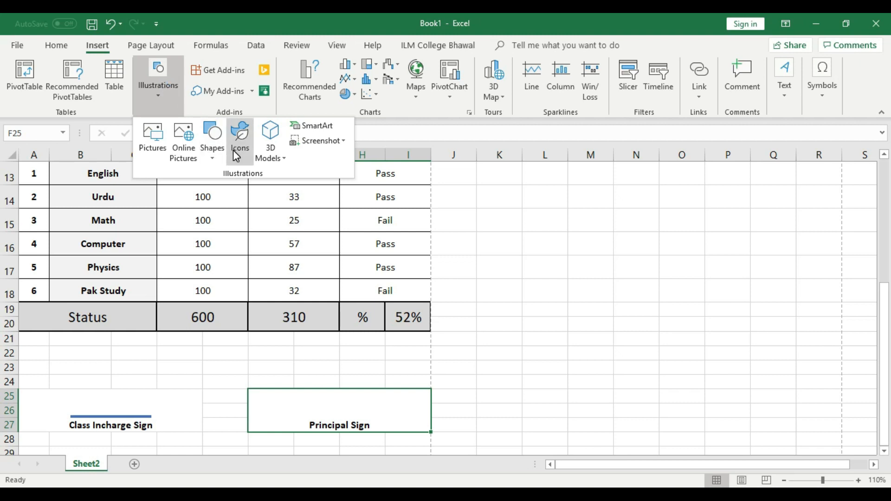
click(210, 162)
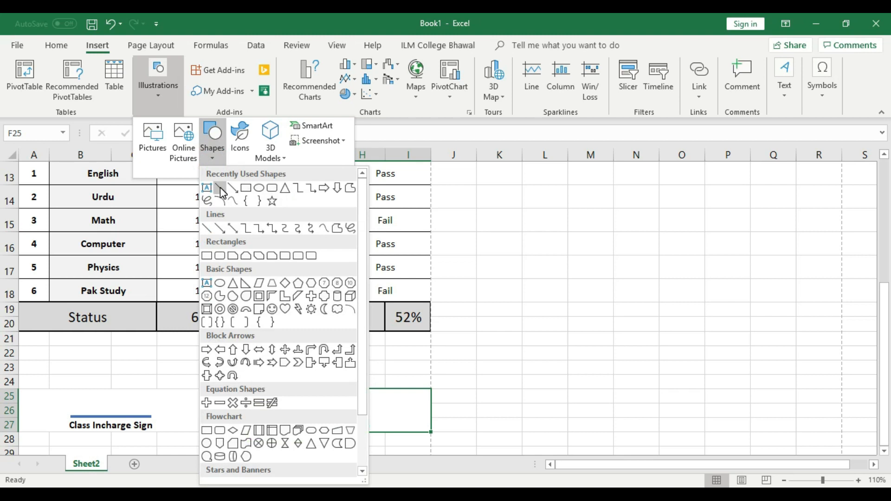
click(220, 188)
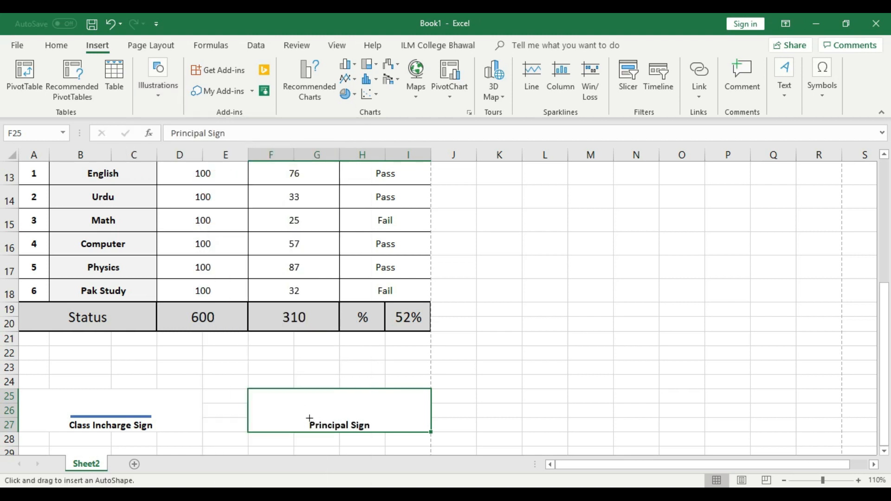
mouse_move(309, 419)
mouse_down()
mouse_move(390, 409)
mouse_move(364, 411)
mouse_up()
drag(367, 411, 368, 417)
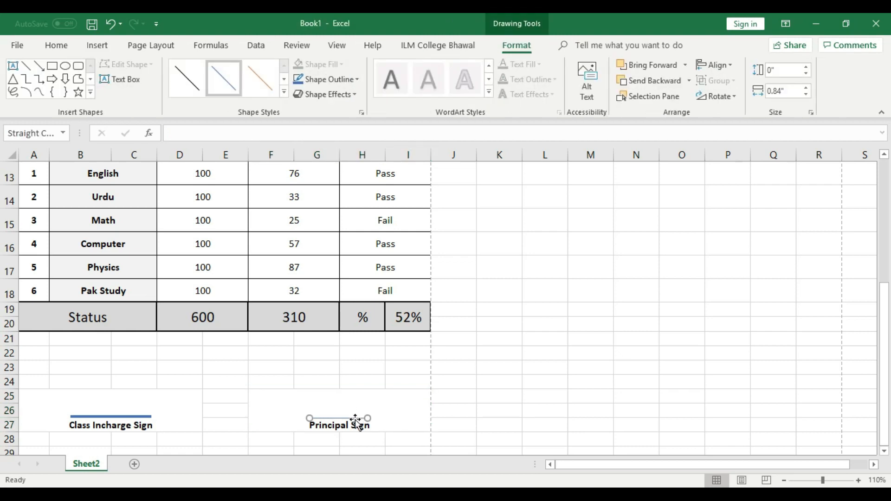
Step: Set the 'Principal Sign' line's outline weight to 3 pt
click(515, 413)
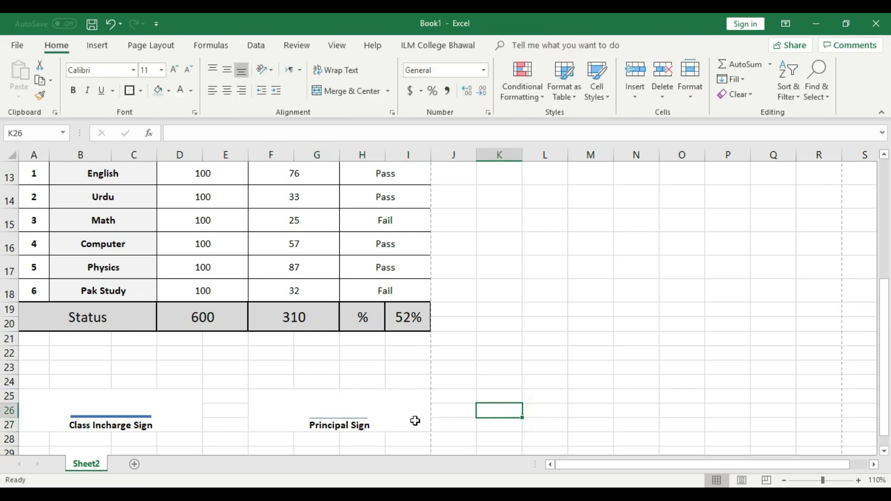
click(358, 417)
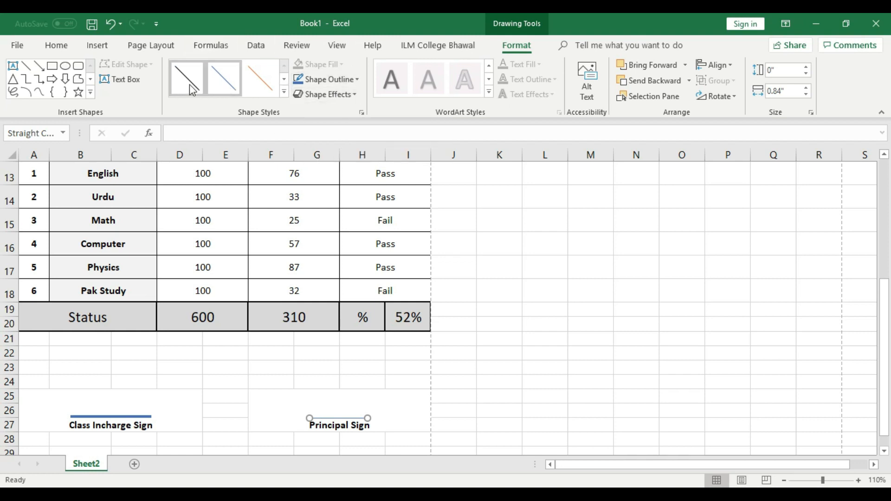
click(357, 77)
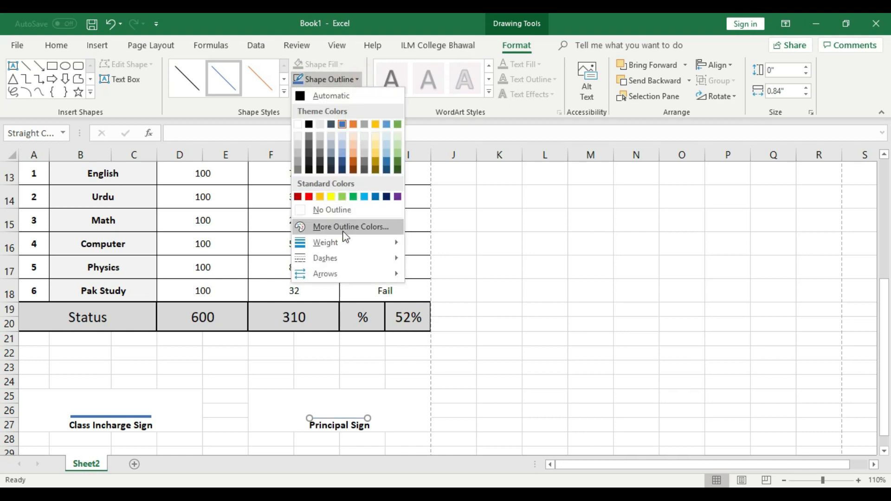
mouse_move(343, 242)
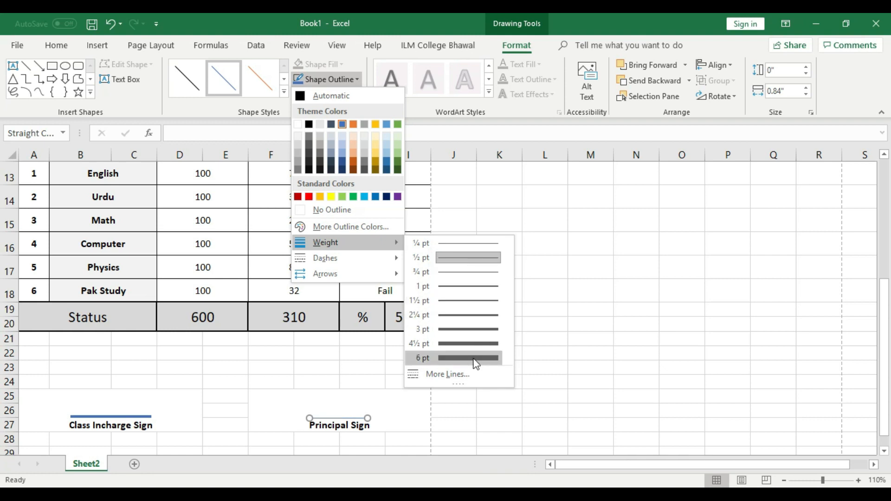
click(470, 333)
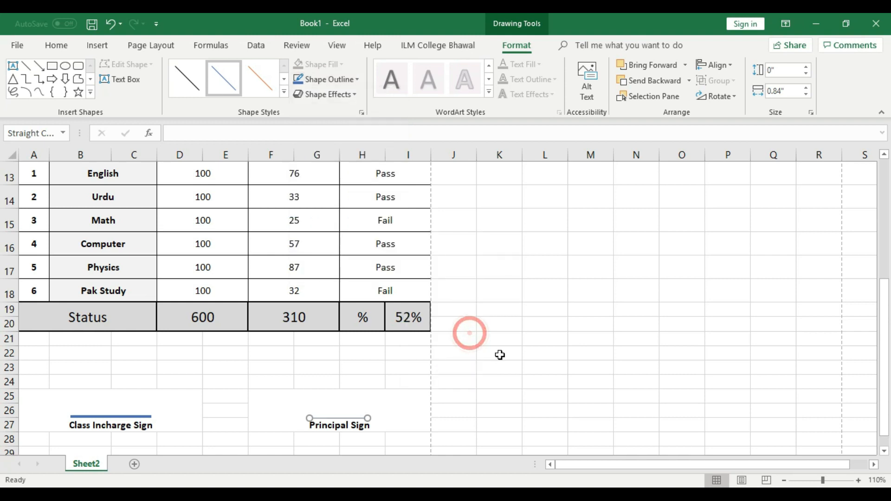
click(499, 353)
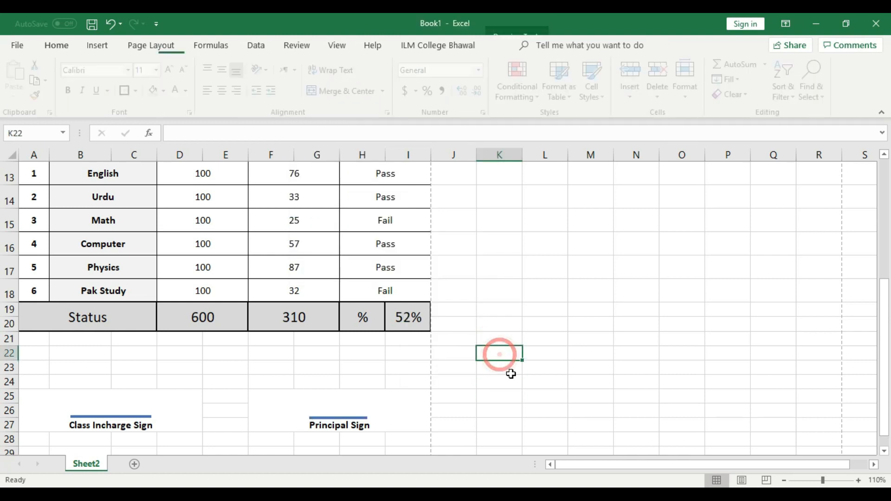
Step: Apply the Intense Line - Dark 1 shape style to the 'Principal Sign' line
click(356, 416)
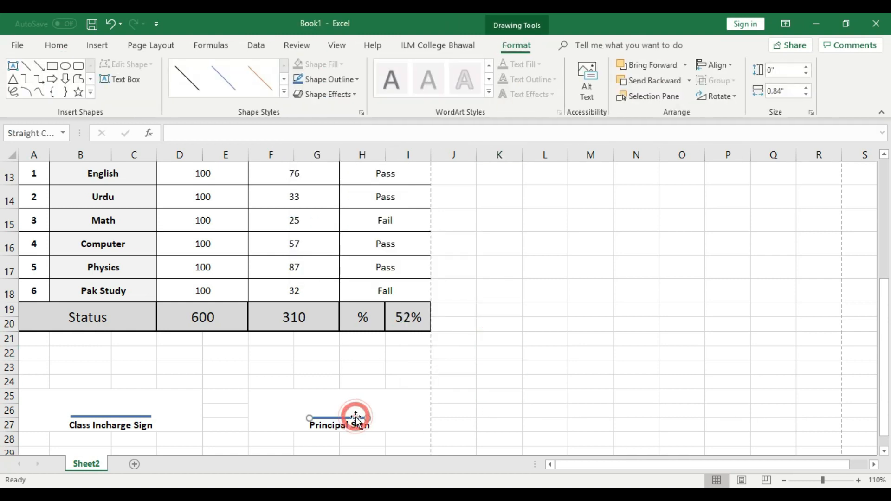
click(285, 91)
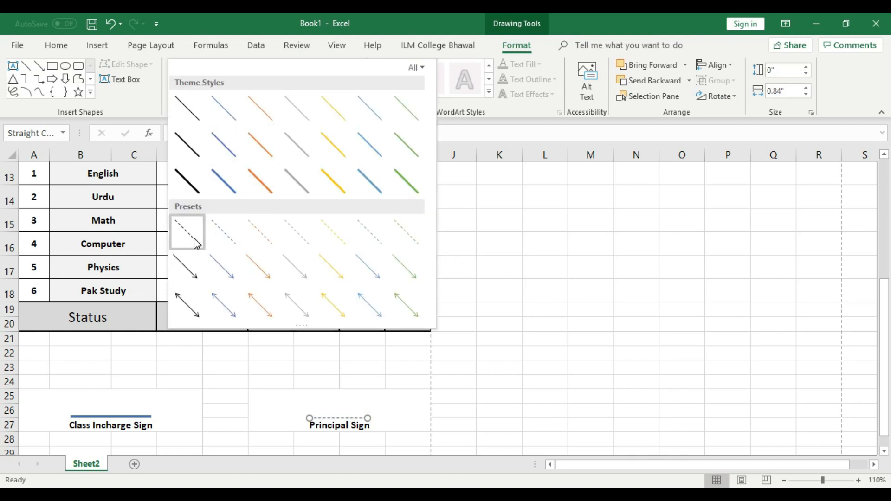
click(199, 186)
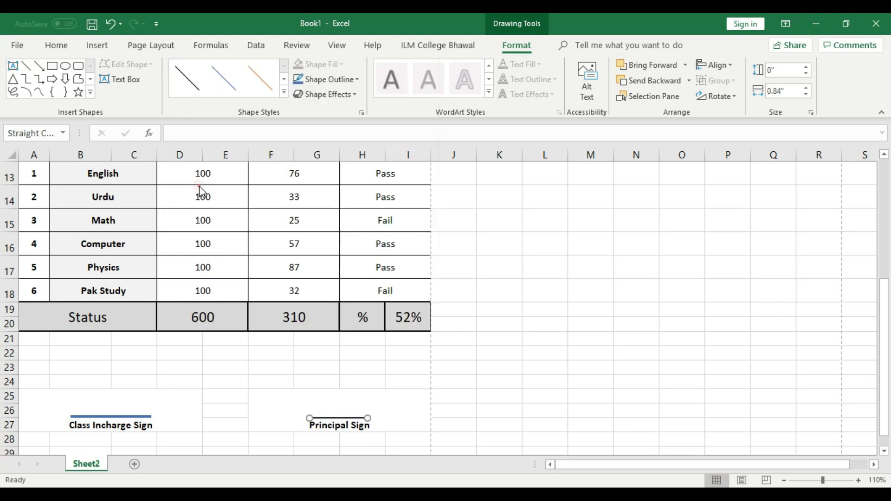
click(497, 412)
Step: Apply the Intense Line - Dark 1 shape style to the 'Class Incharge Sign' line
click(135, 417)
double_click(135, 417)
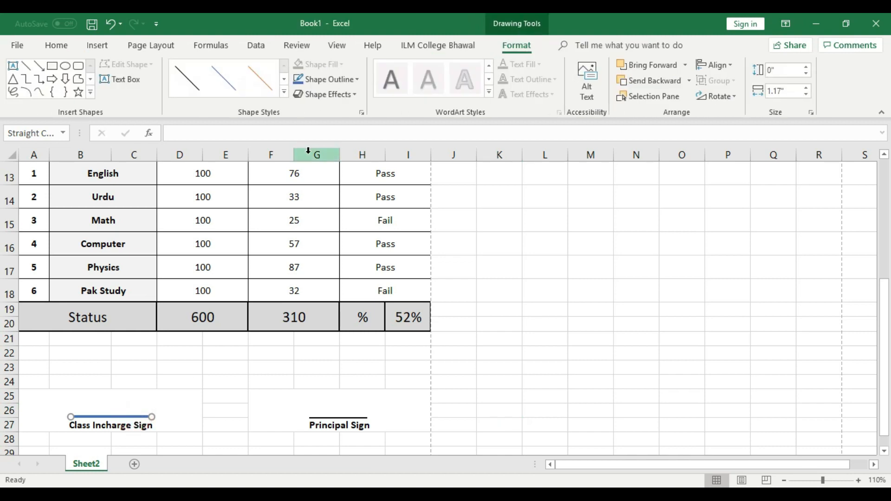
click(288, 92)
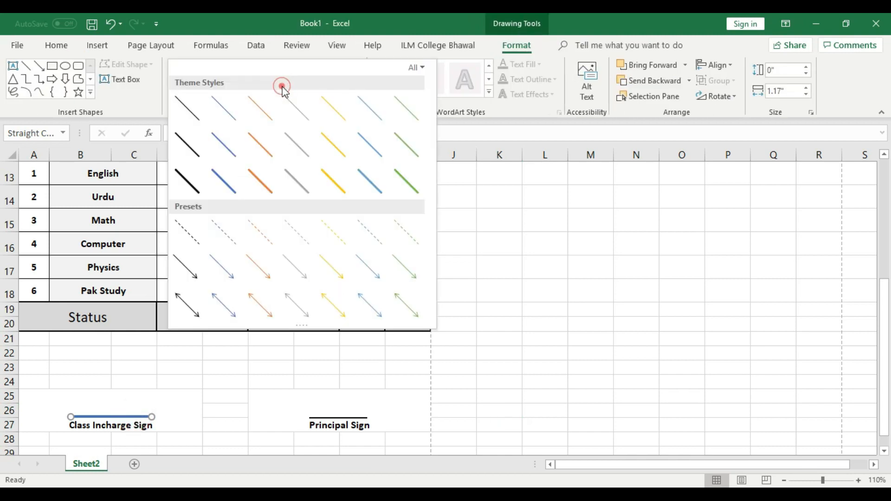
click(188, 184)
click(534, 378)
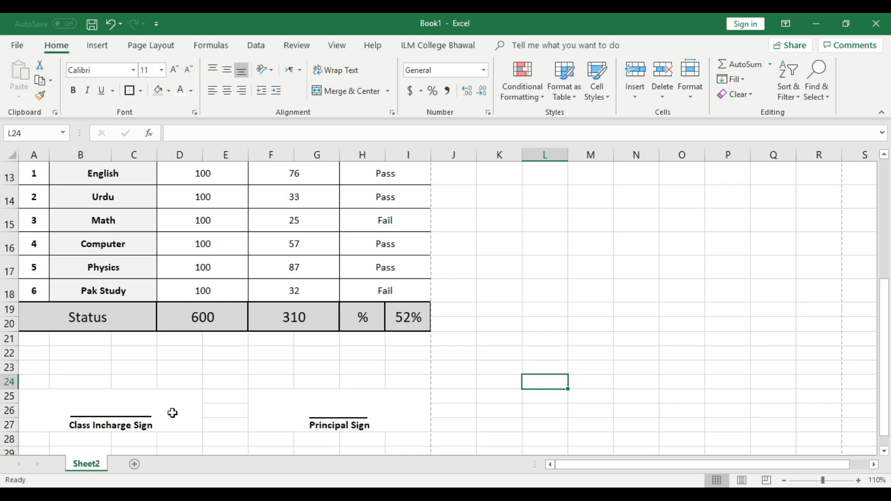
Step: Open the print preview of the result card with Ctrl+P
click(190, 398)
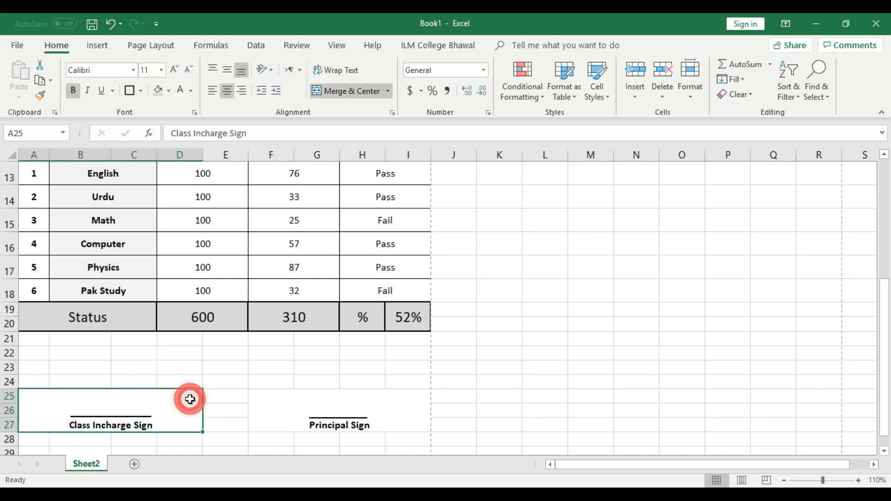
click(475, 387)
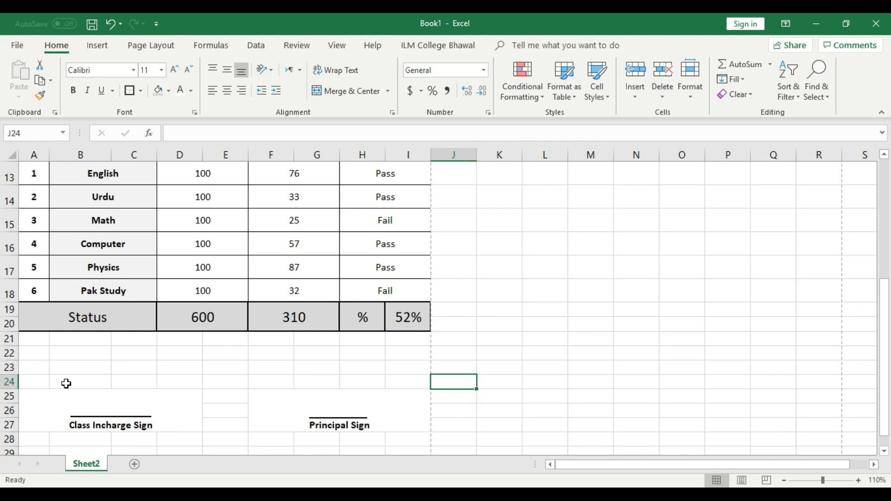
key(ctrl+p)
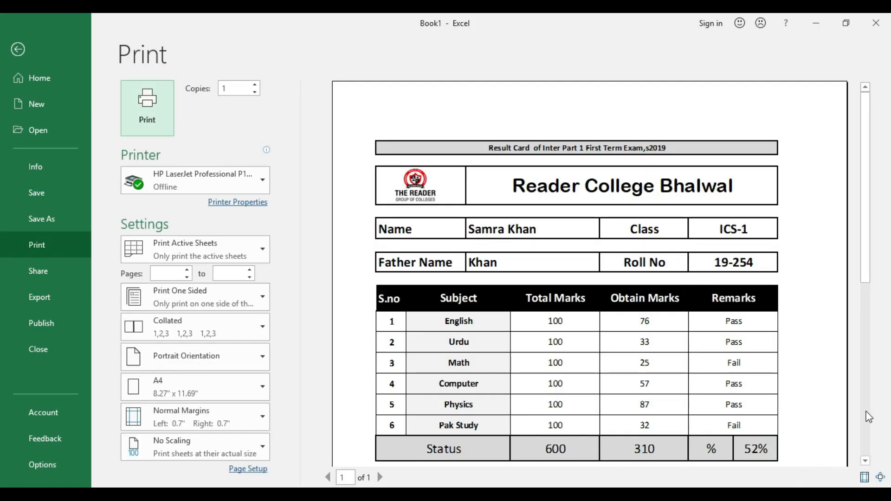
drag(866, 177, 866, 295)
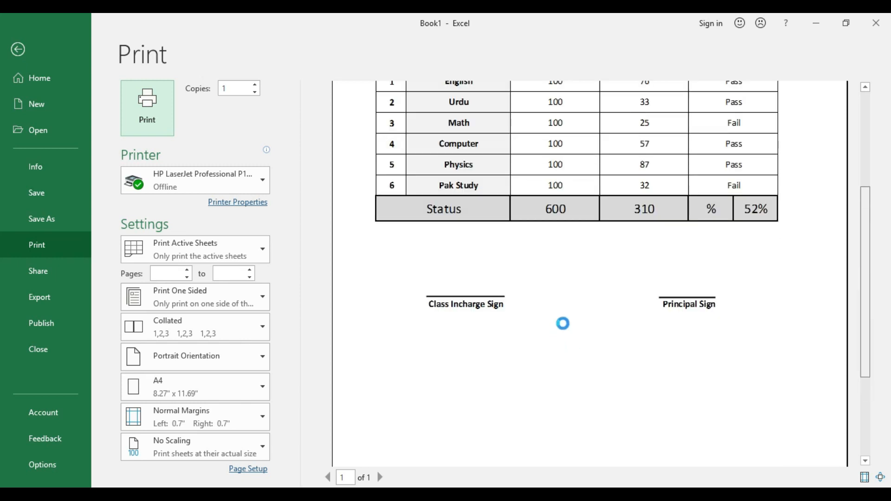
scroll(439, 333, up, 1)
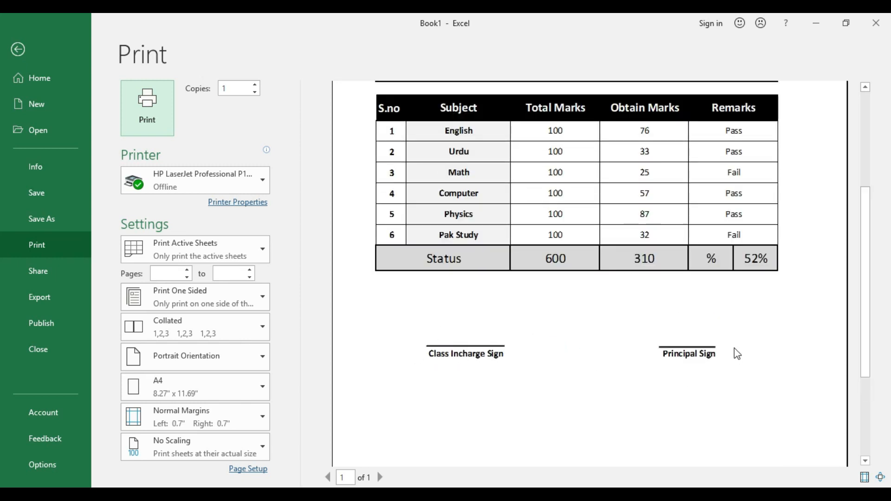
click(18, 49)
scroll(391, 347, down, 2)
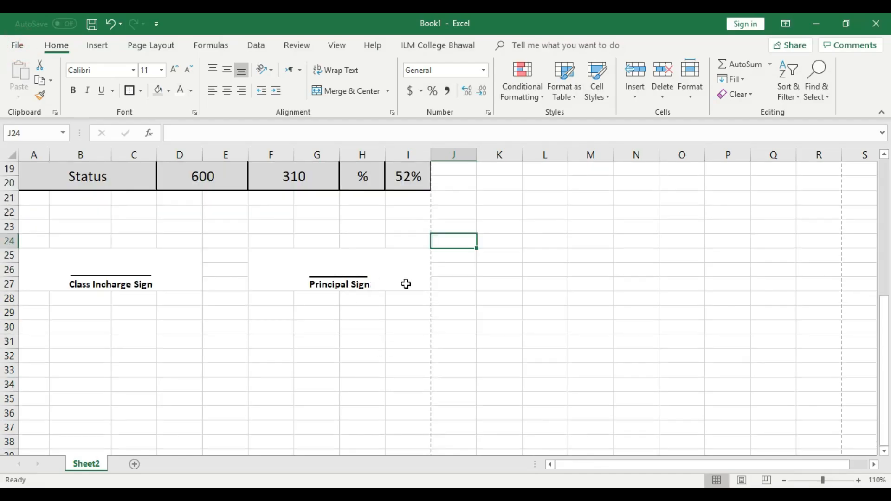
Step: Enlarge both signature labels' font size several steps, keeping them centred
click(392, 270)
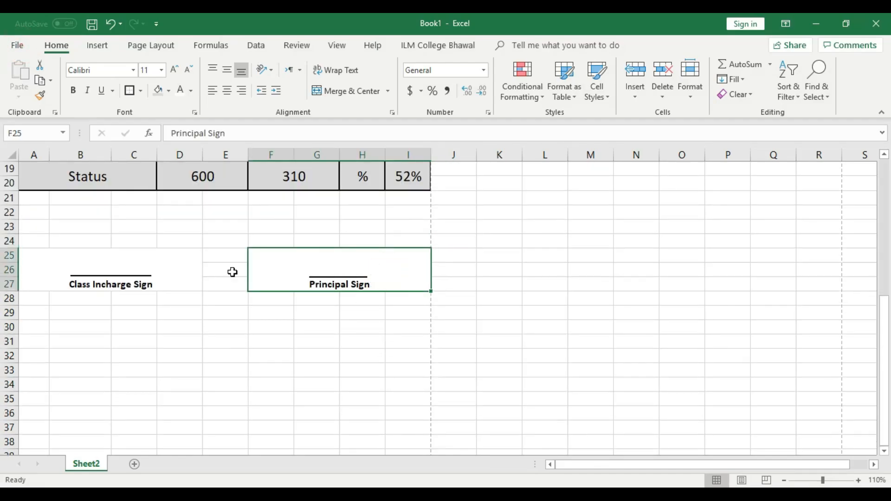
shift+click(24, 263)
click(227, 90)
click(227, 90)
click(176, 69)
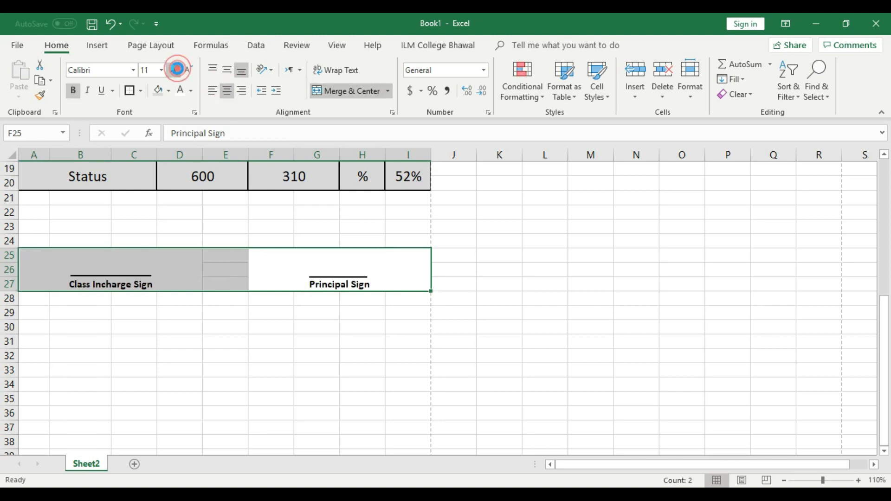
click(175, 70)
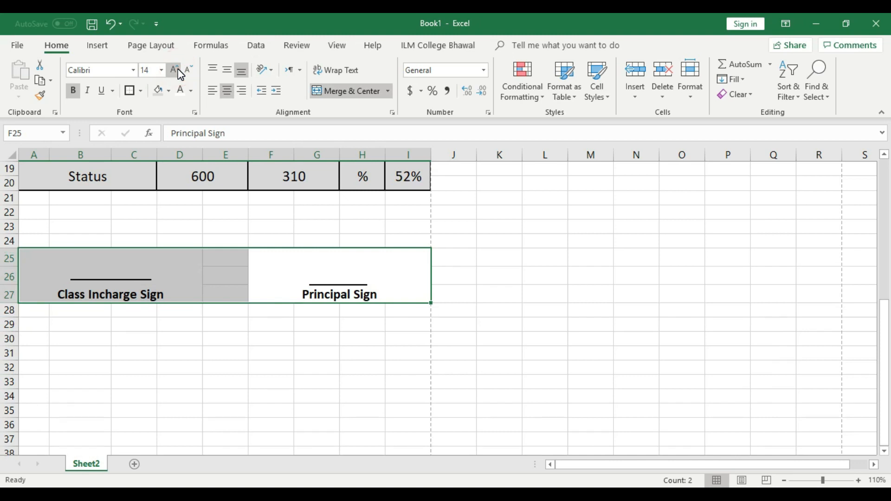
click(175, 69)
click(304, 403)
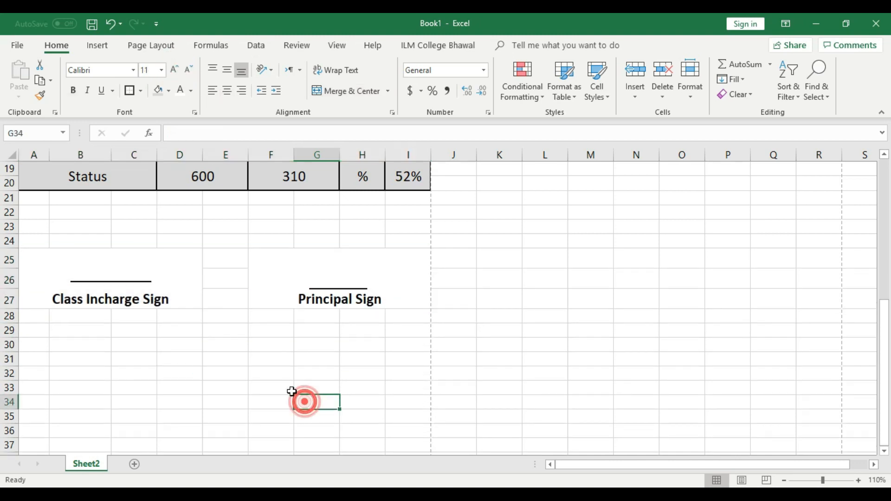
Step: Bring the 'Class Incharge Sign' and 'Principal Sign' labels back to font size 12
click(135, 282)
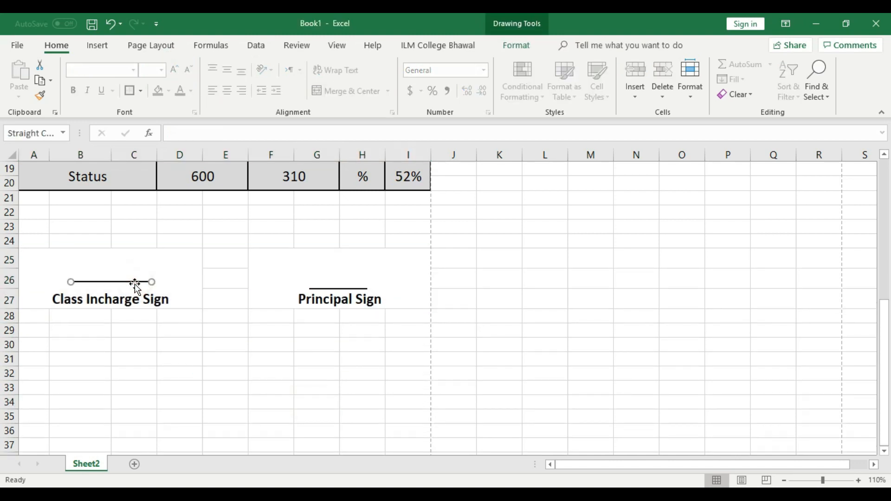
click(147, 344)
click(48, 271)
click(189, 69)
click(189, 70)
click(344, 290)
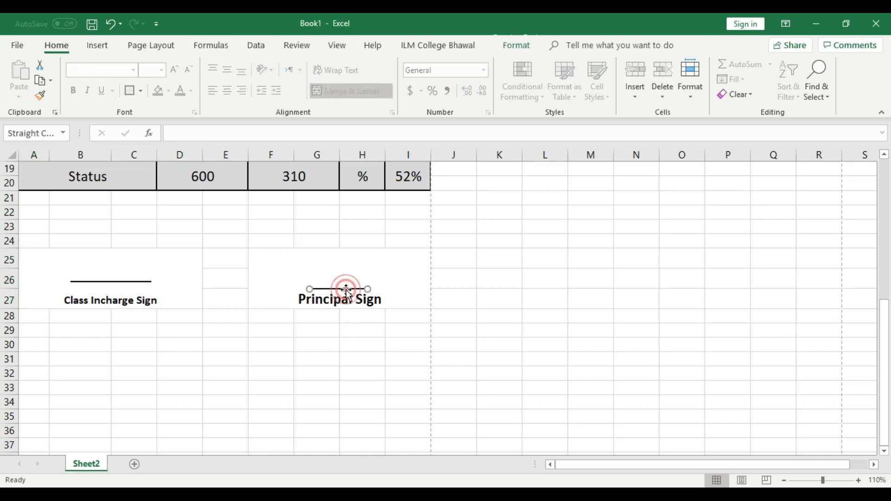
click(353, 305)
click(189, 69)
click(189, 70)
click(318, 343)
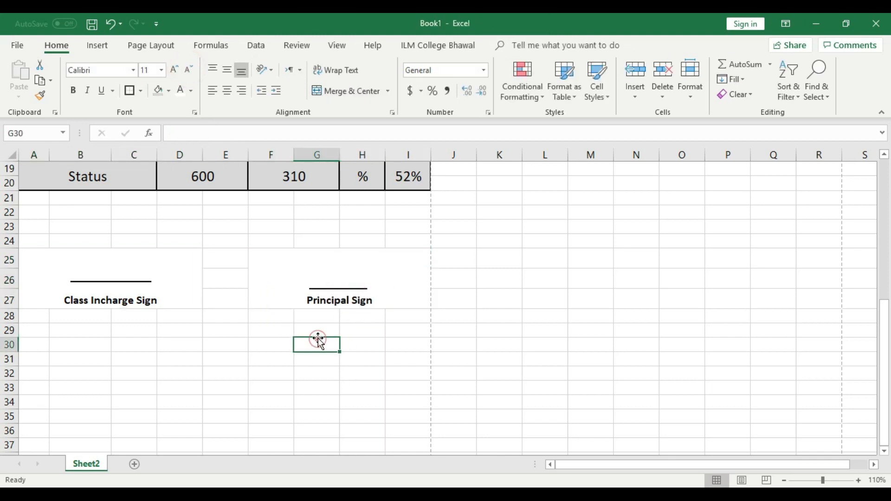
Step: Nudge both signature lines down so they rest just above their labels
click(140, 282)
key(Left)
key(Left)
key(Left)
key(Left)
key(Left)
key(Left)
key(Down)
key(Down)
key(Down)
key(Down)
key(Down)
key(Down)
key(Down)
key(Down)
key(Down)
key(Down)
key(Down)
key(Down)
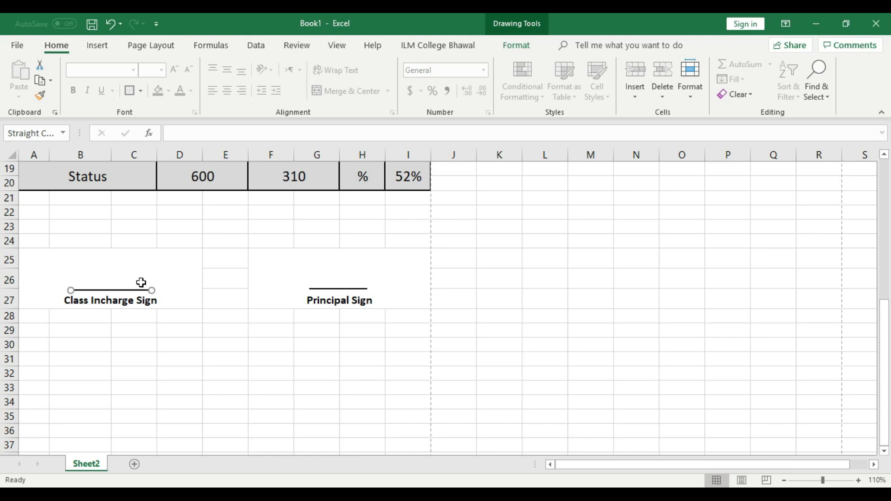
click(320, 368)
click(343, 289)
key(Down)
key(Down)
key(Down)
key(Down)
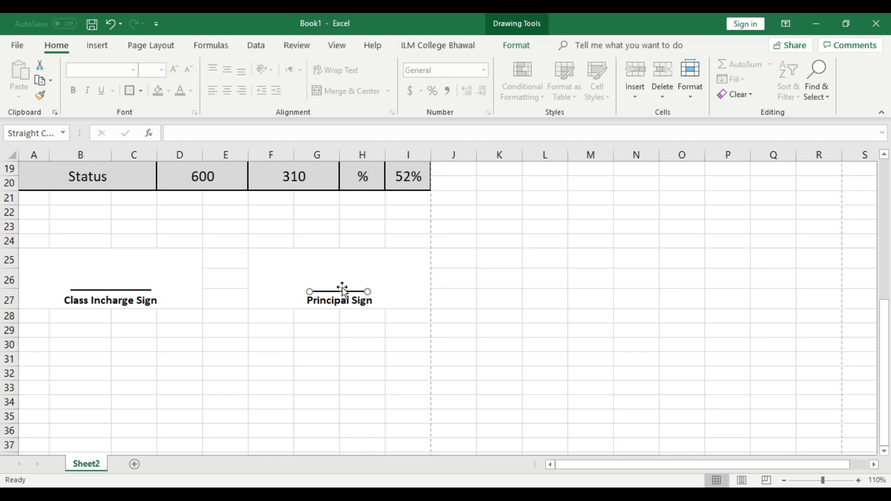
click(404, 353)
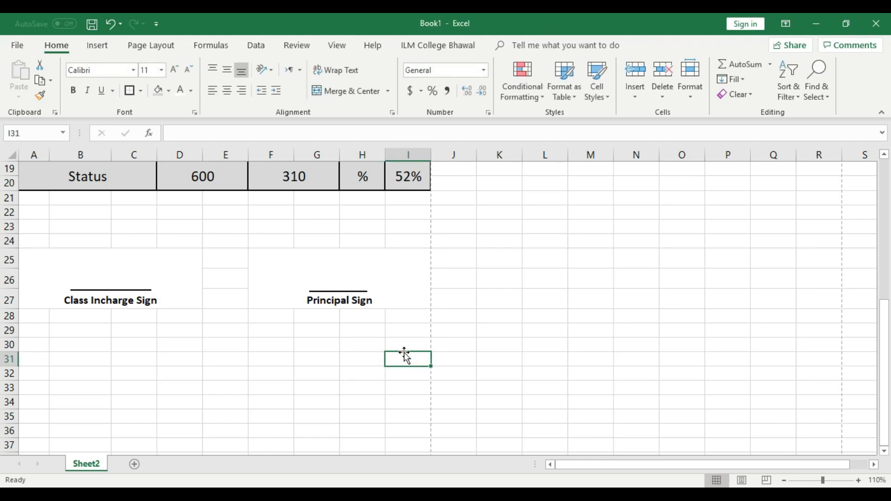
Step: Preview the whole A4 result card page, checking both signature lines beneath the Status row
key(ctrl+p)
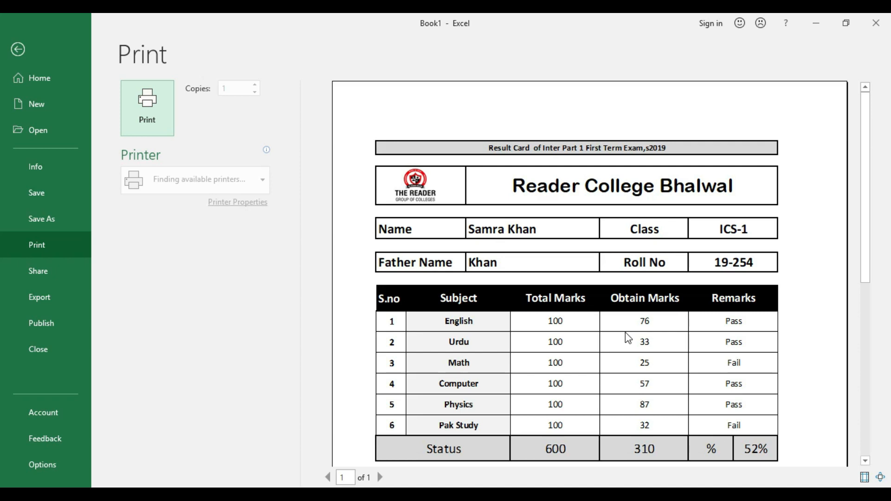
drag(867, 146, 871, 228)
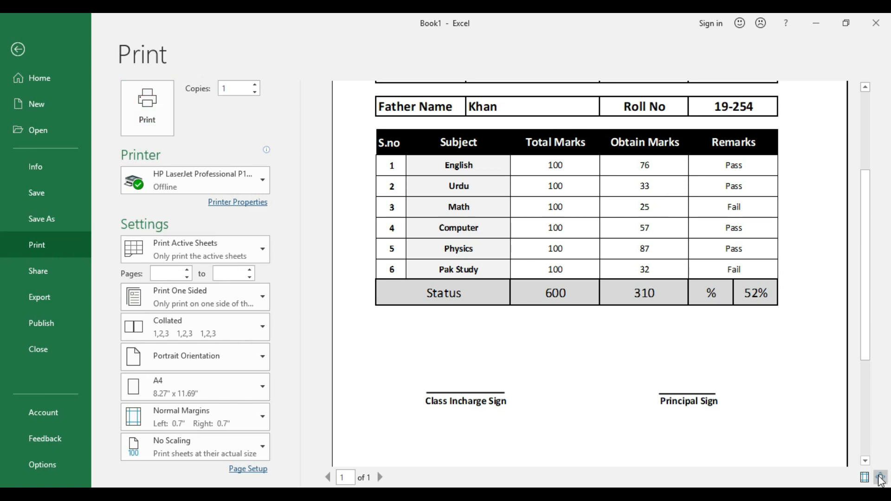
double_click(752, 397)
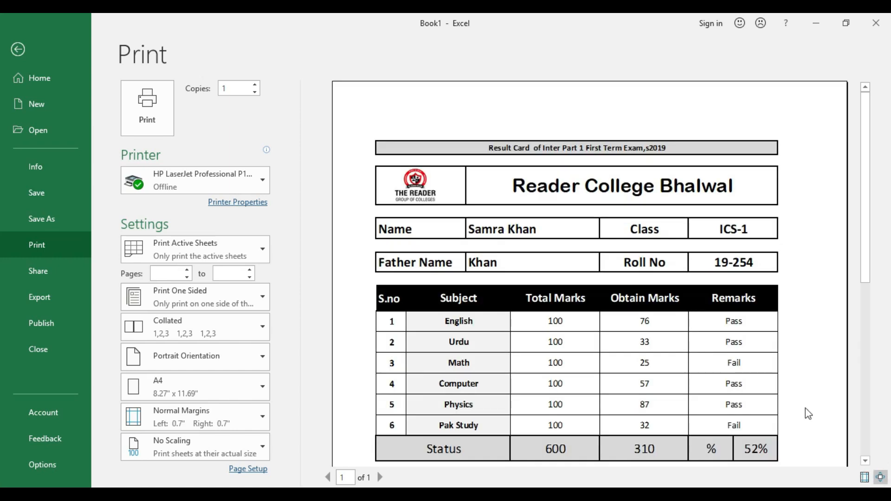
click(881, 478)
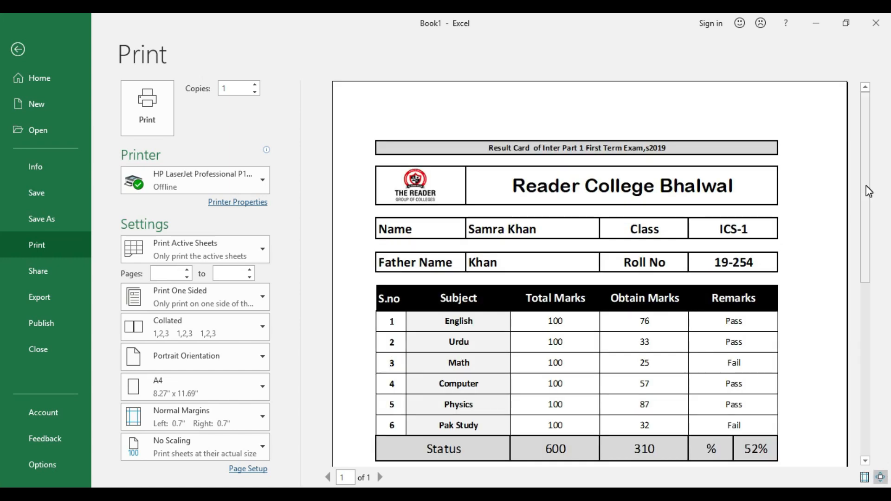
click(881, 477)
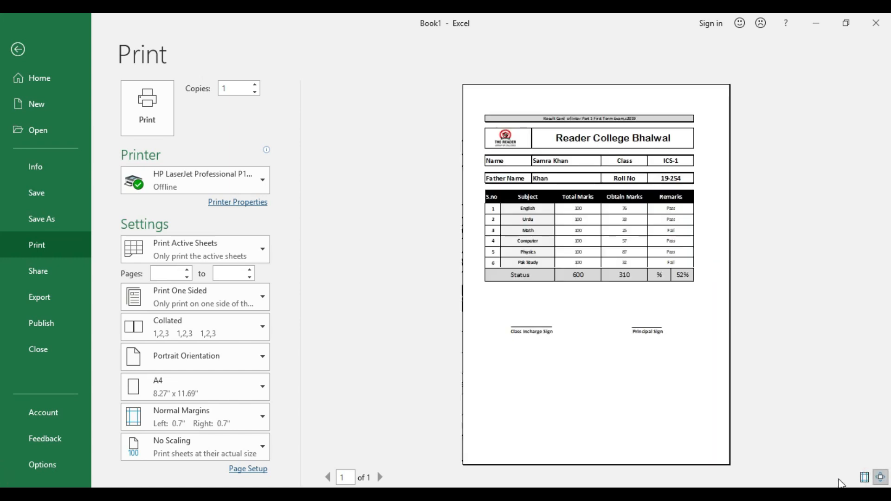
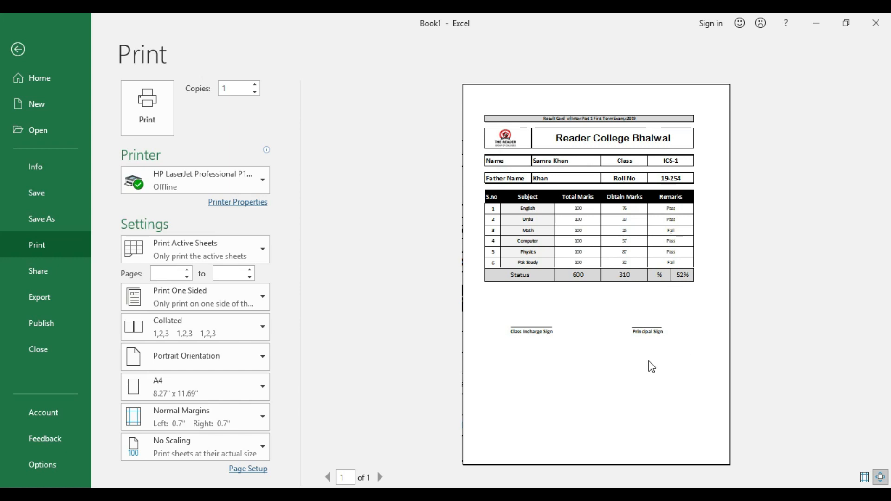
Step: Return from print preview to the sheet and check the student name, father name, class ICS-1 and roll number cells
click(16, 48)
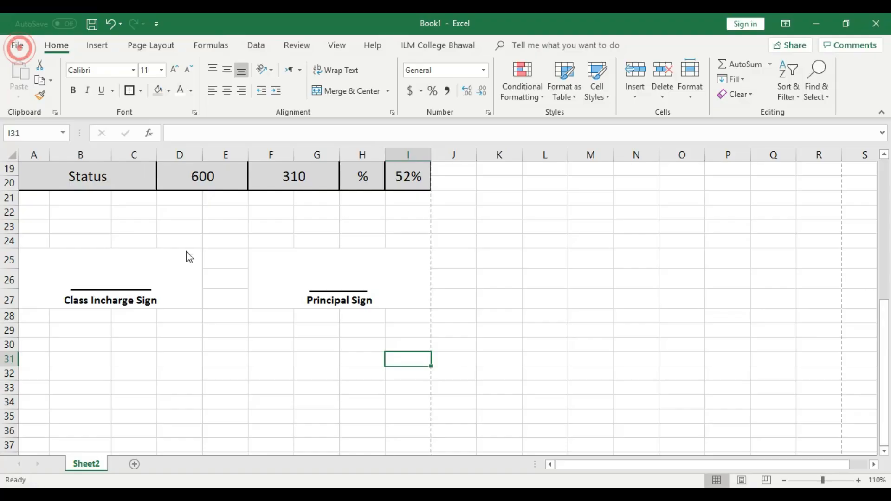
scroll(223, 276, up, 6)
click(185, 275)
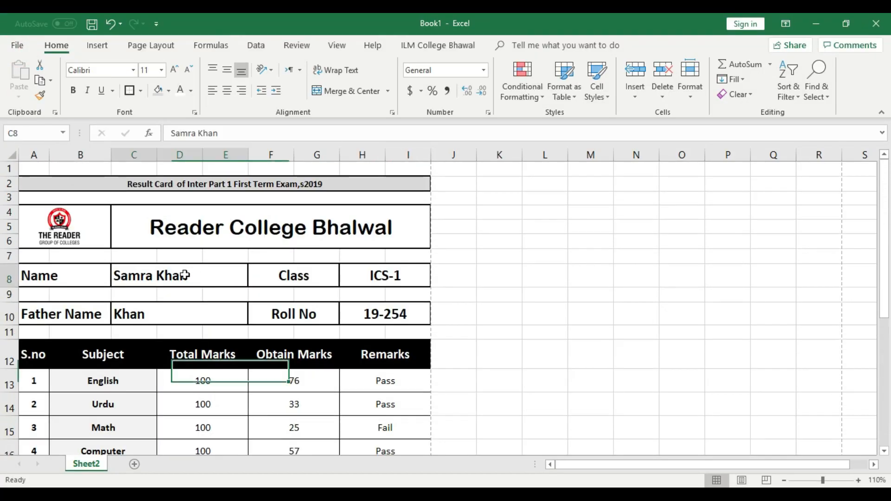
click(182, 315)
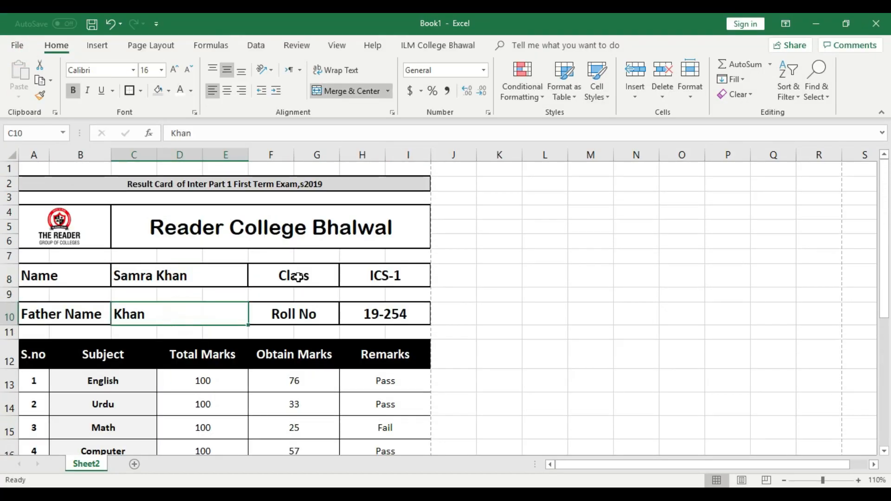
click(132, 275)
click(151, 311)
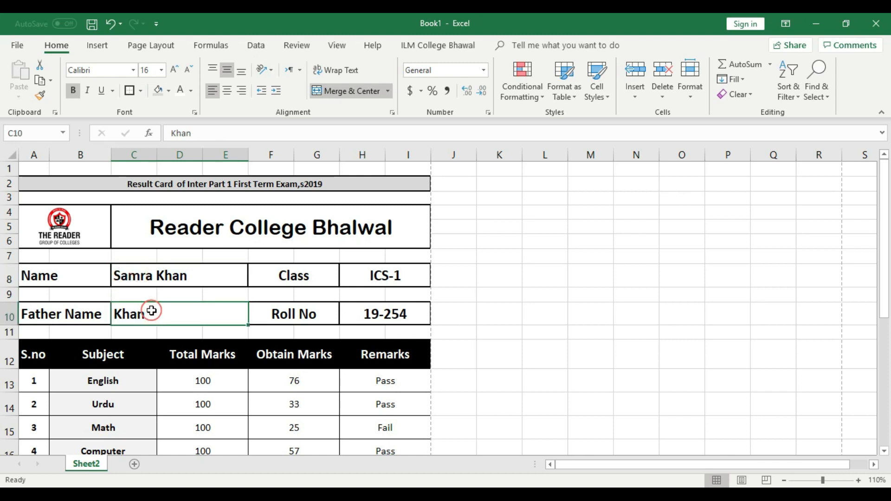
click(403, 276)
click(407, 315)
scroll(407, 316, down, 3)
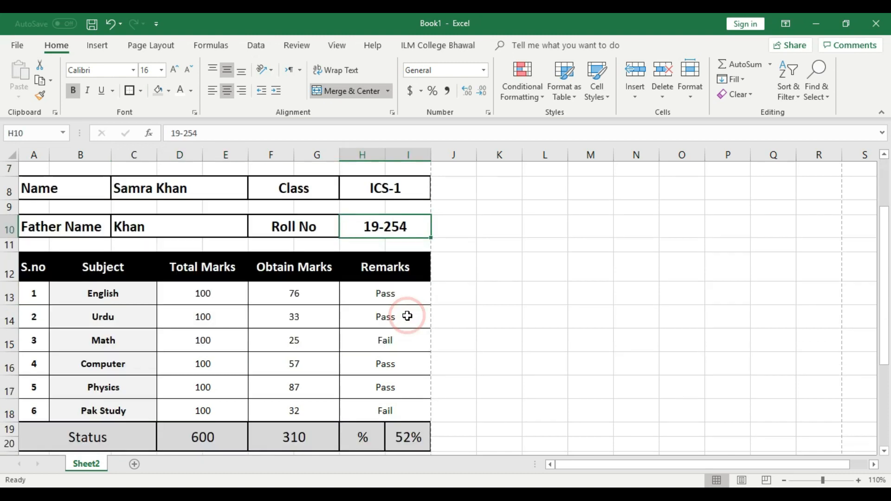
drag(317, 246, 322, 353)
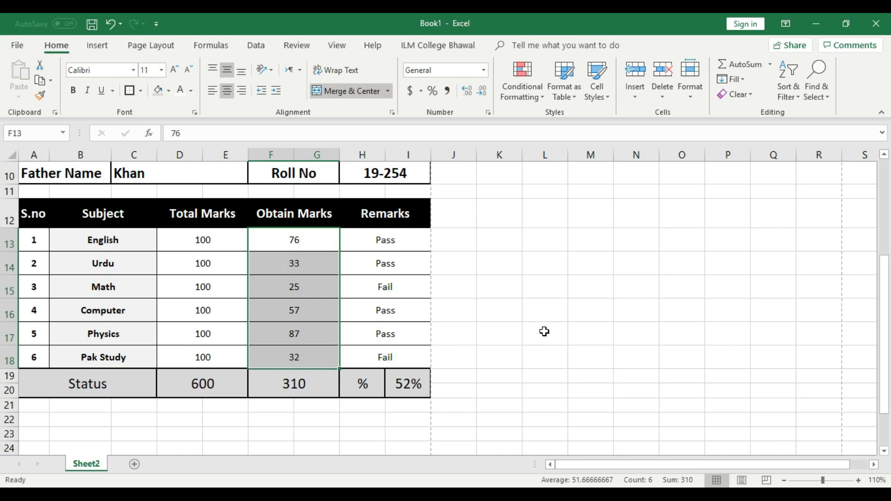
Step: Enter 35 as Math's obtained marks in F15 so its remark turns to Pass
click(325, 294)
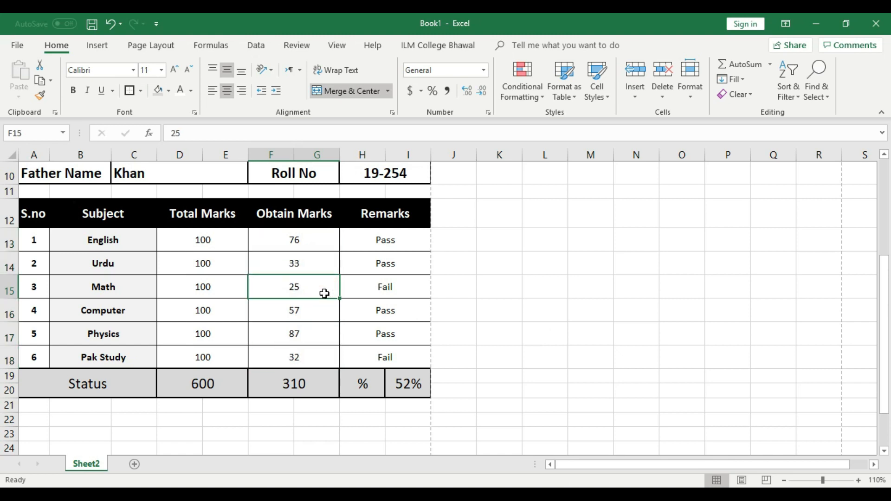
text(35)
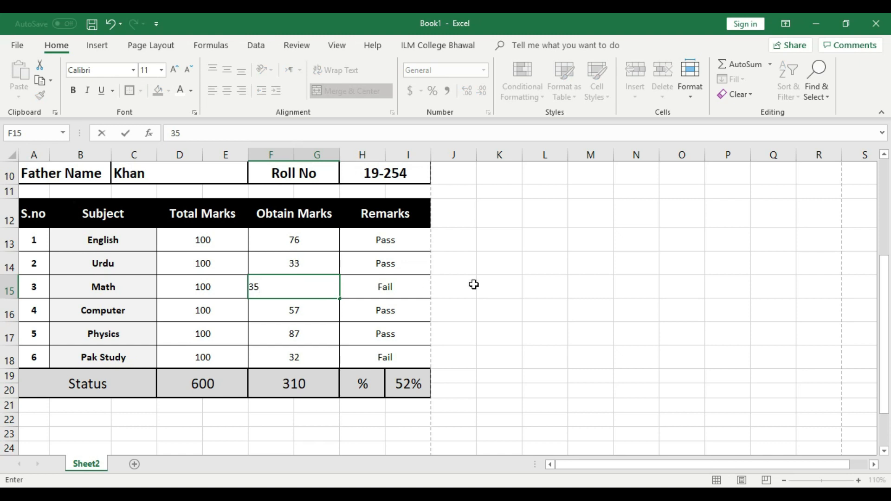
click(473, 285)
click(304, 290)
click(402, 287)
Step: Review the Remarks cells H13 to H18, ending with H13 selected for formatting
drag(402, 239, 386, 357)
click(307, 278)
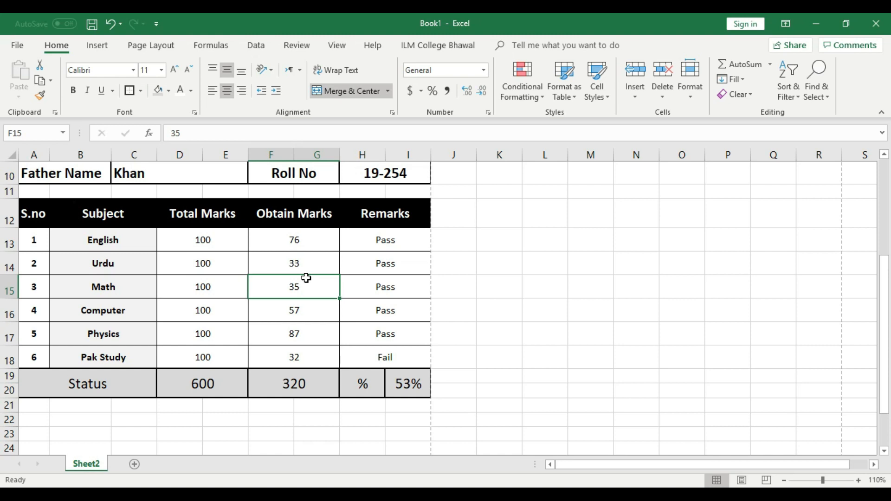
scroll(360, 278, up, 3)
scroll(360, 277, down, 1)
scroll(360, 277, down, 2)
click(504, 288)
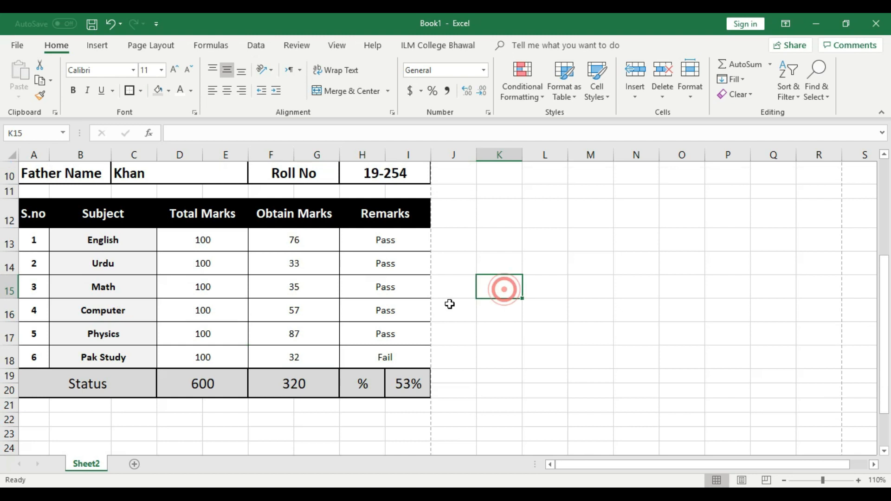
click(403, 240)
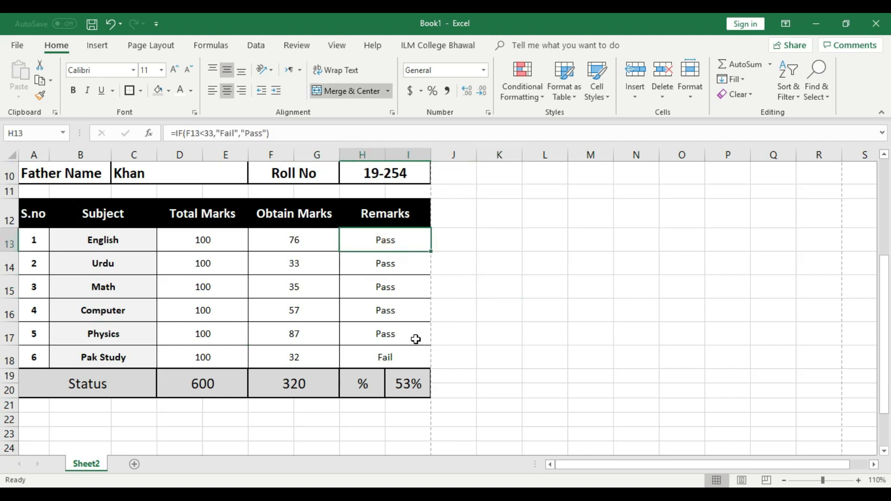
click(559, 351)
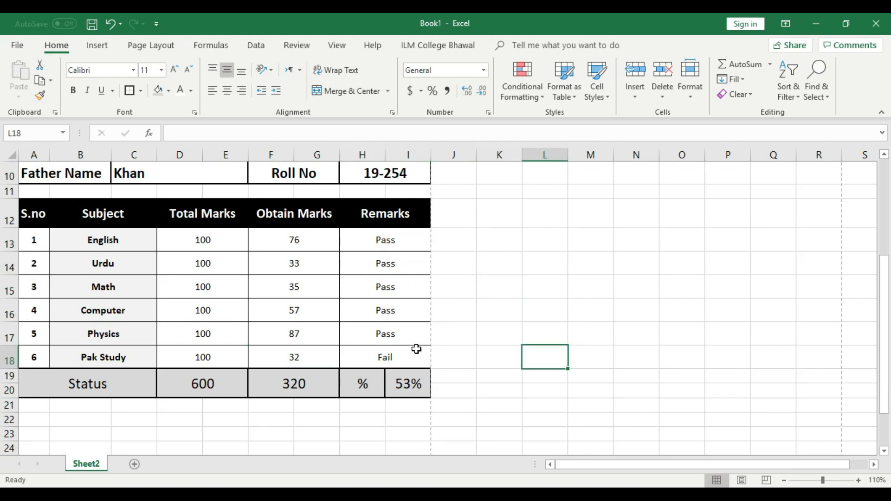
click(401, 240)
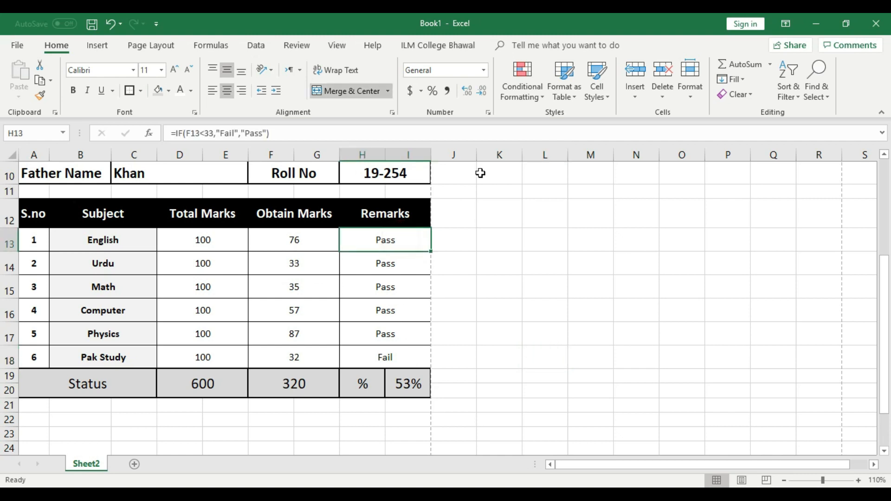
click(545, 92)
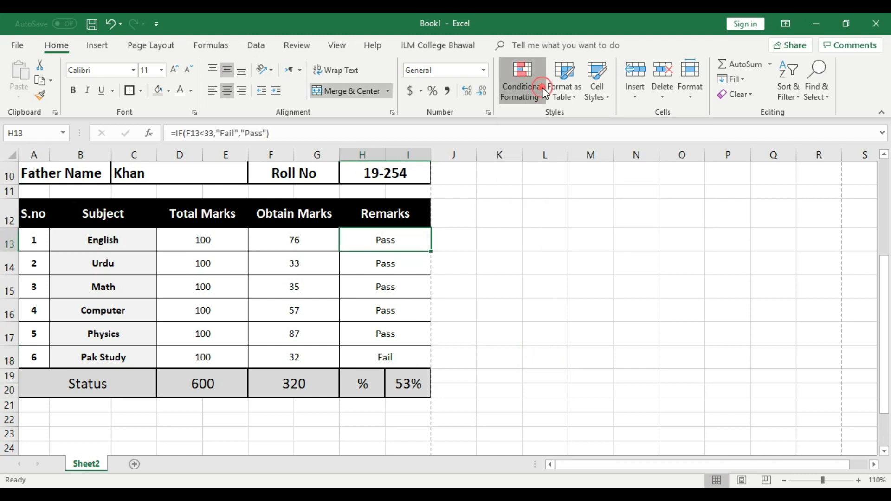
Step: Add a Text that Contains 'Fail' rule with Light Red Fill and Dark Red Text
mouse_move(579, 123)
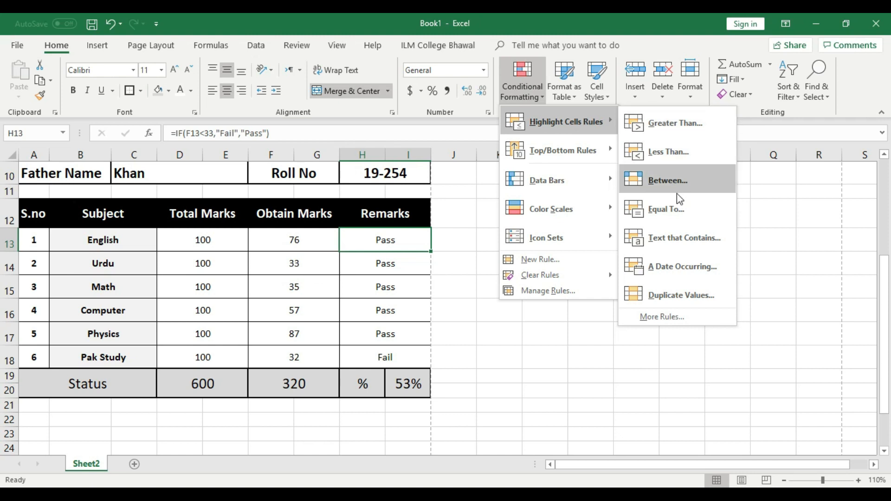
click(689, 250)
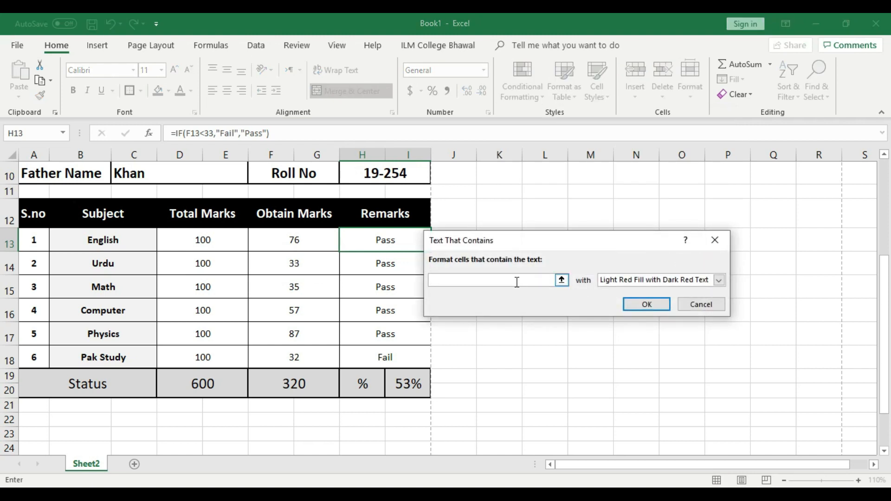
text(F)
click(719, 281)
click(662, 292)
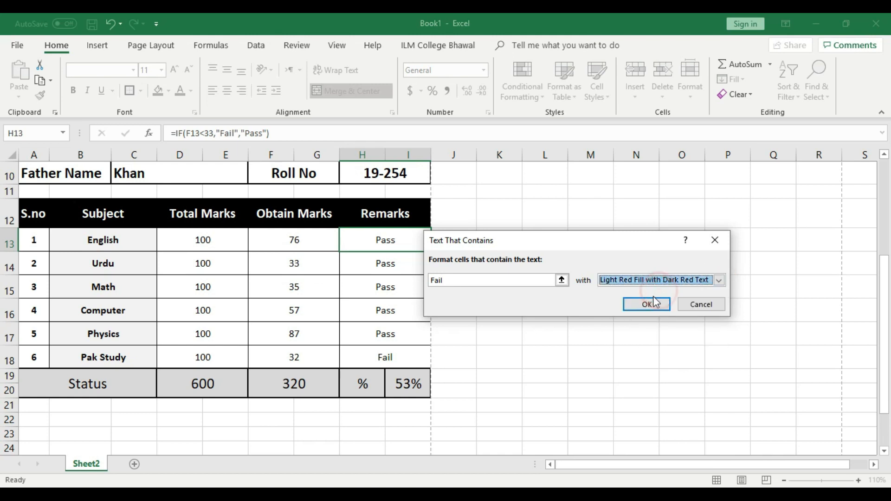
click(651, 305)
Step: Fill the H13 remark down to H18 and check the highlighted Pak Study Fail
drag(430, 252, 432, 365)
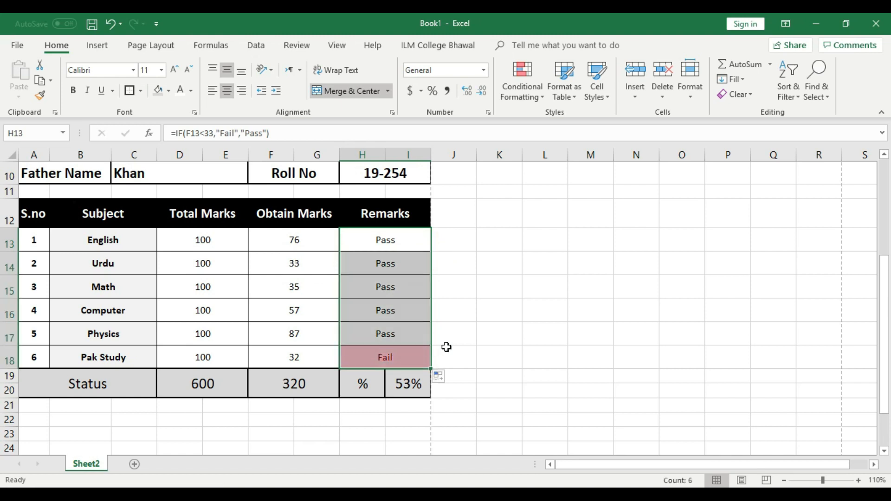
click(494, 327)
click(405, 358)
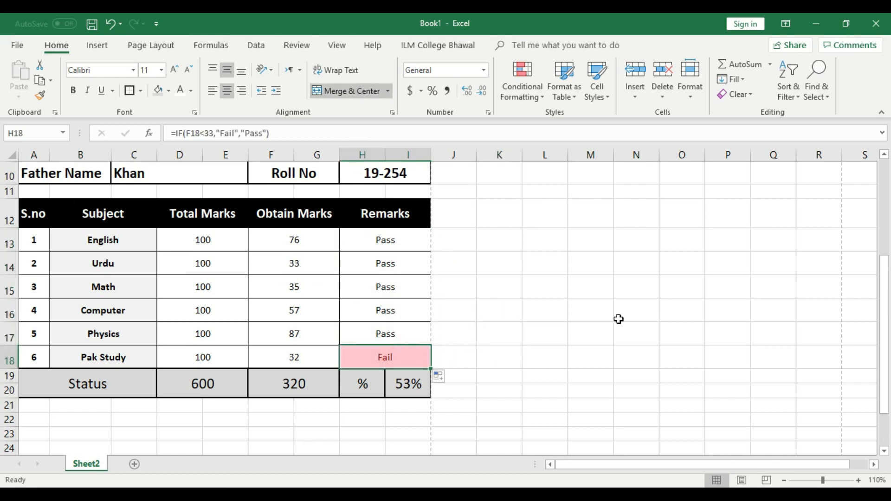
click(315, 361)
text(45)
click(543, 308)
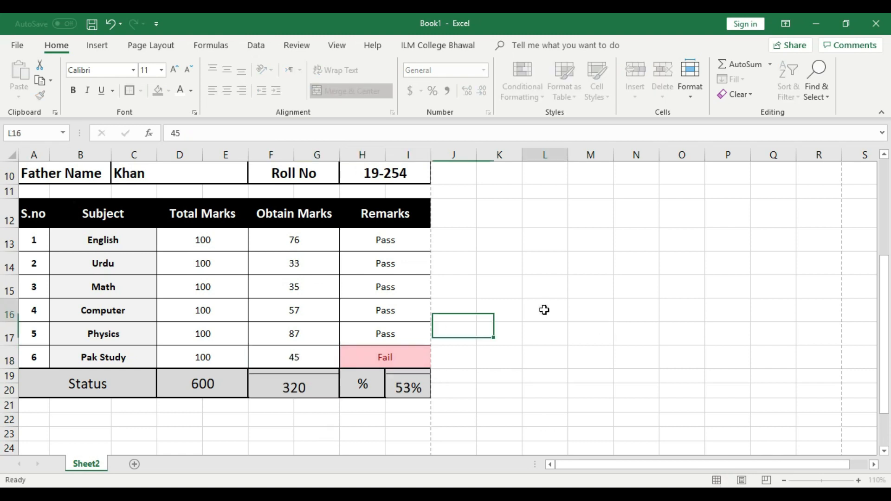
click(314, 360)
text(32)
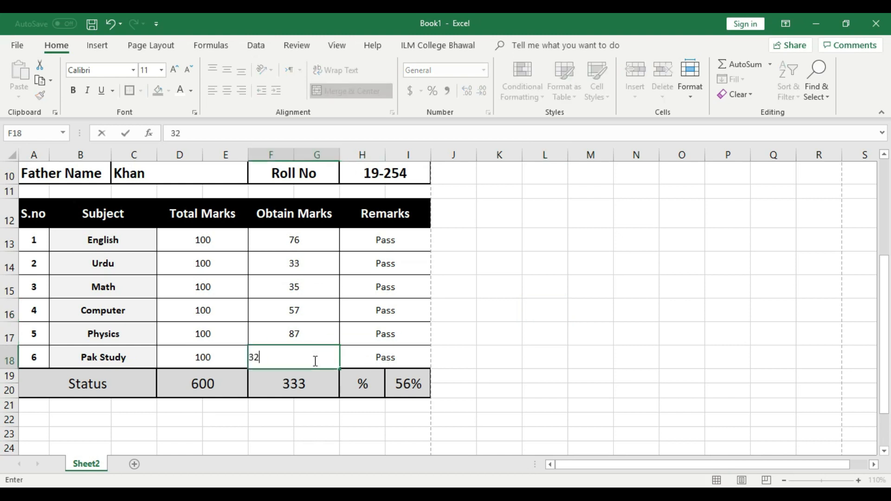
click(489, 330)
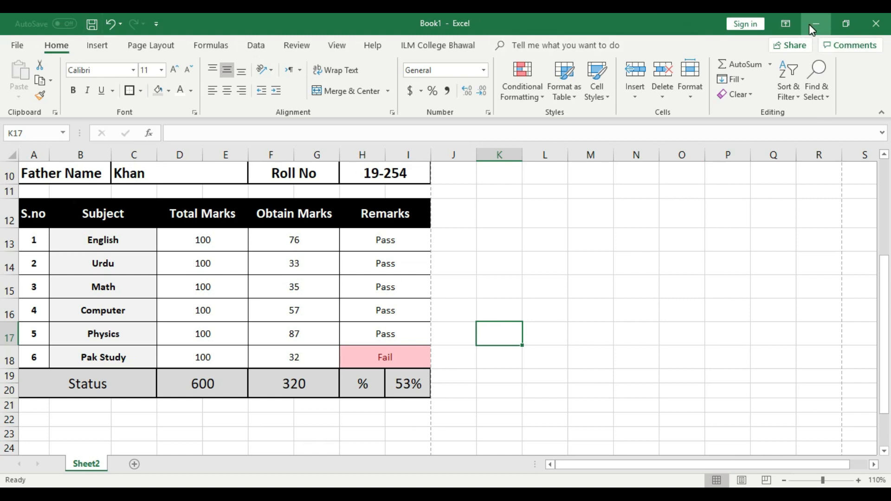
scroll(485, 241, up, 3)
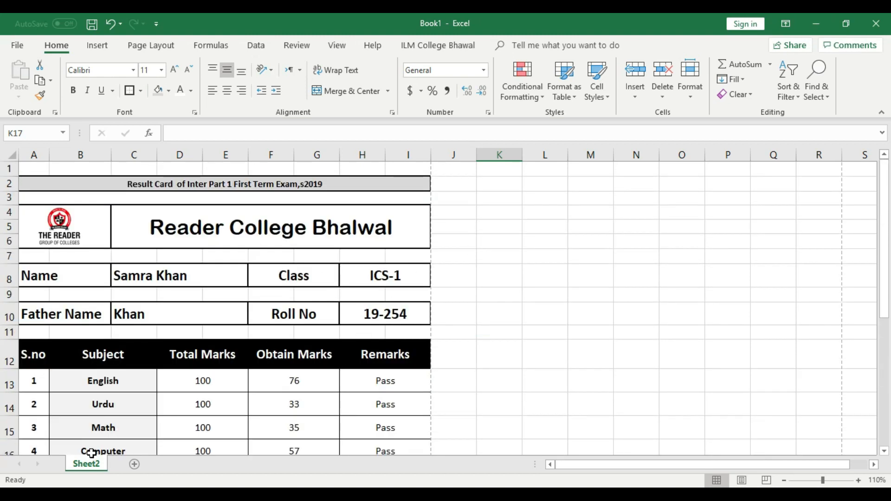
Step: Scroll through the finished result card, minimize Excel and bring Filmora9 to the front
scroll(260, 360, down, 2)
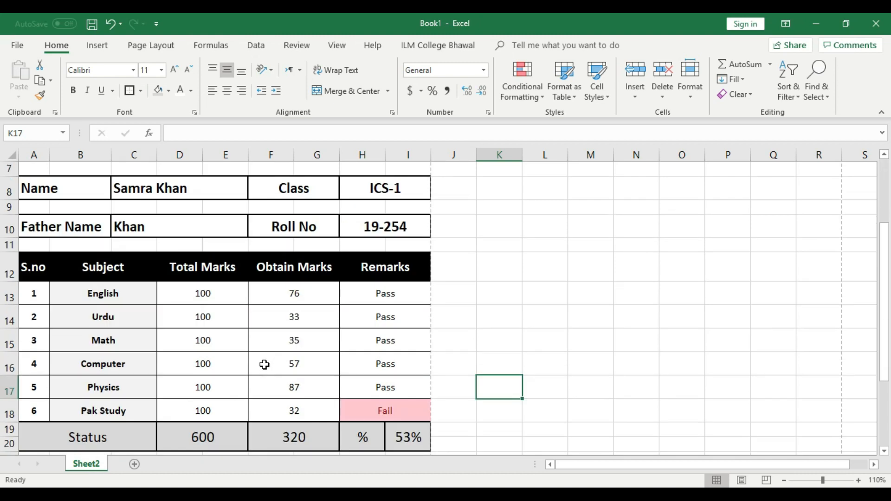
scroll(312, 387, down, 2)
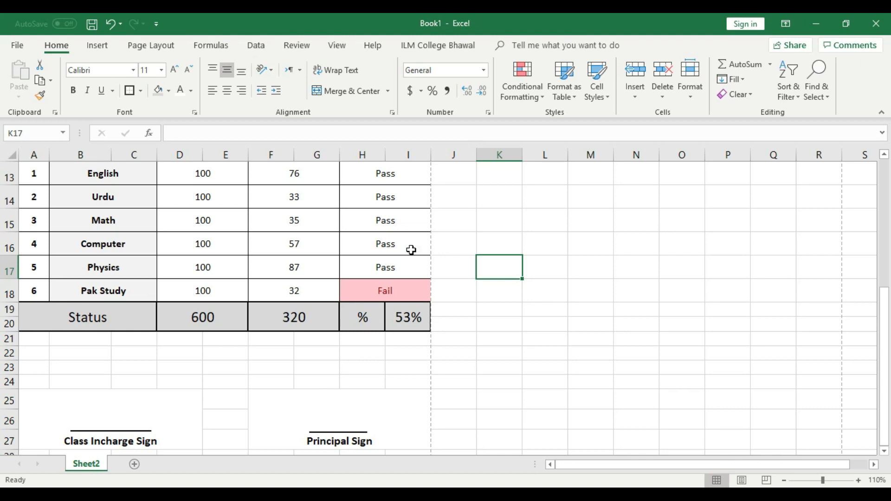
click(813, 24)
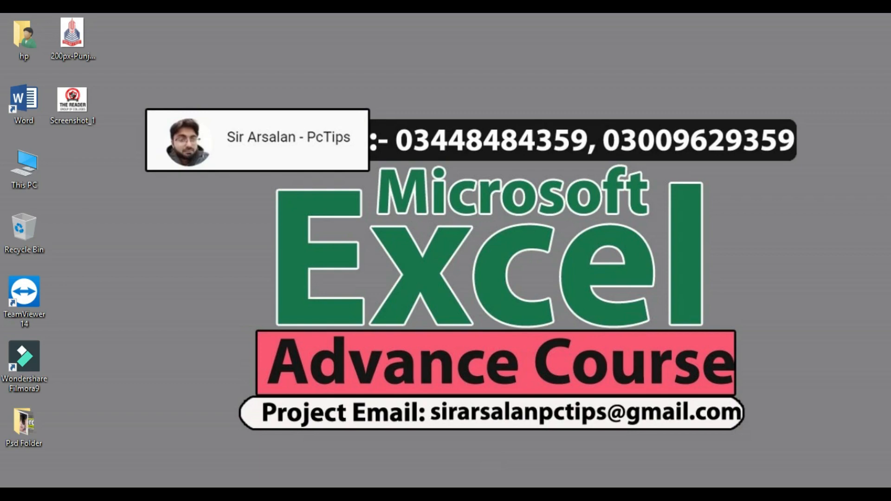
click(499, 494)
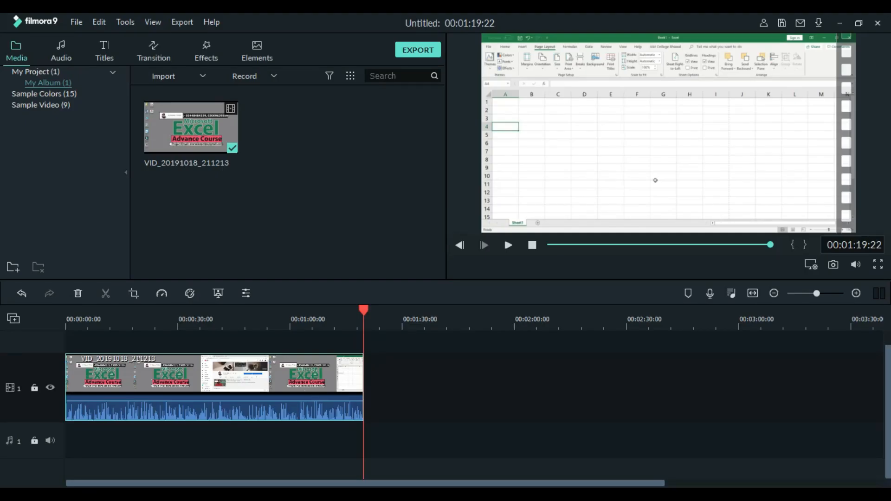